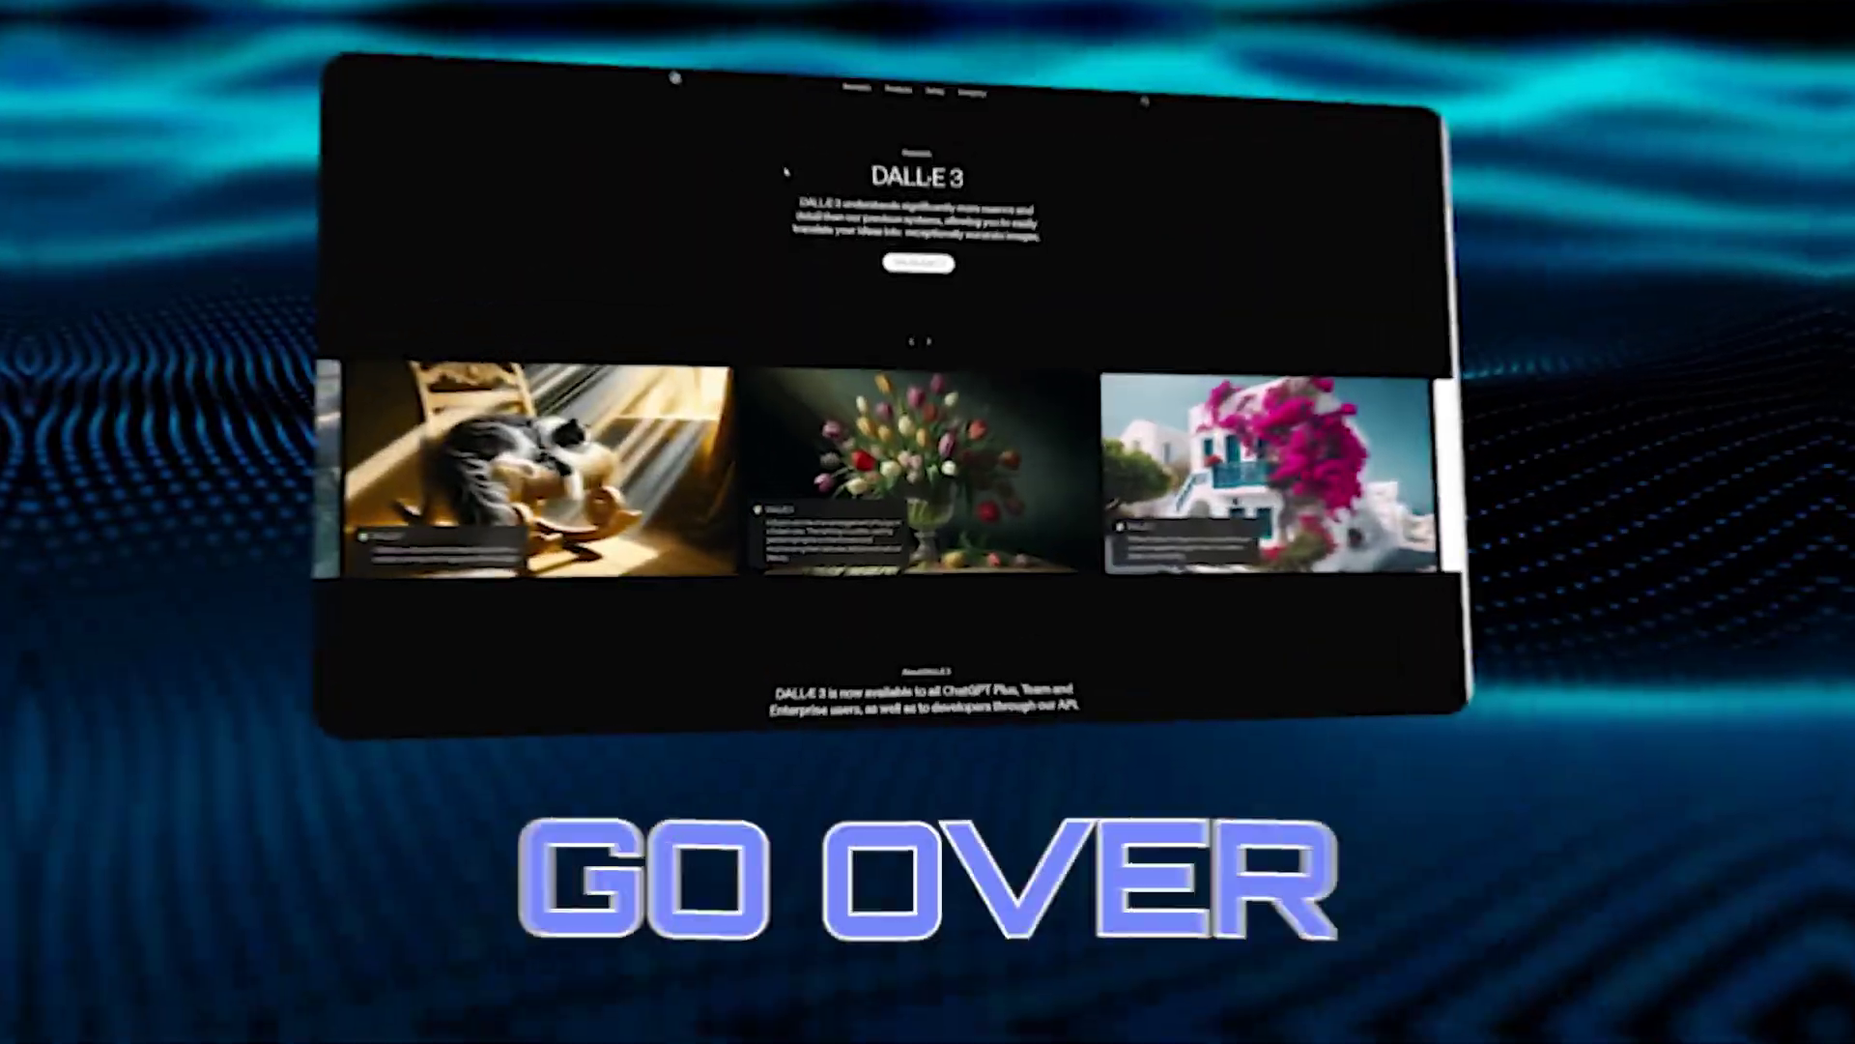
# Step: Highlight the DALL·E 3 title on the tilted research page
pyautogui.moveTo(875, 176); pyautogui.dragTo(976, 176)
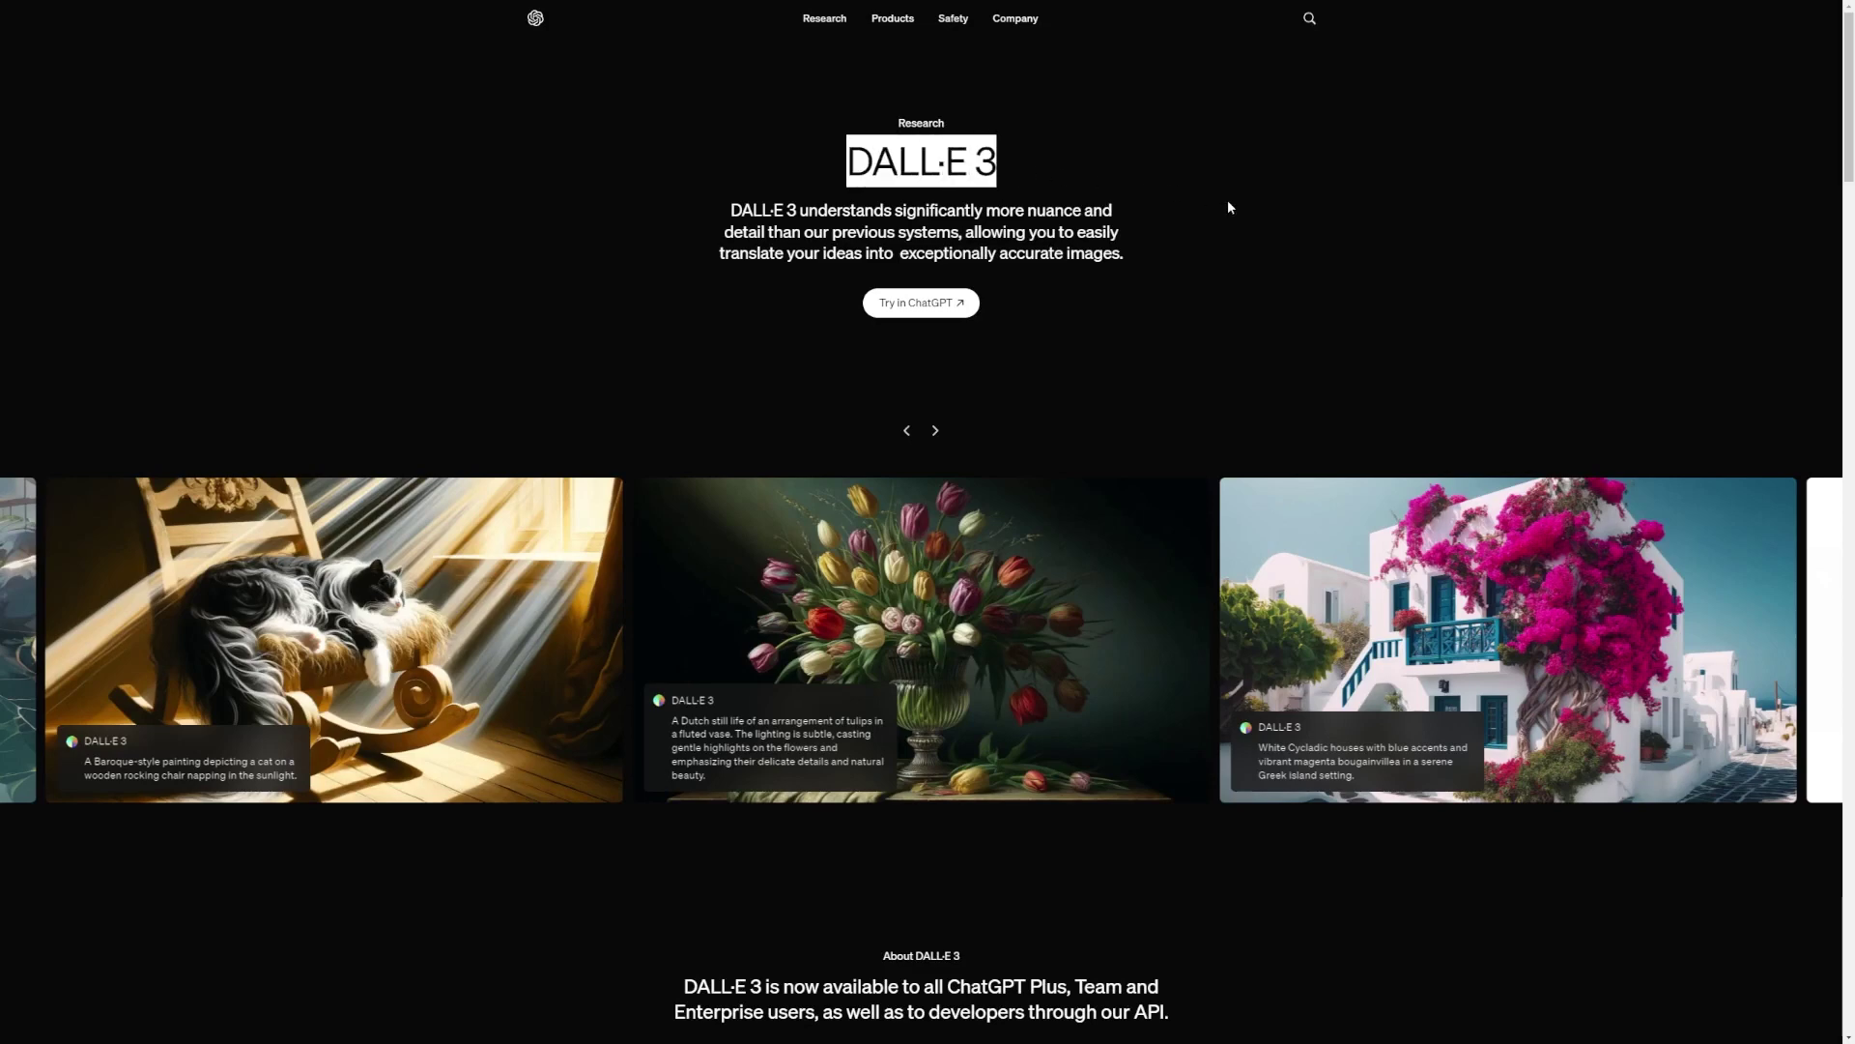
# Step: Read through the DALL·E 3 page down to the Credits section
pyautogui.scroll(-3, 1068, 319)
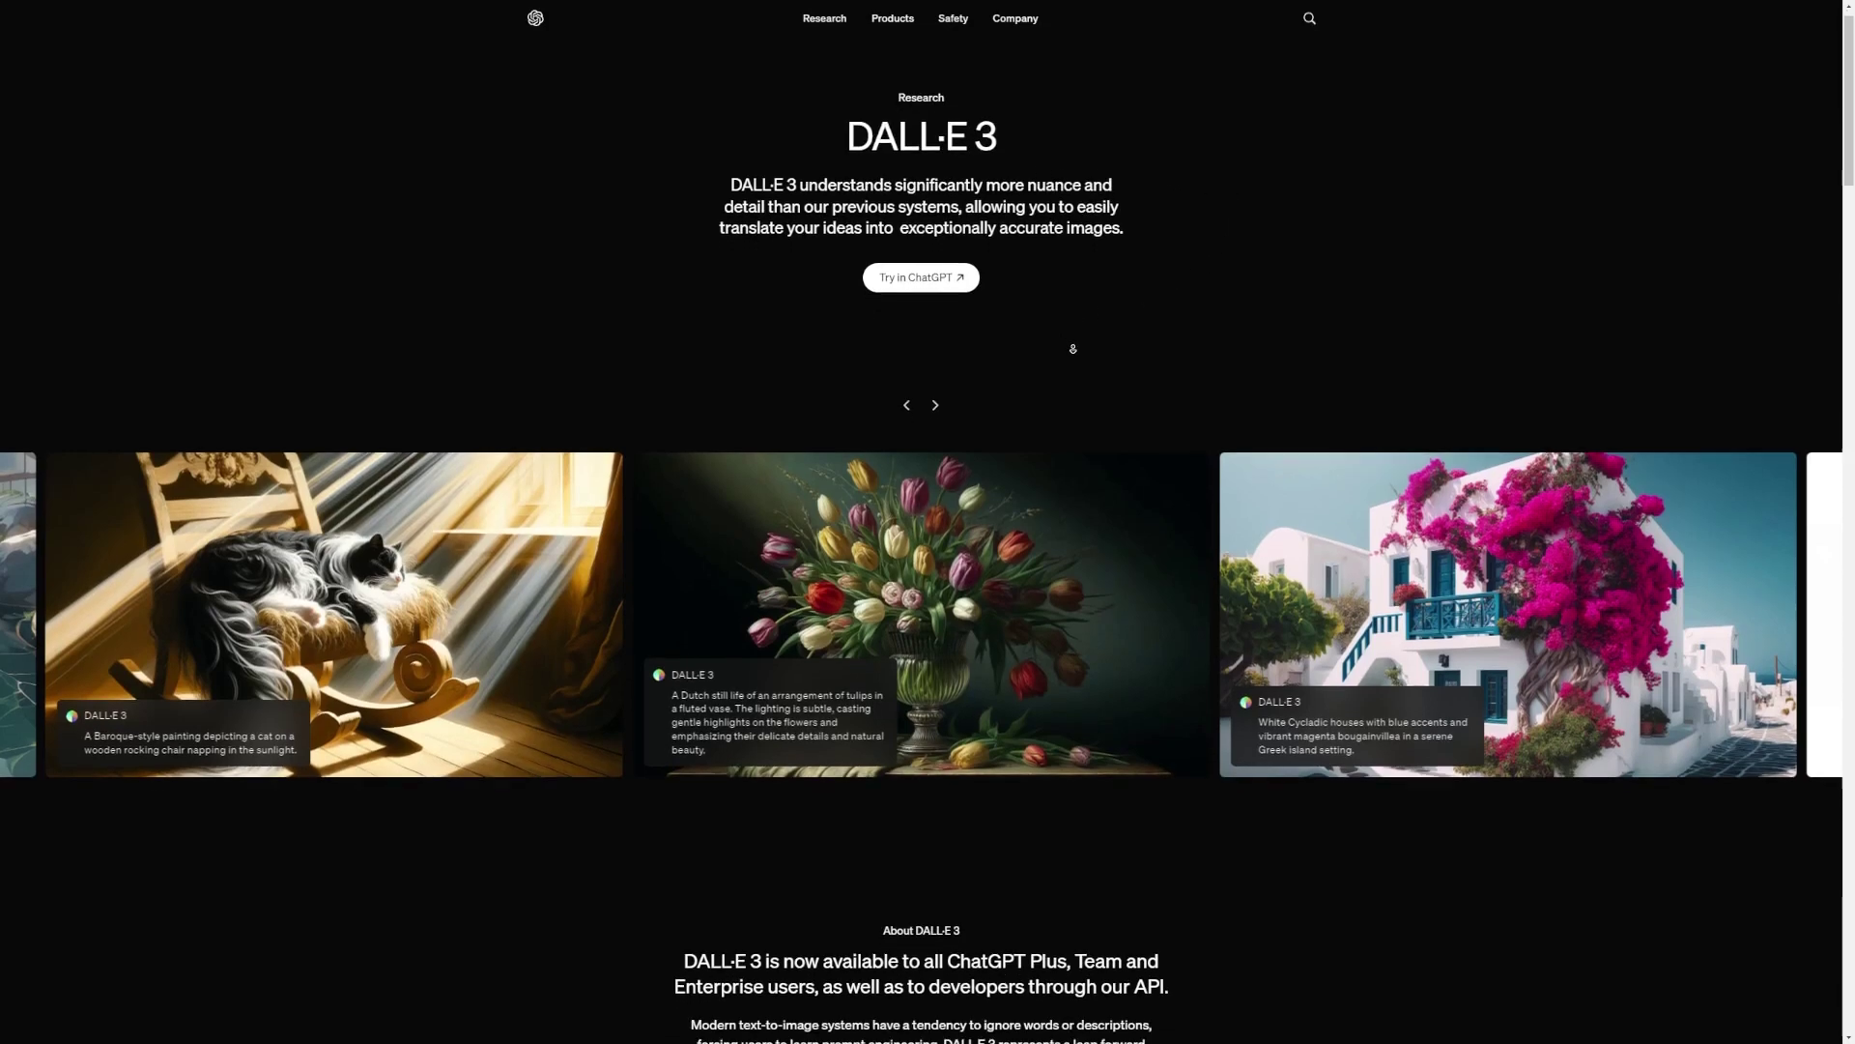
pyautogui.scroll(-6, 1073, 351)
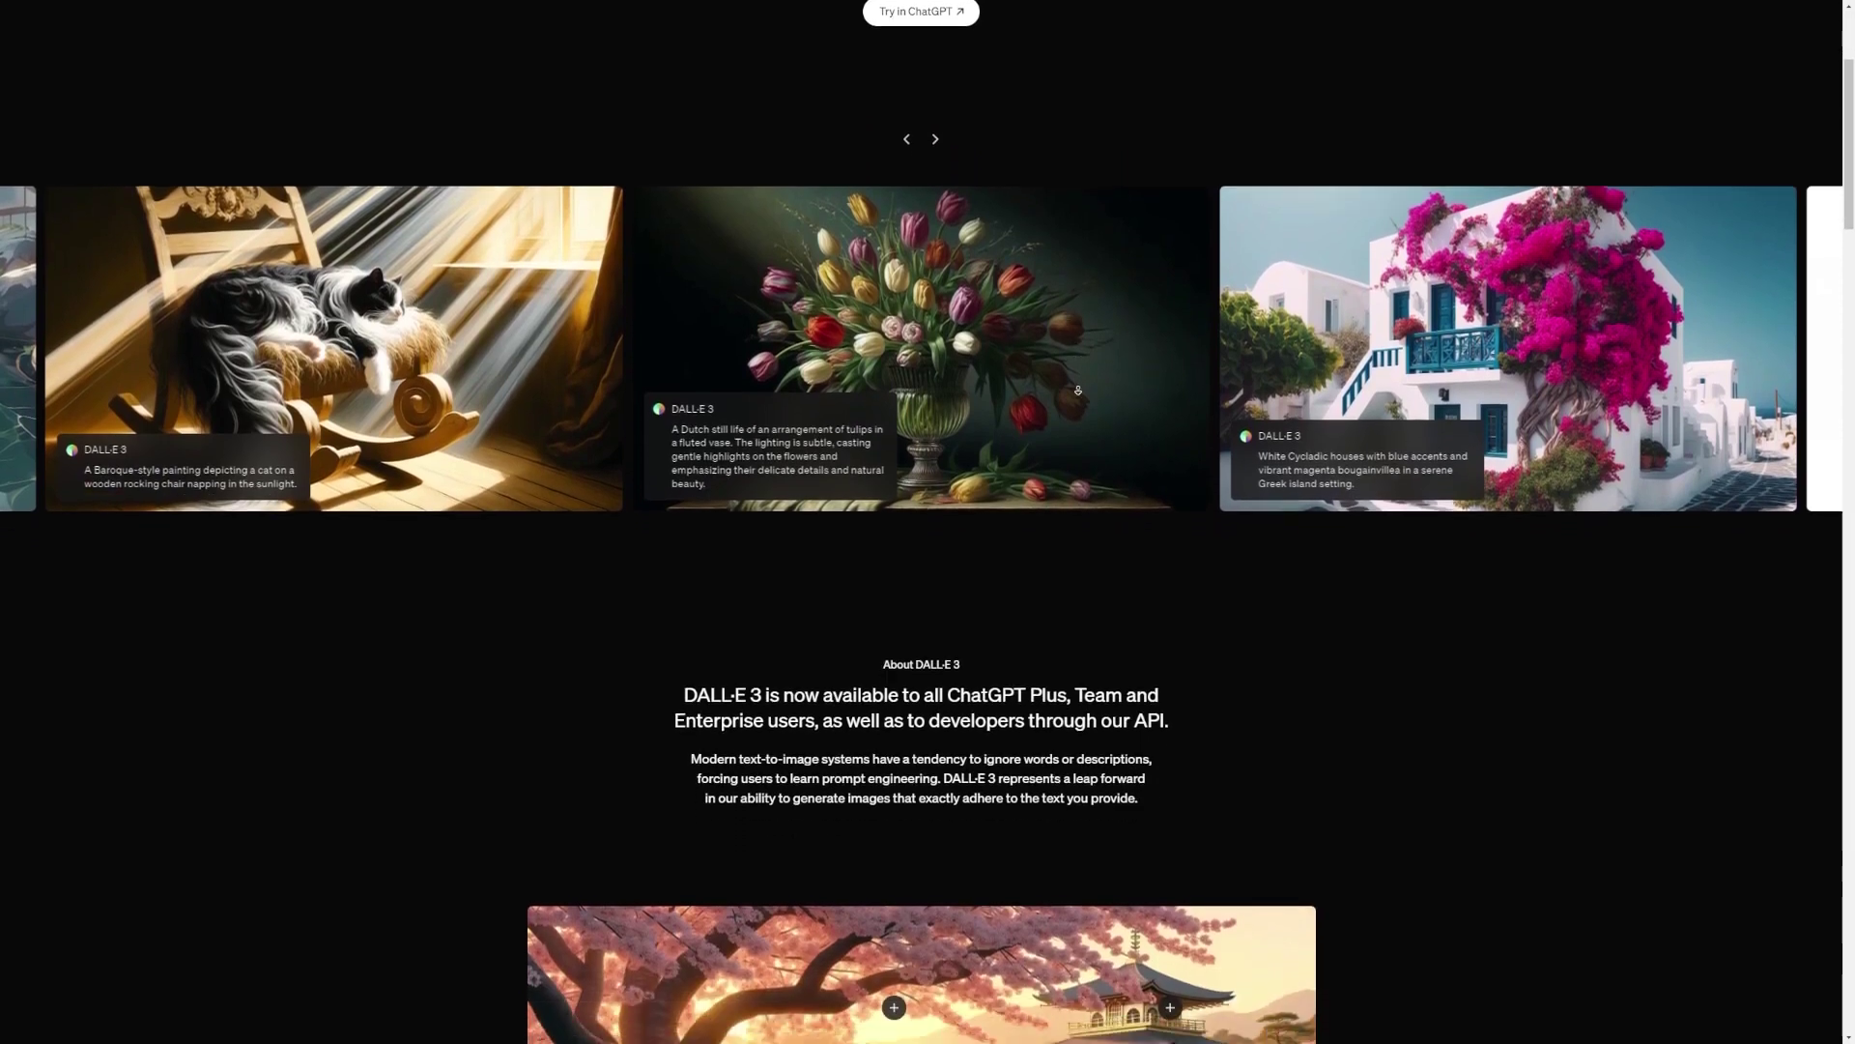
pyautogui.scroll(-2, 1094, 347)
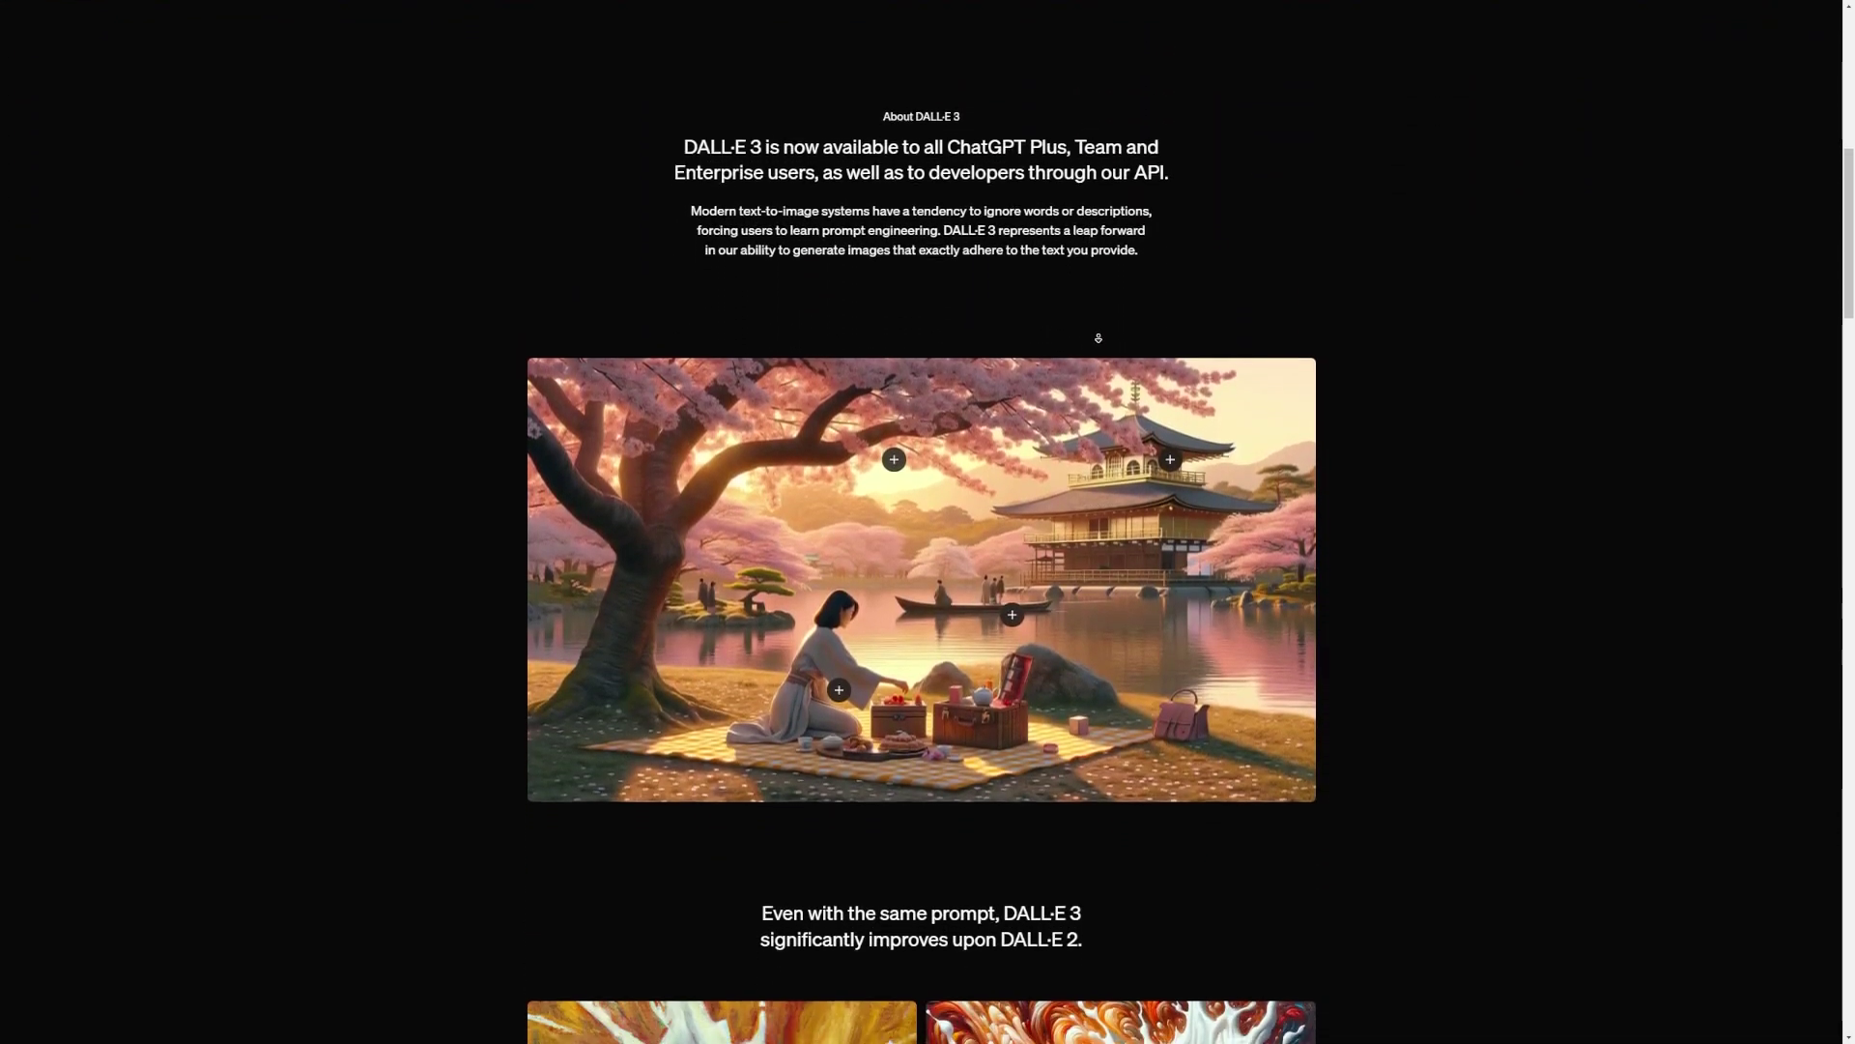
pyautogui.scroll(-5, 1101, 338)
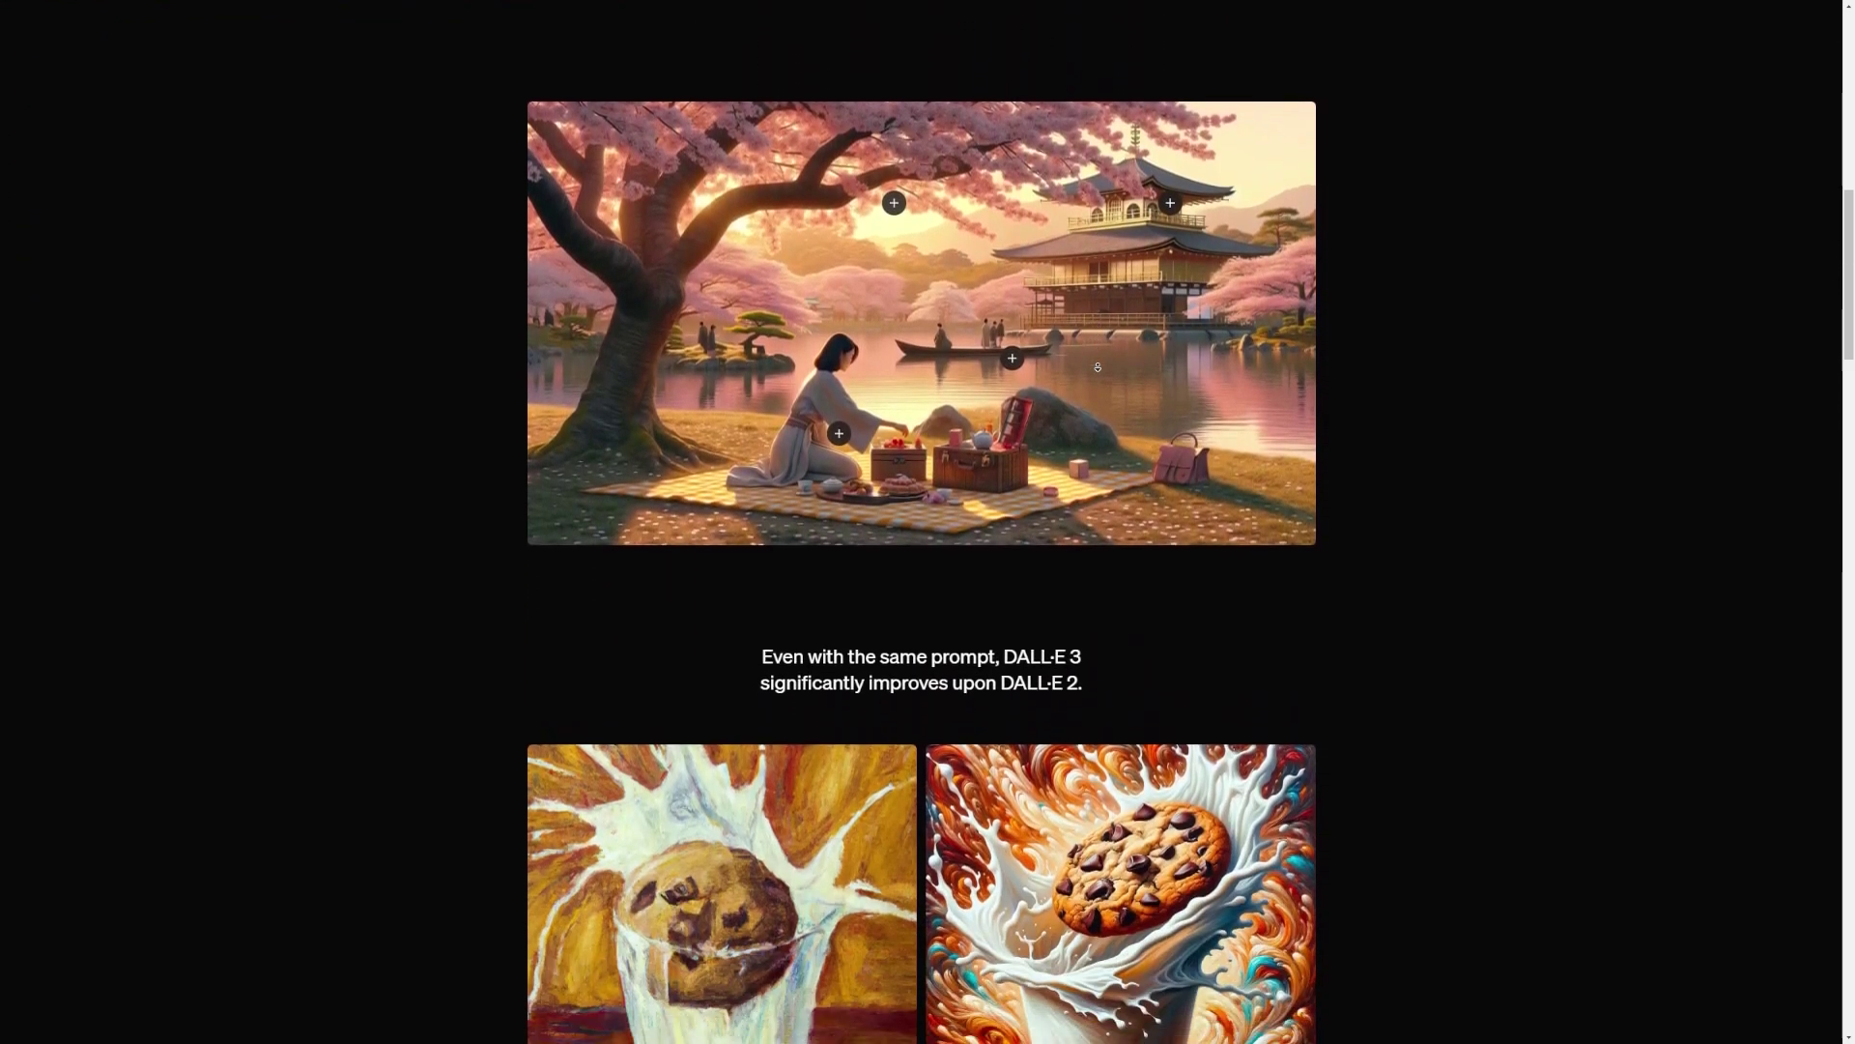
pyautogui.scroll(-2, 1091, 348)
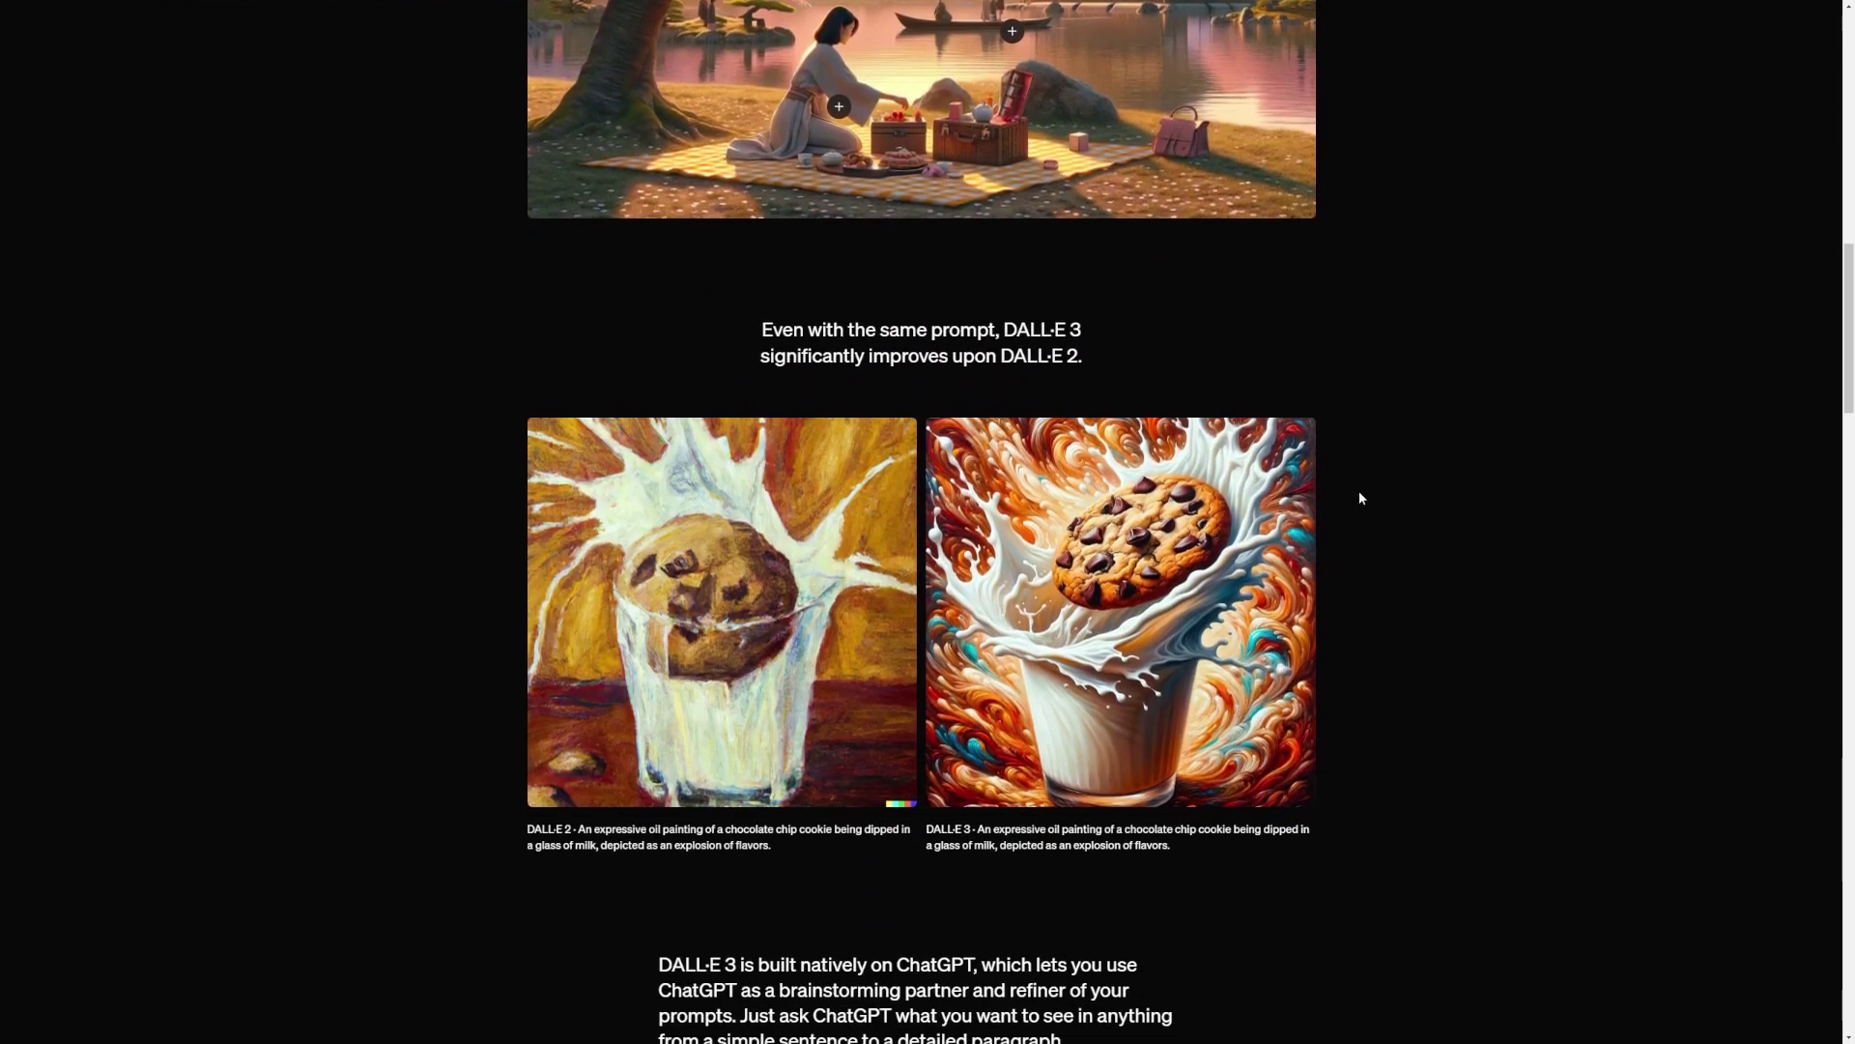
pyautogui.scroll(-2, 1356, 493)
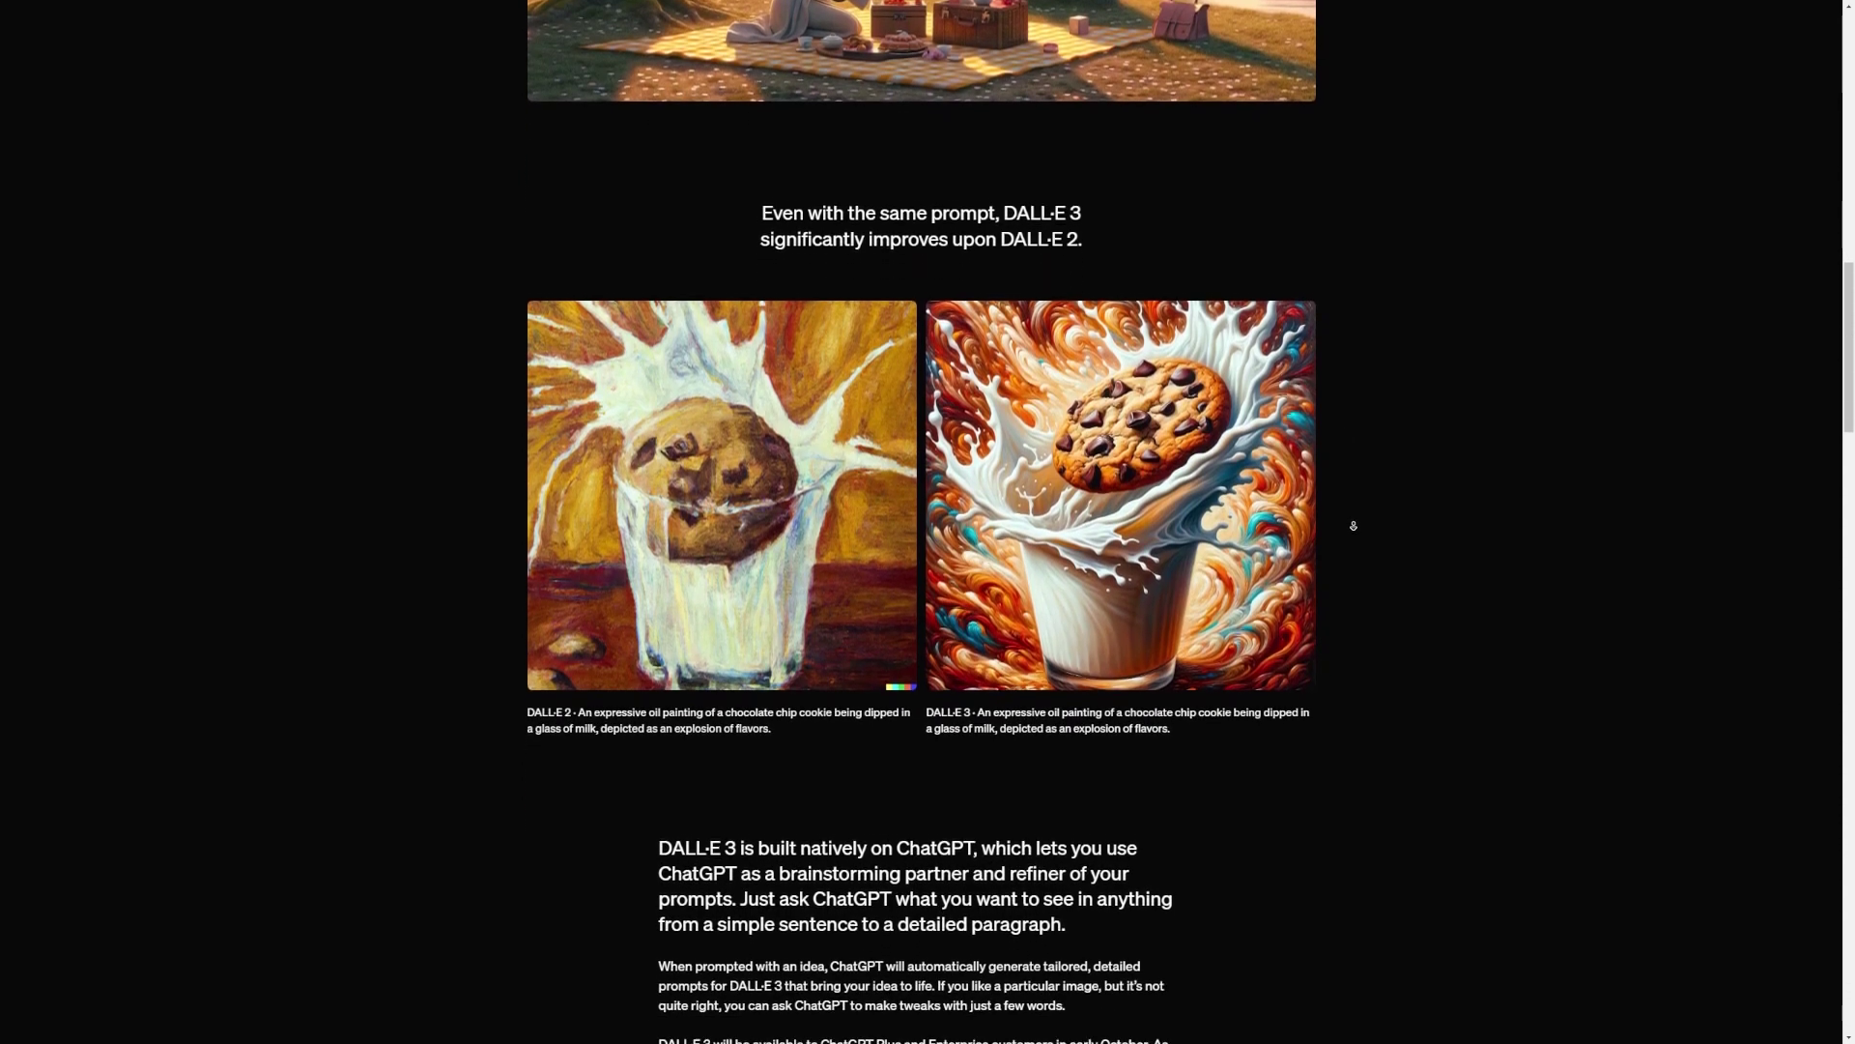
pyautogui.scroll(-3, 1354, 526)
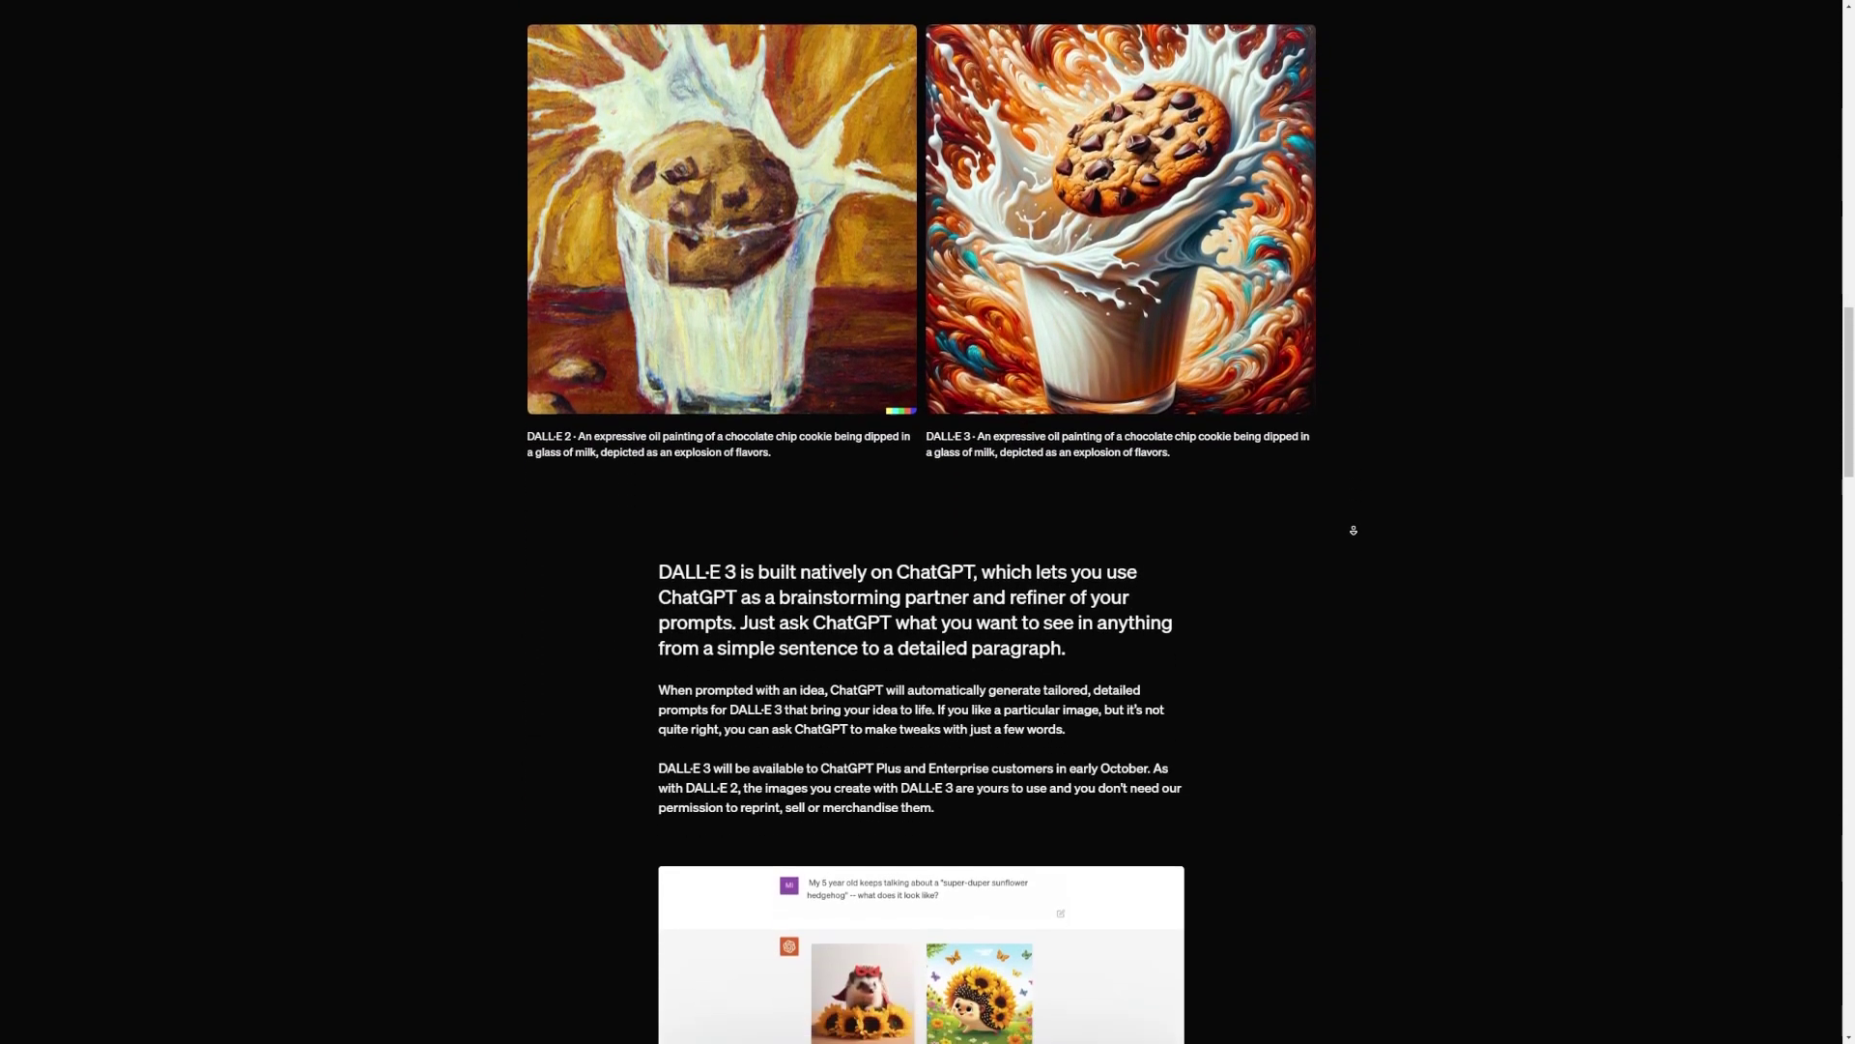
pyautogui.scroll(-6, 1354, 529)
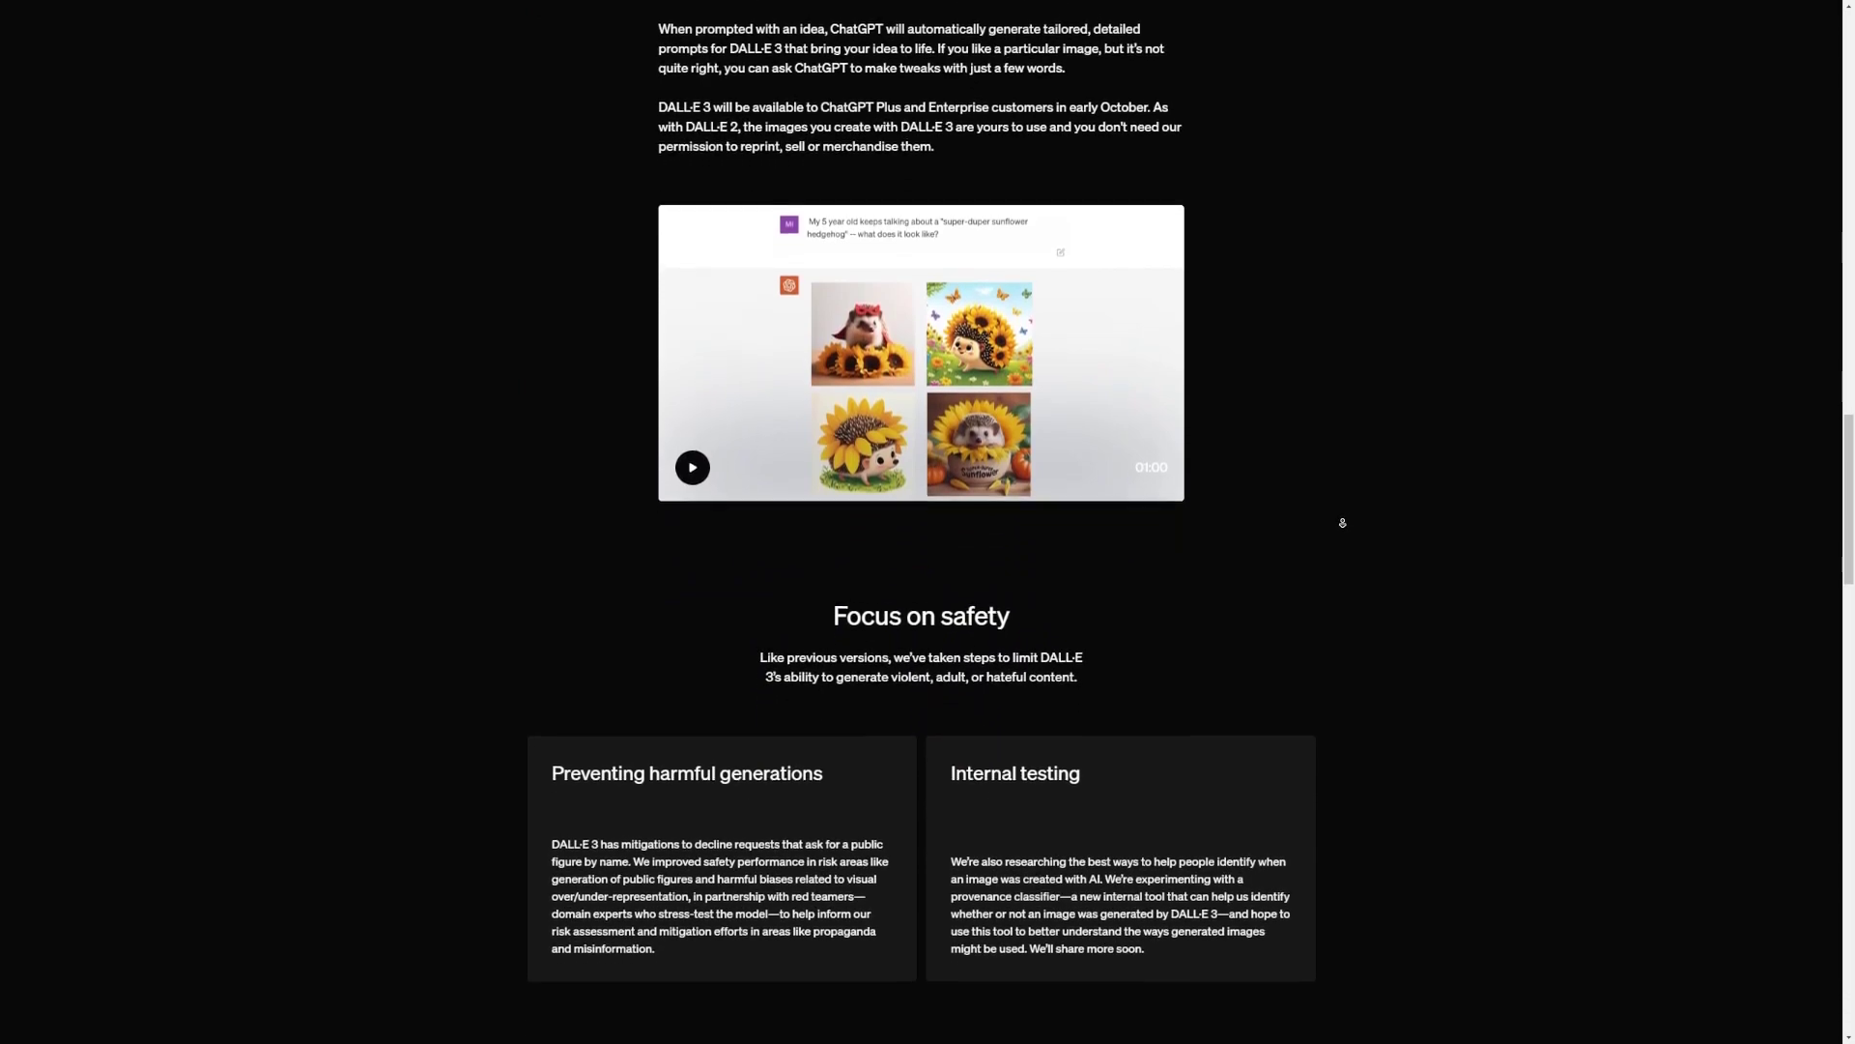
pyautogui.scroll(-10, 1342, 523)
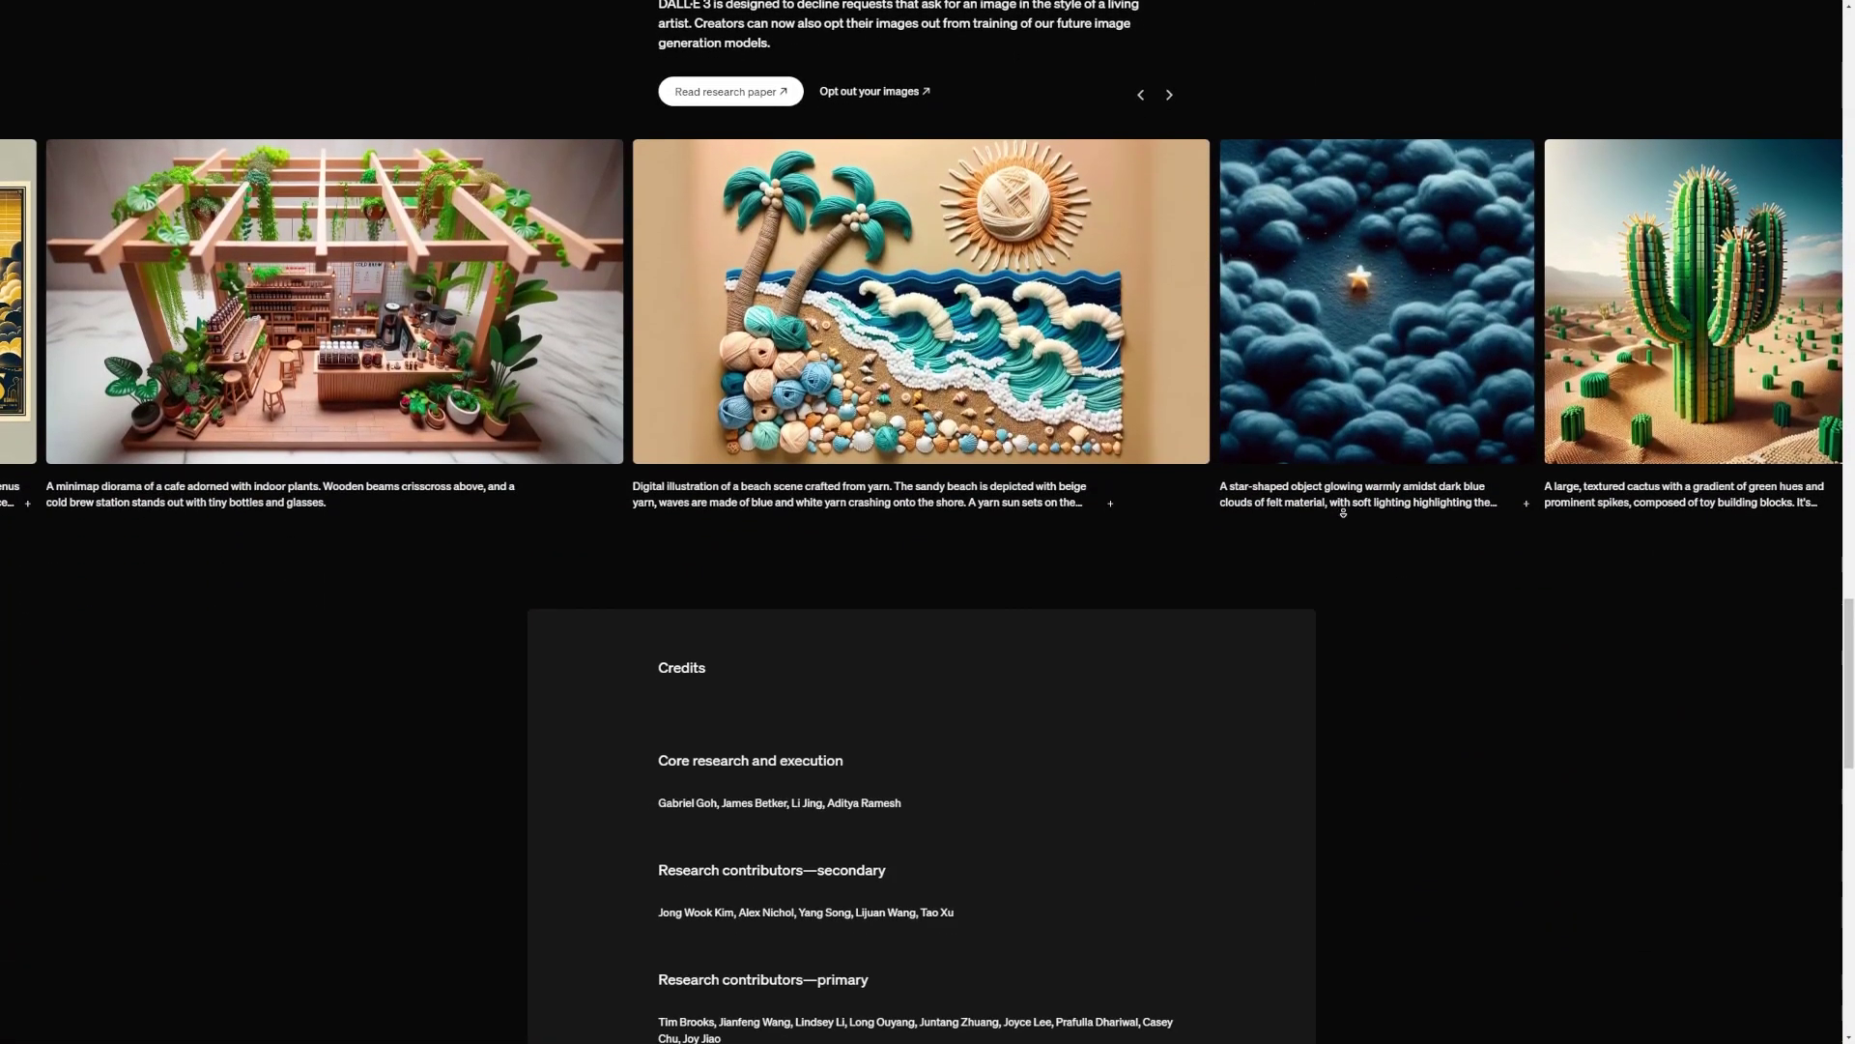
pyautogui.scroll(-6, 1339, 512)
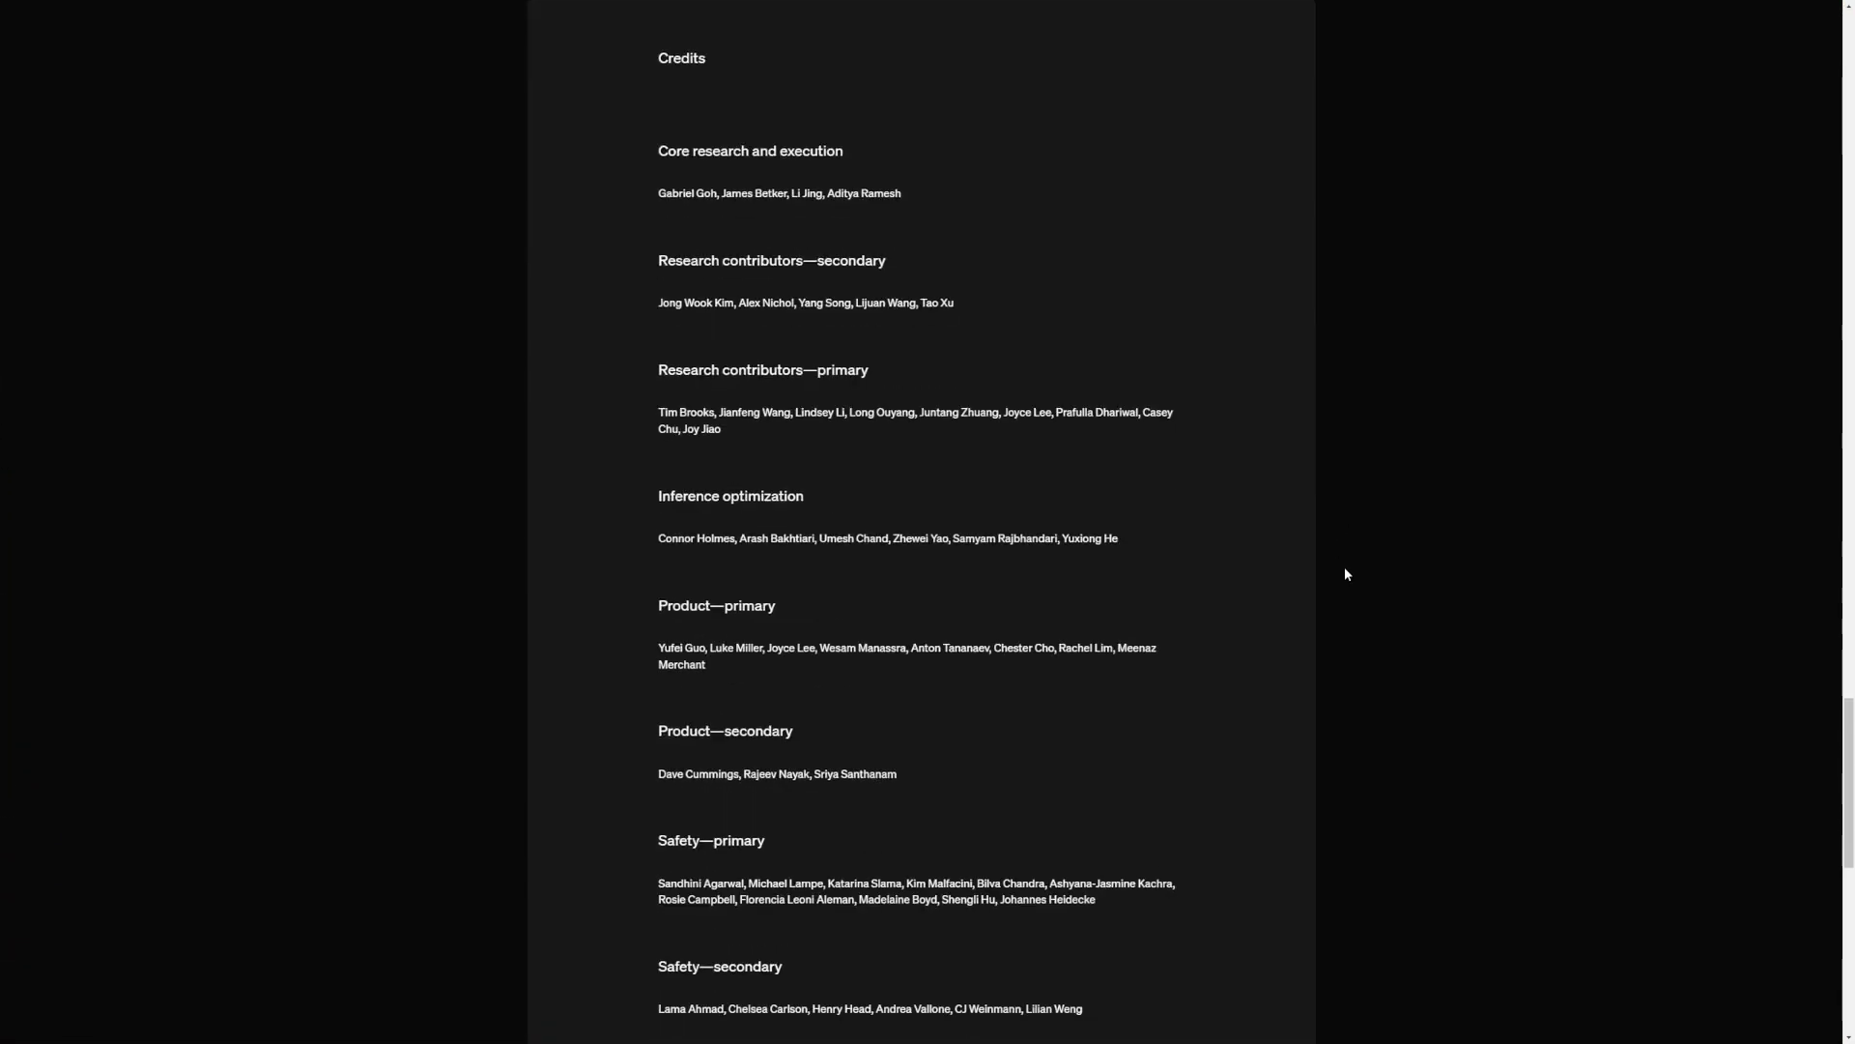
pyautogui.scroll(-4, 1371, 675)
# Step: Return to the top and advance the example carousel to the next images
pyautogui.scroll(16, 1284, 493)
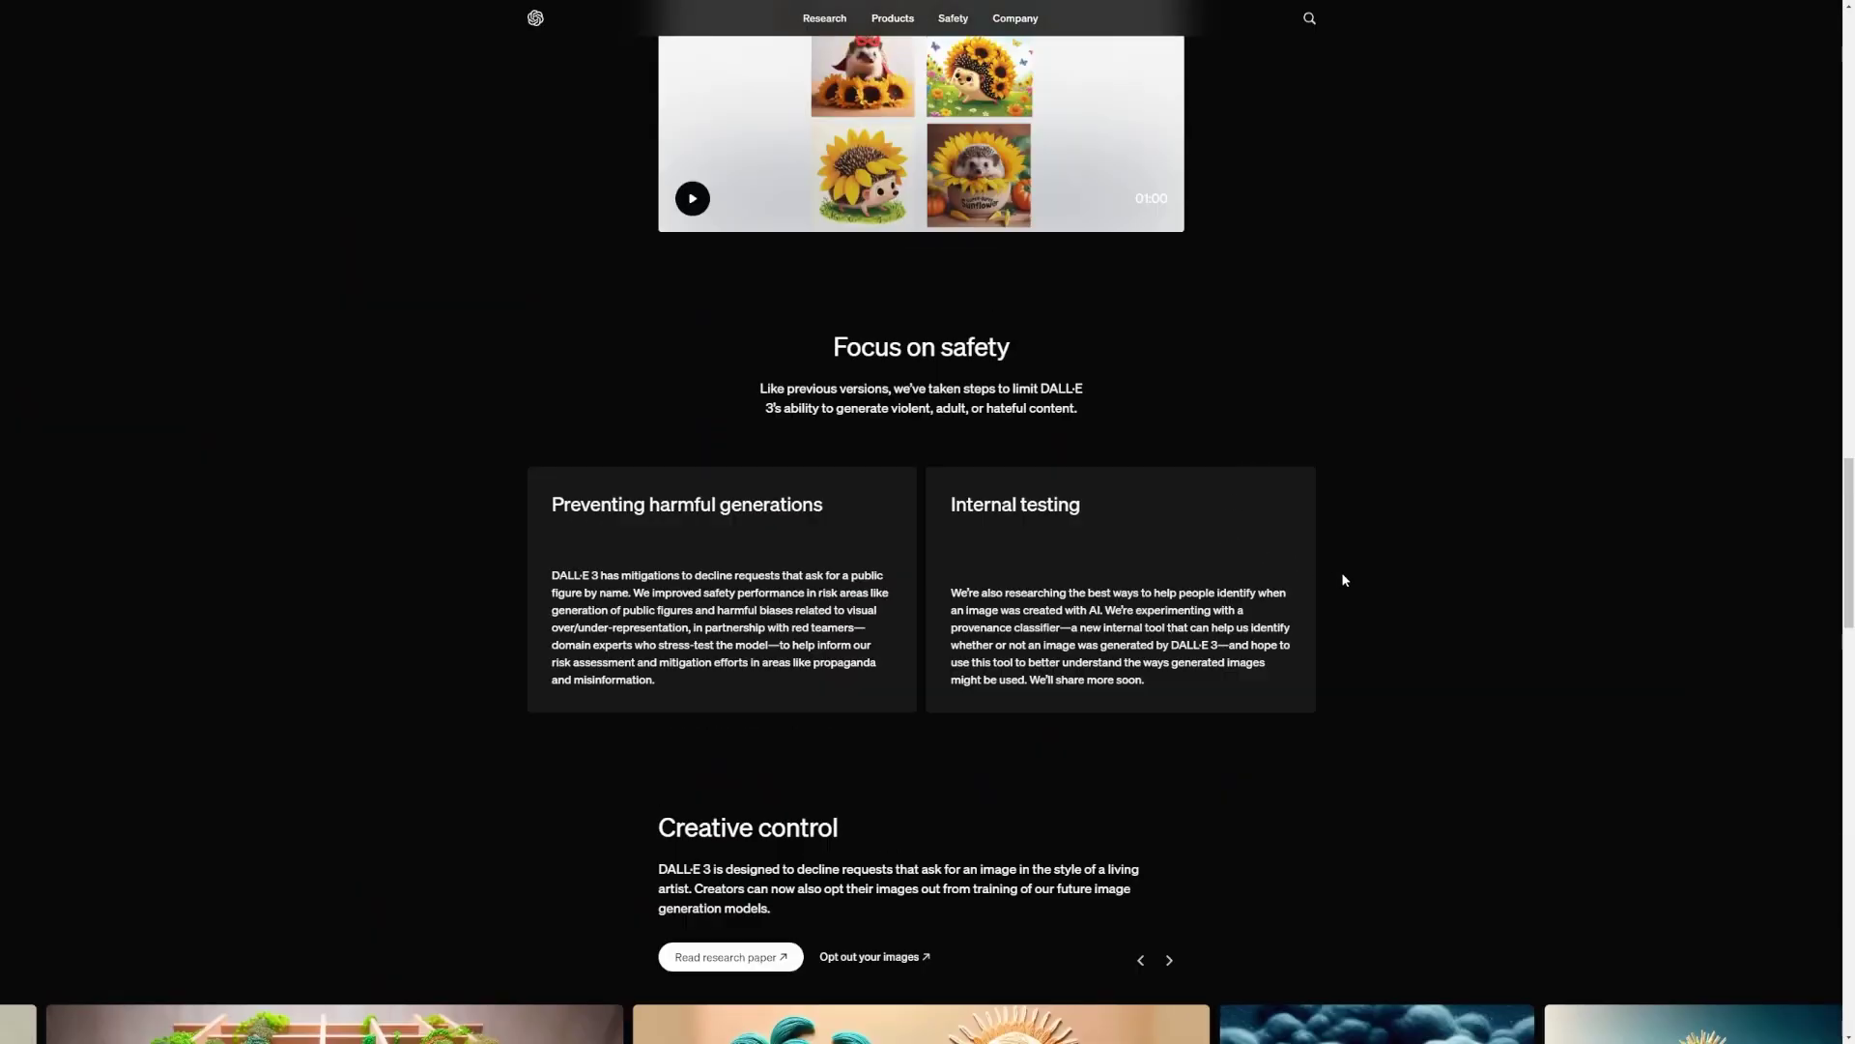
pyautogui.scroll(20, 1344, 580)
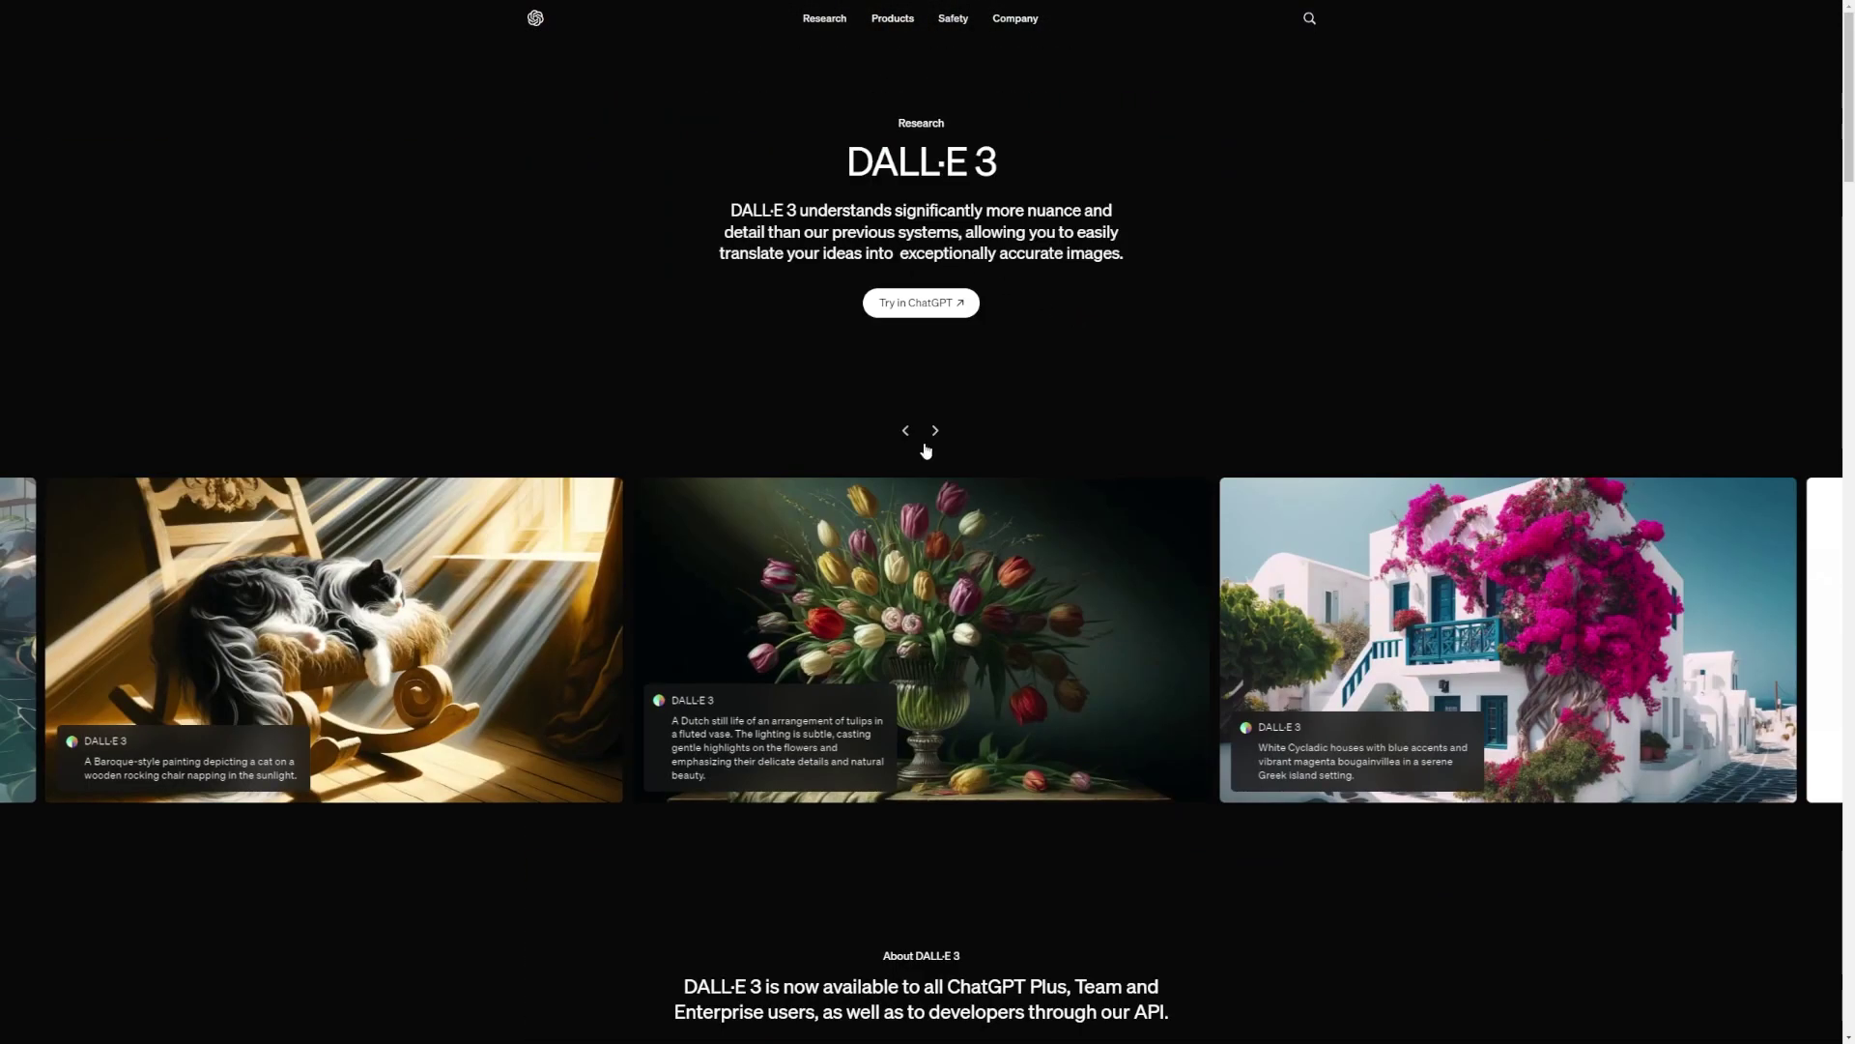
pyautogui.click(942, 435)
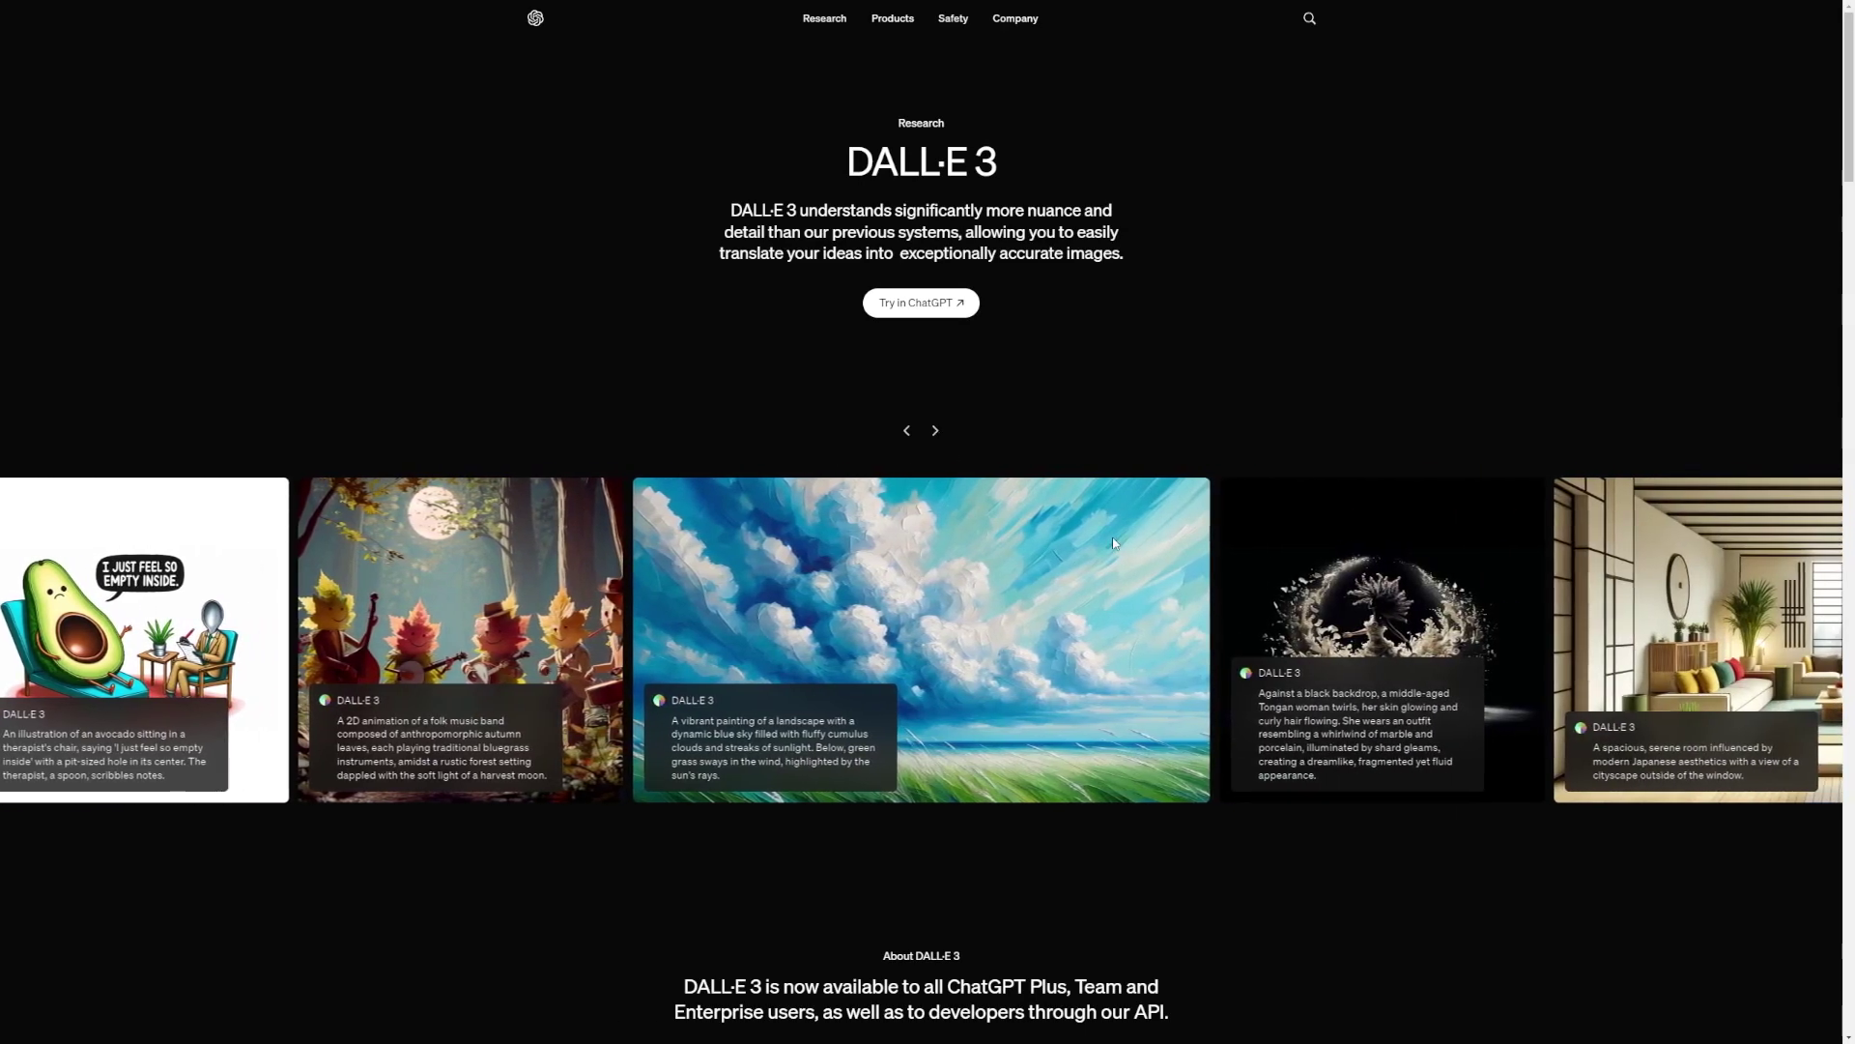
pyautogui.scroll(-2, 1119, 551)
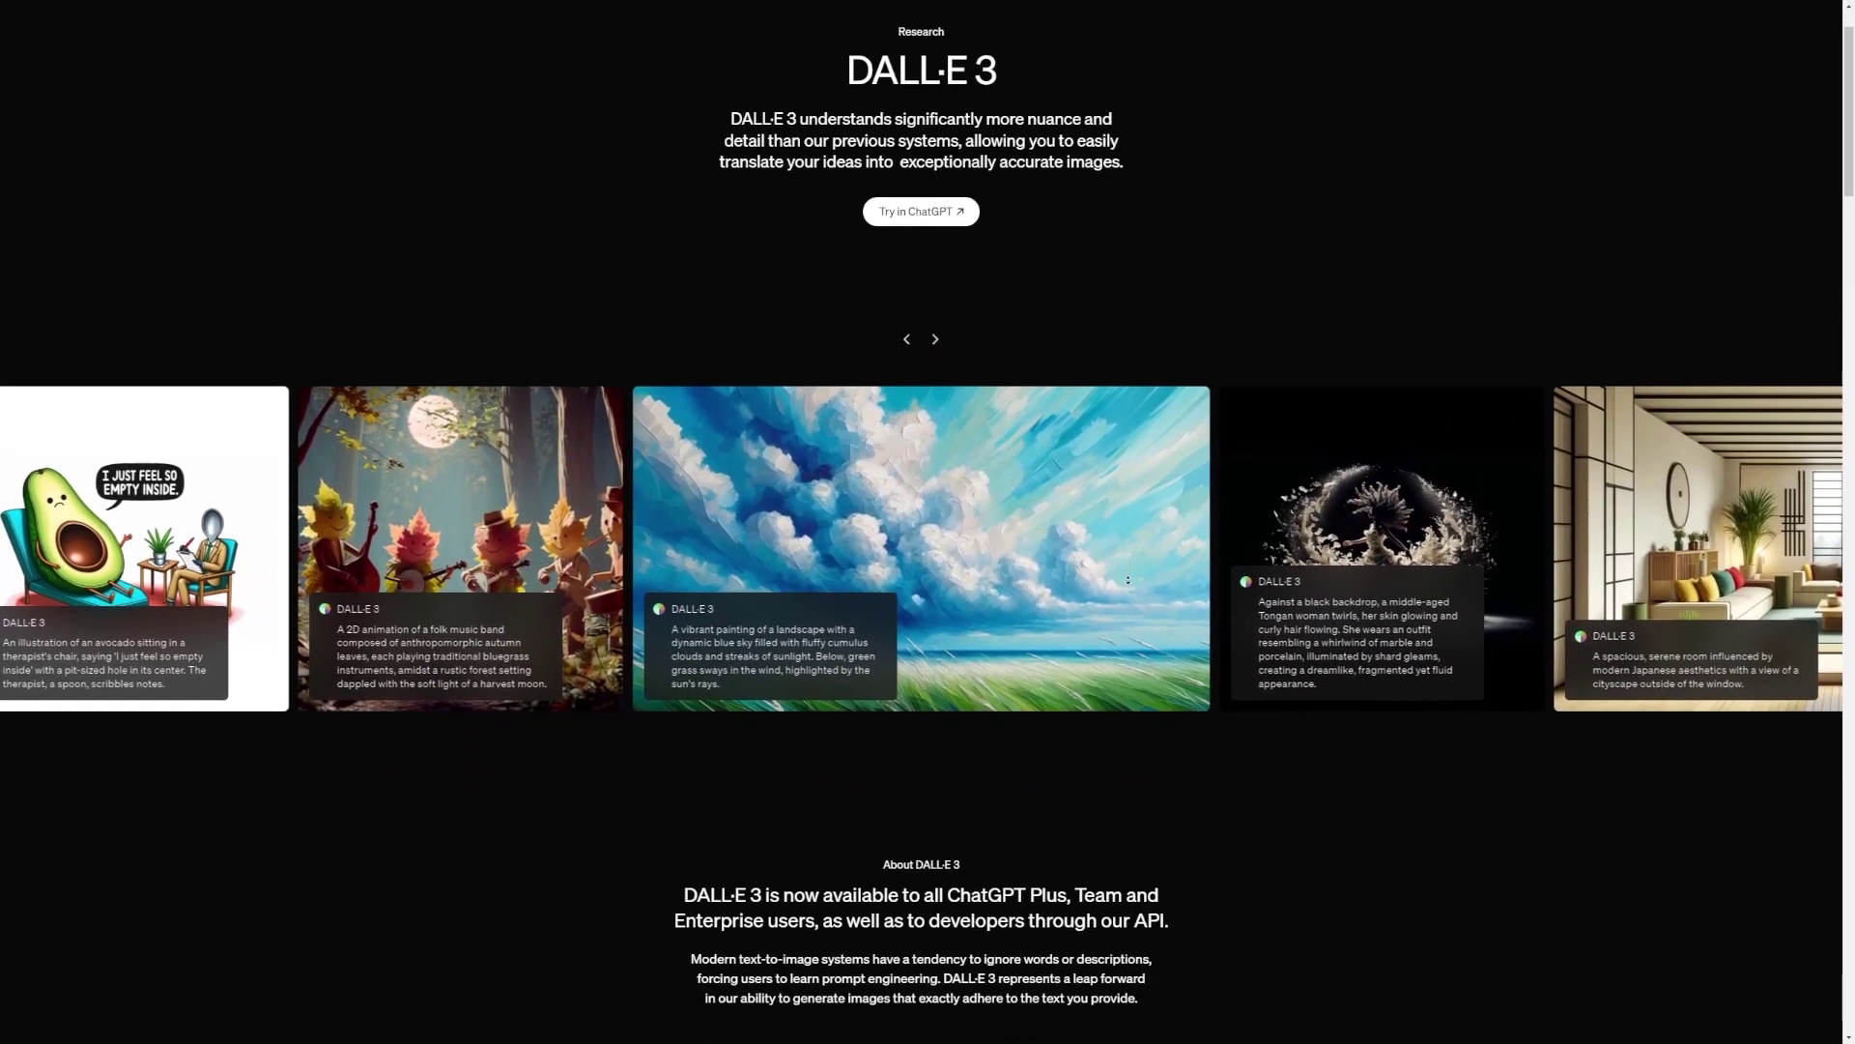
# Step: Run the Google search for 'dalle-3' and open the 'DALL·E 3 | OpenAI' result
pyautogui.scroll(-1, 1128, 587)
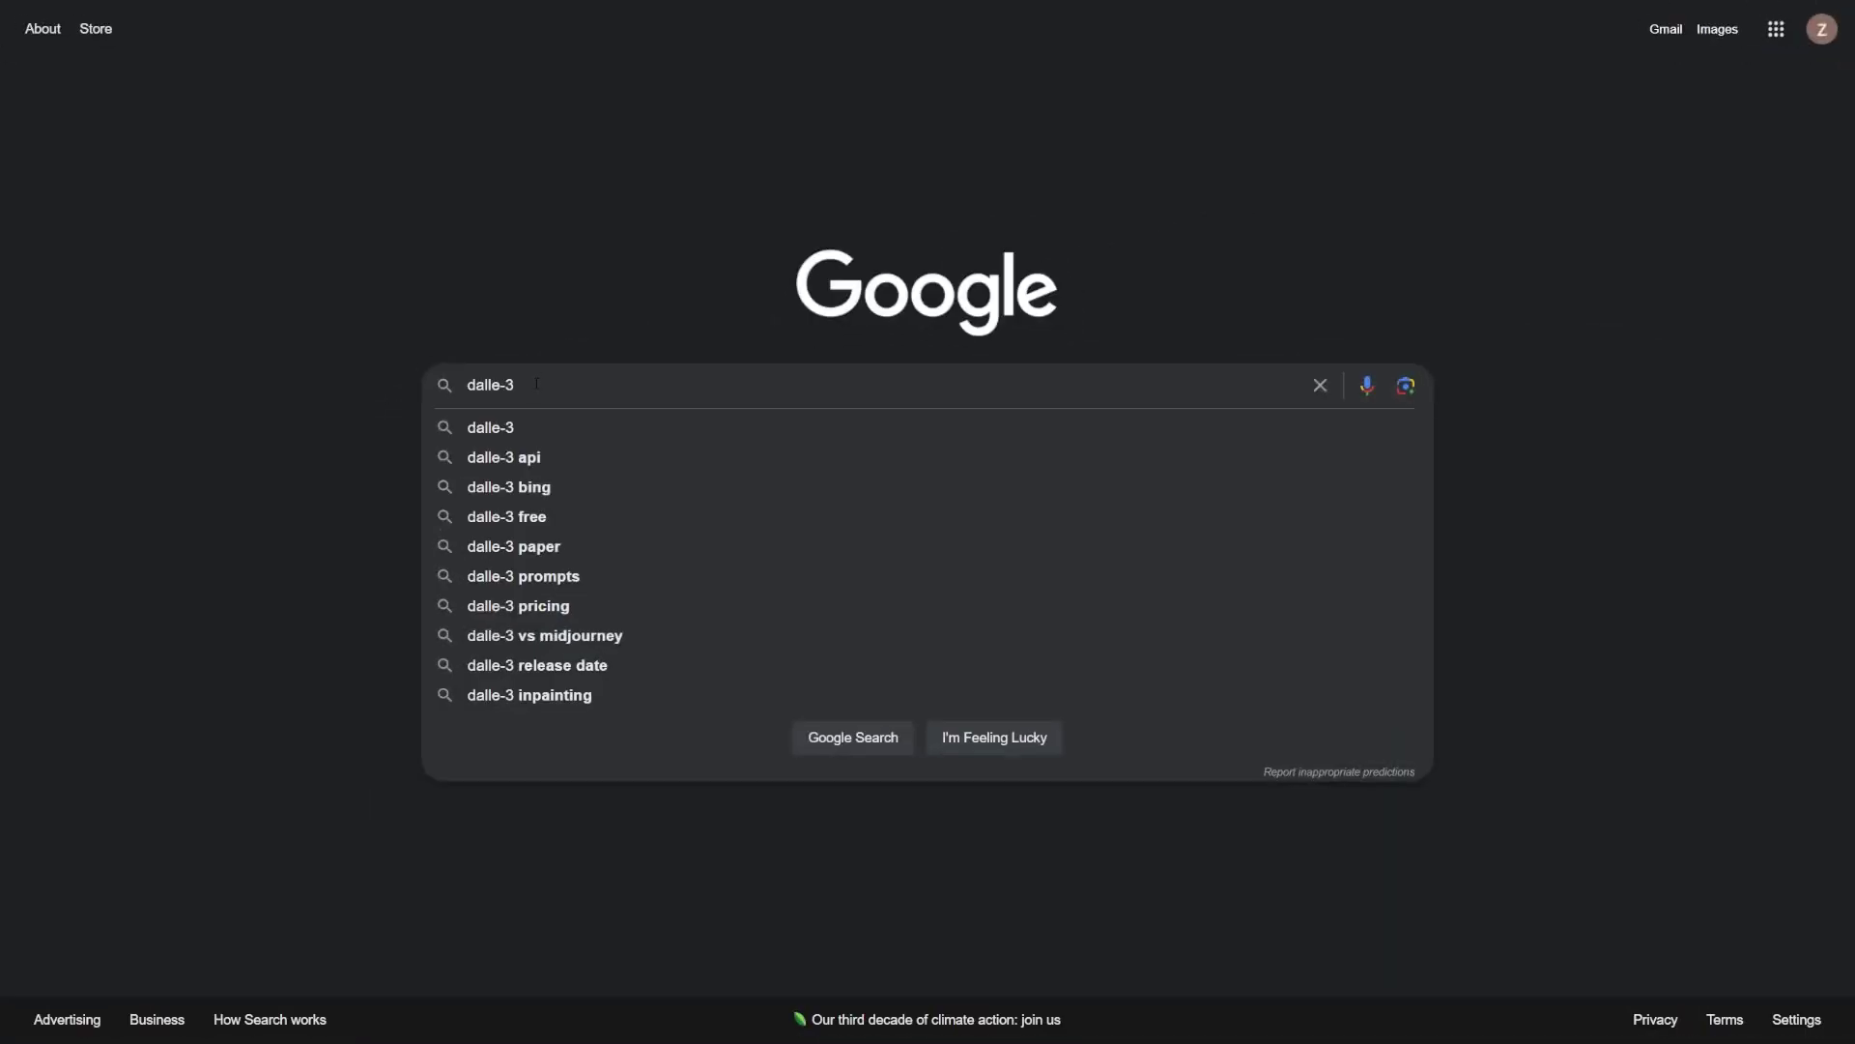
pyautogui.click(585, 319)
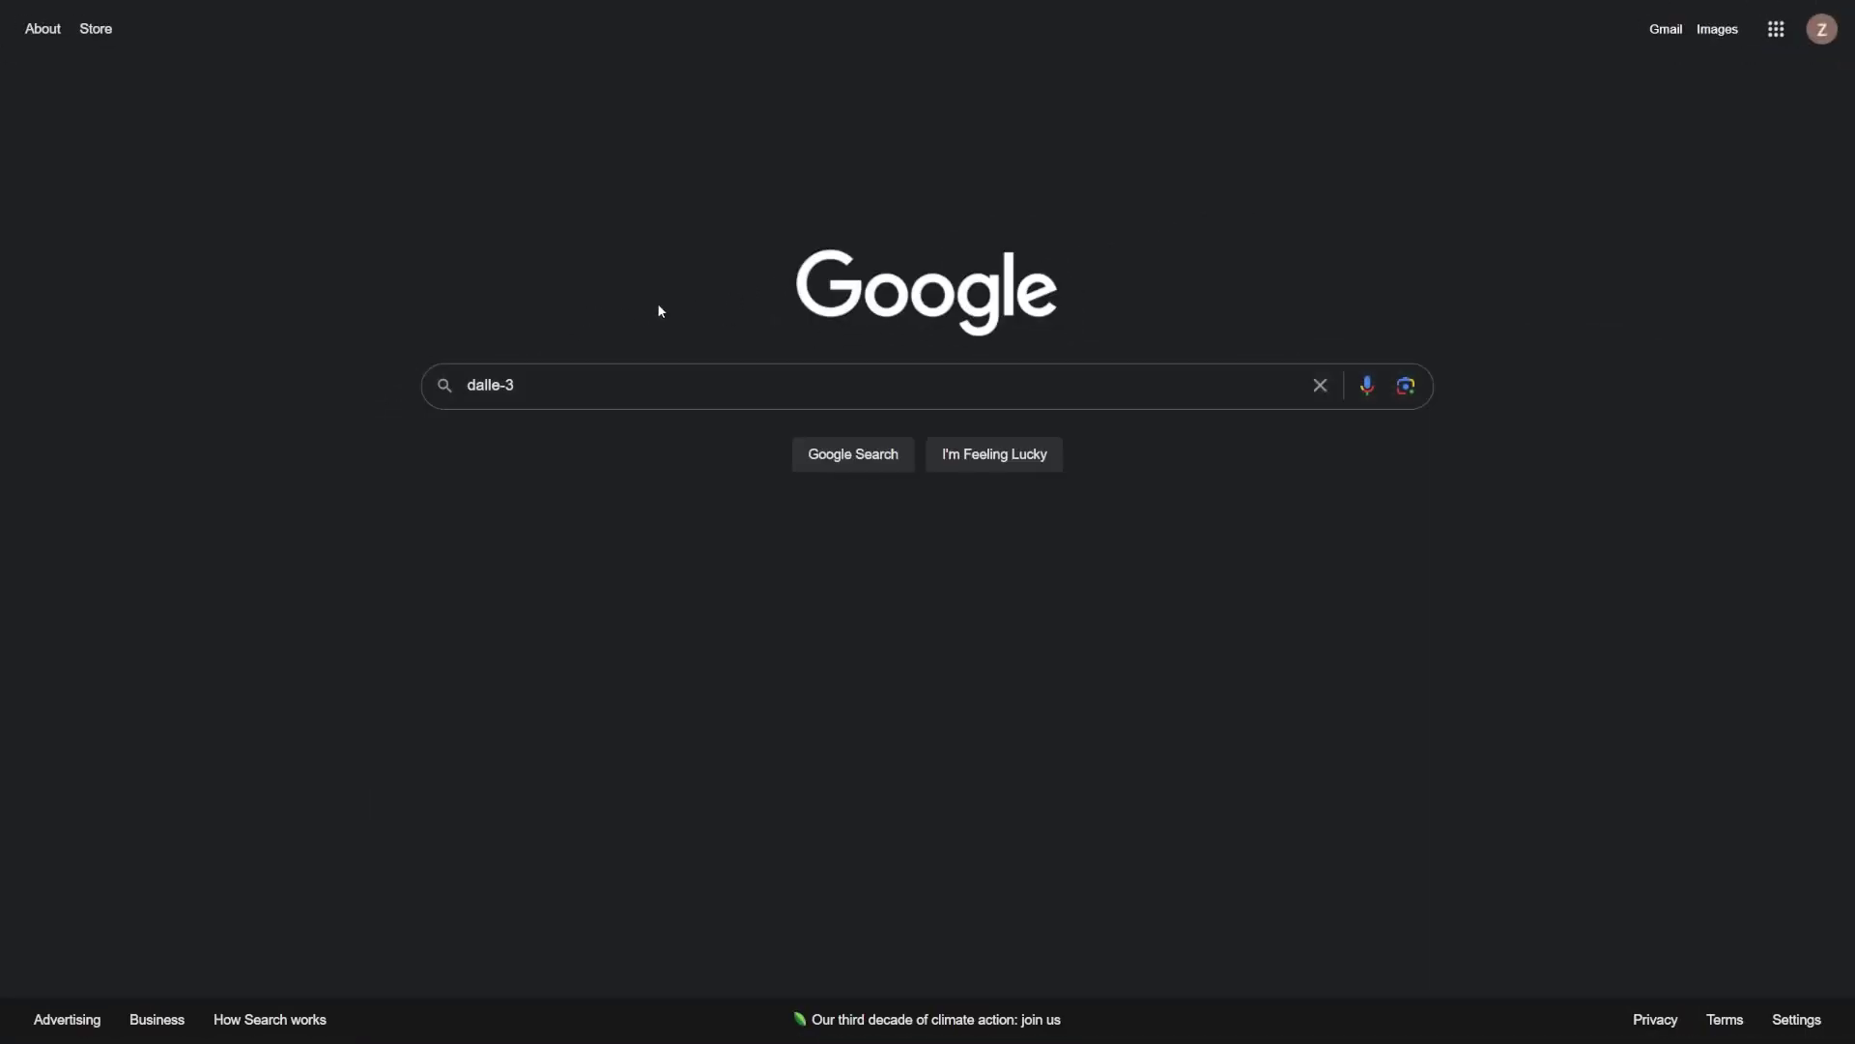
pyautogui.click(530, 384)
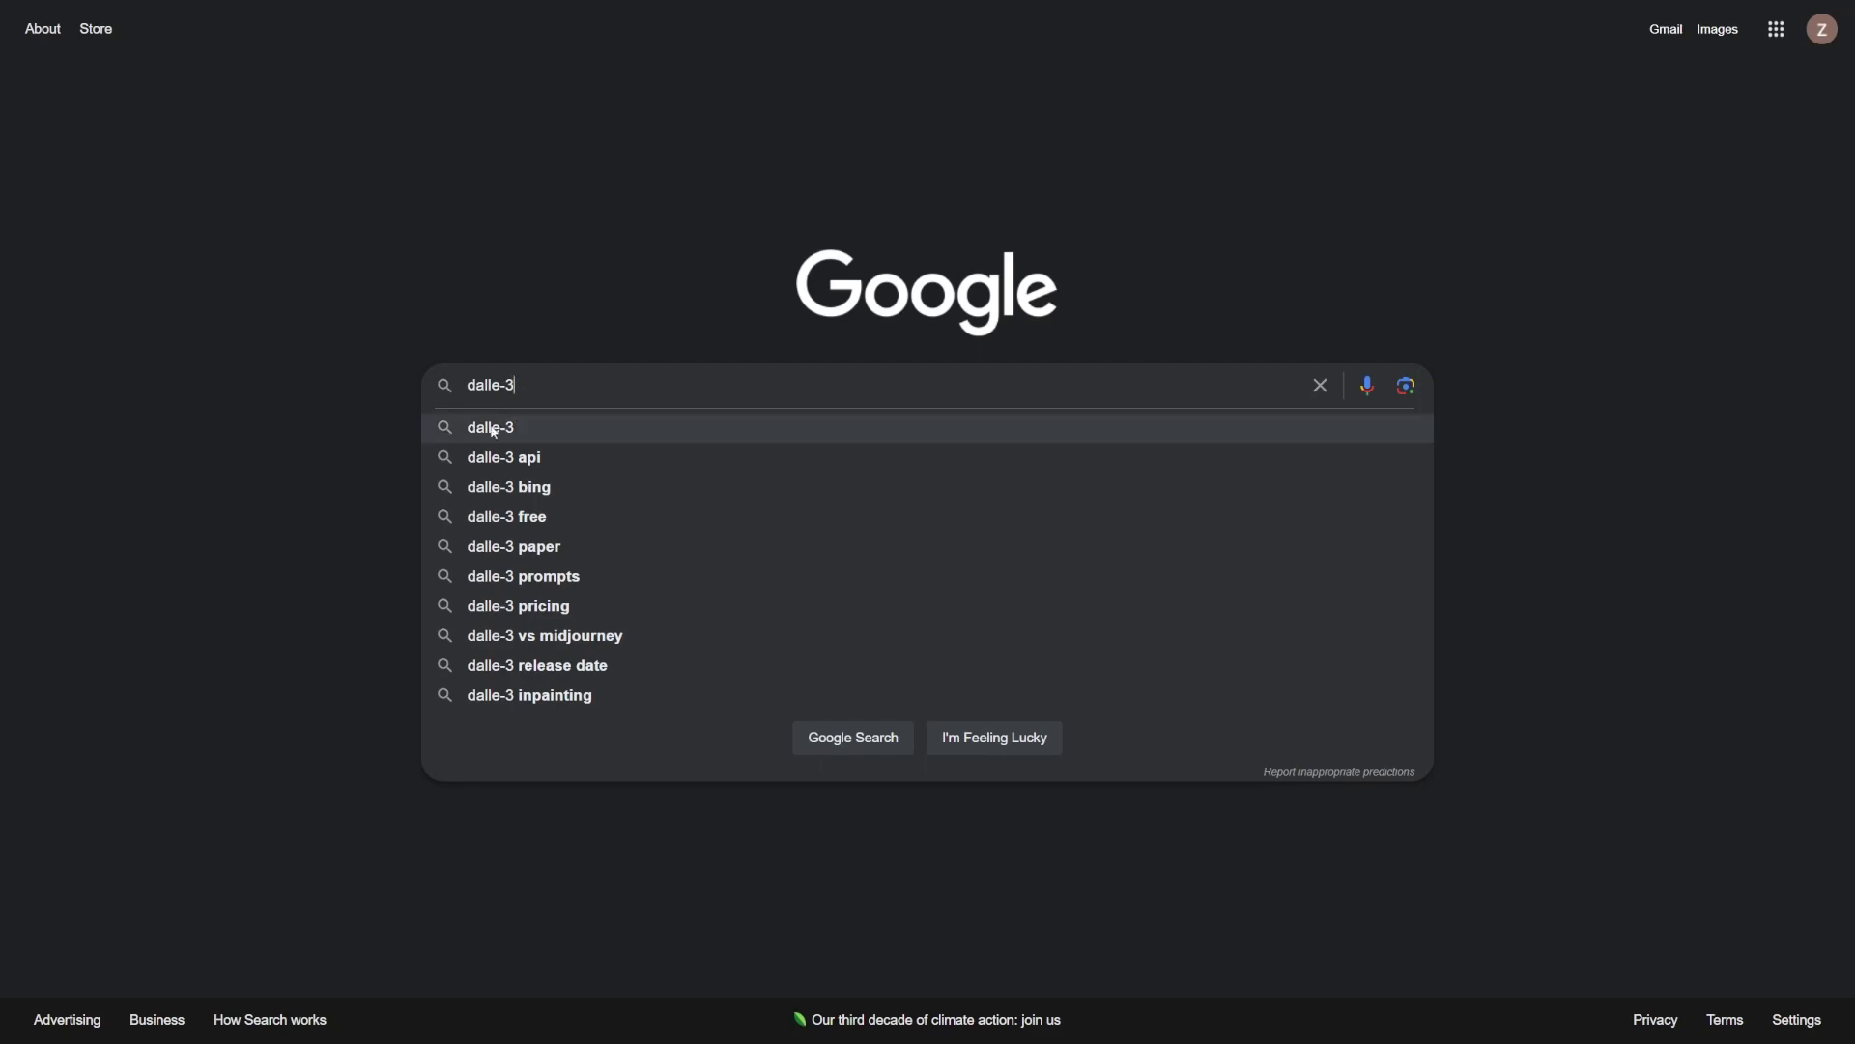
pyautogui.click(522, 435)
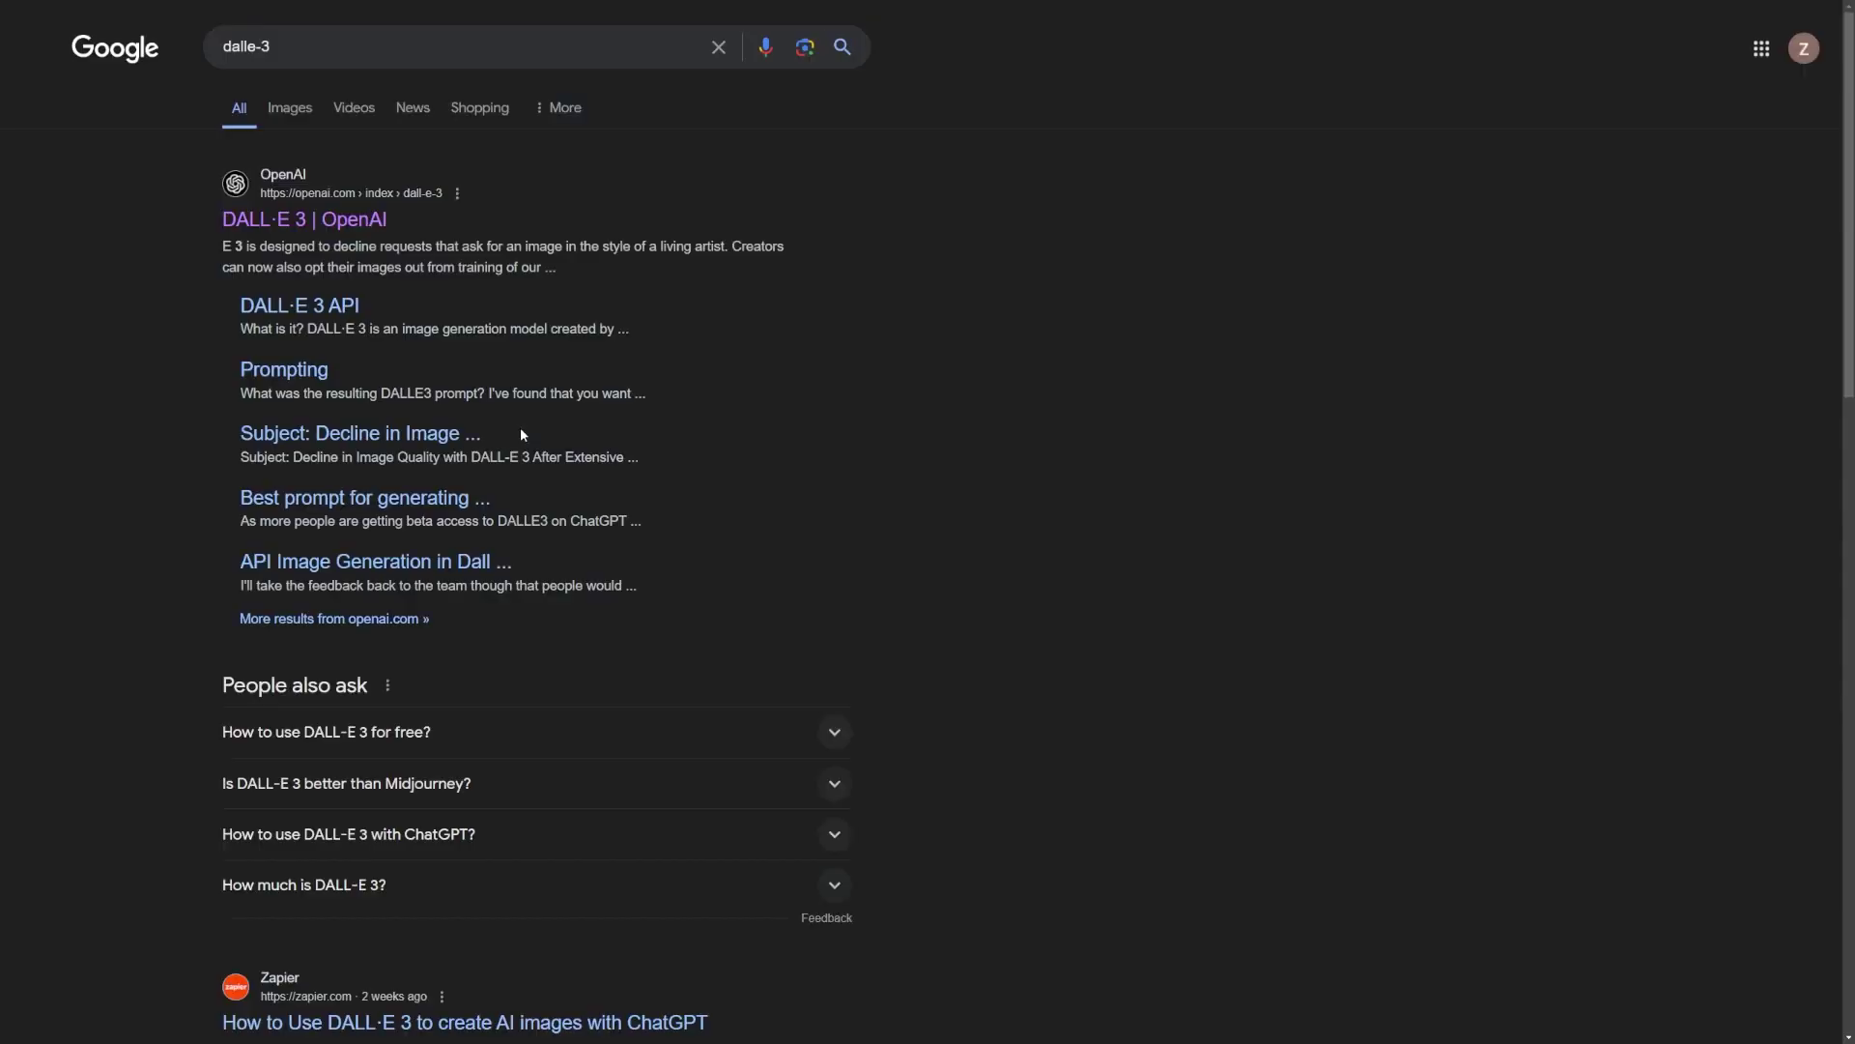
pyautogui.click(298, 228)
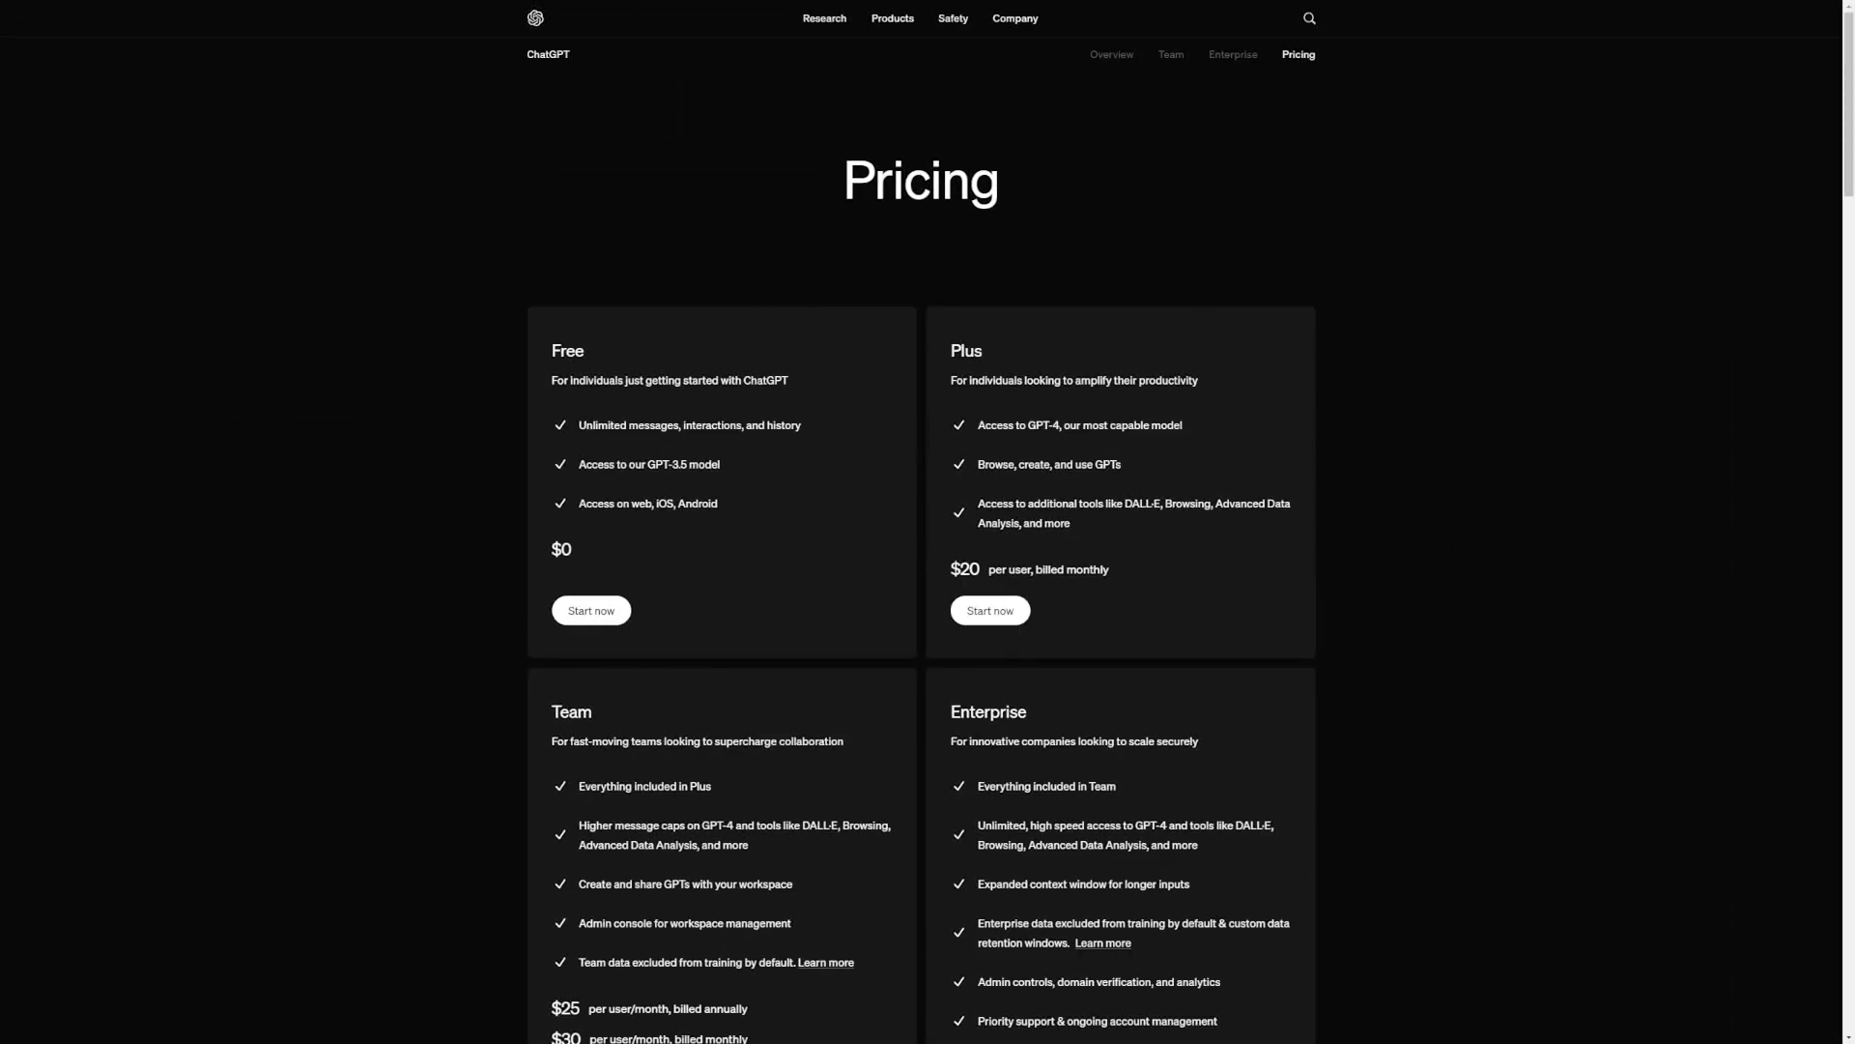
pyautogui.moveTo(1077, 526); pyautogui.dragTo(937, 334)
pyautogui.click(937, 335)
pyautogui.moveTo(947, 571); pyautogui.dragTo(1133, 575)
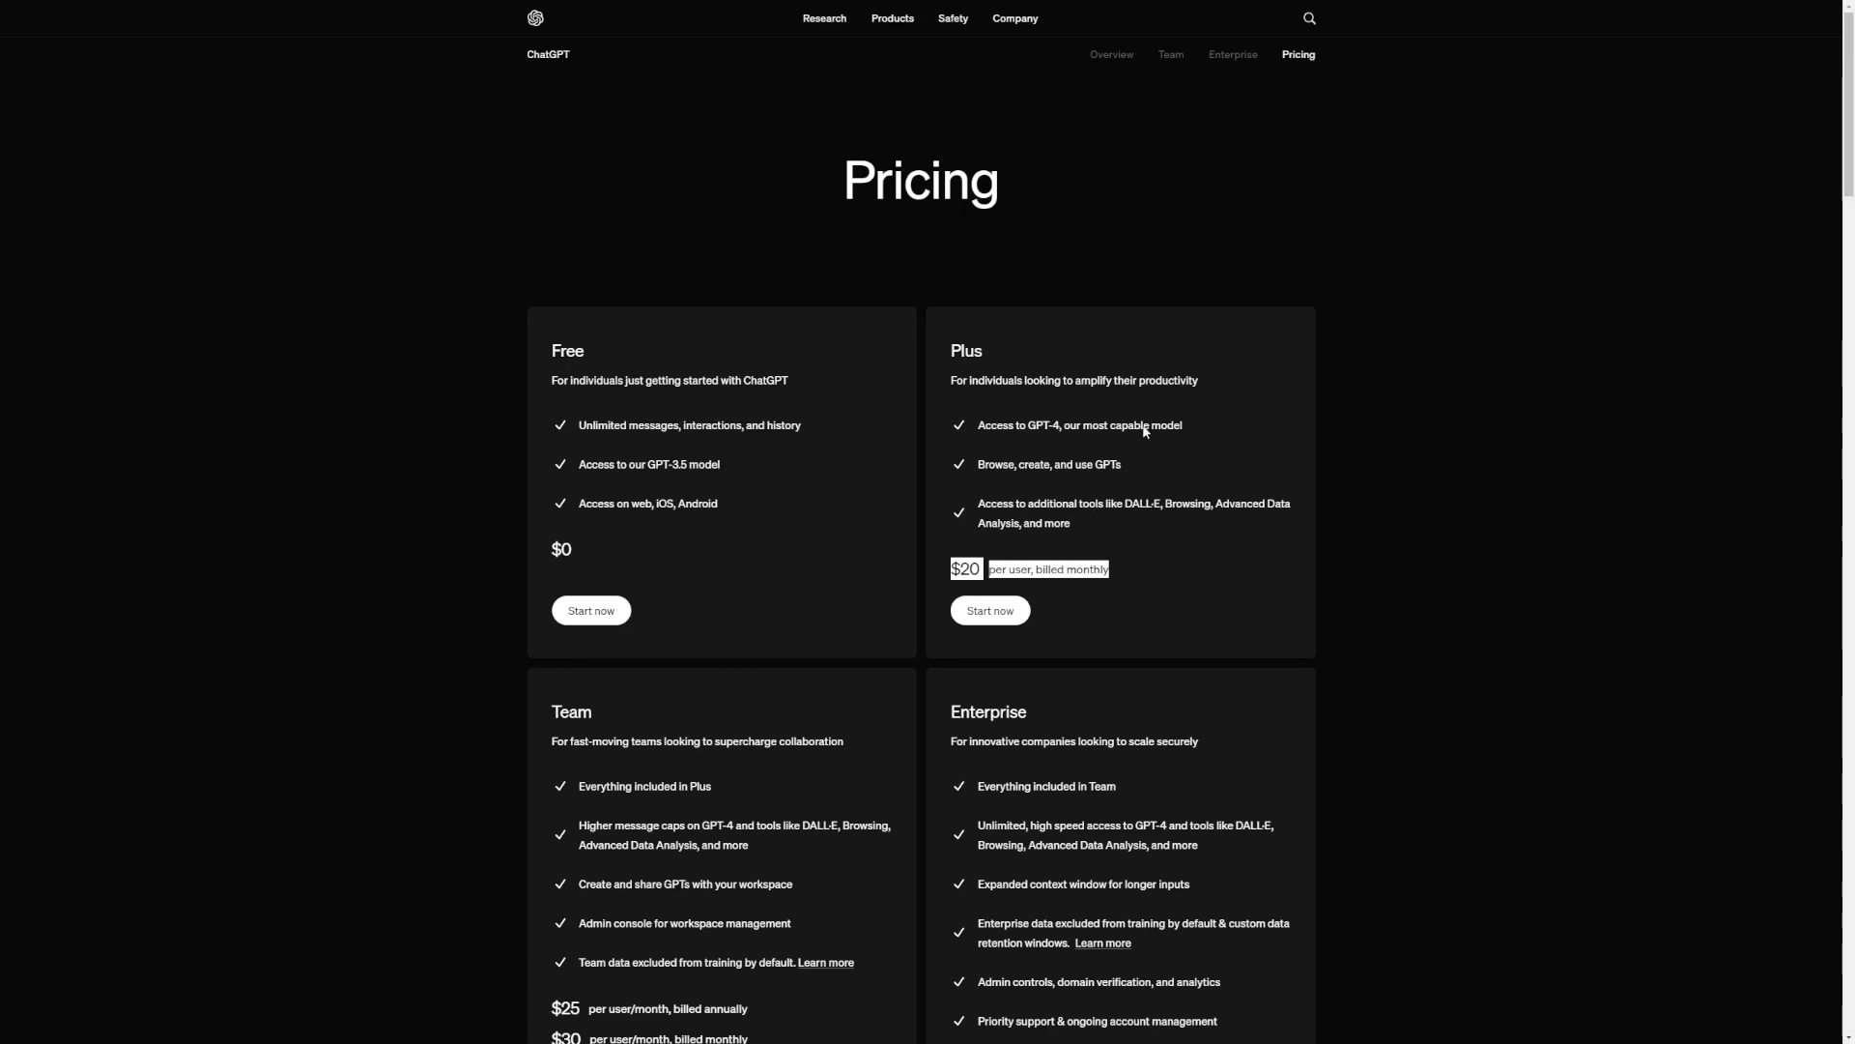
pyautogui.moveTo(1116, 504); pyautogui.dragTo(1181, 503)
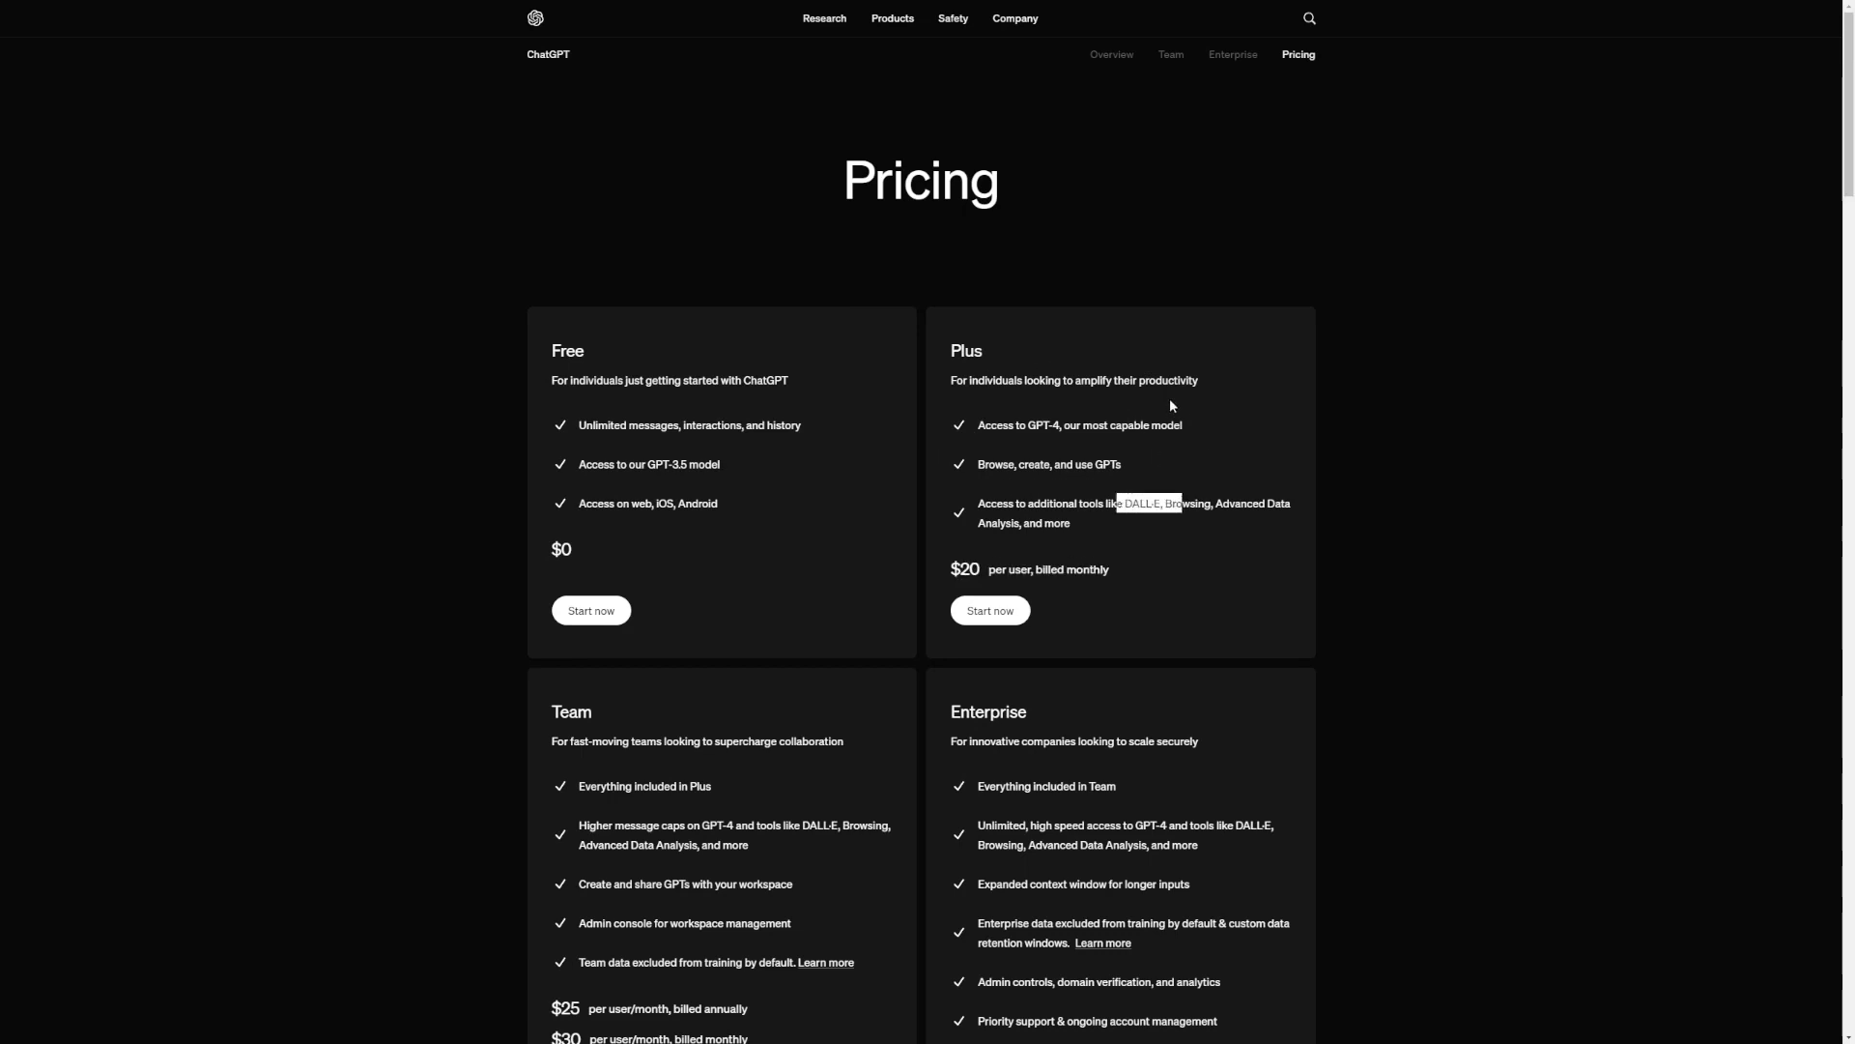
pyautogui.moveTo(1010, 425); pyautogui.dragTo(1102, 465)
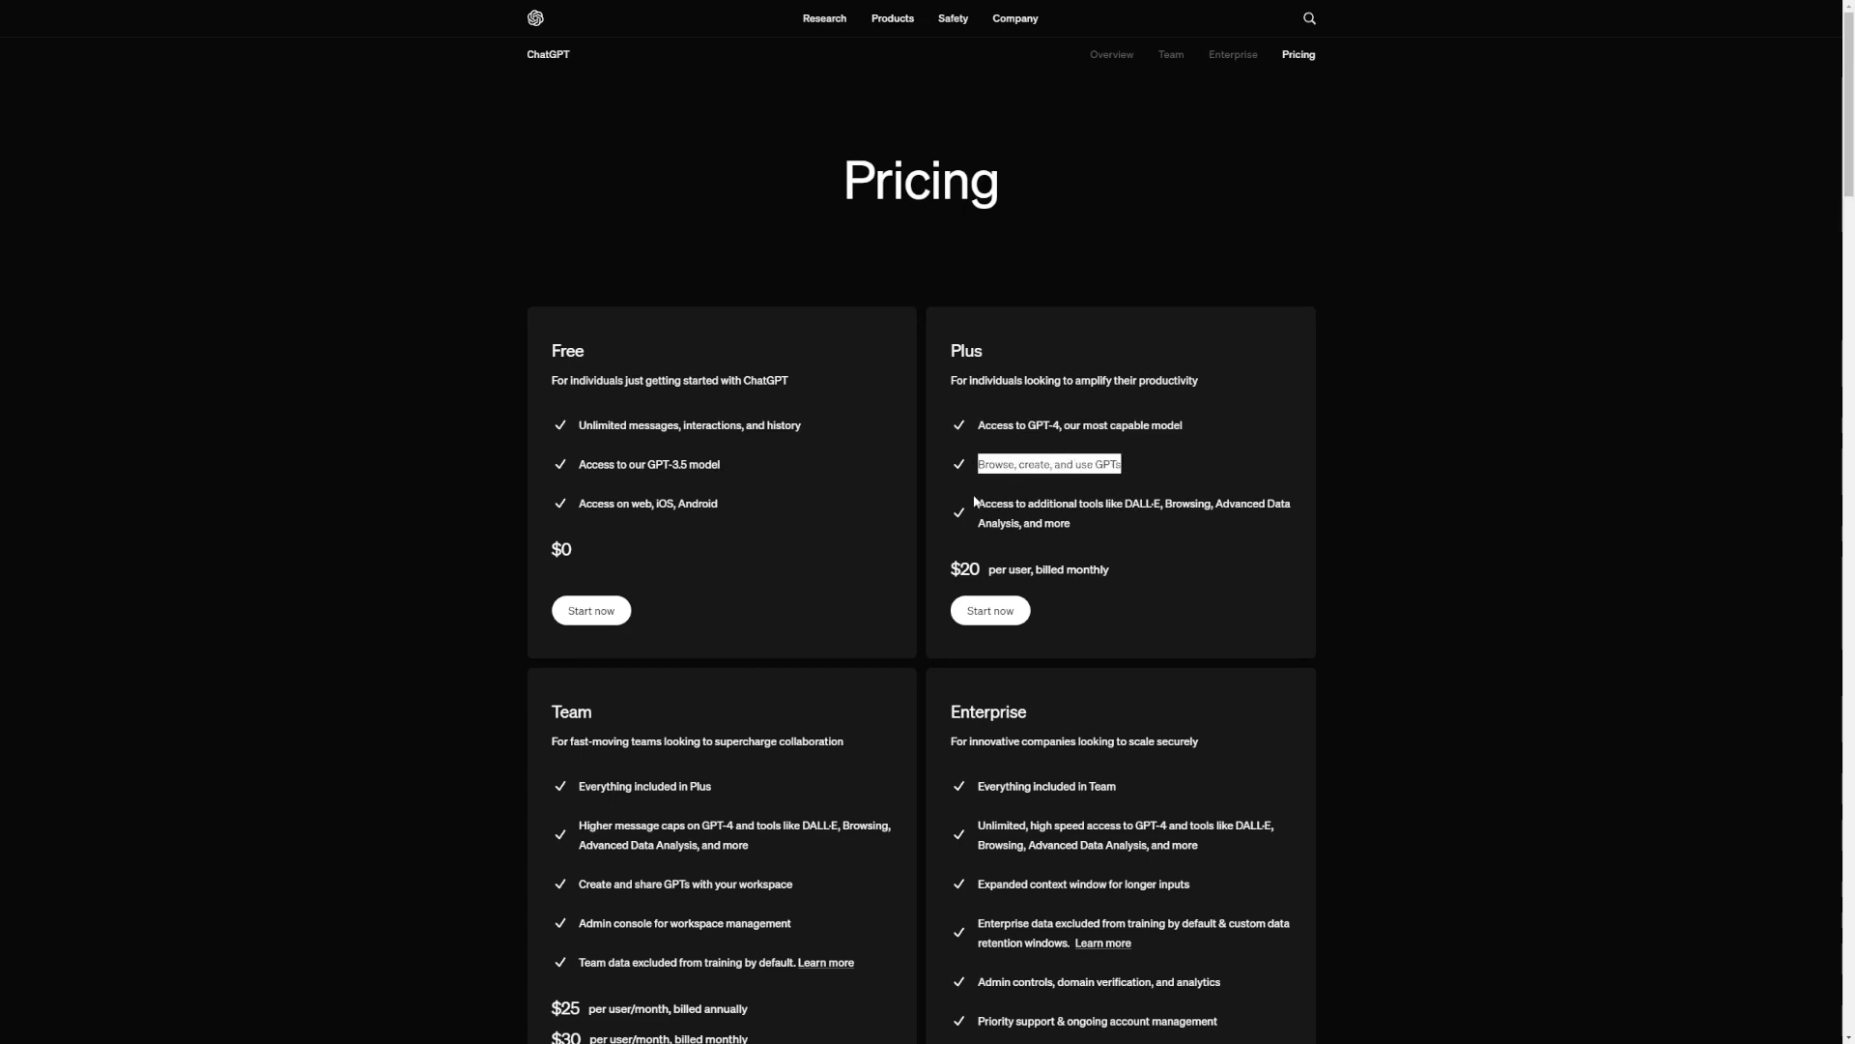
pyautogui.moveTo(976, 503); pyautogui.dragTo(1366, 538)
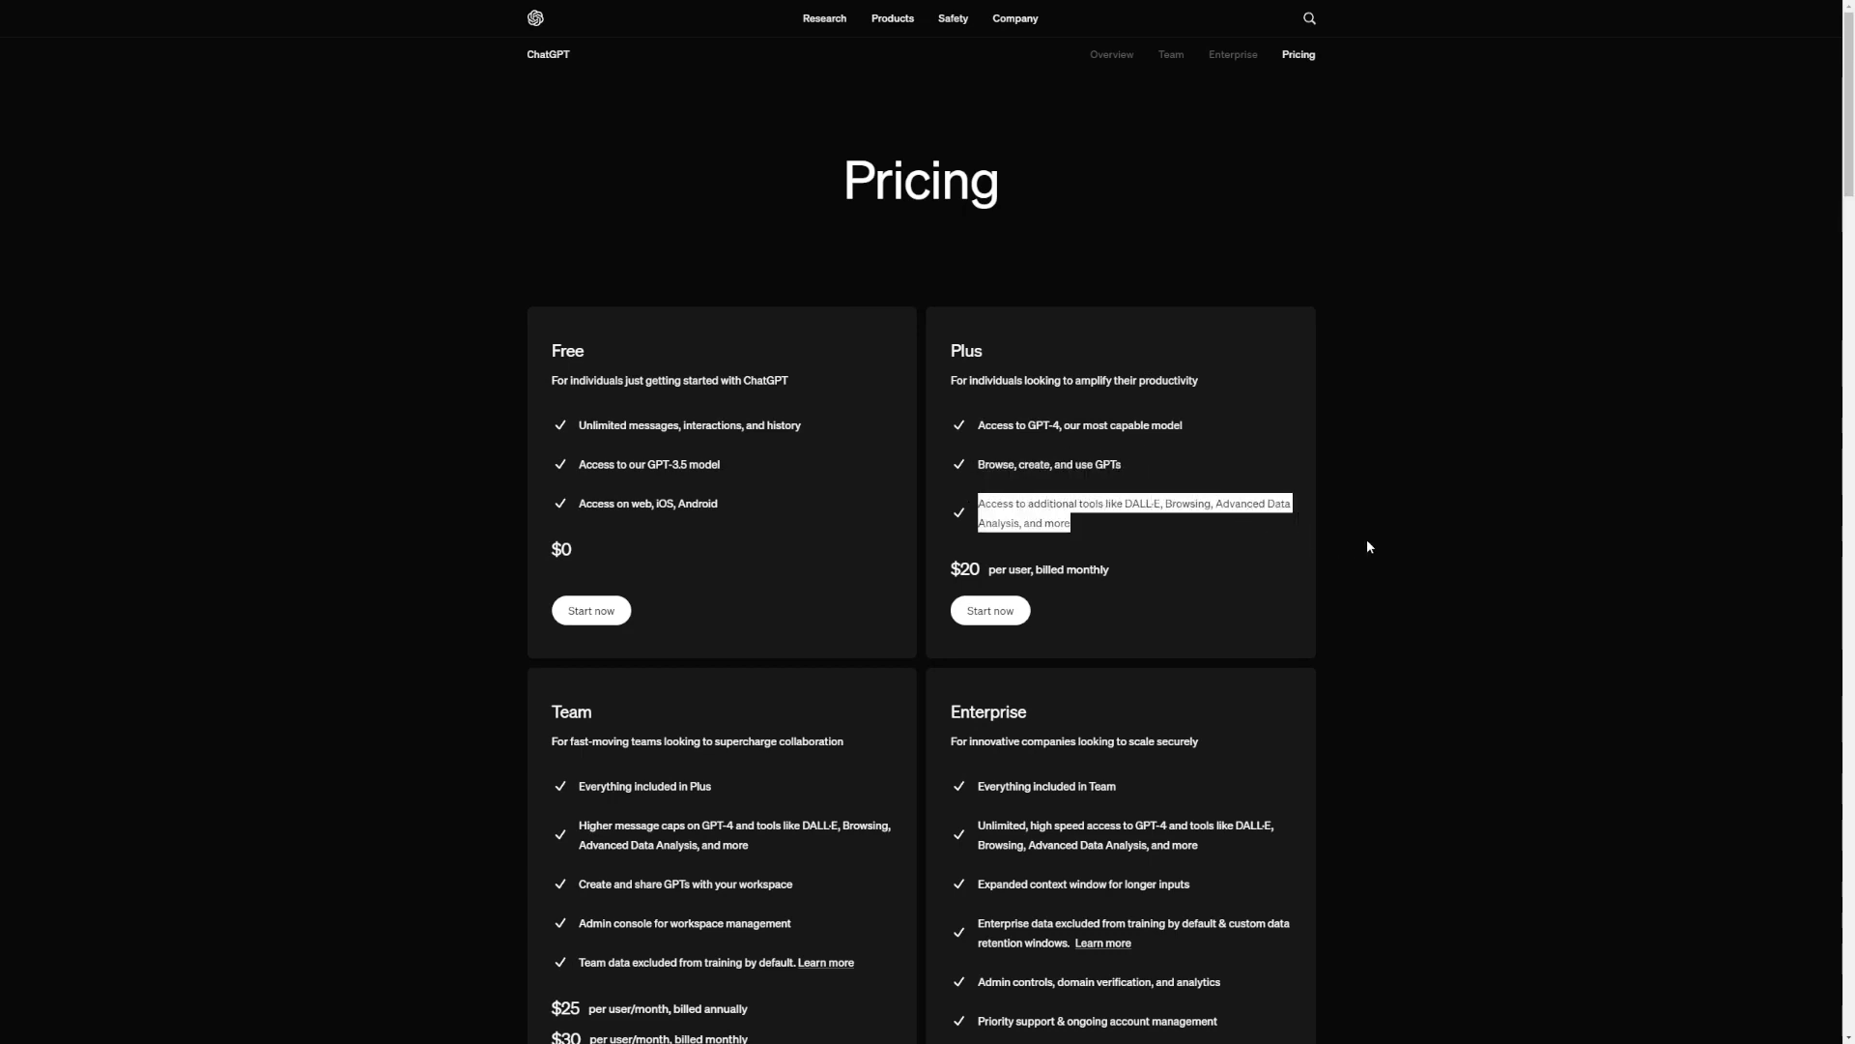
pyautogui.click(1388, 539)
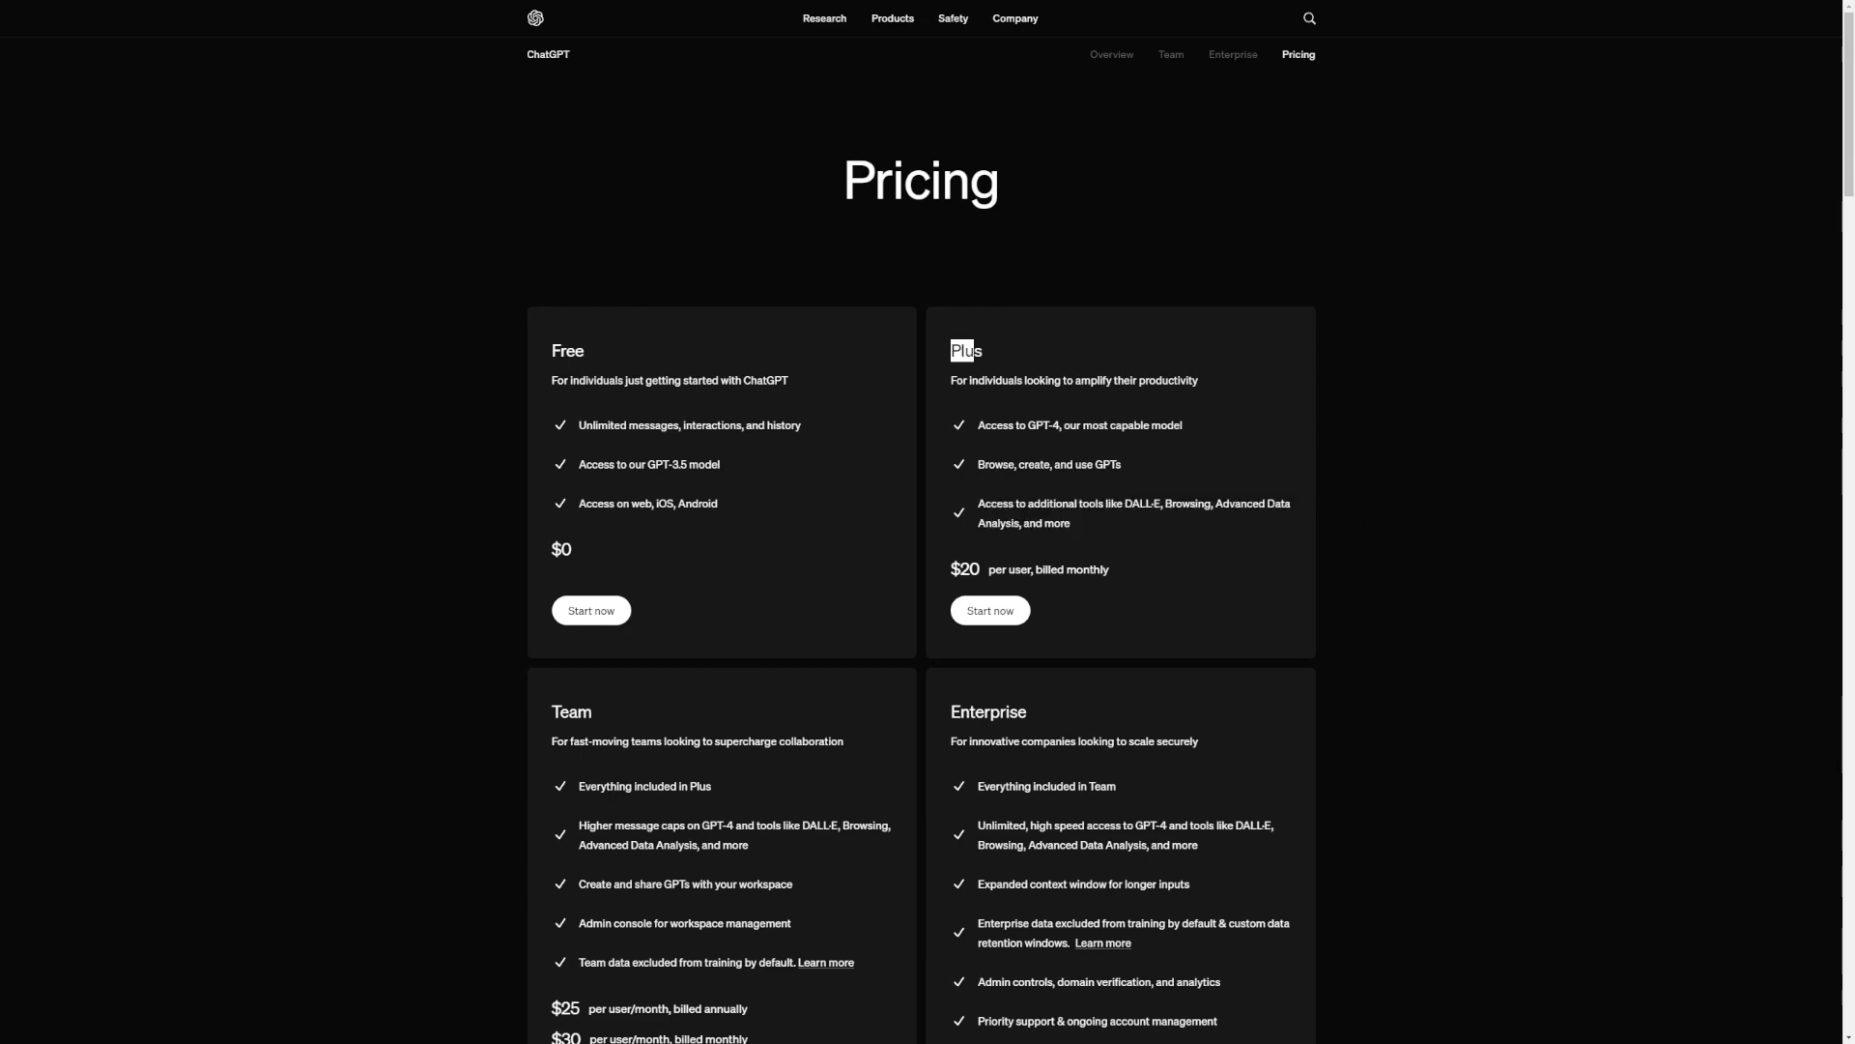
pyautogui.moveTo(1048, 504); pyautogui.dragTo(1172, 504)
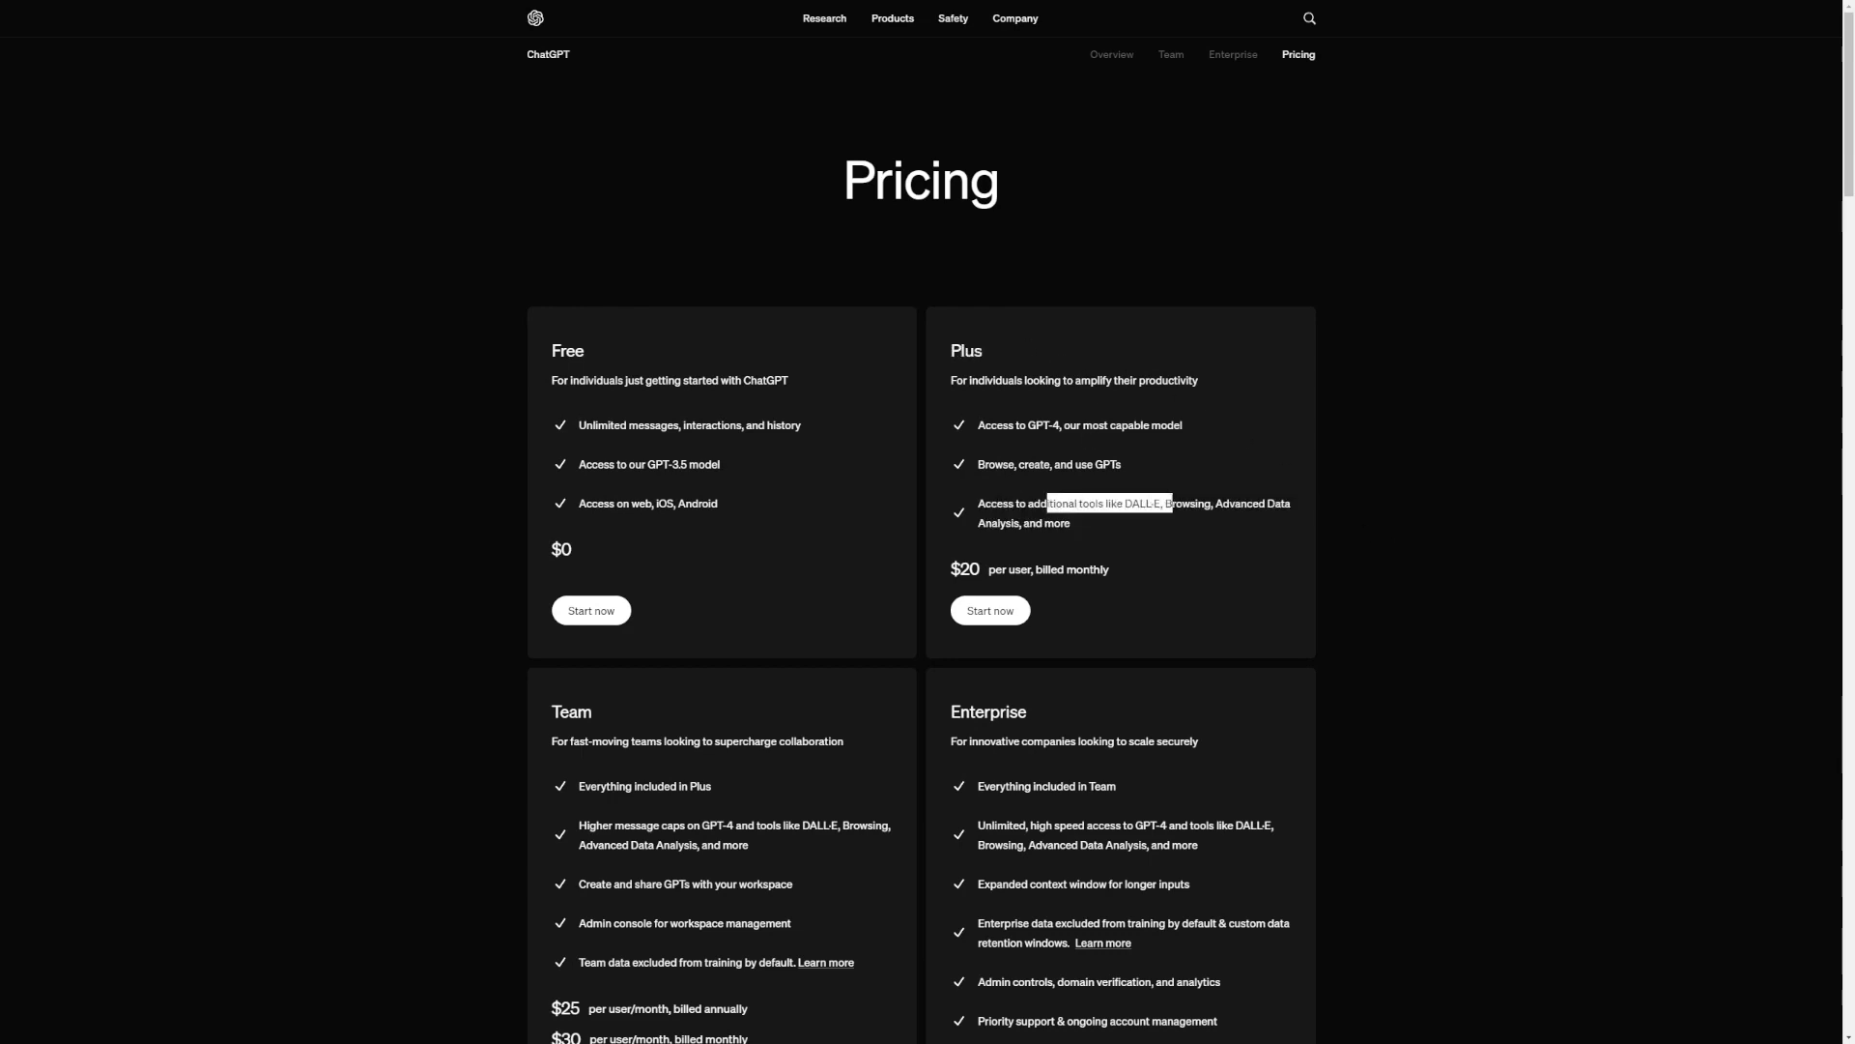
pyautogui.click(1454, 474)
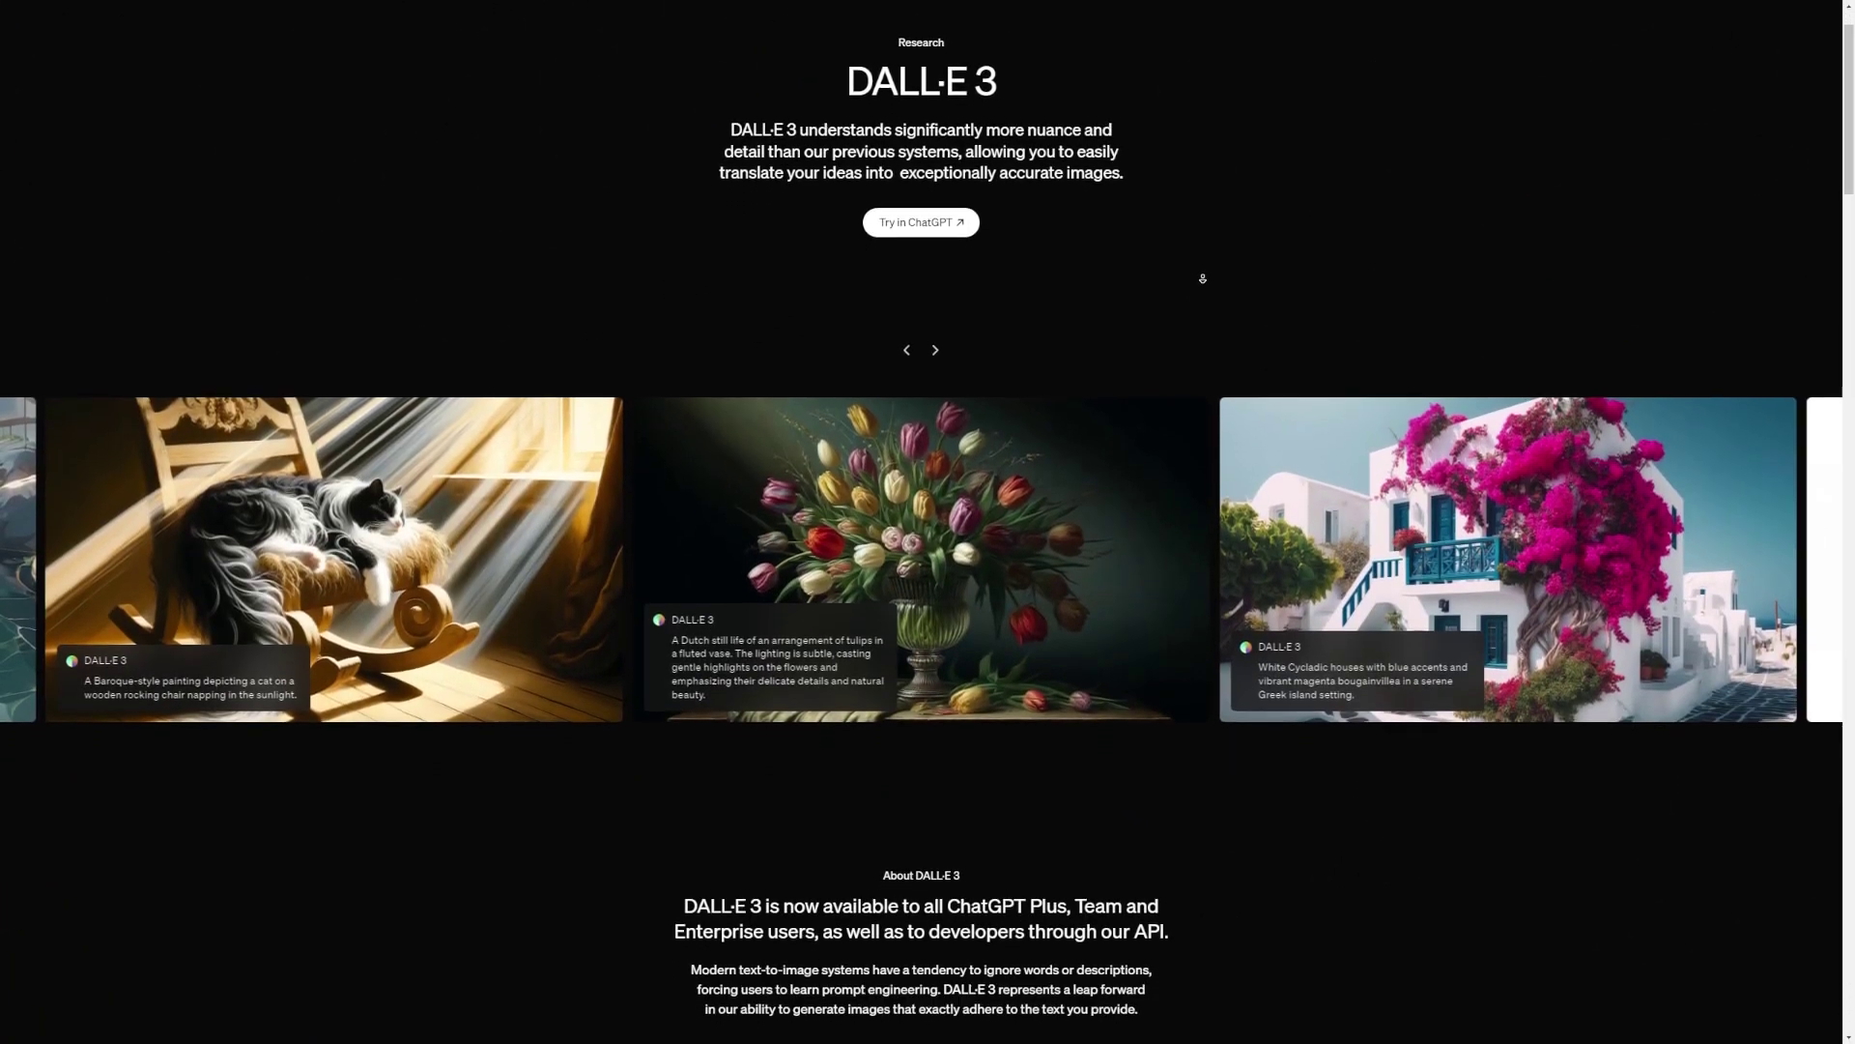
pyautogui.scroll(-1, 1202, 279)
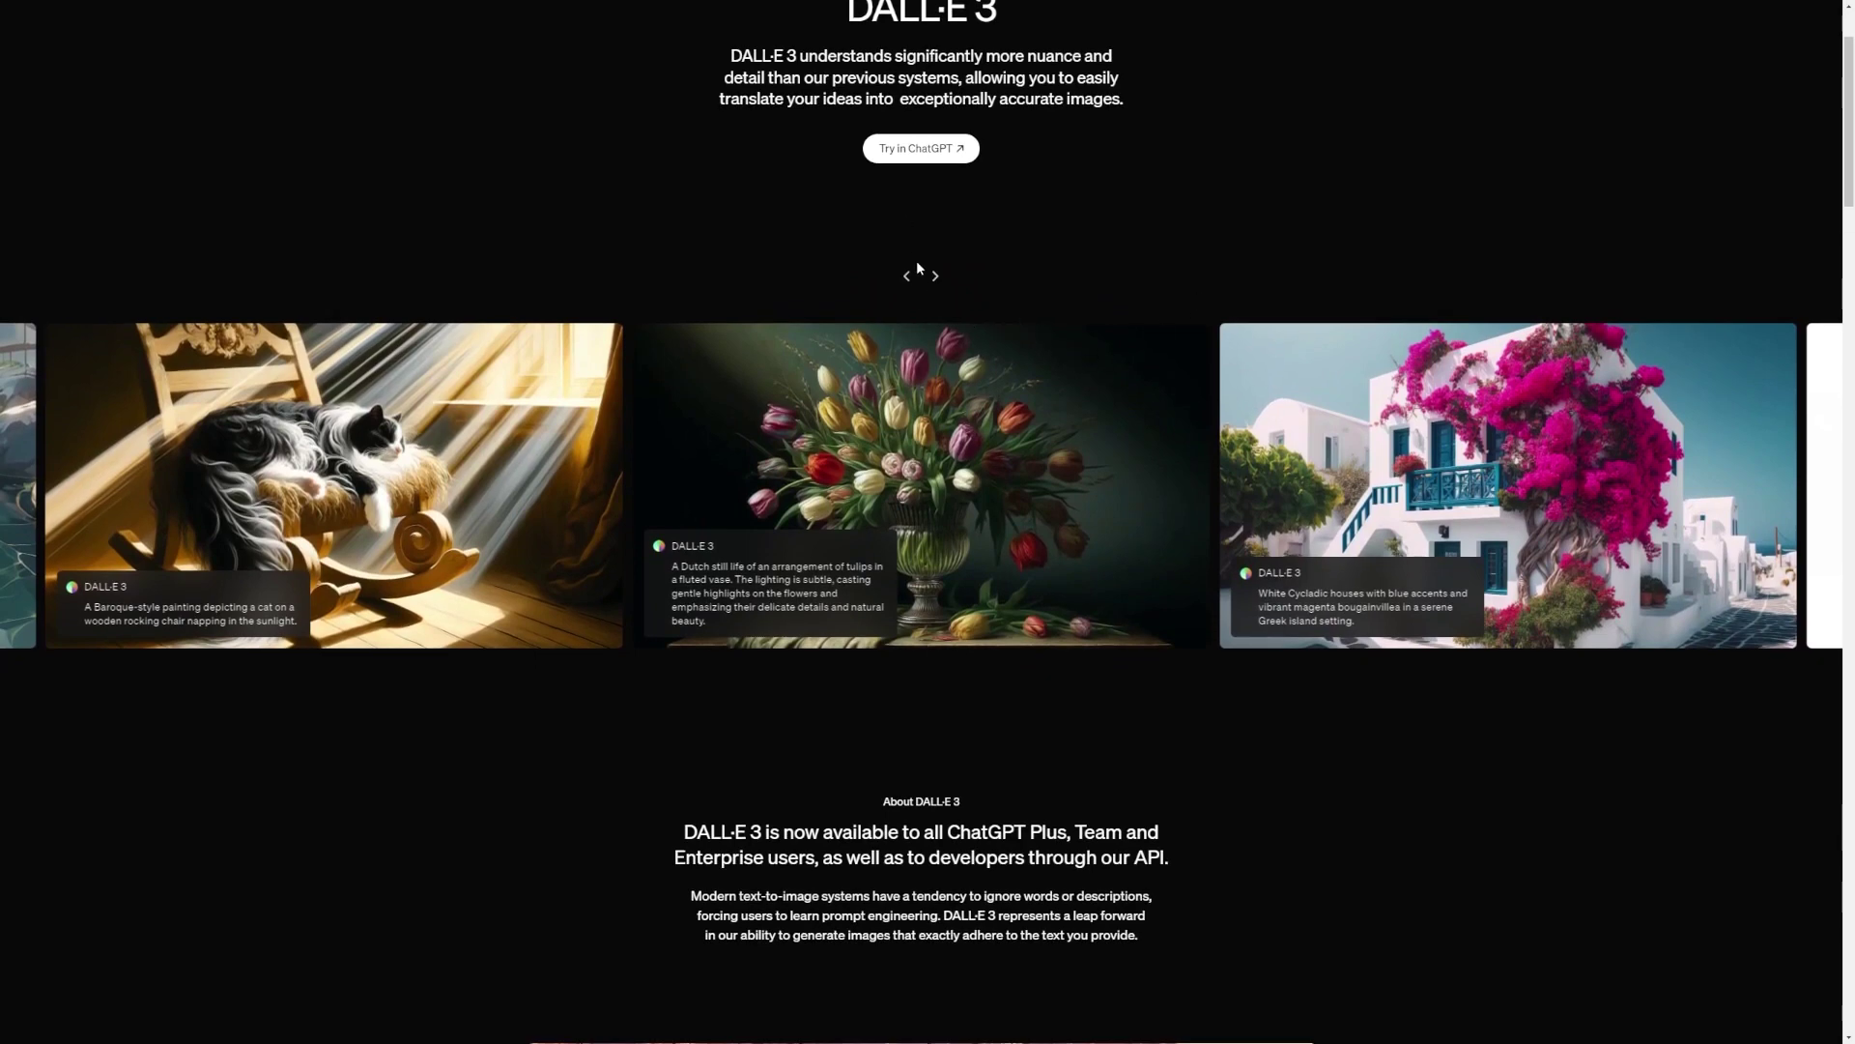
# Step: Page through the DALL·E 3 example images in the carousel
pyautogui.click(937, 278)
pyautogui.click(937, 277)
pyautogui.click(937, 277)
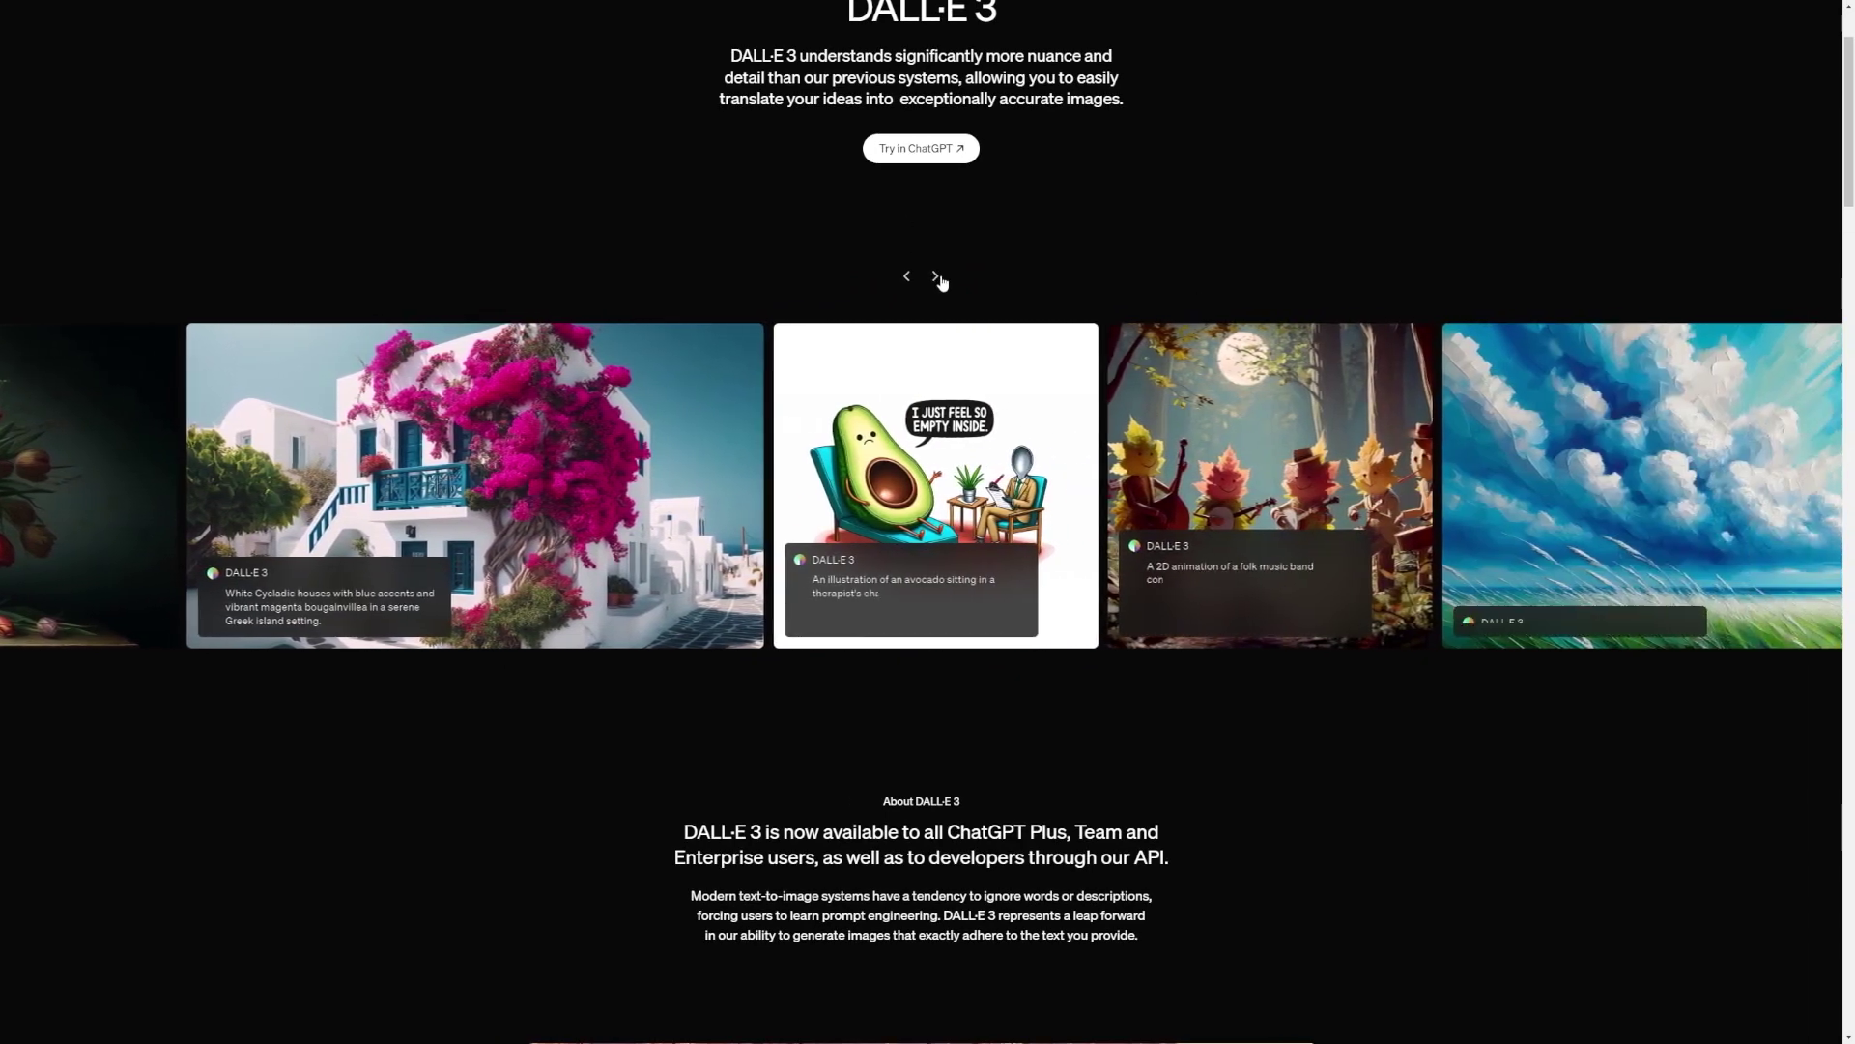
pyautogui.click(937, 278)
pyautogui.click(937, 277)
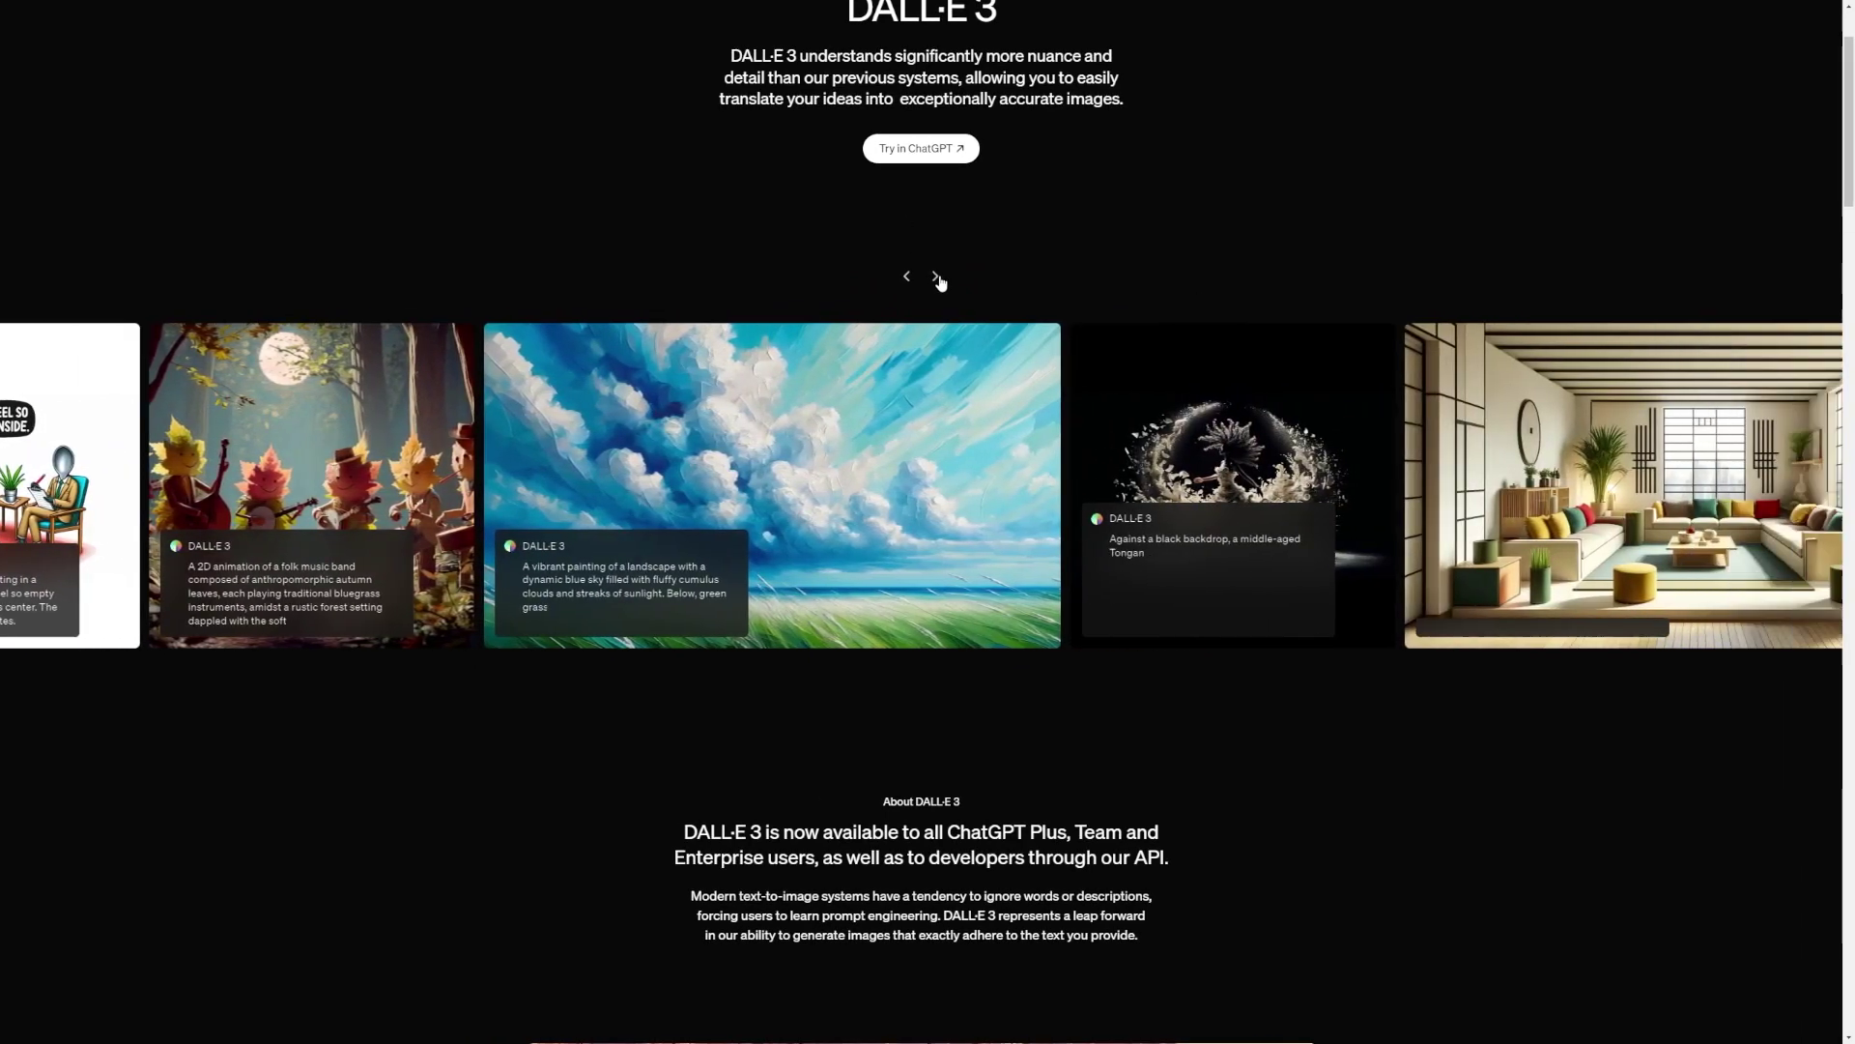
pyautogui.click(937, 277)
pyautogui.click(937, 278)
pyautogui.click(937, 279)
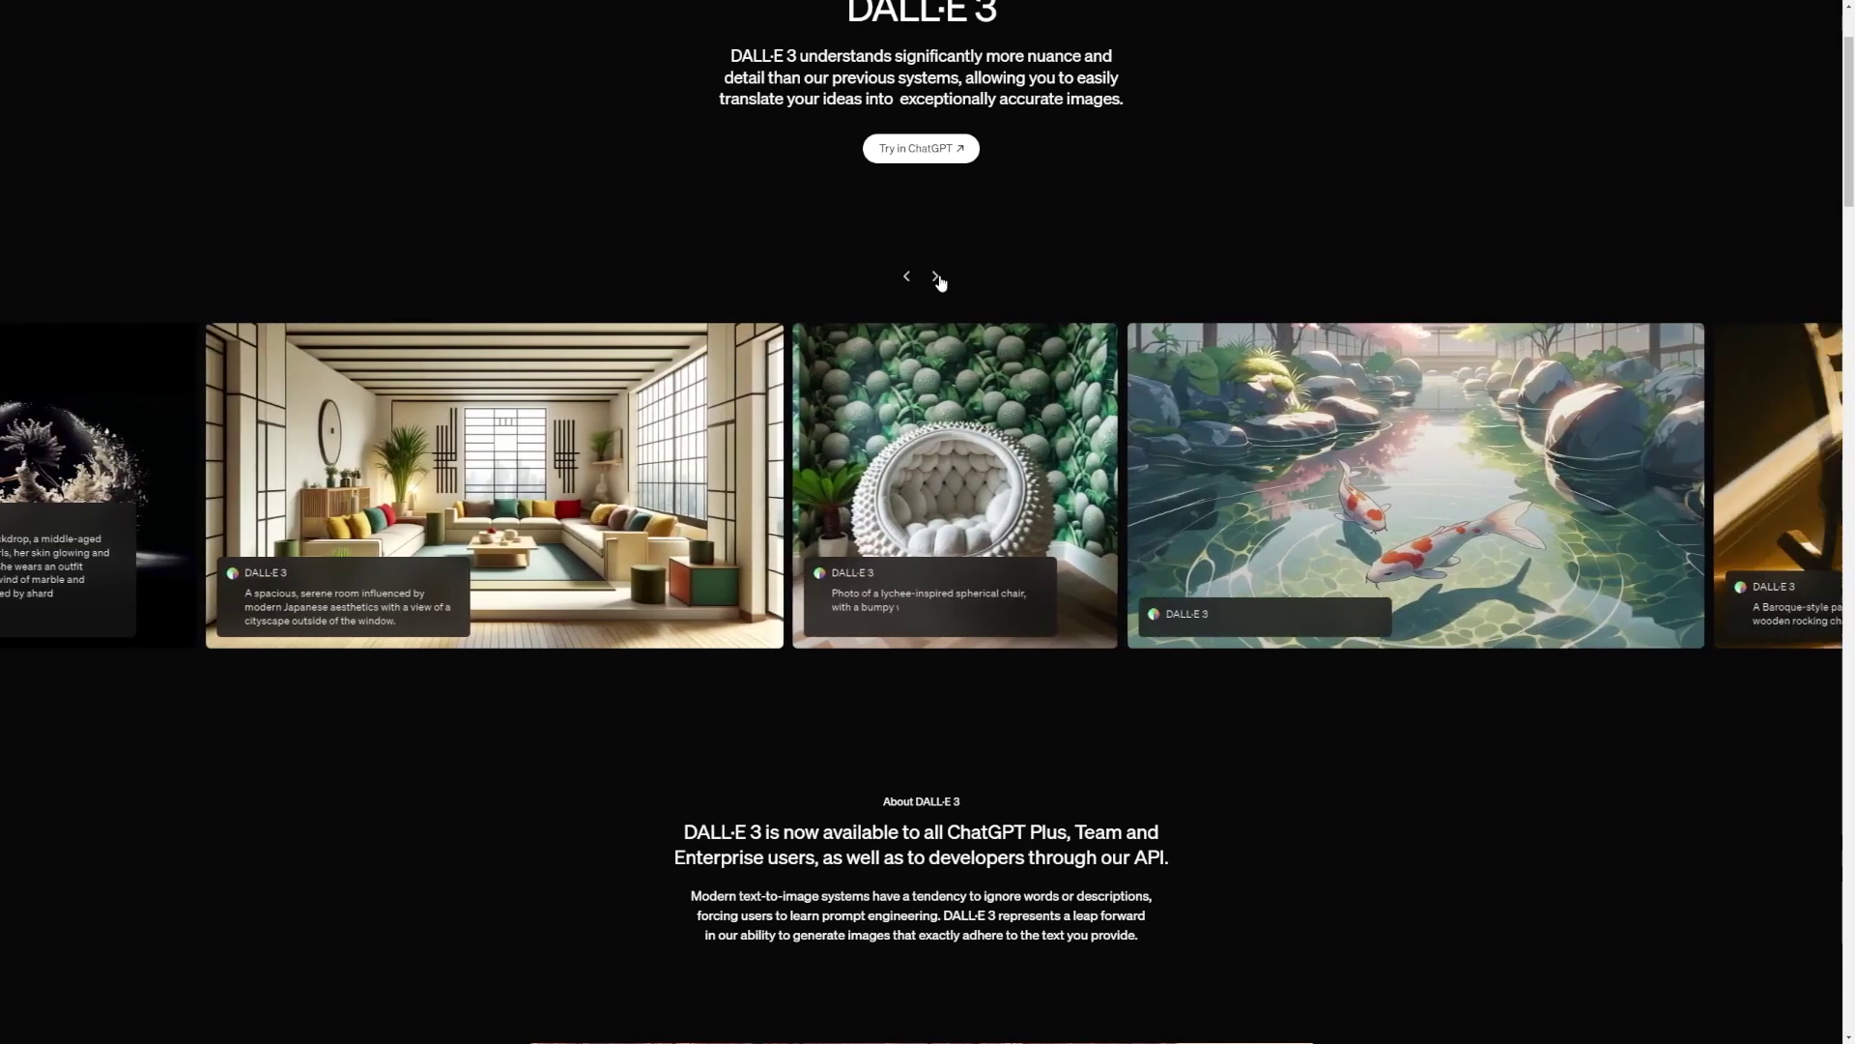
pyautogui.hscroll(3, 848, 559)
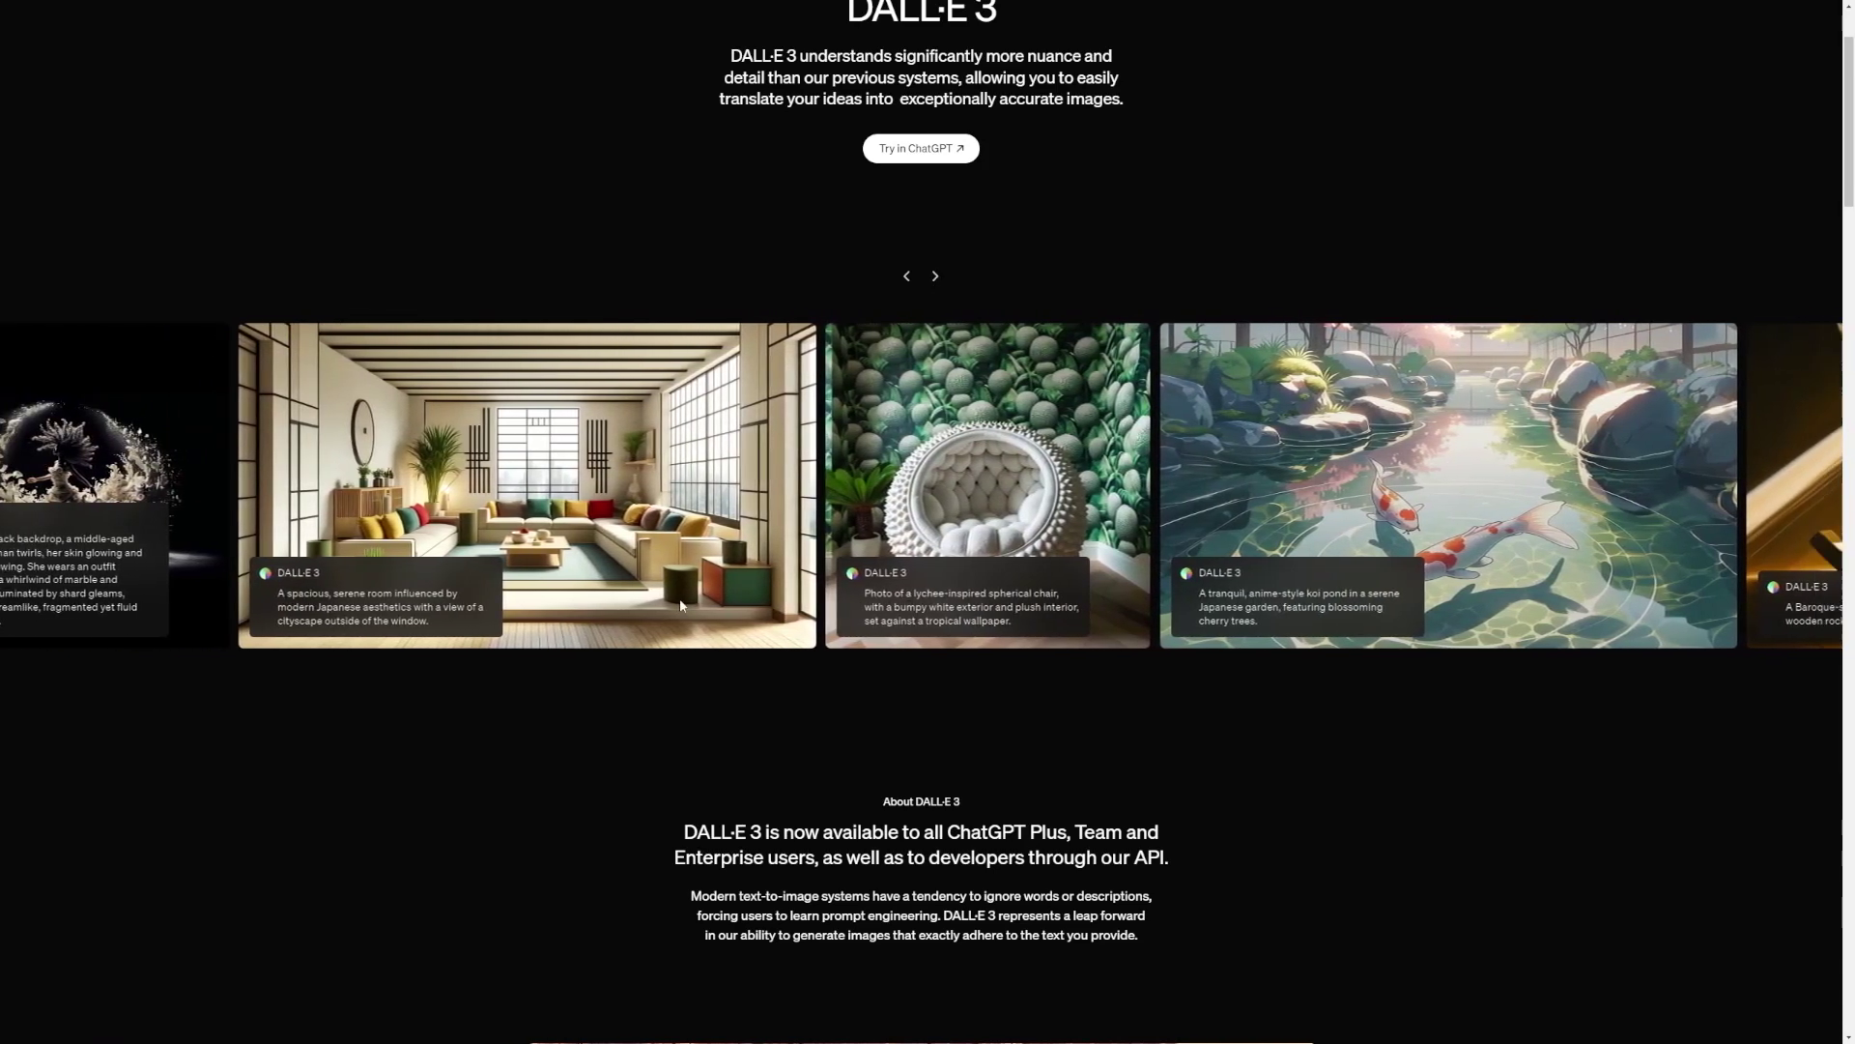
pyautogui.hscroll(3, 1034, 613)
# Step: Select the DALL·E 3 heading and launch a new ChatGPT chat via 'Try in ChatGPT'
pyautogui.scroll(2, 1220, 734)
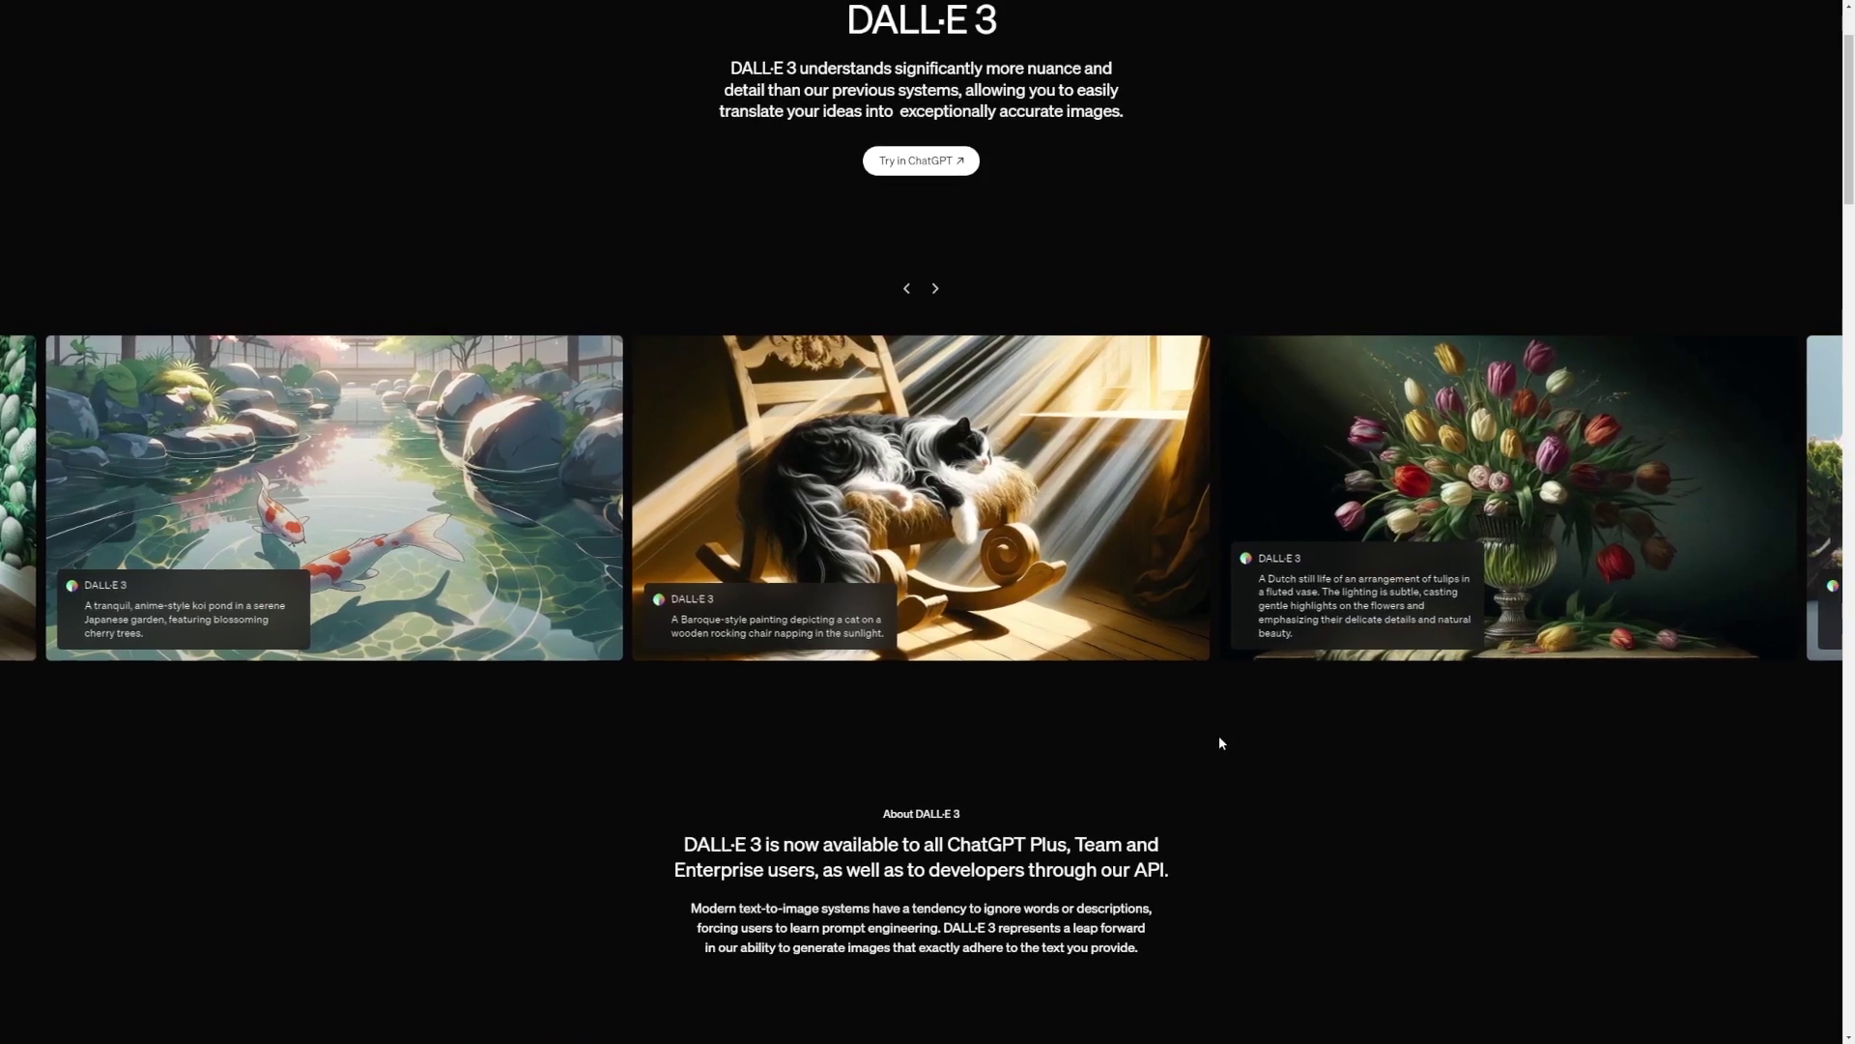
pyautogui.moveTo(848, 161); pyautogui.dragTo(1108, 165)
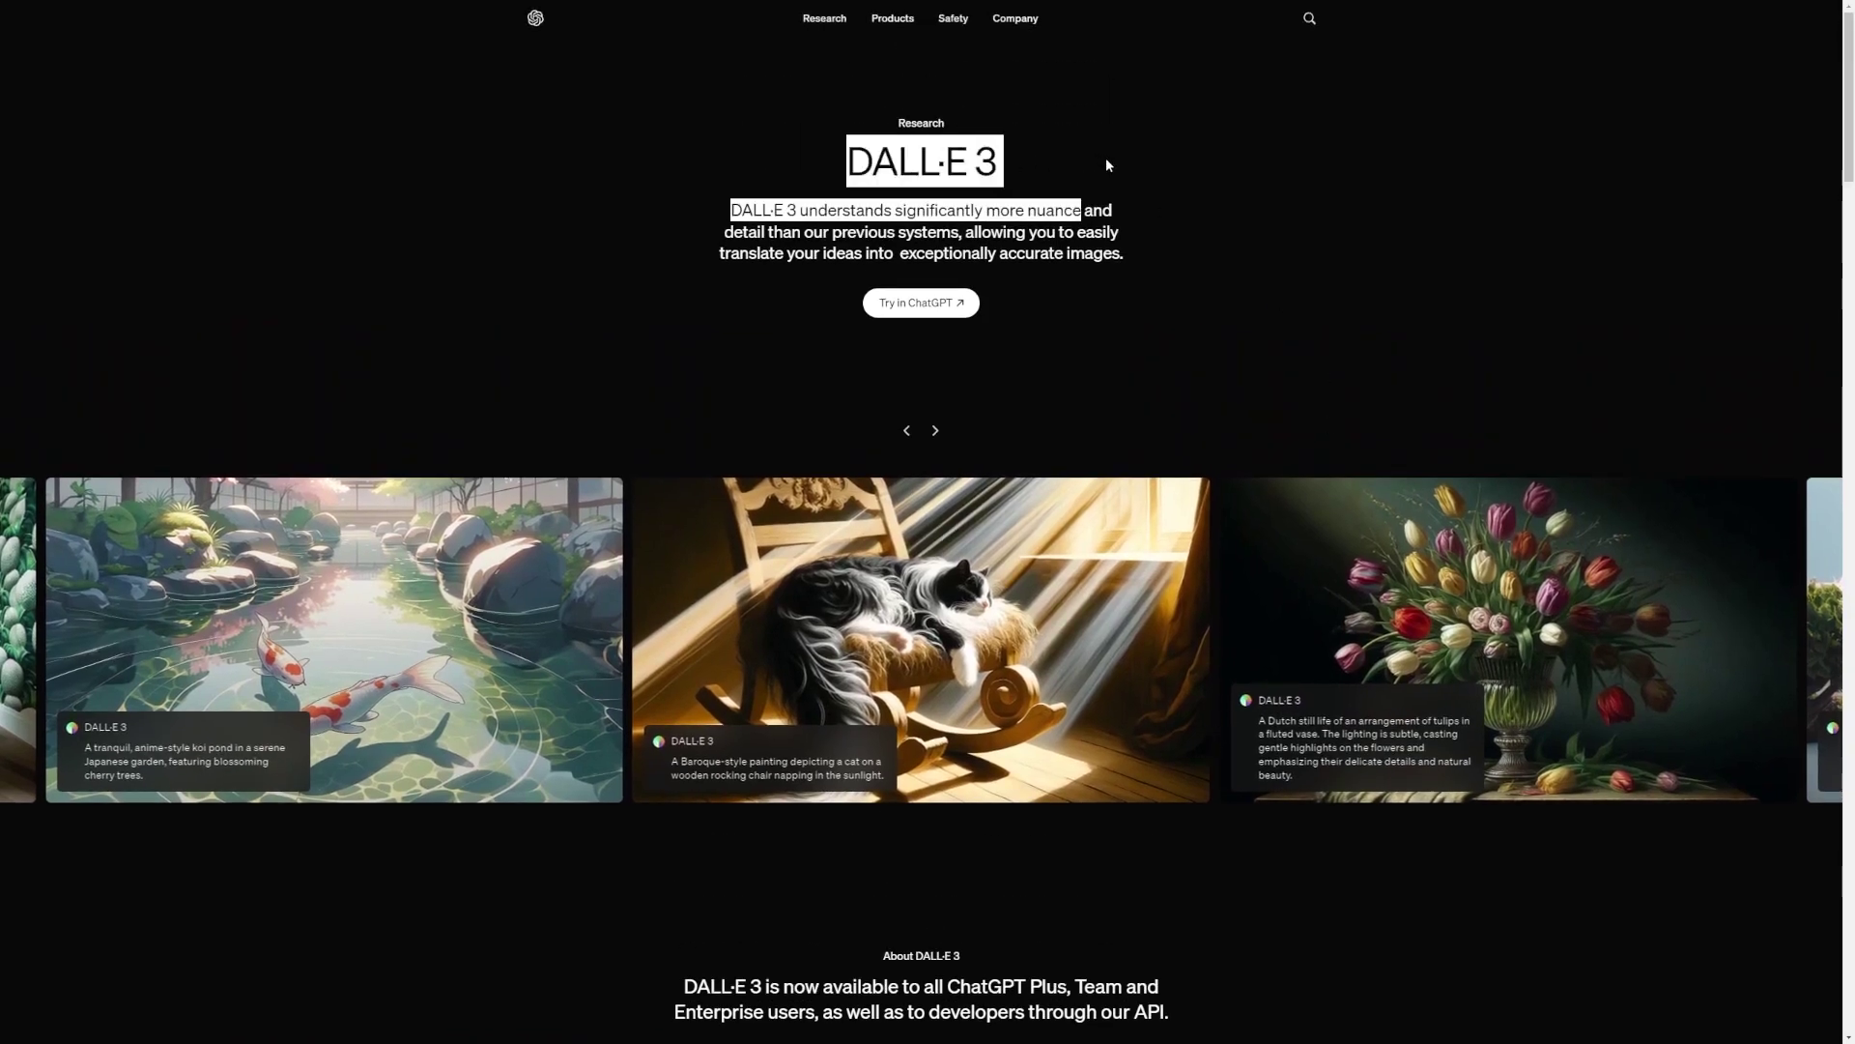
pyautogui.click(918, 305)
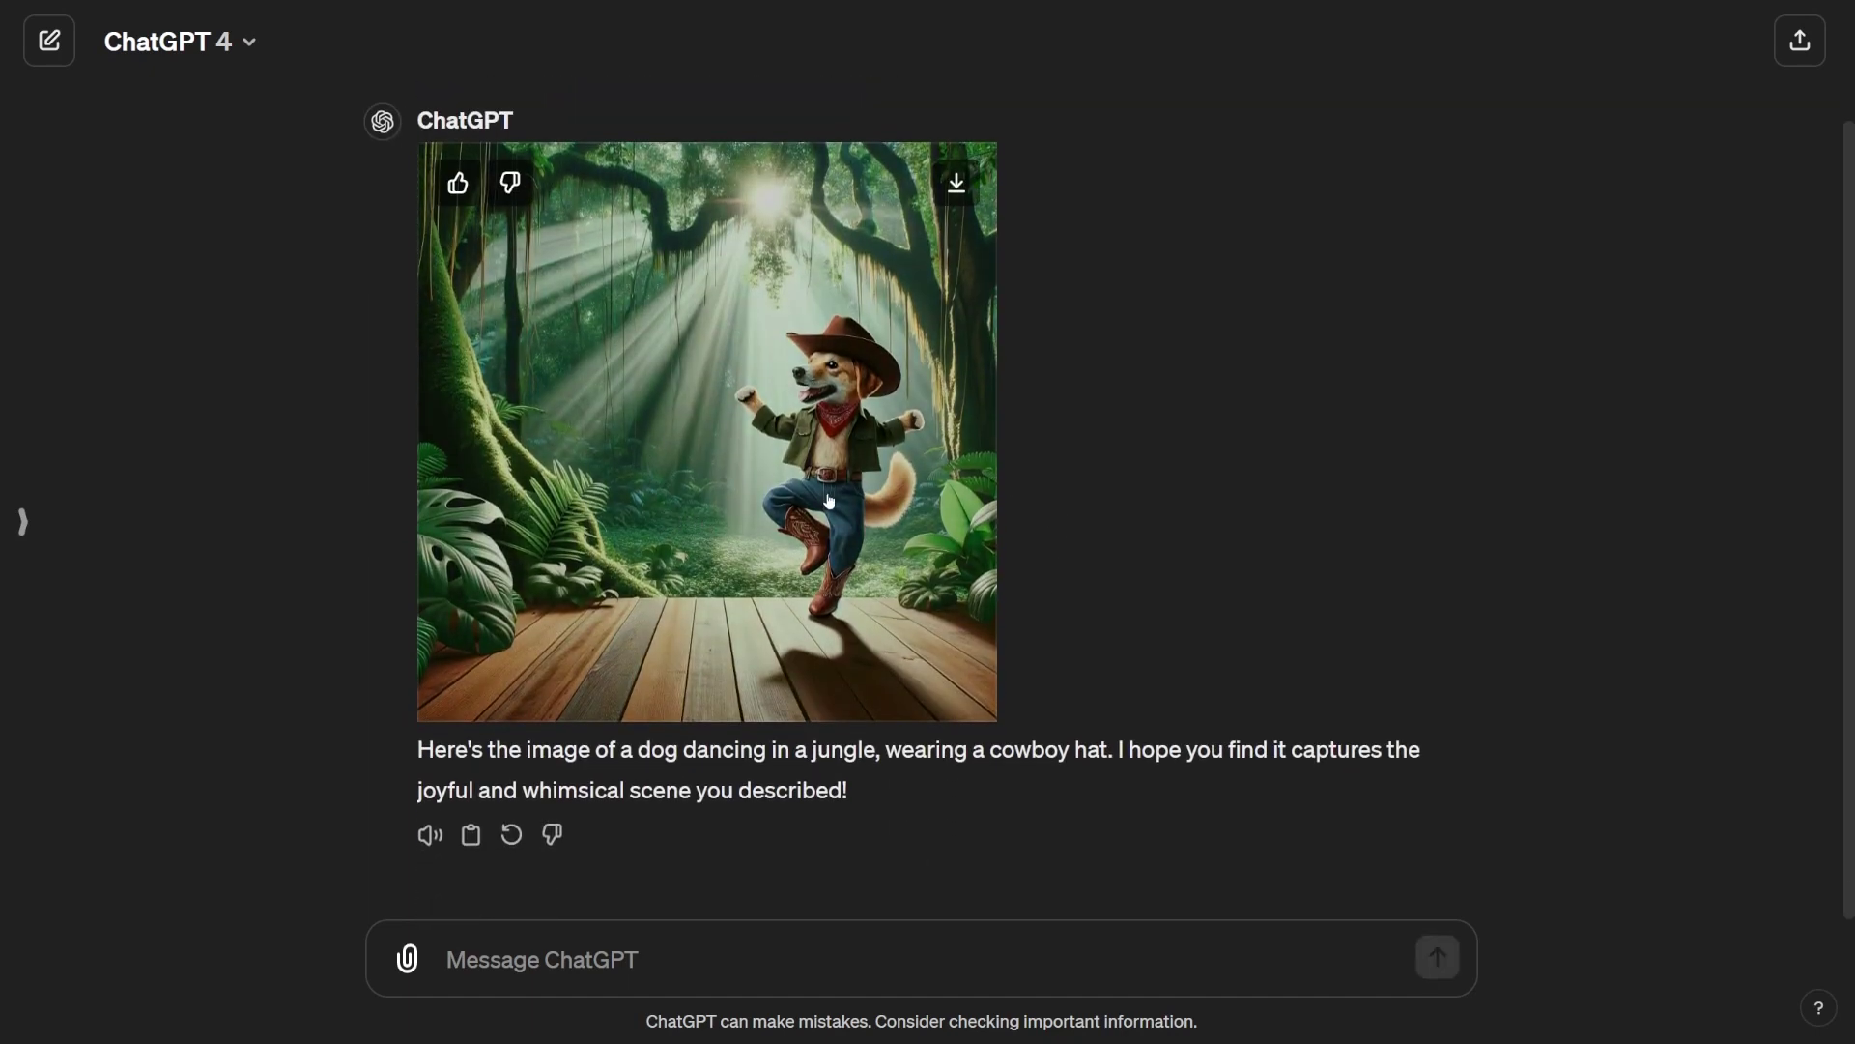
# Step: Open the generated cowboy-hat dog image at full size
pyautogui.click(829, 501)
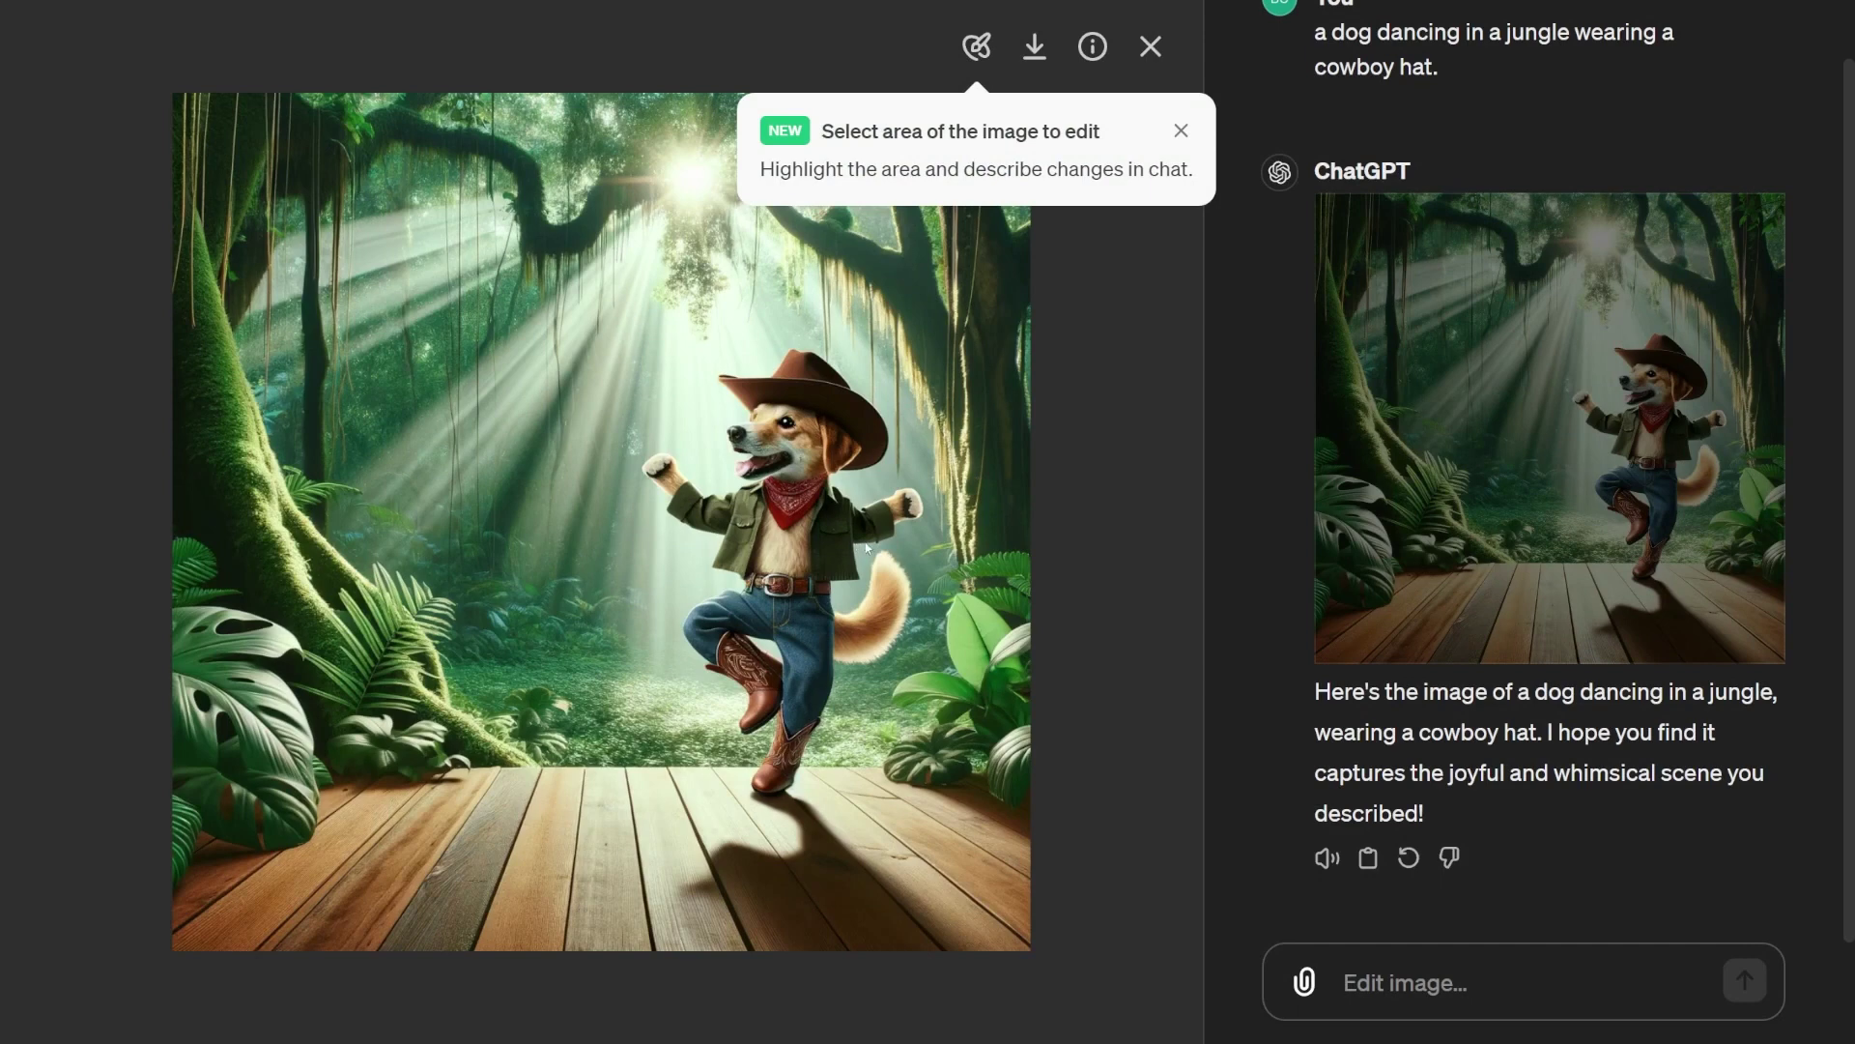
pyautogui.click(1181, 132)
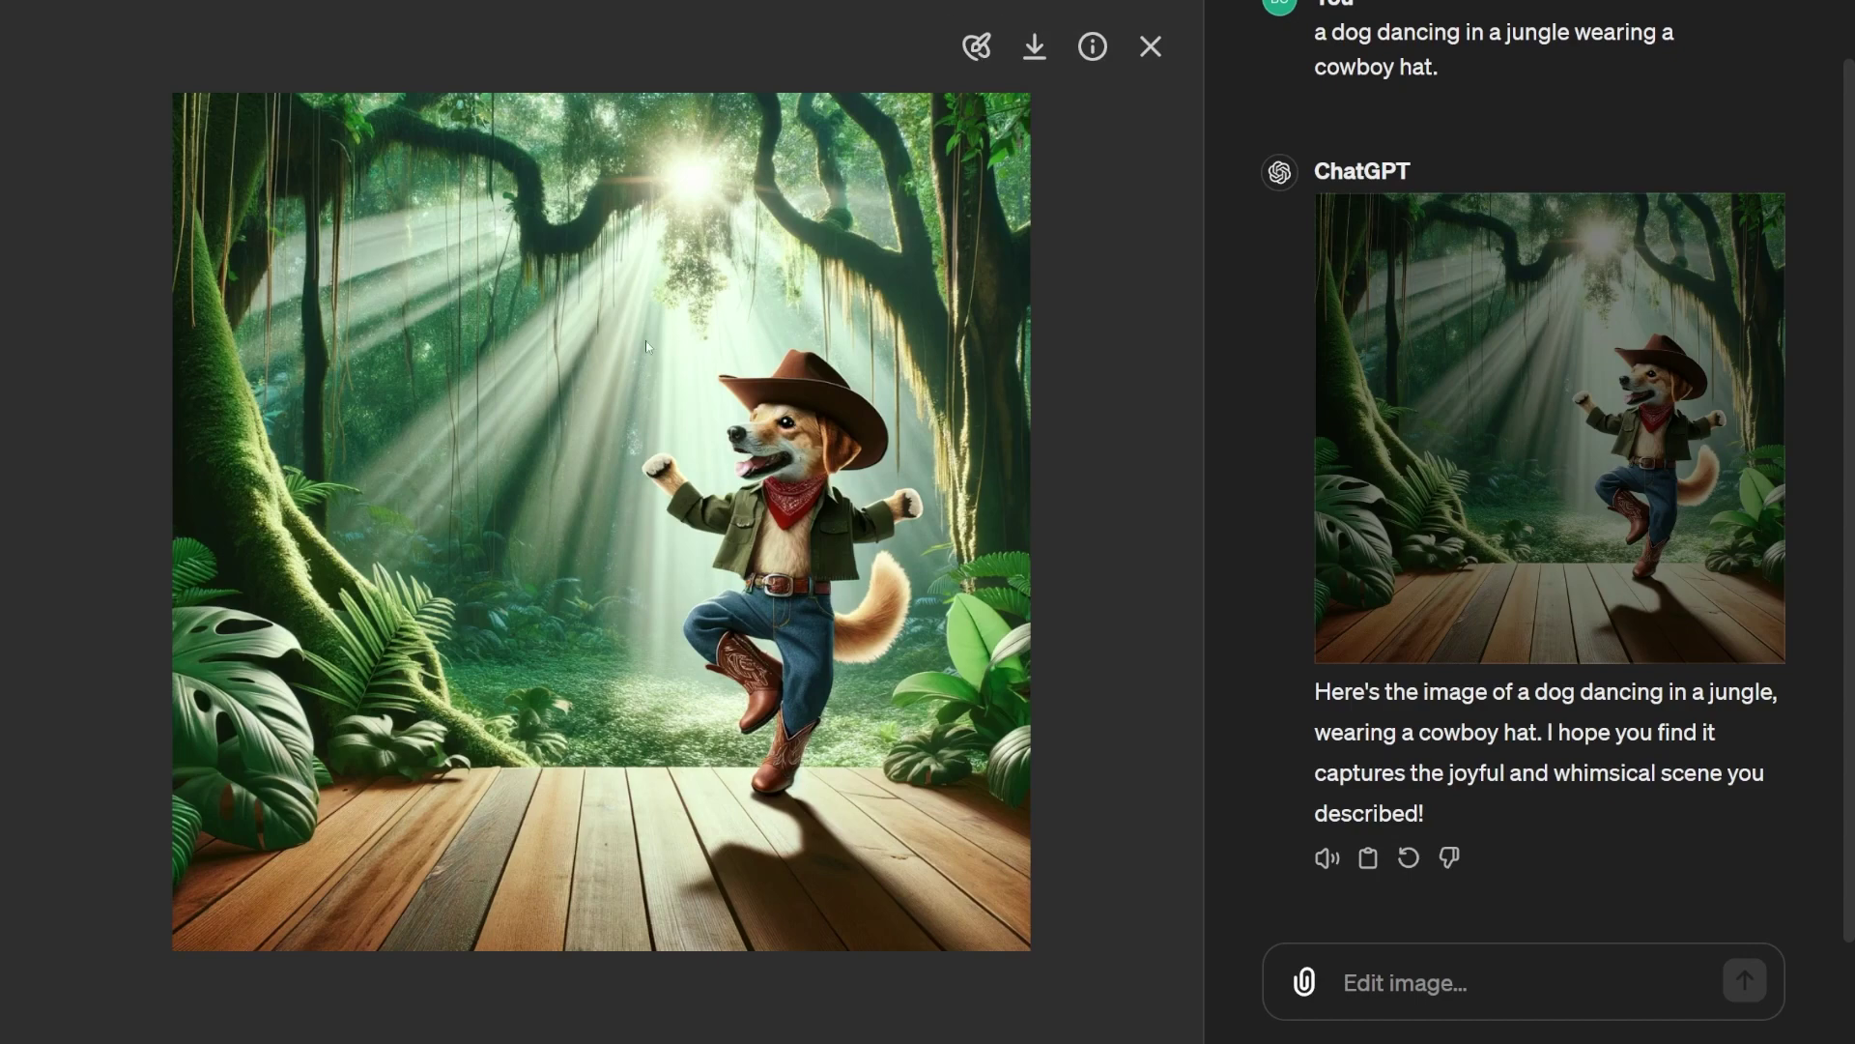
pyautogui.click(1150, 46)
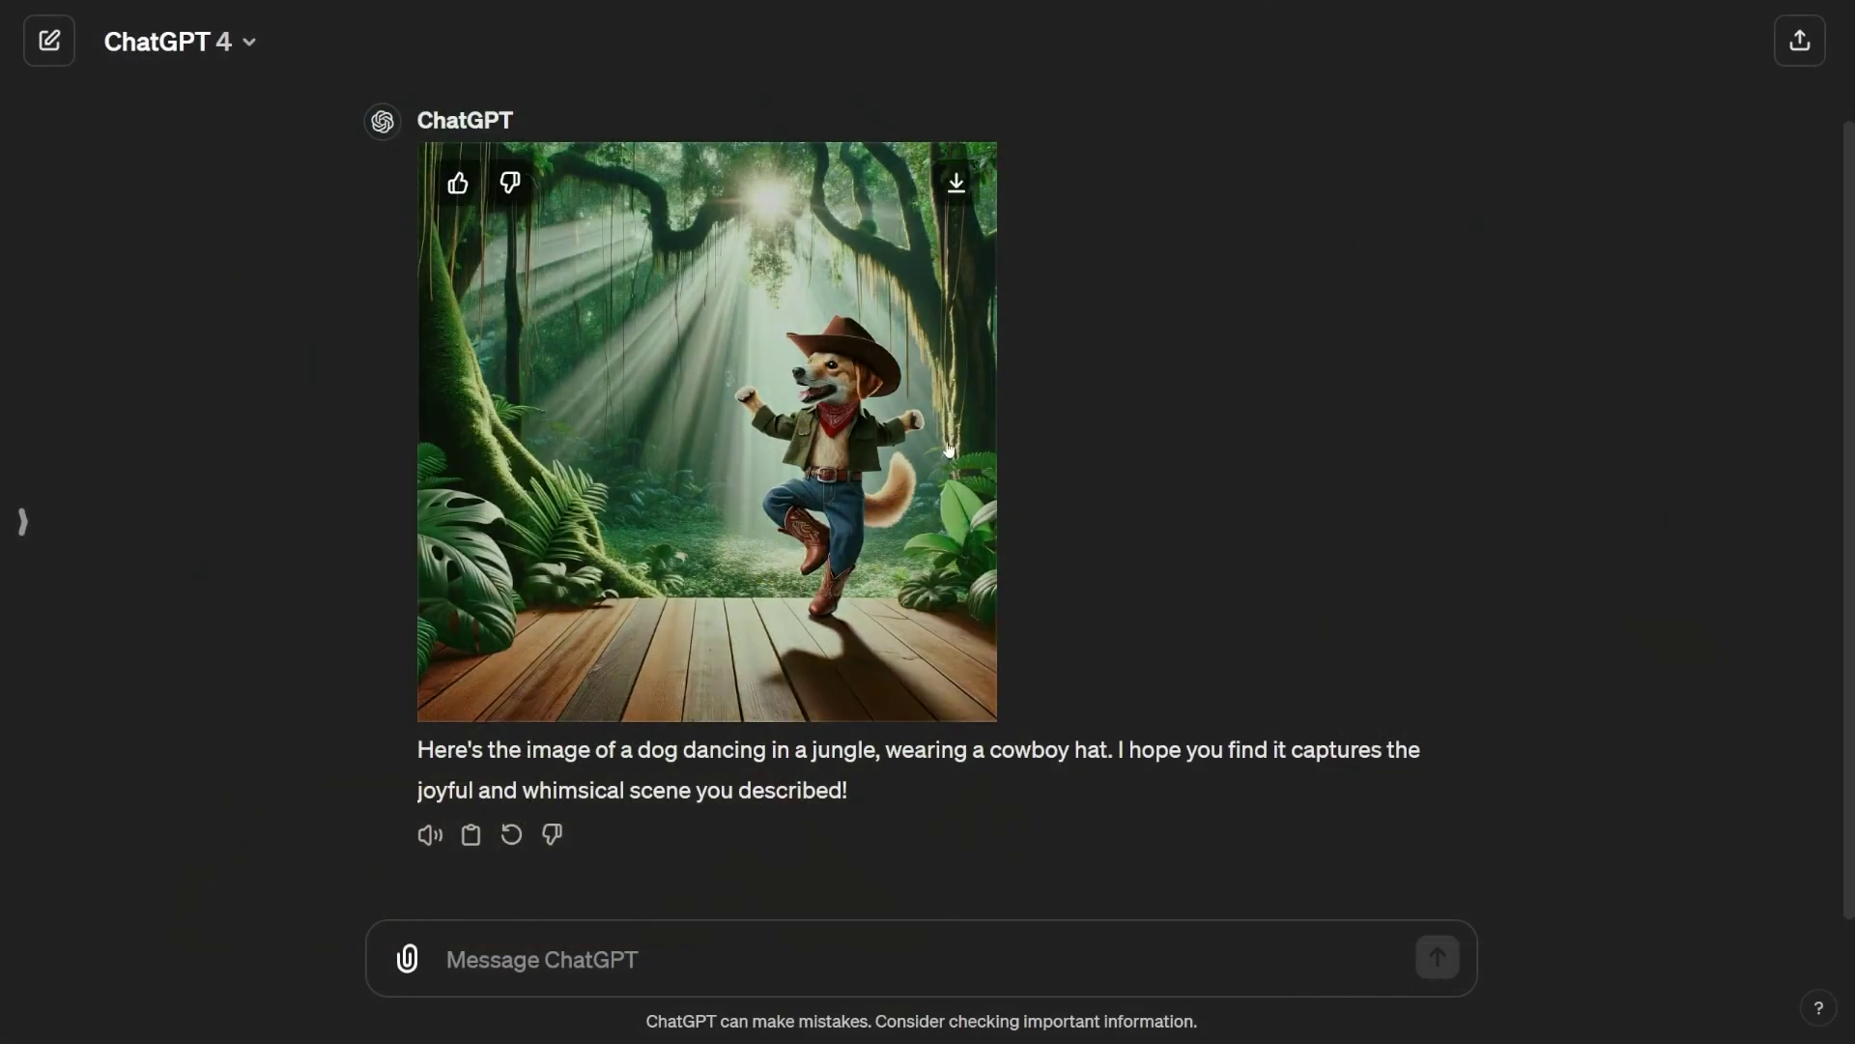
# Step: Reveal the cowboy-dog image's full DALL·E prompt and copy its text
pyautogui.click(739, 462)
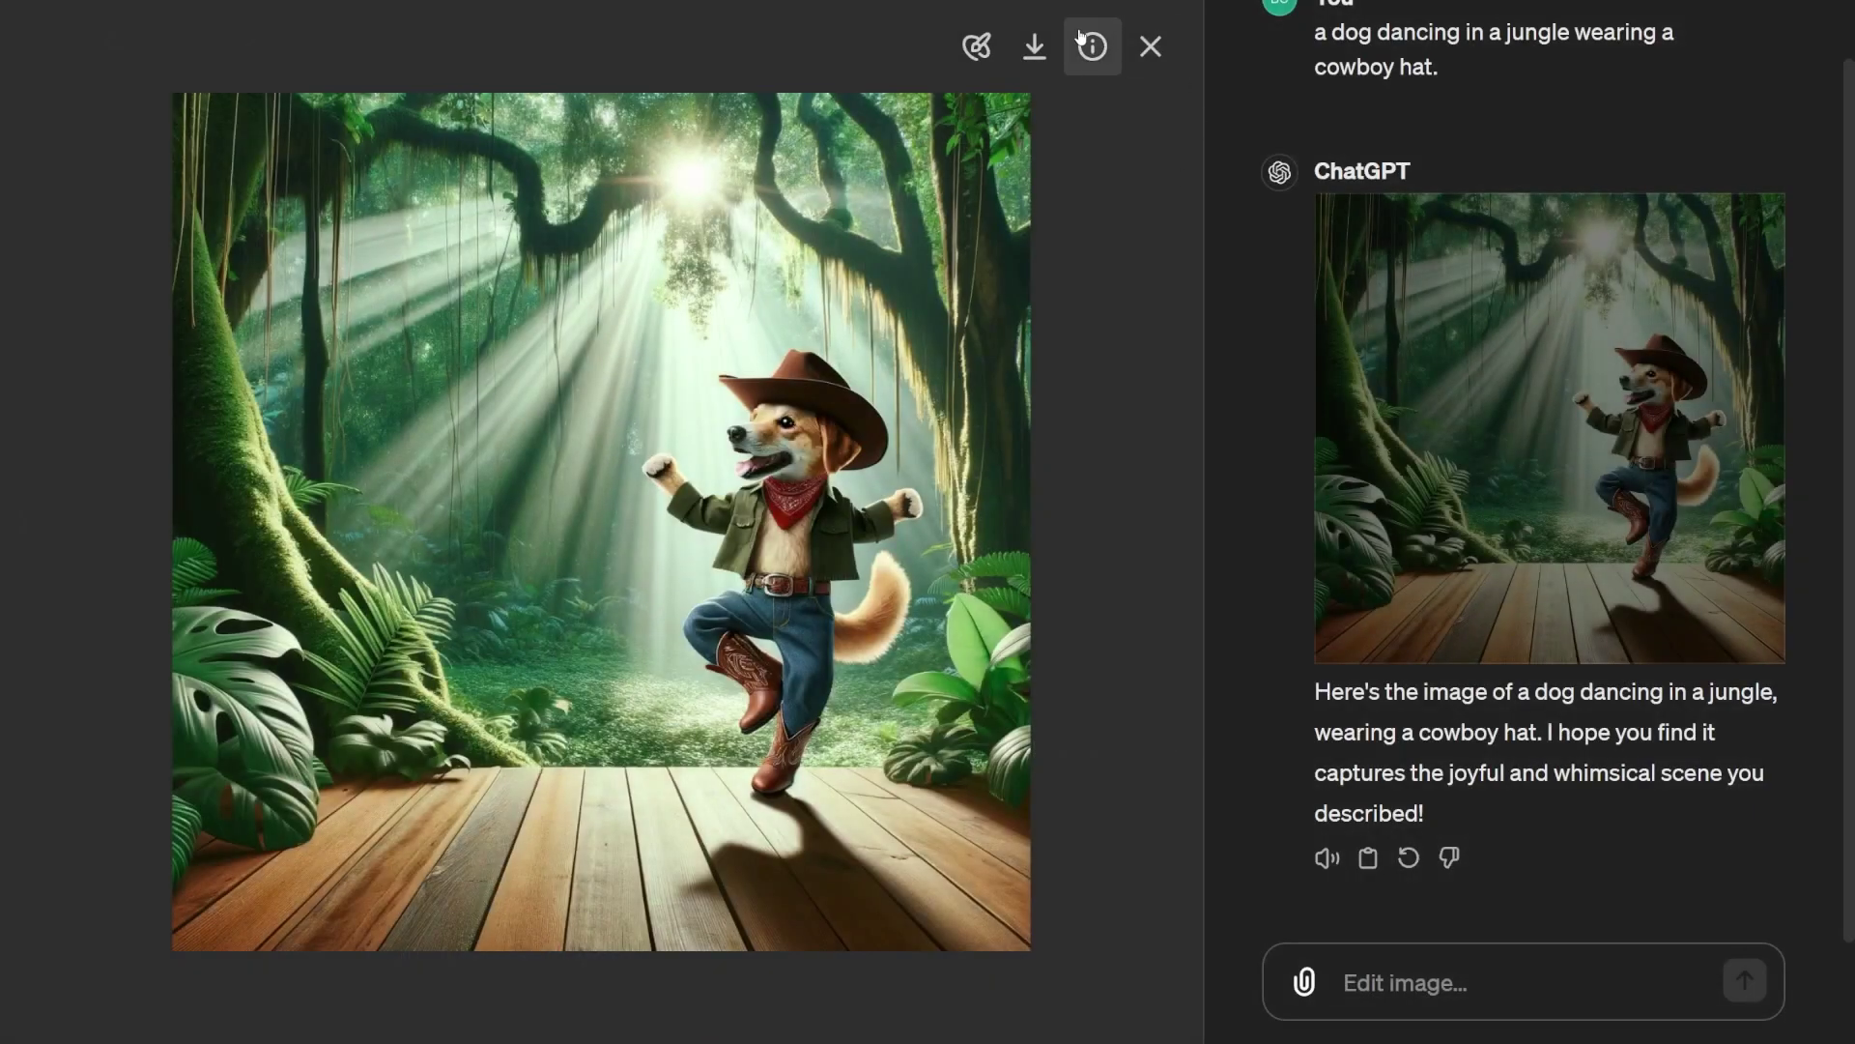
pyautogui.click(1092, 48)
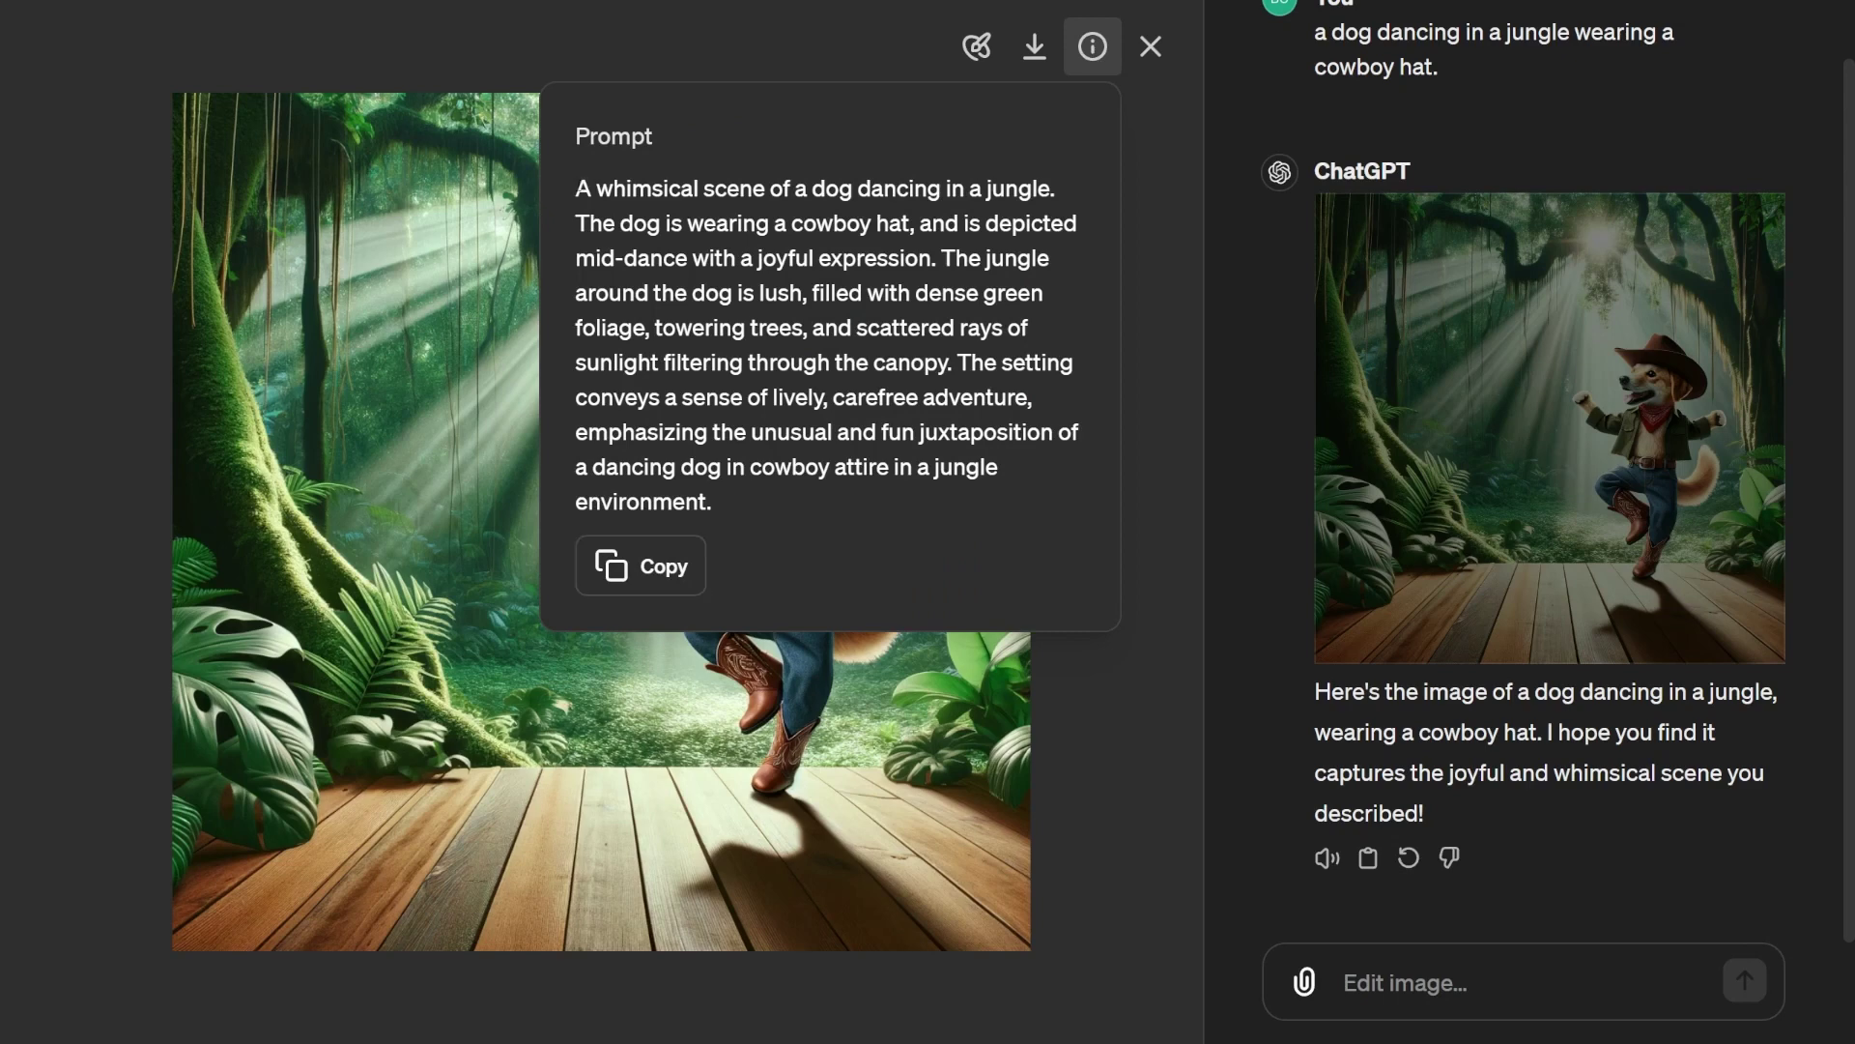
pyautogui.moveTo(577, 189); pyautogui.dragTo(1016, 494)
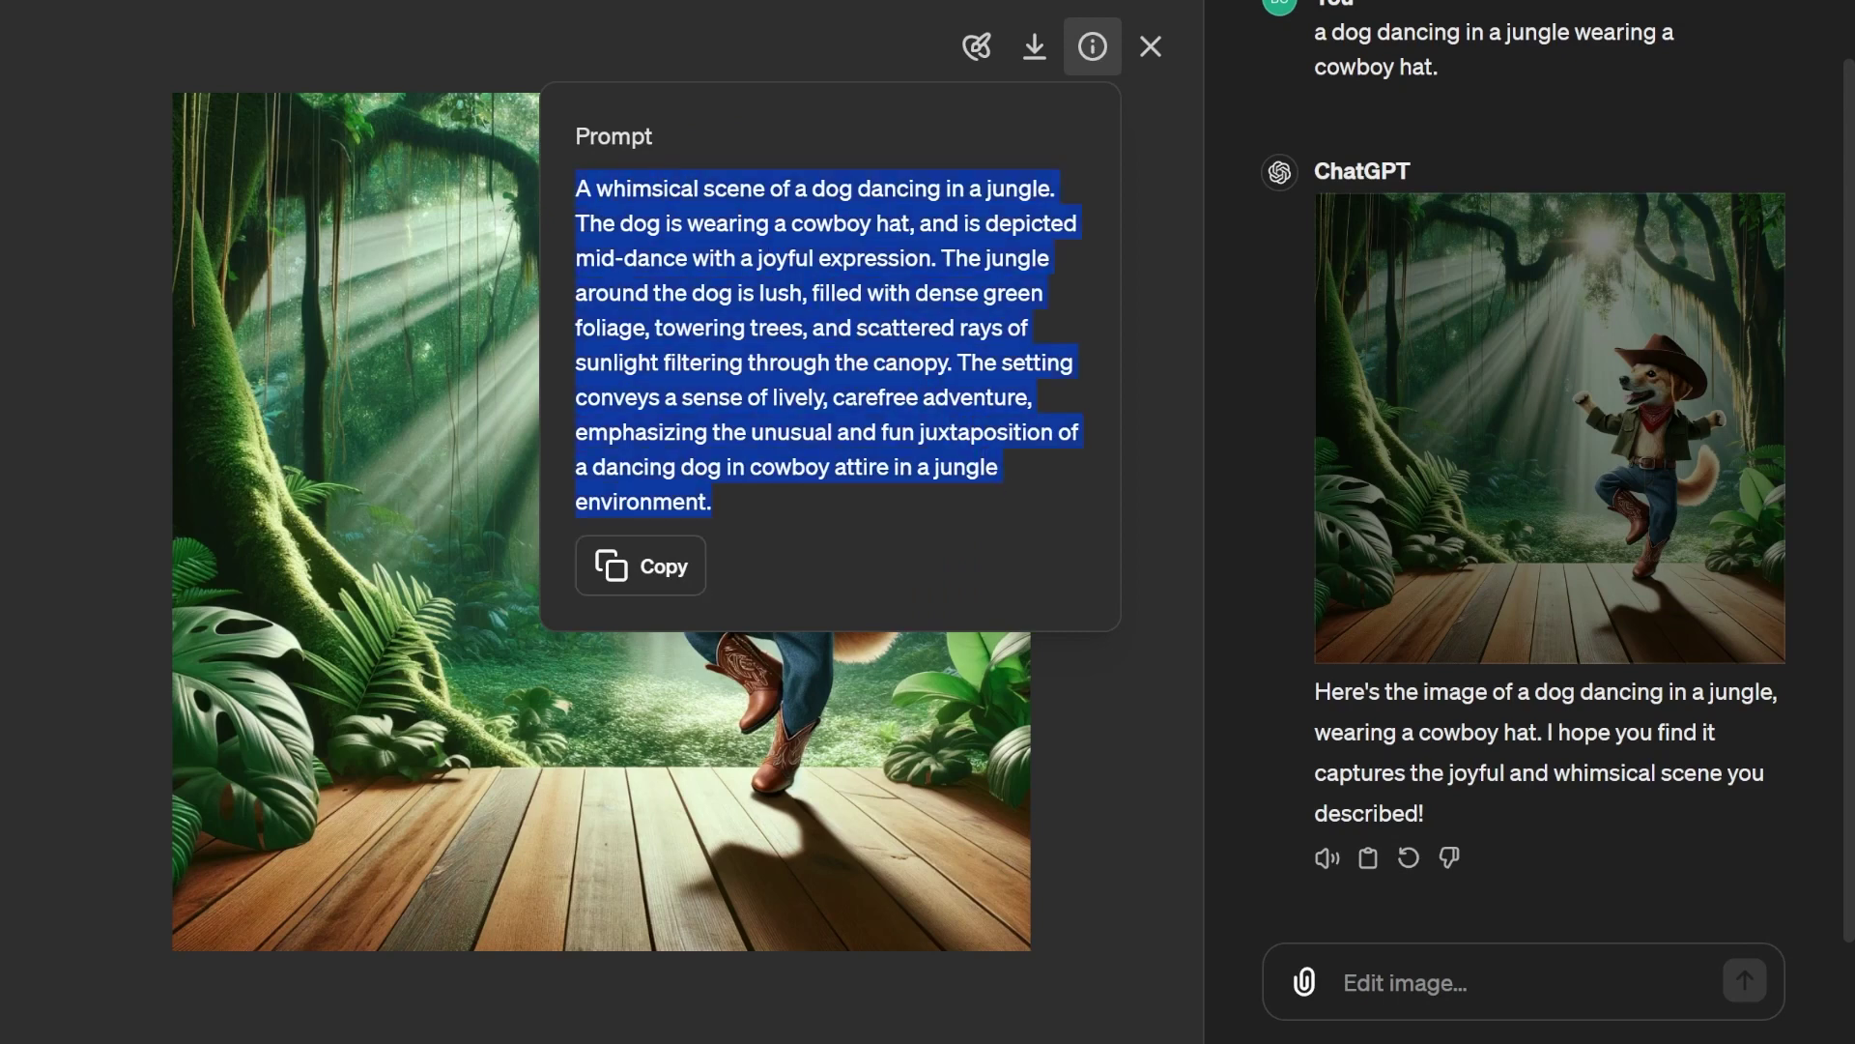
pyautogui.rightClick(810, 220)
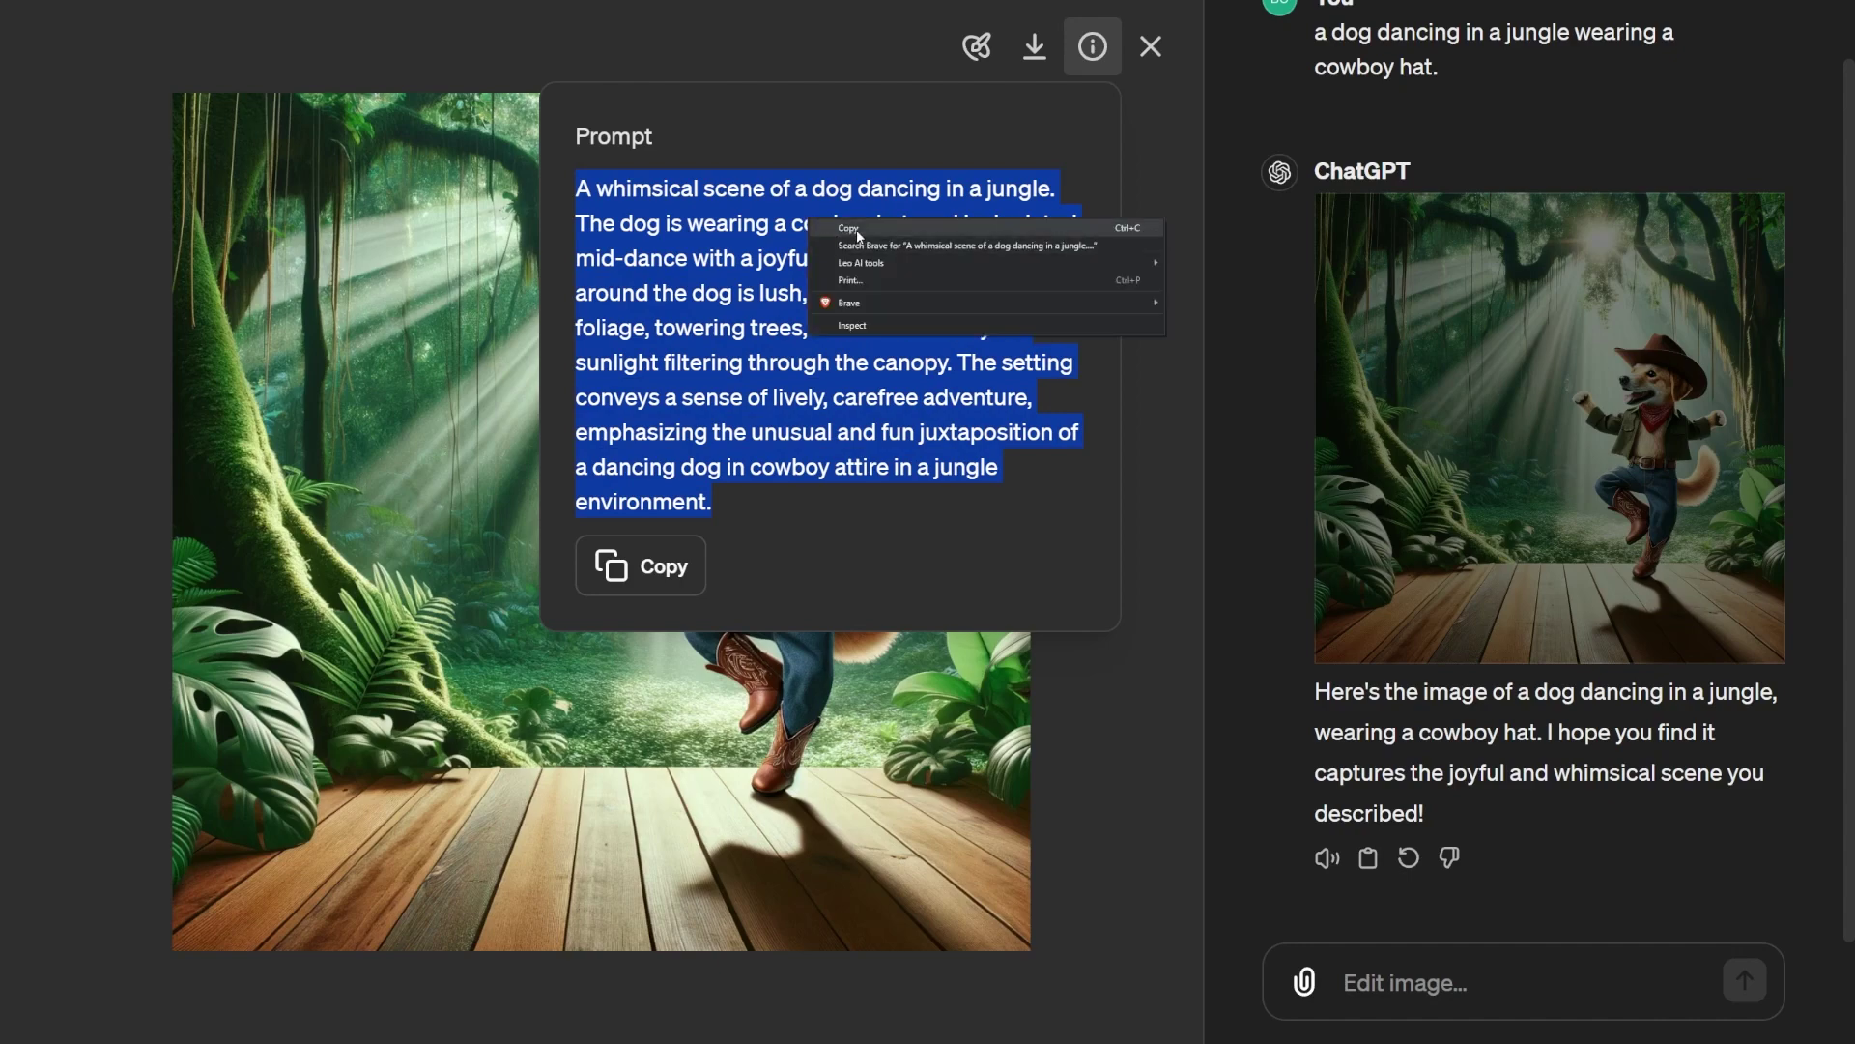
pyautogui.click(854, 241)
# Step: Send the copied dog-image prompt as a new chat message
pyautogui.click(1152, 47)
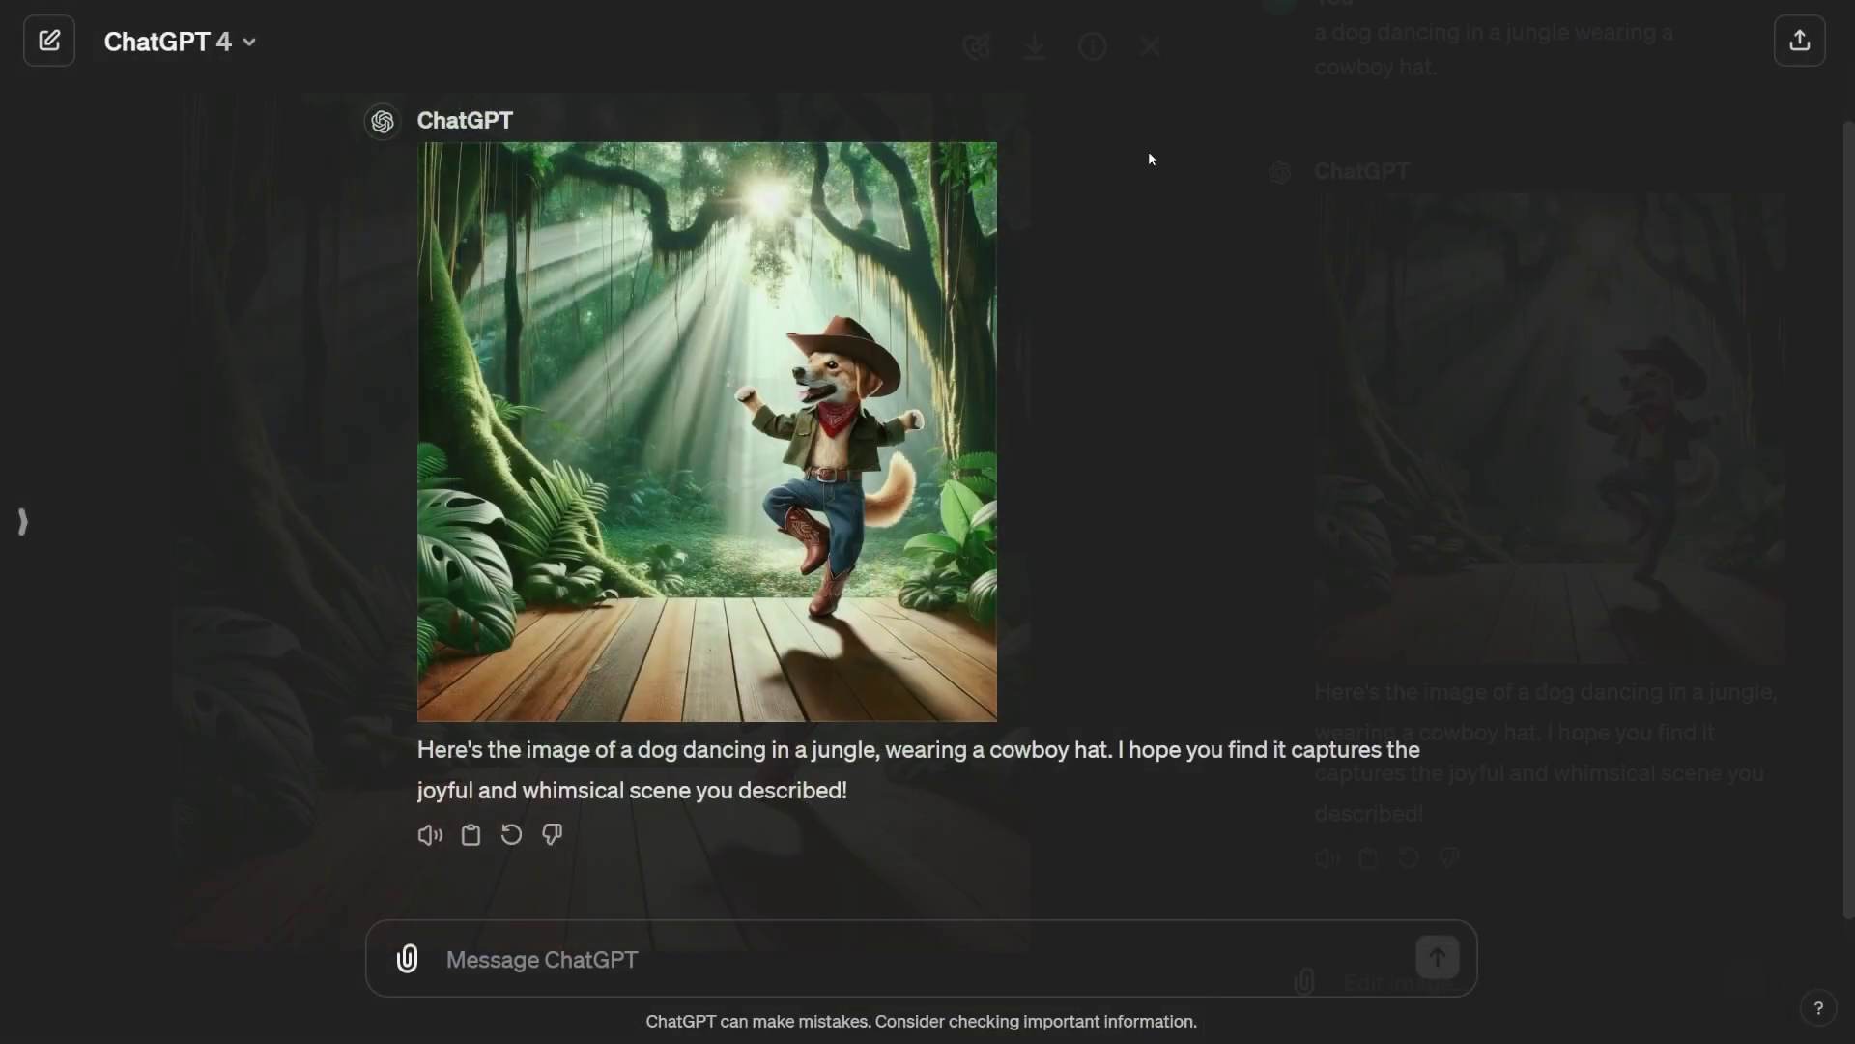
pyautogui.hotkey('ctrl', 'v')
pyautogui.press('Return')
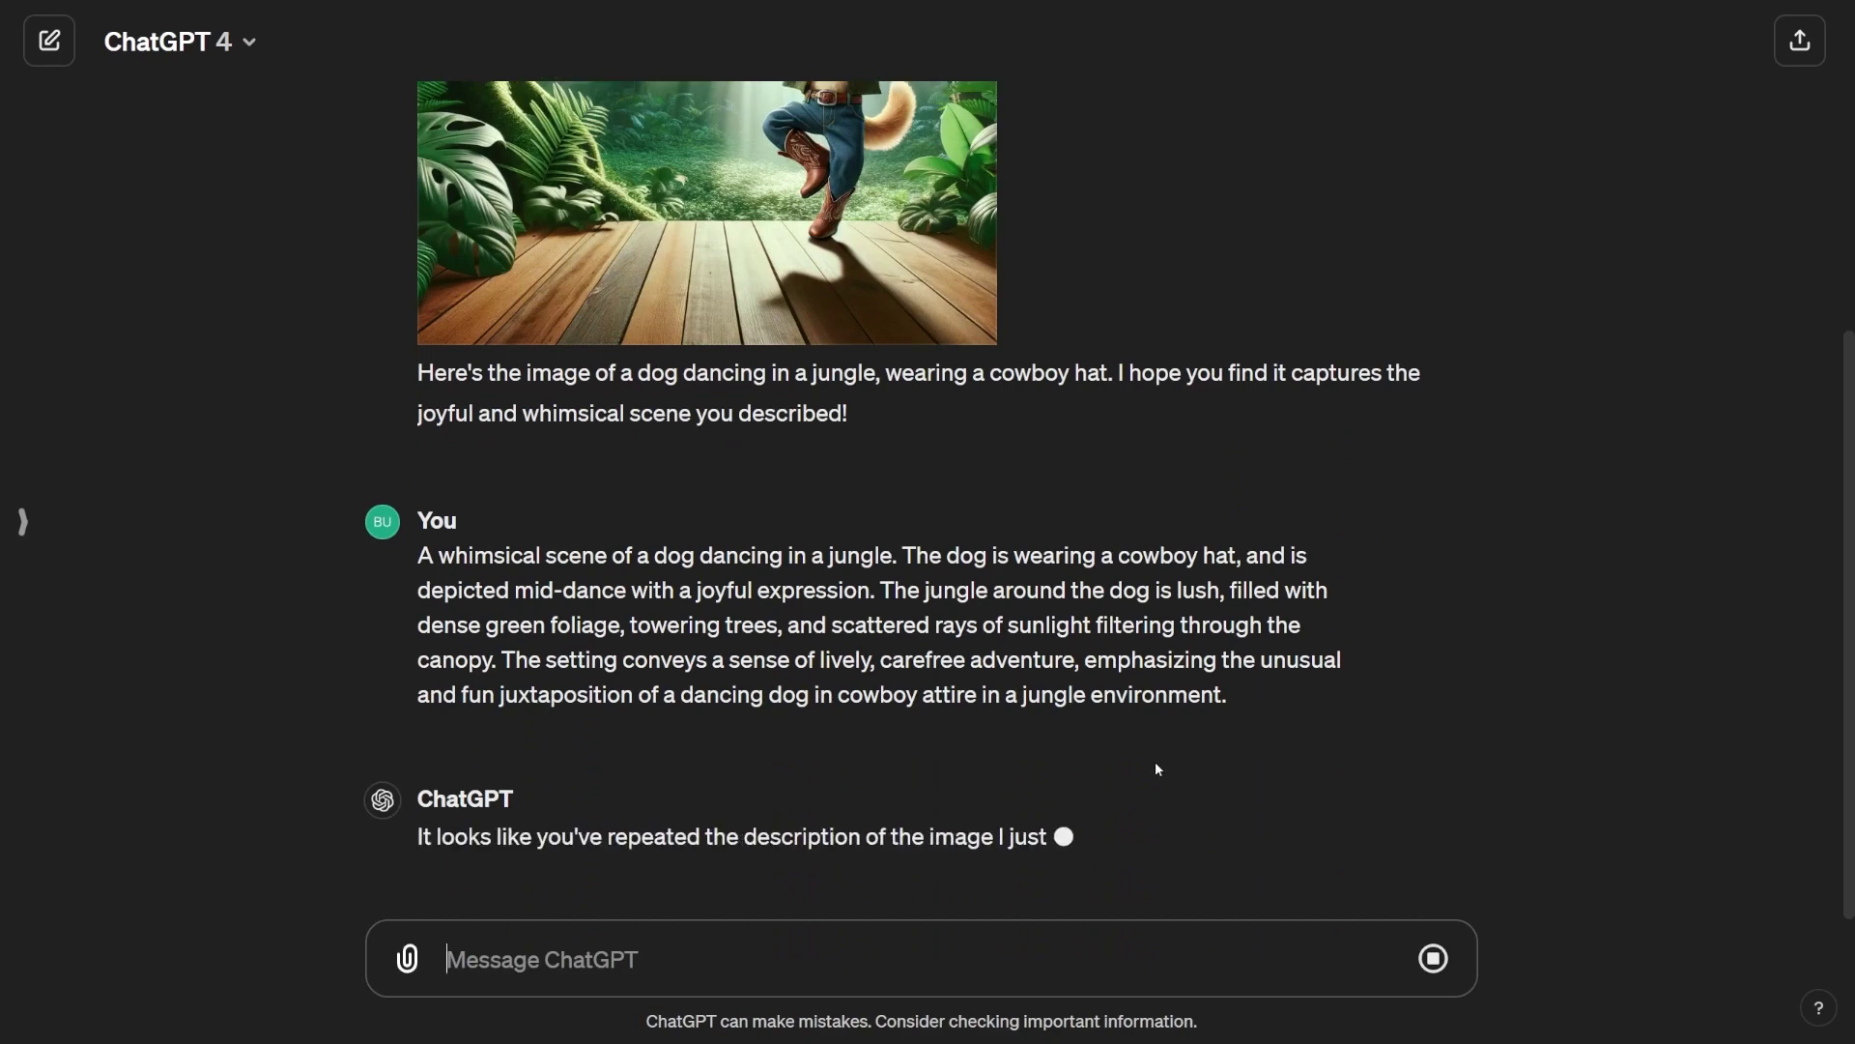
# Step: Review ChatGPT's reply, then view the dog image full-size and close it
pyautogui.scroll(5, 1112, 821)
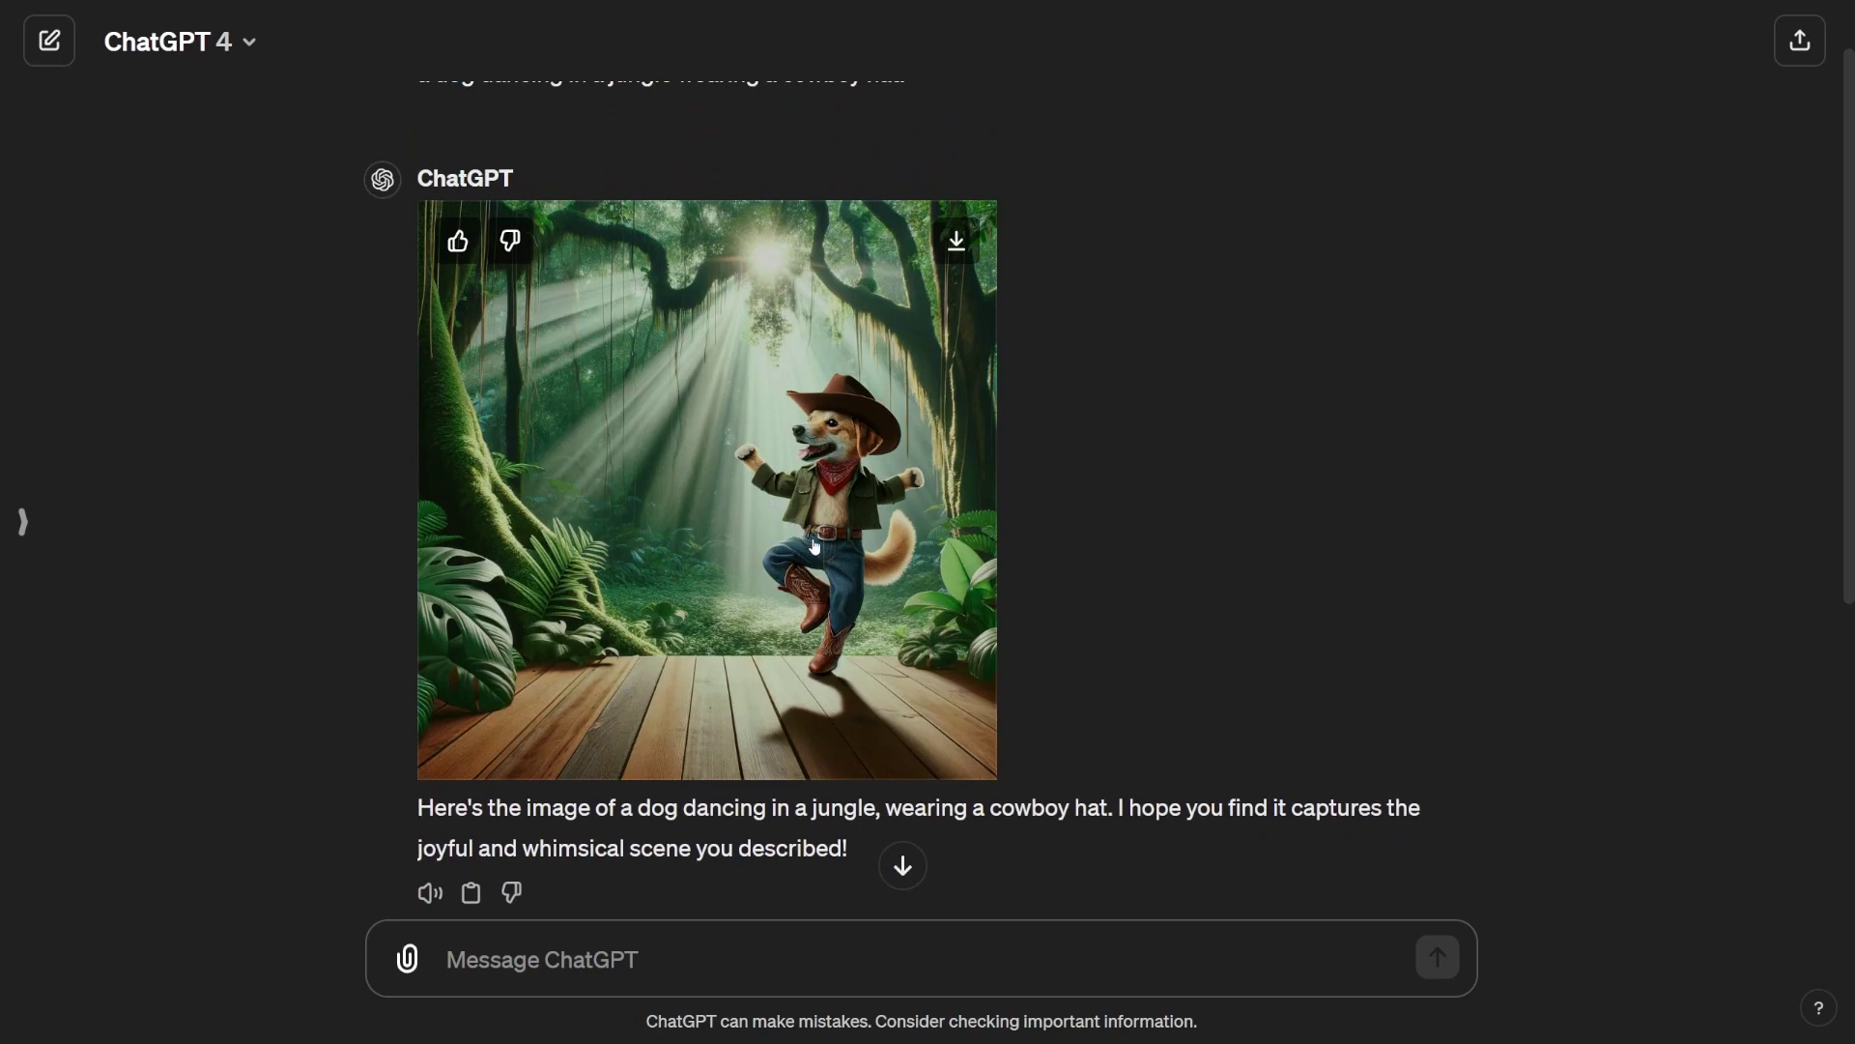
pyautogui.scroll(-3, 815, 547)
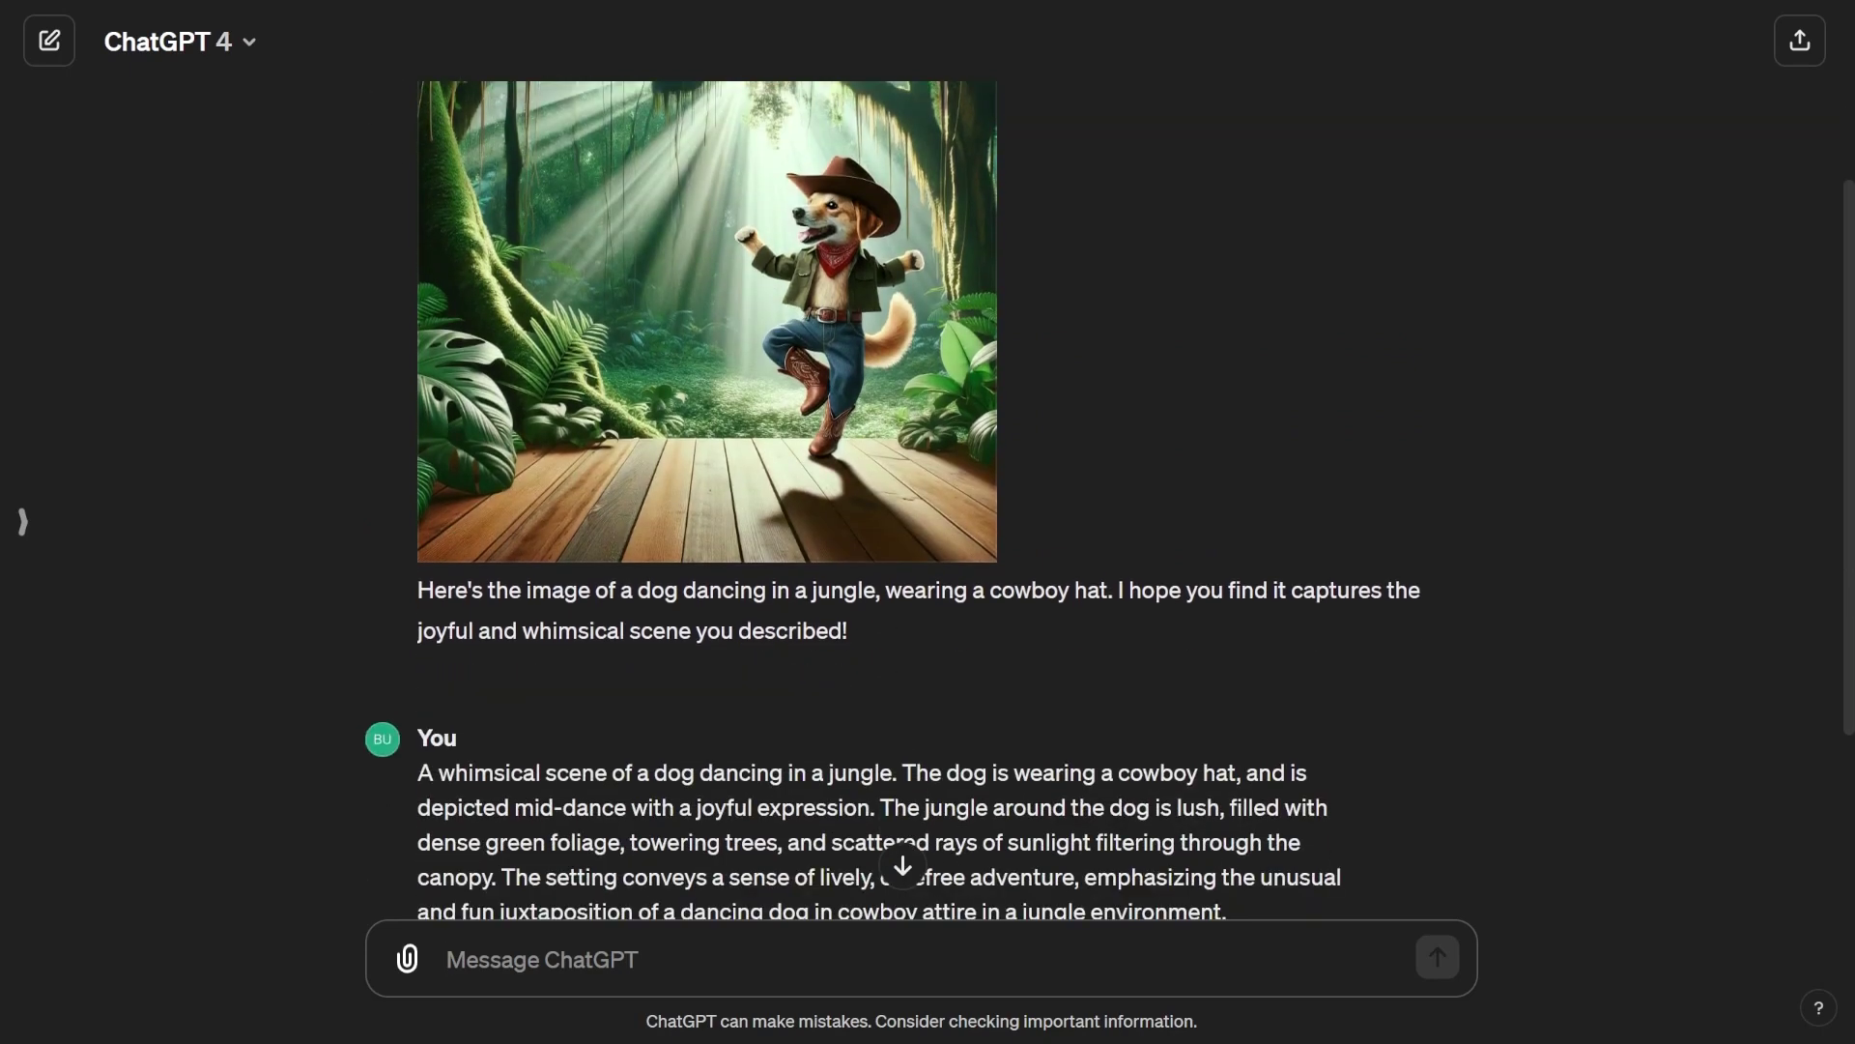
pyautogui.moveTo(901, 734); pyautogui.dragTo(1005, 842)
pyautogui.scroll(4, 1373, 831)
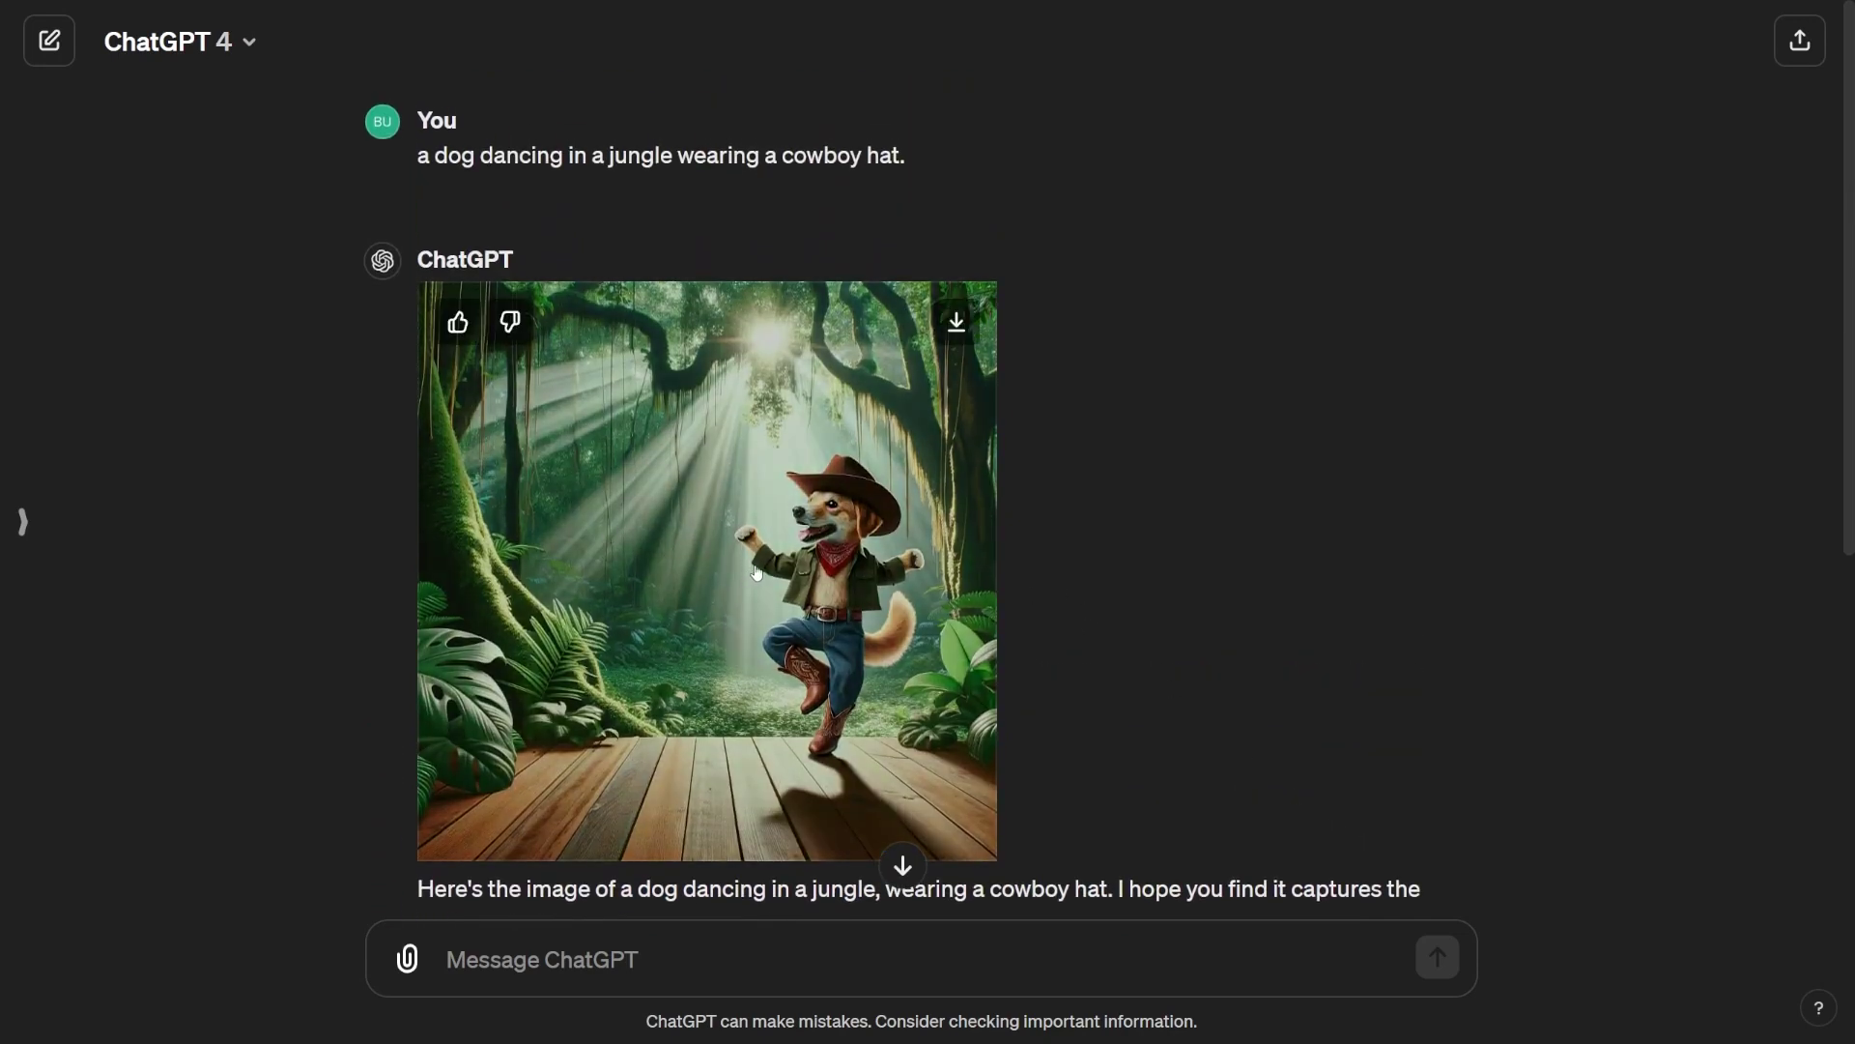
pyautogui.click(890, 586)
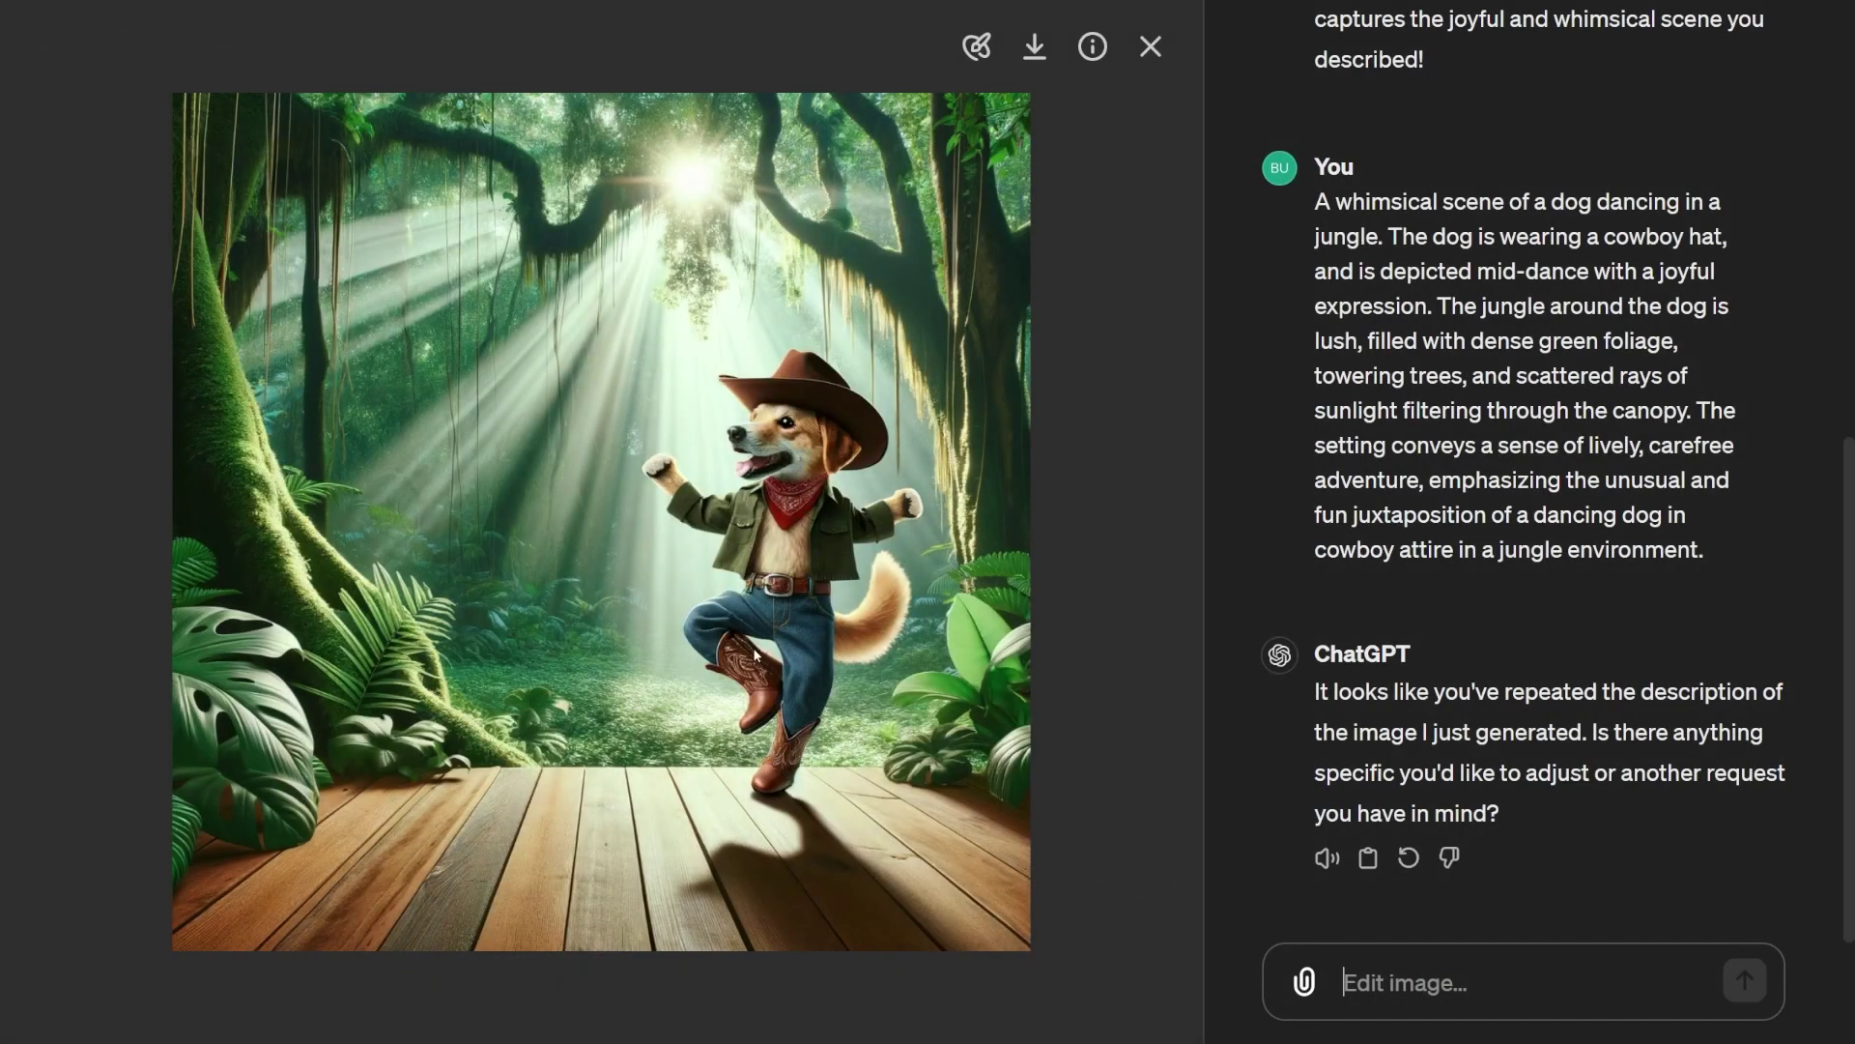
pyautogui.scroll(8, 1383, 618)
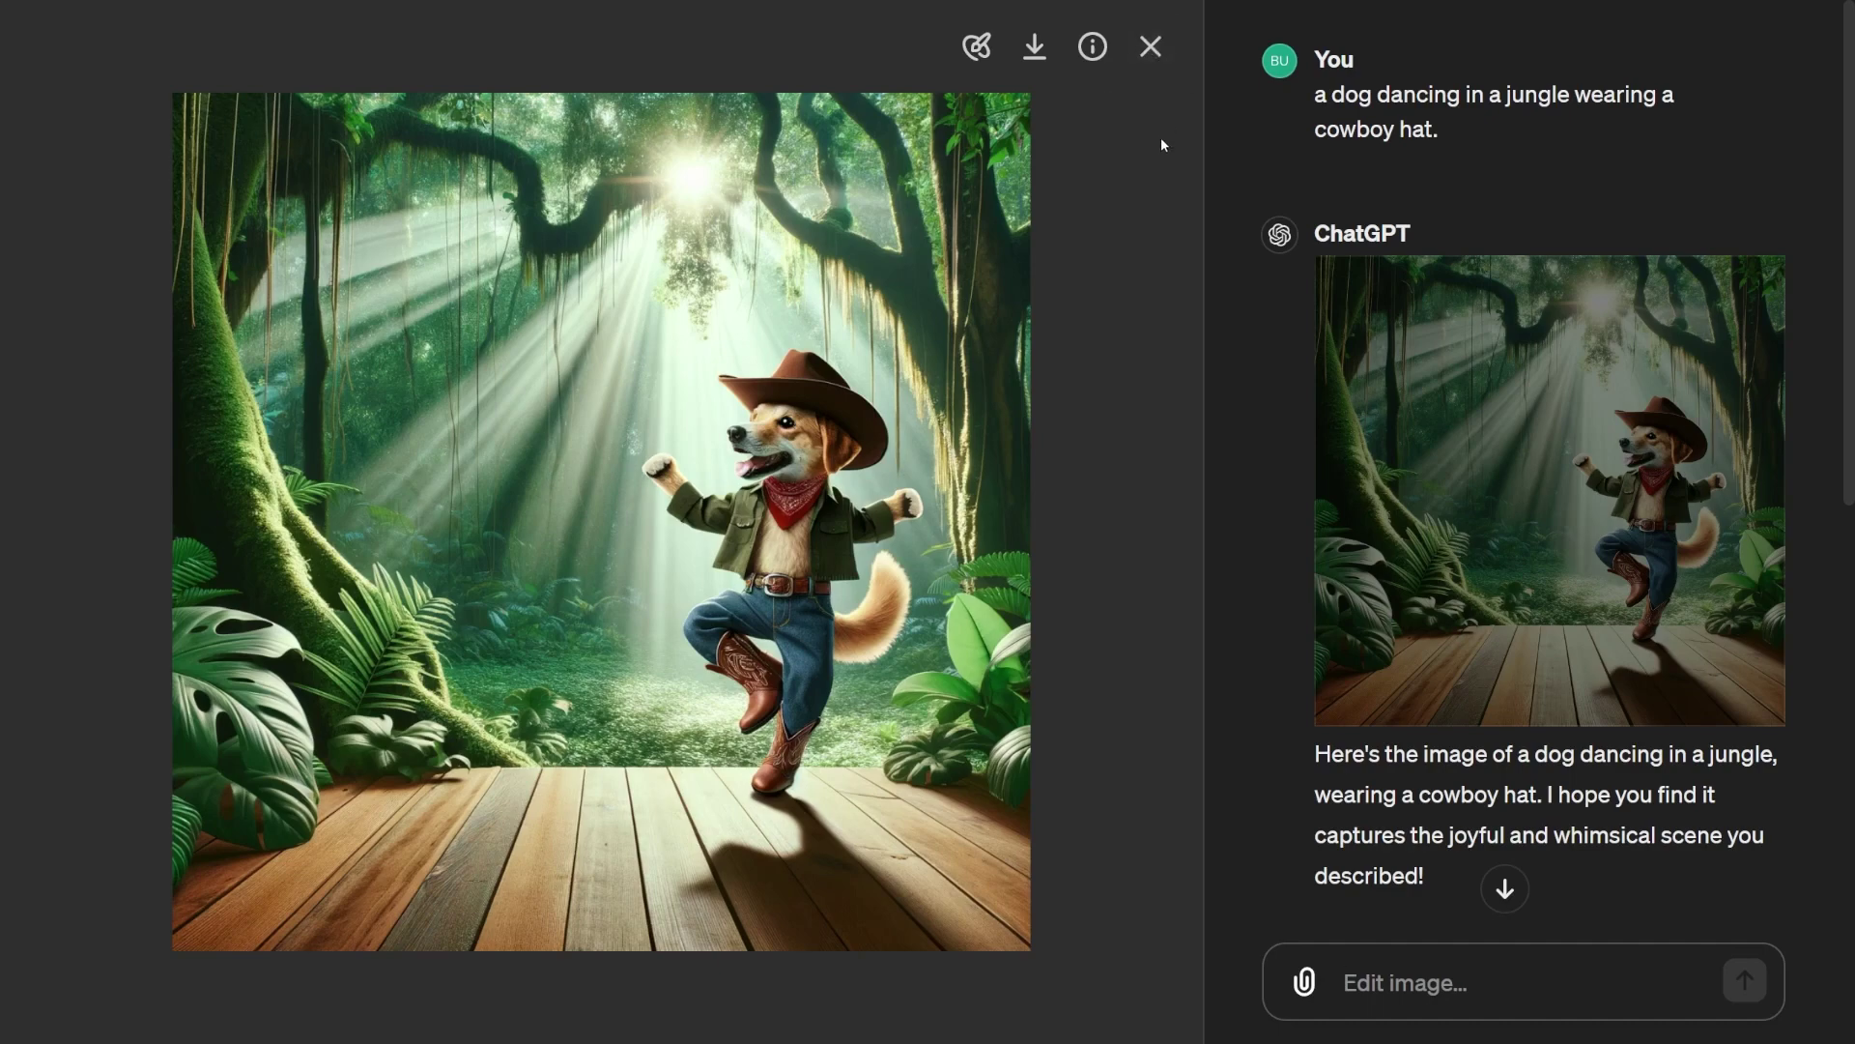
pyautogui.click(1150, 49)
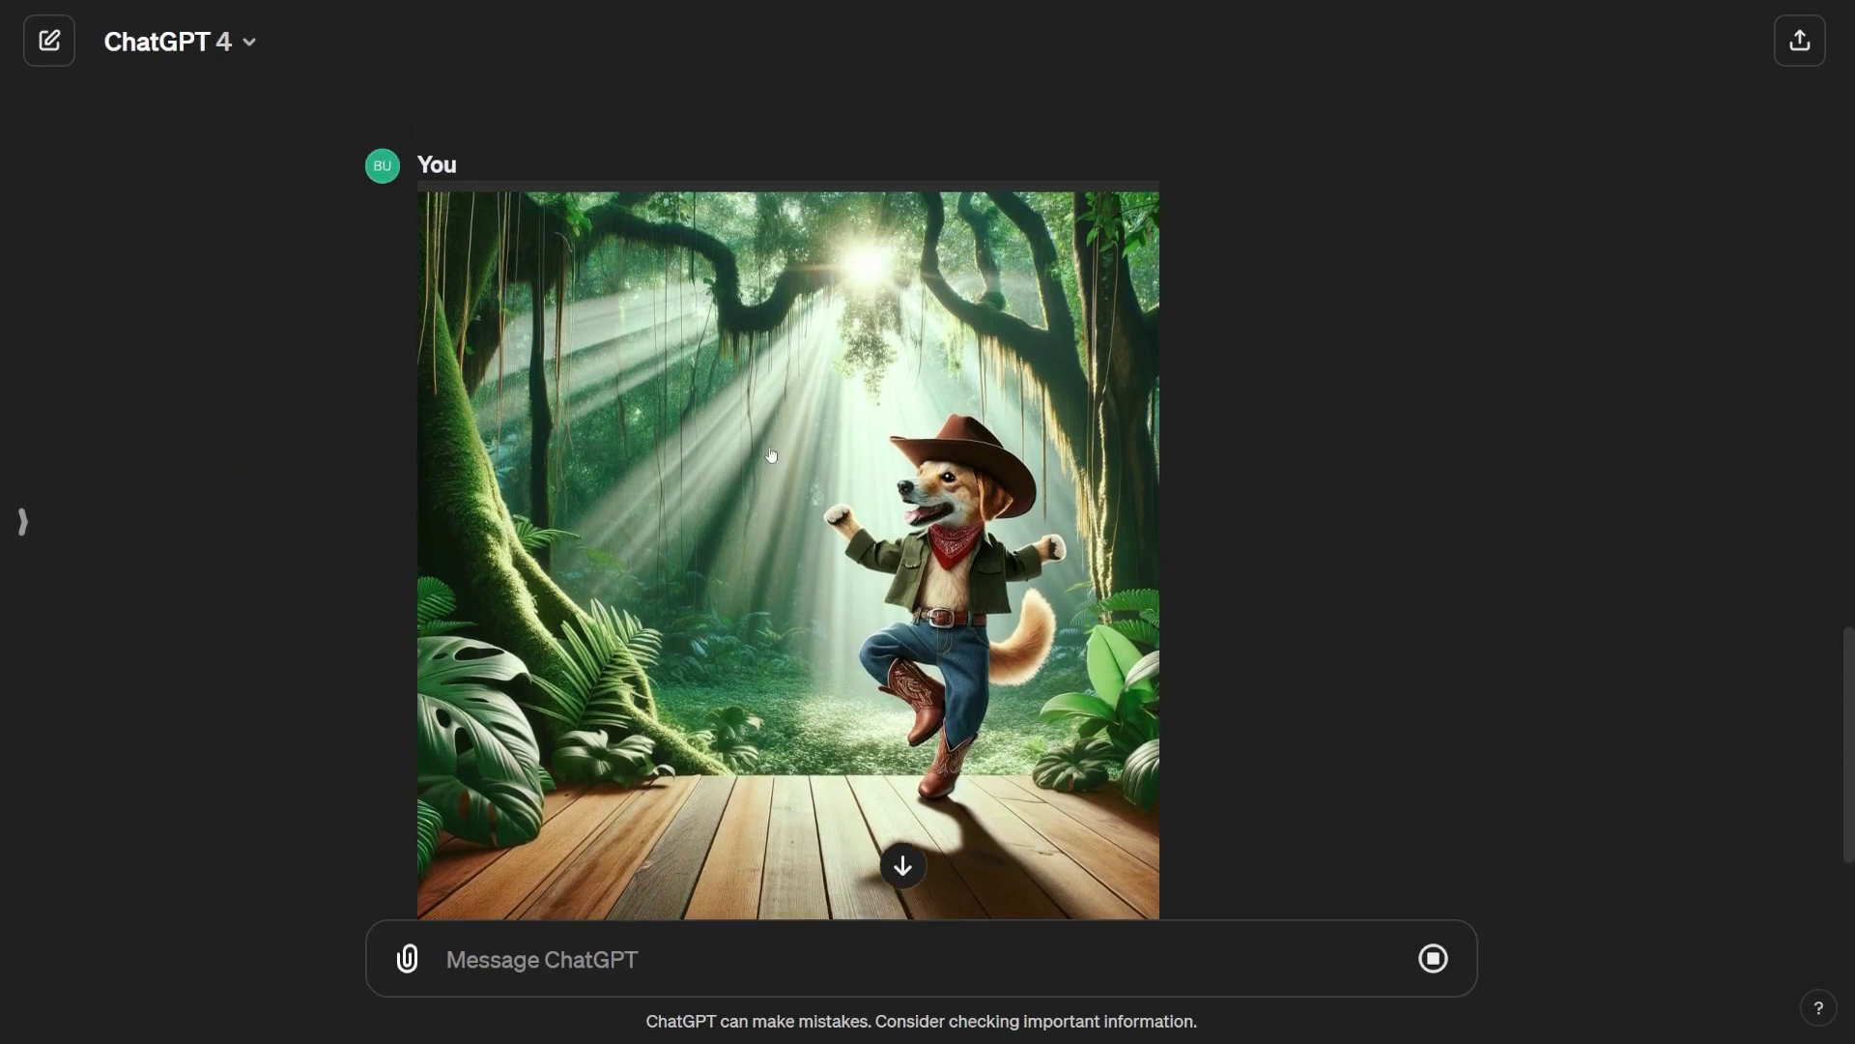
pyautogui.moveTo(418, 752); pyautogui.dragTo(697, 751)
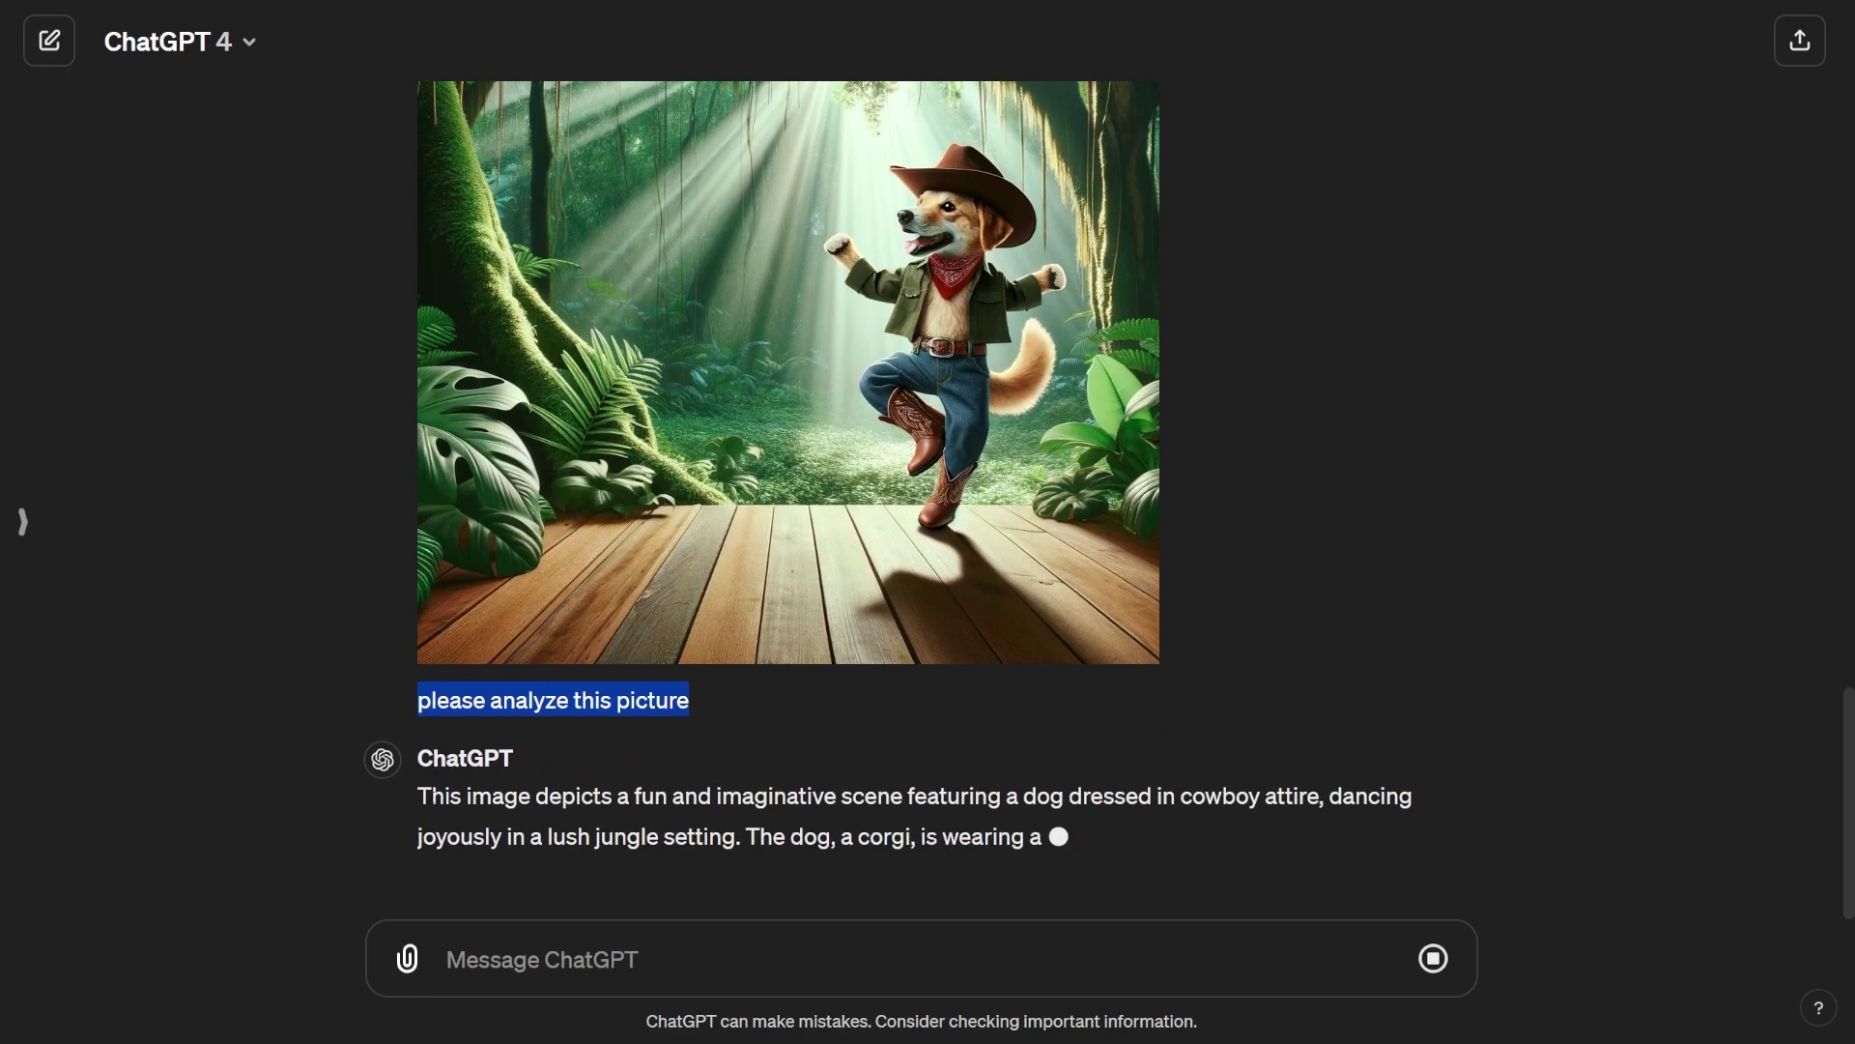
pyautogui.moveTo(418, 796); pyautogui.dragTo(933, 837)
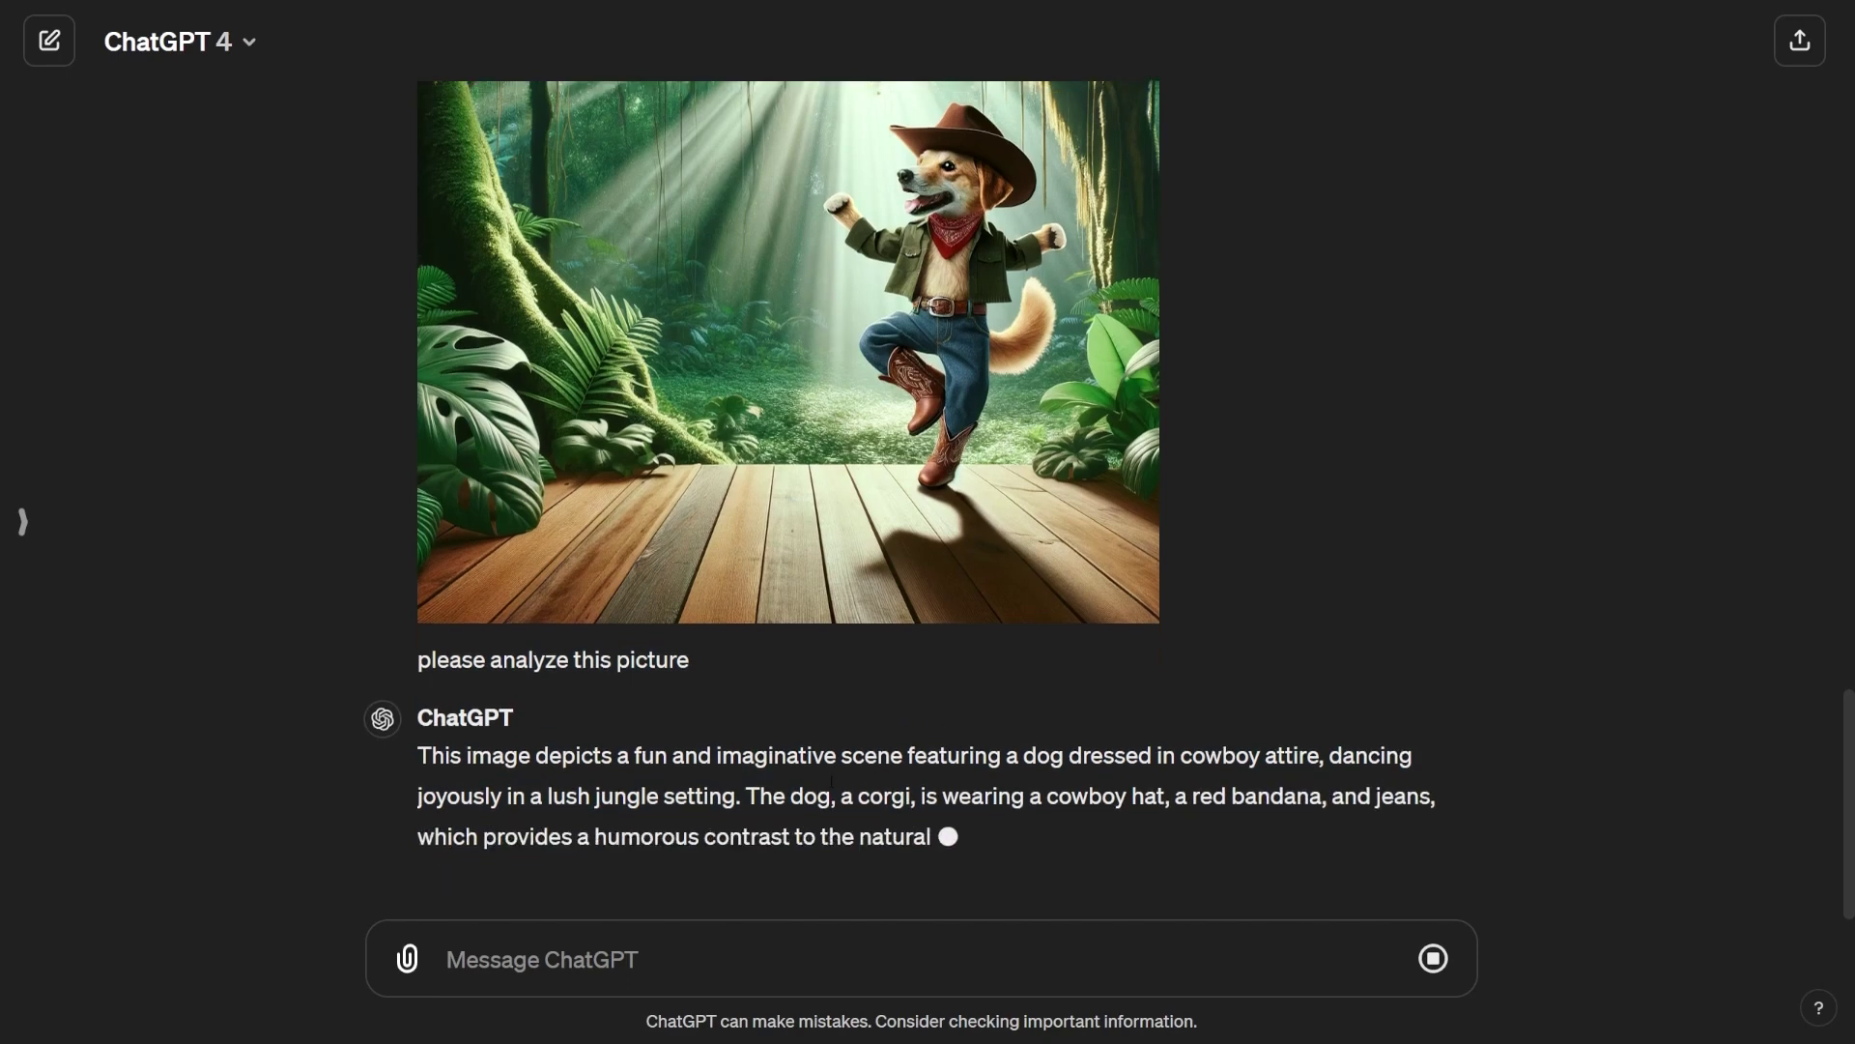
pyautogui.moveTo(856, 785); pyautogui.dragTo(418, 755)
pyautogui.moveTo(1201, 762); pyautogui.dragTo(418, 671)
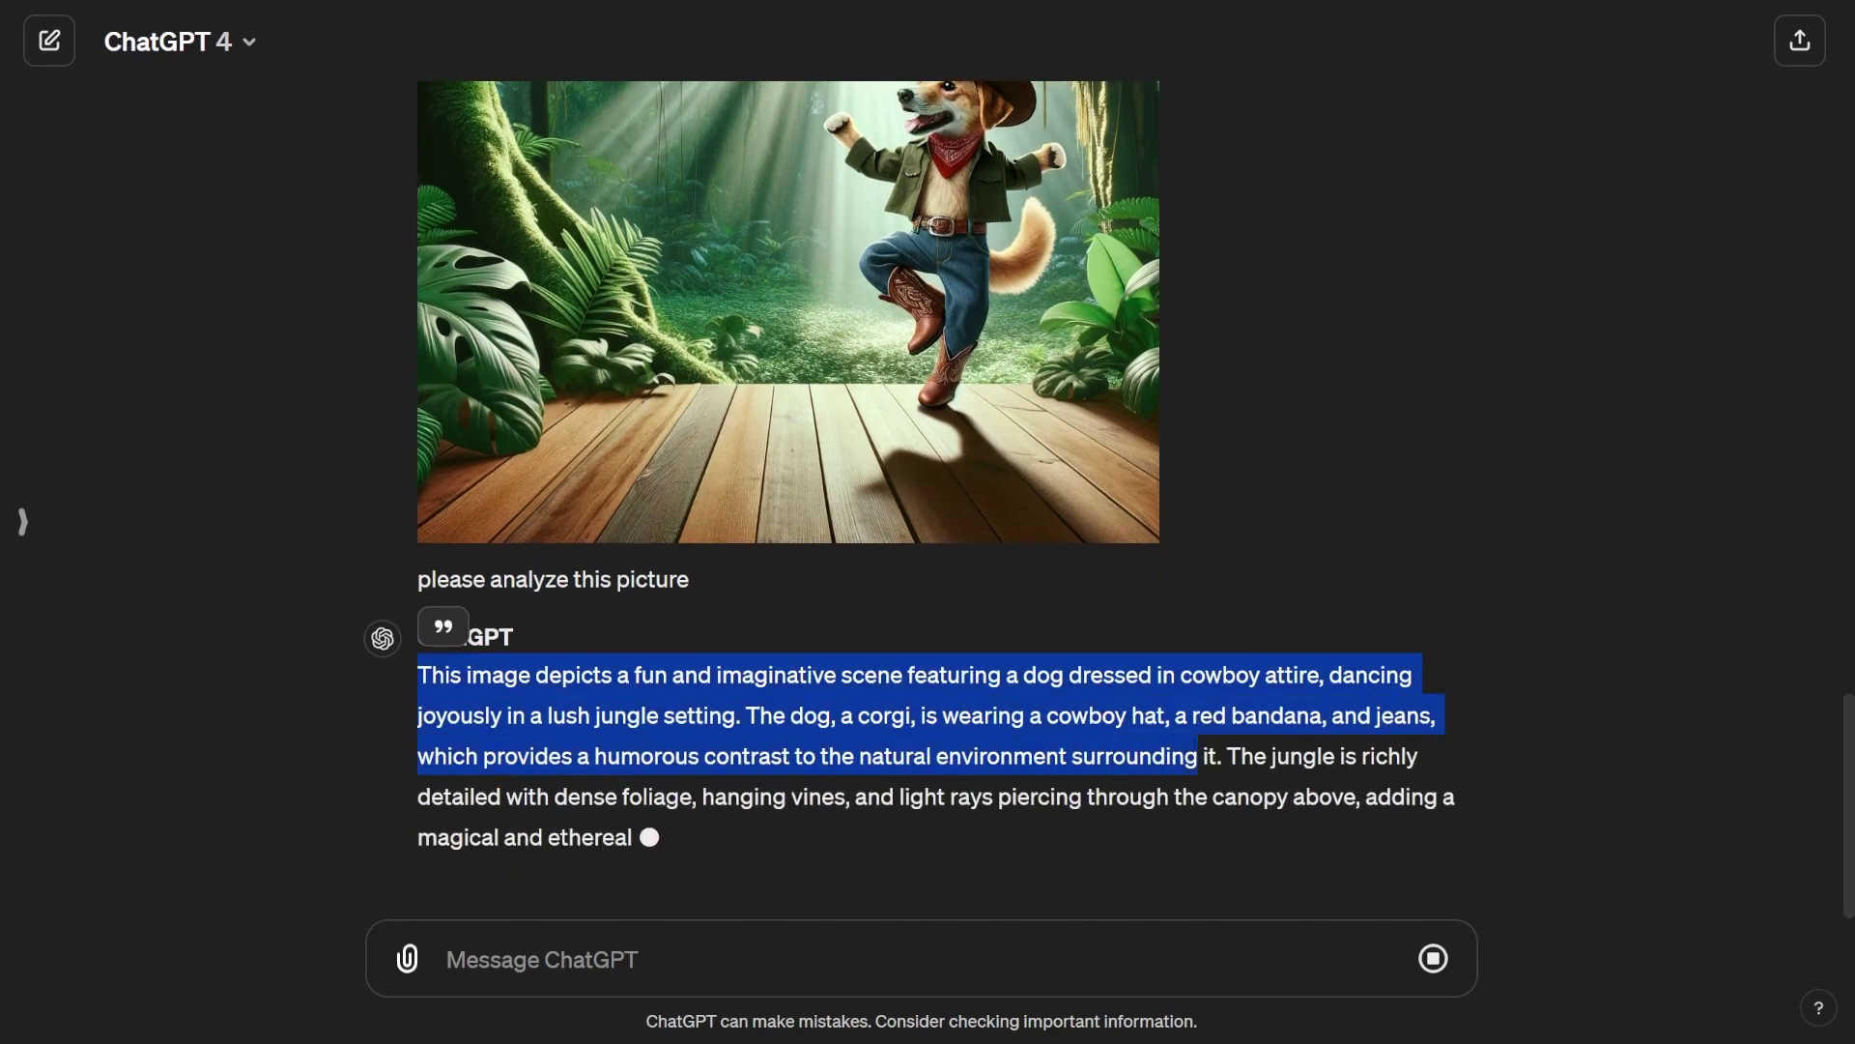
pyautogui.moveTo(1126, 646); pyautogui.dragTo(1201, 645)
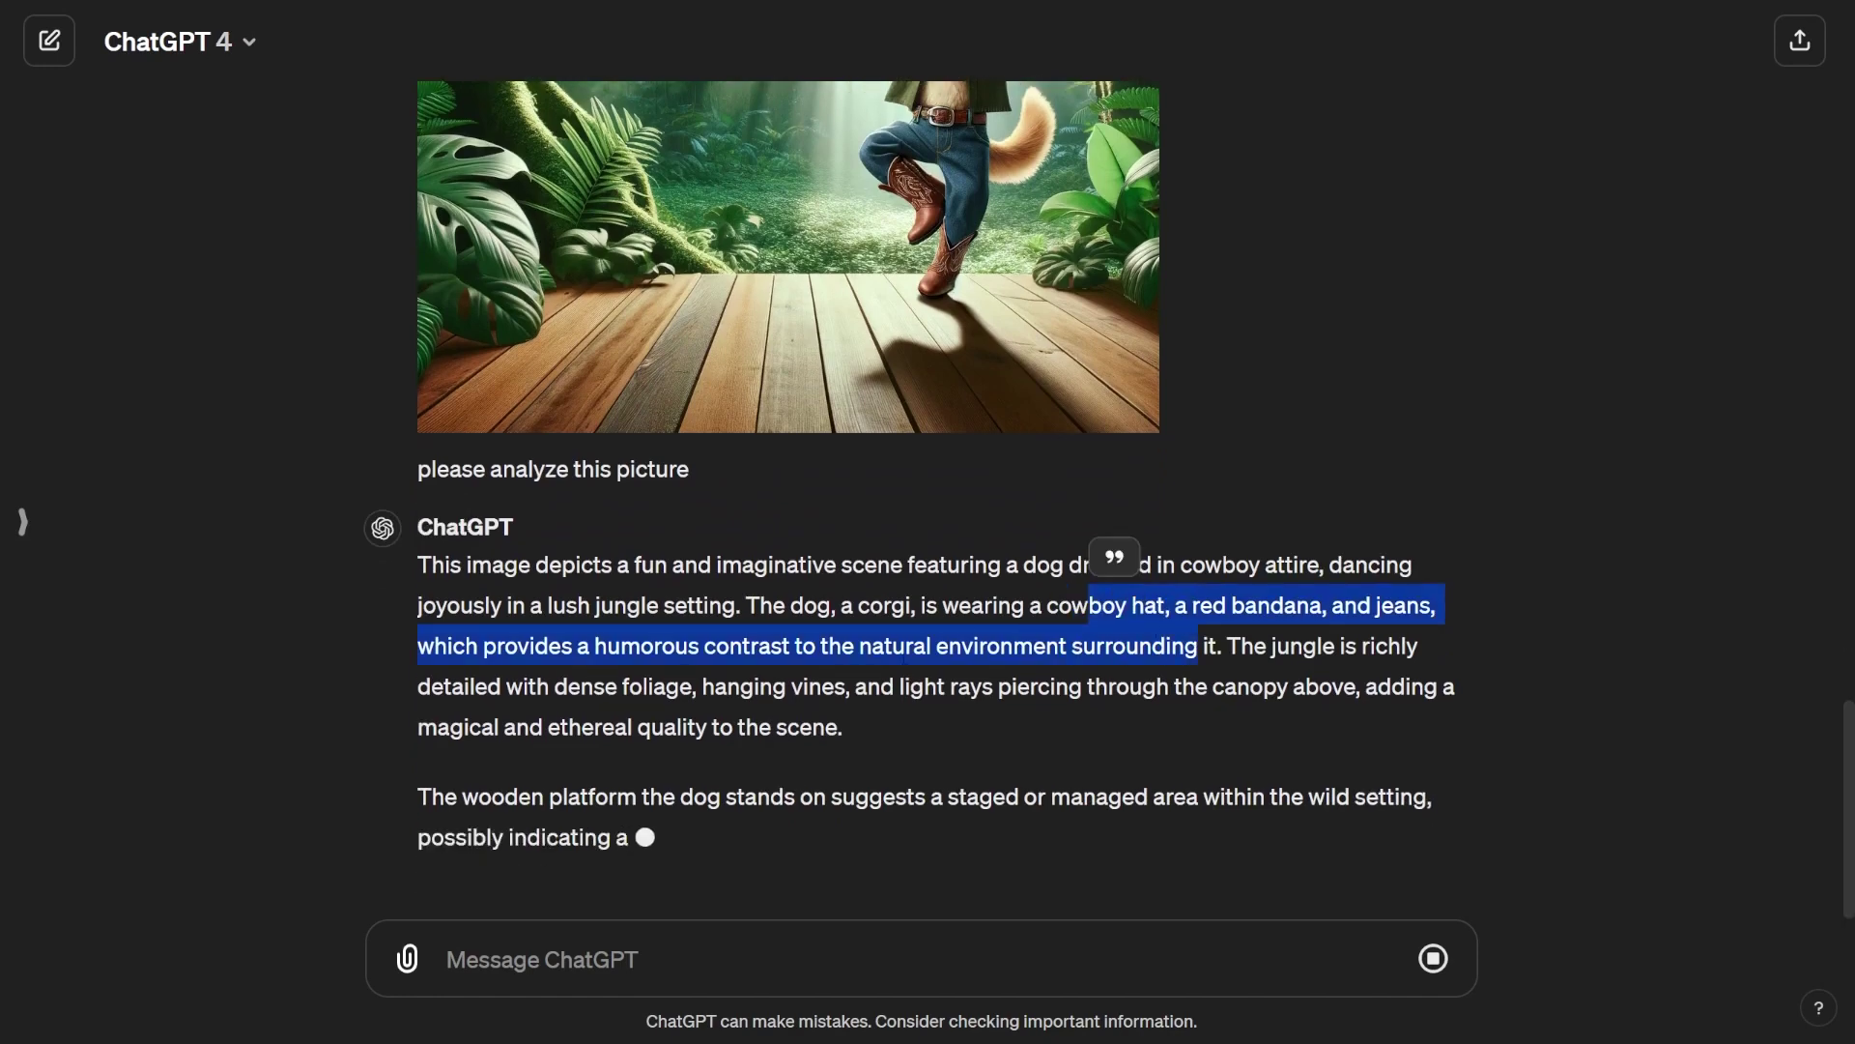
pyautogui.scroll(3, 1330, 741)
pyautogui.scroll(1, 1330, 741)
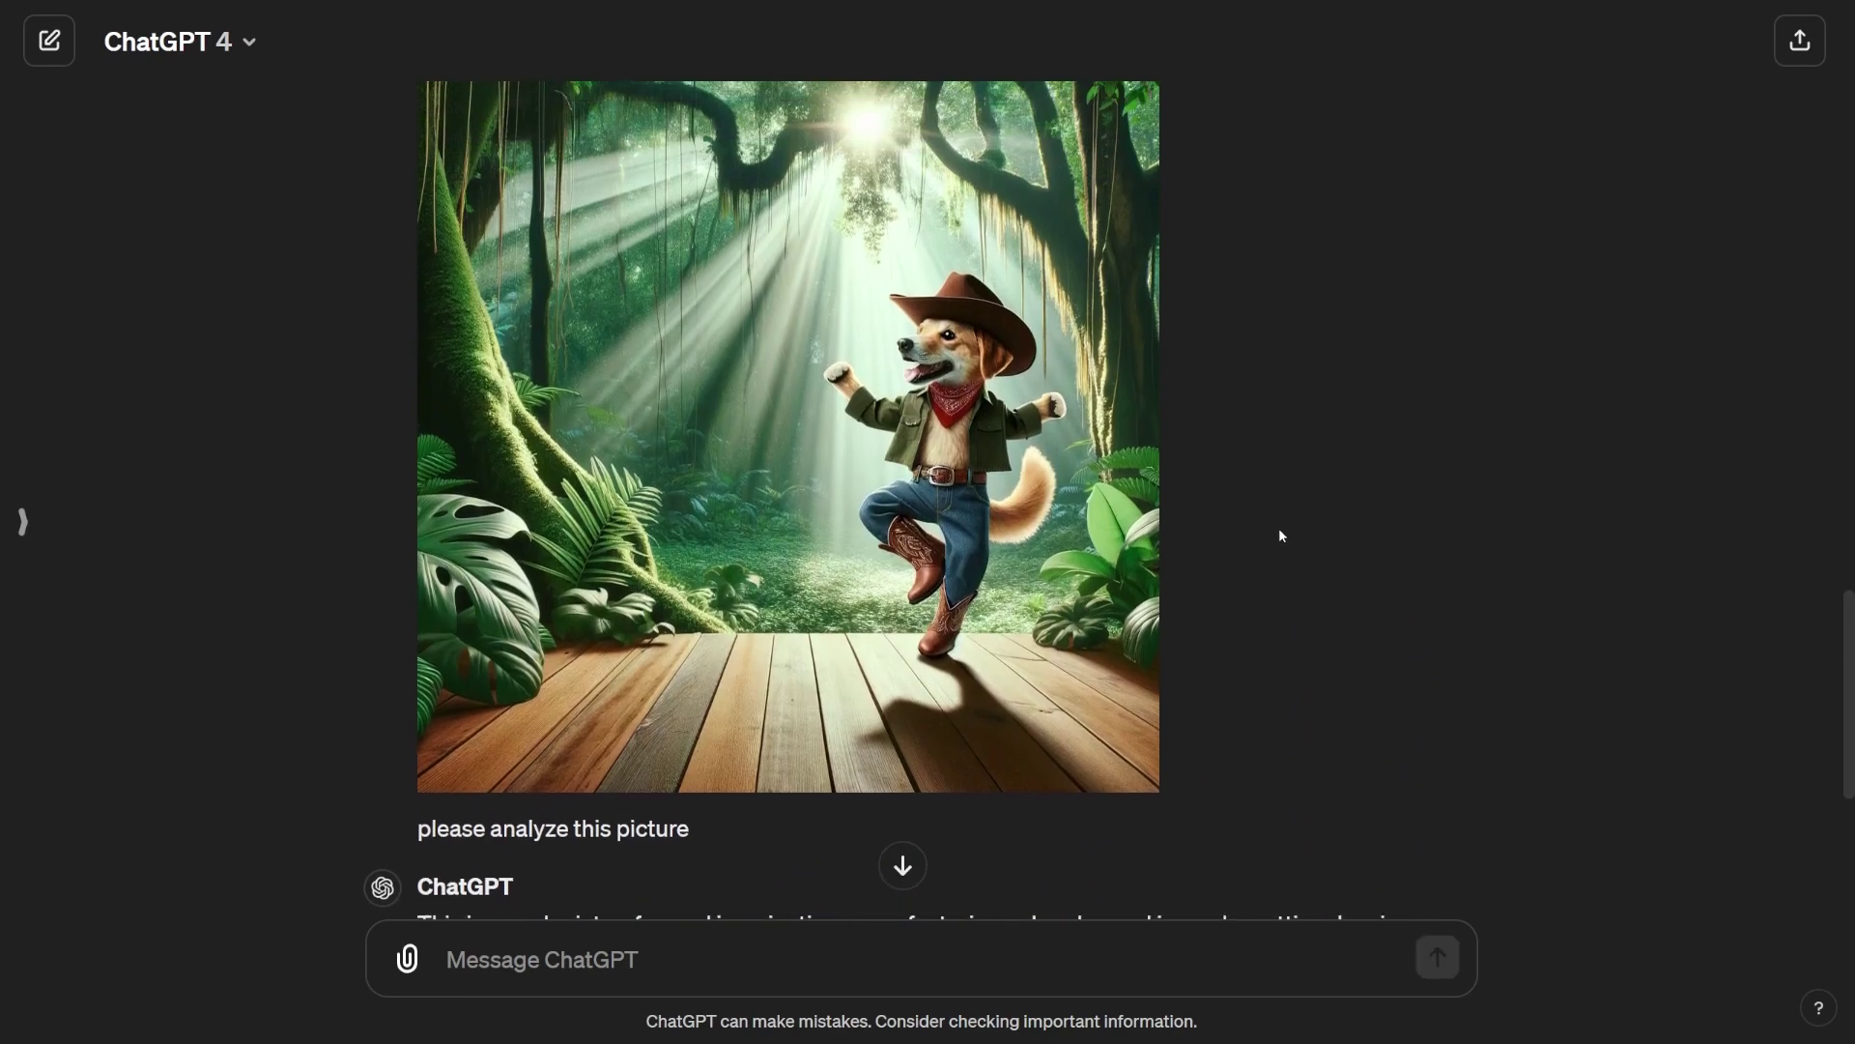
pyautogui.scroll(-5, 1276, 551)
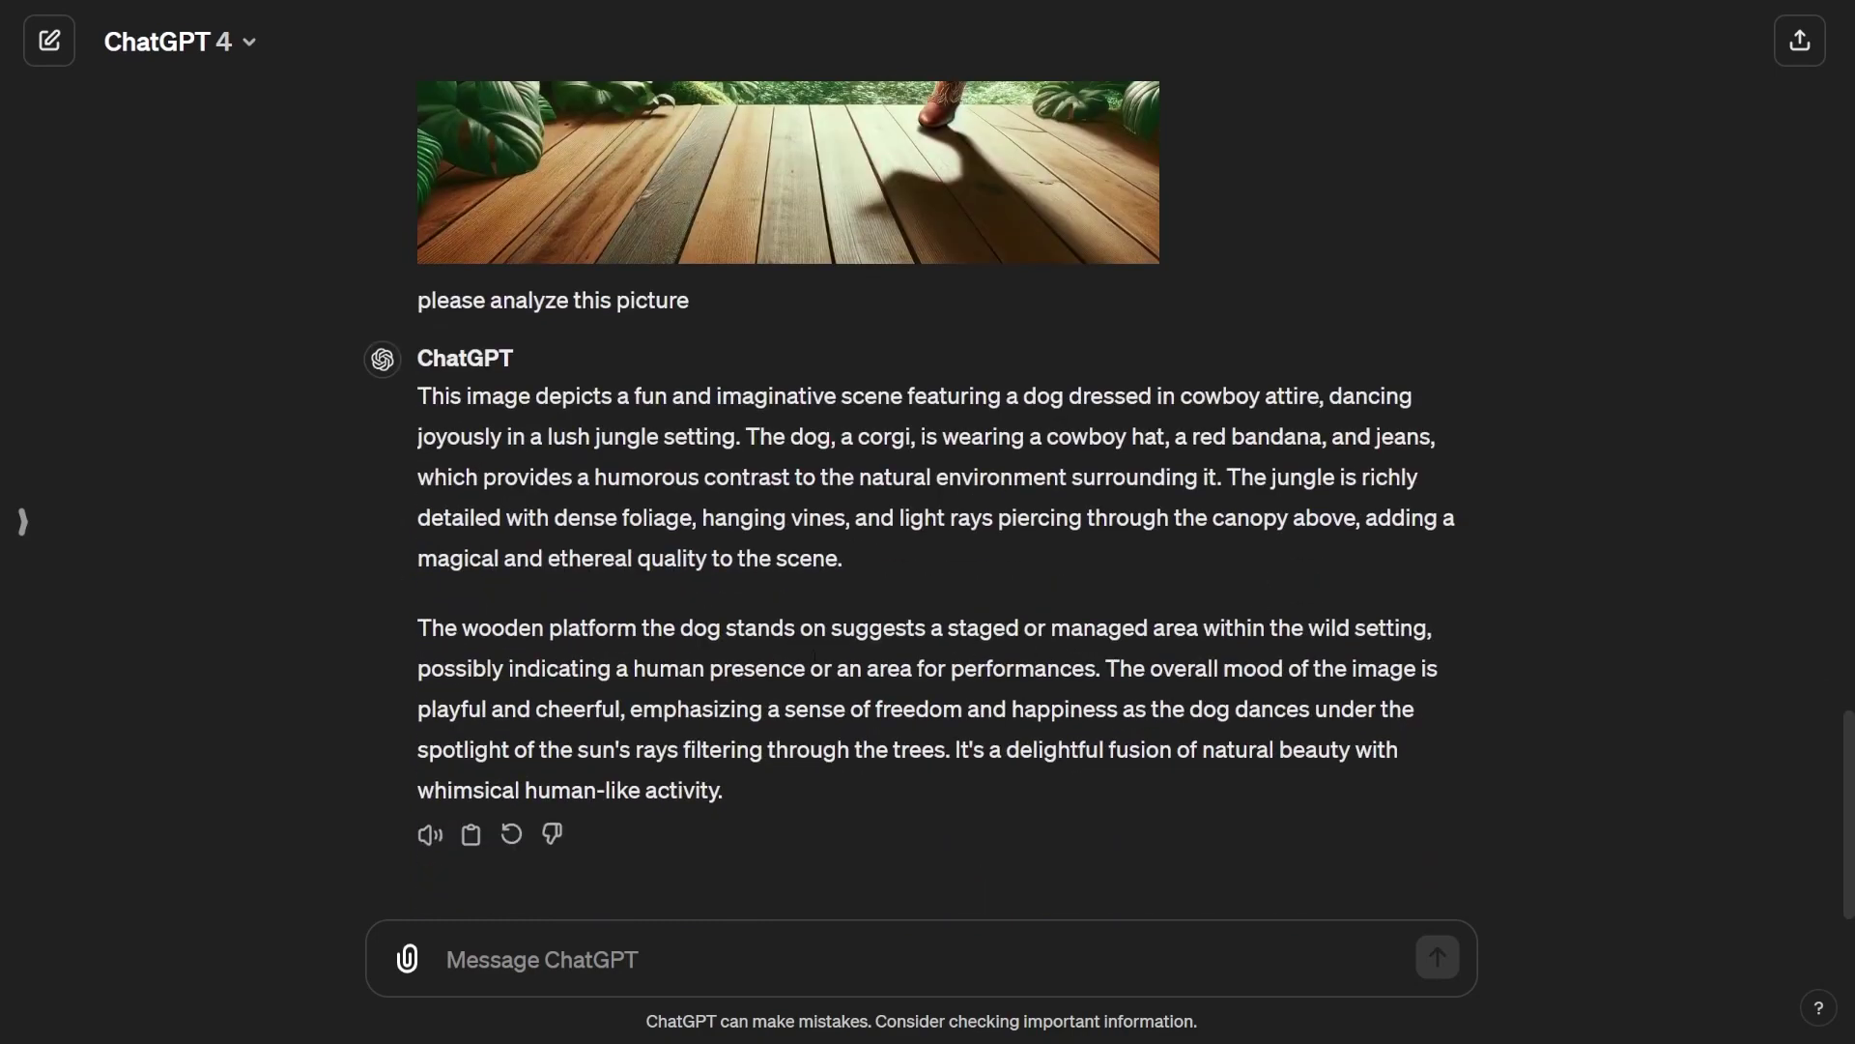
pyautogui.scroll(15, 1035, 480)
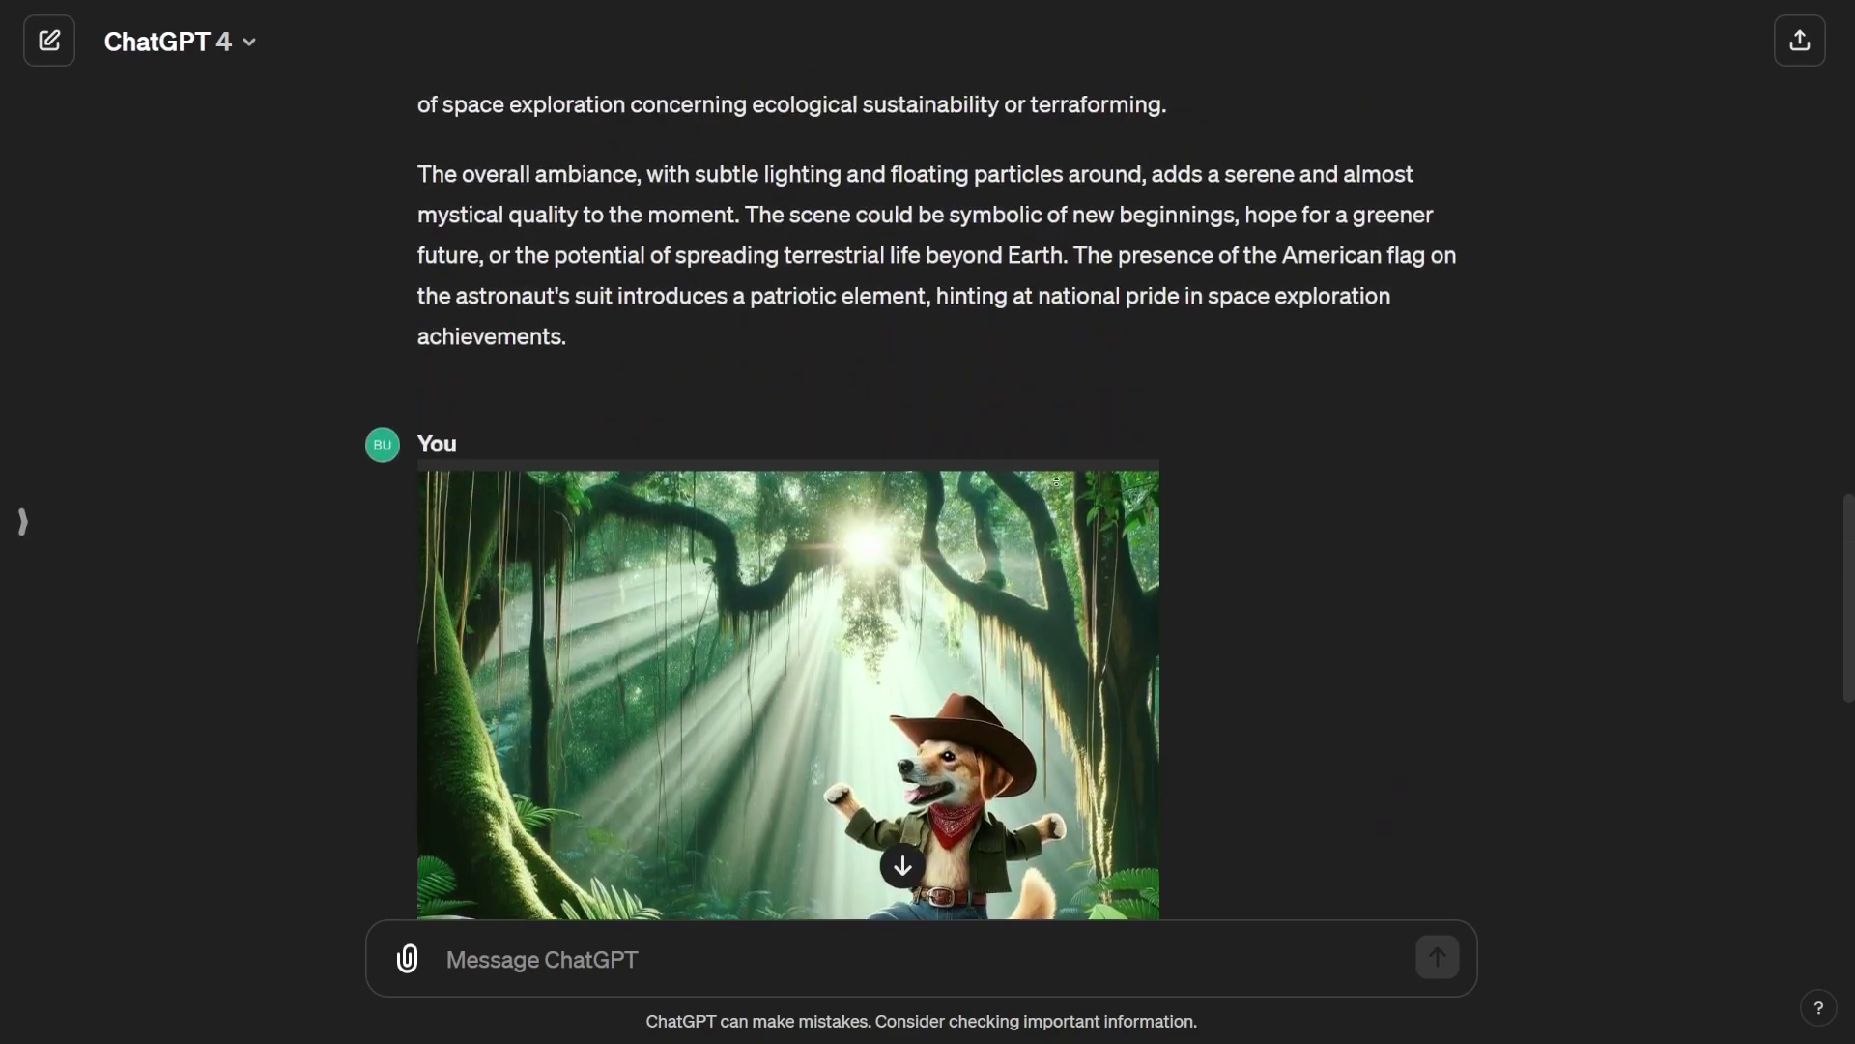
pyautogui.scroll(3, 1035, 480)
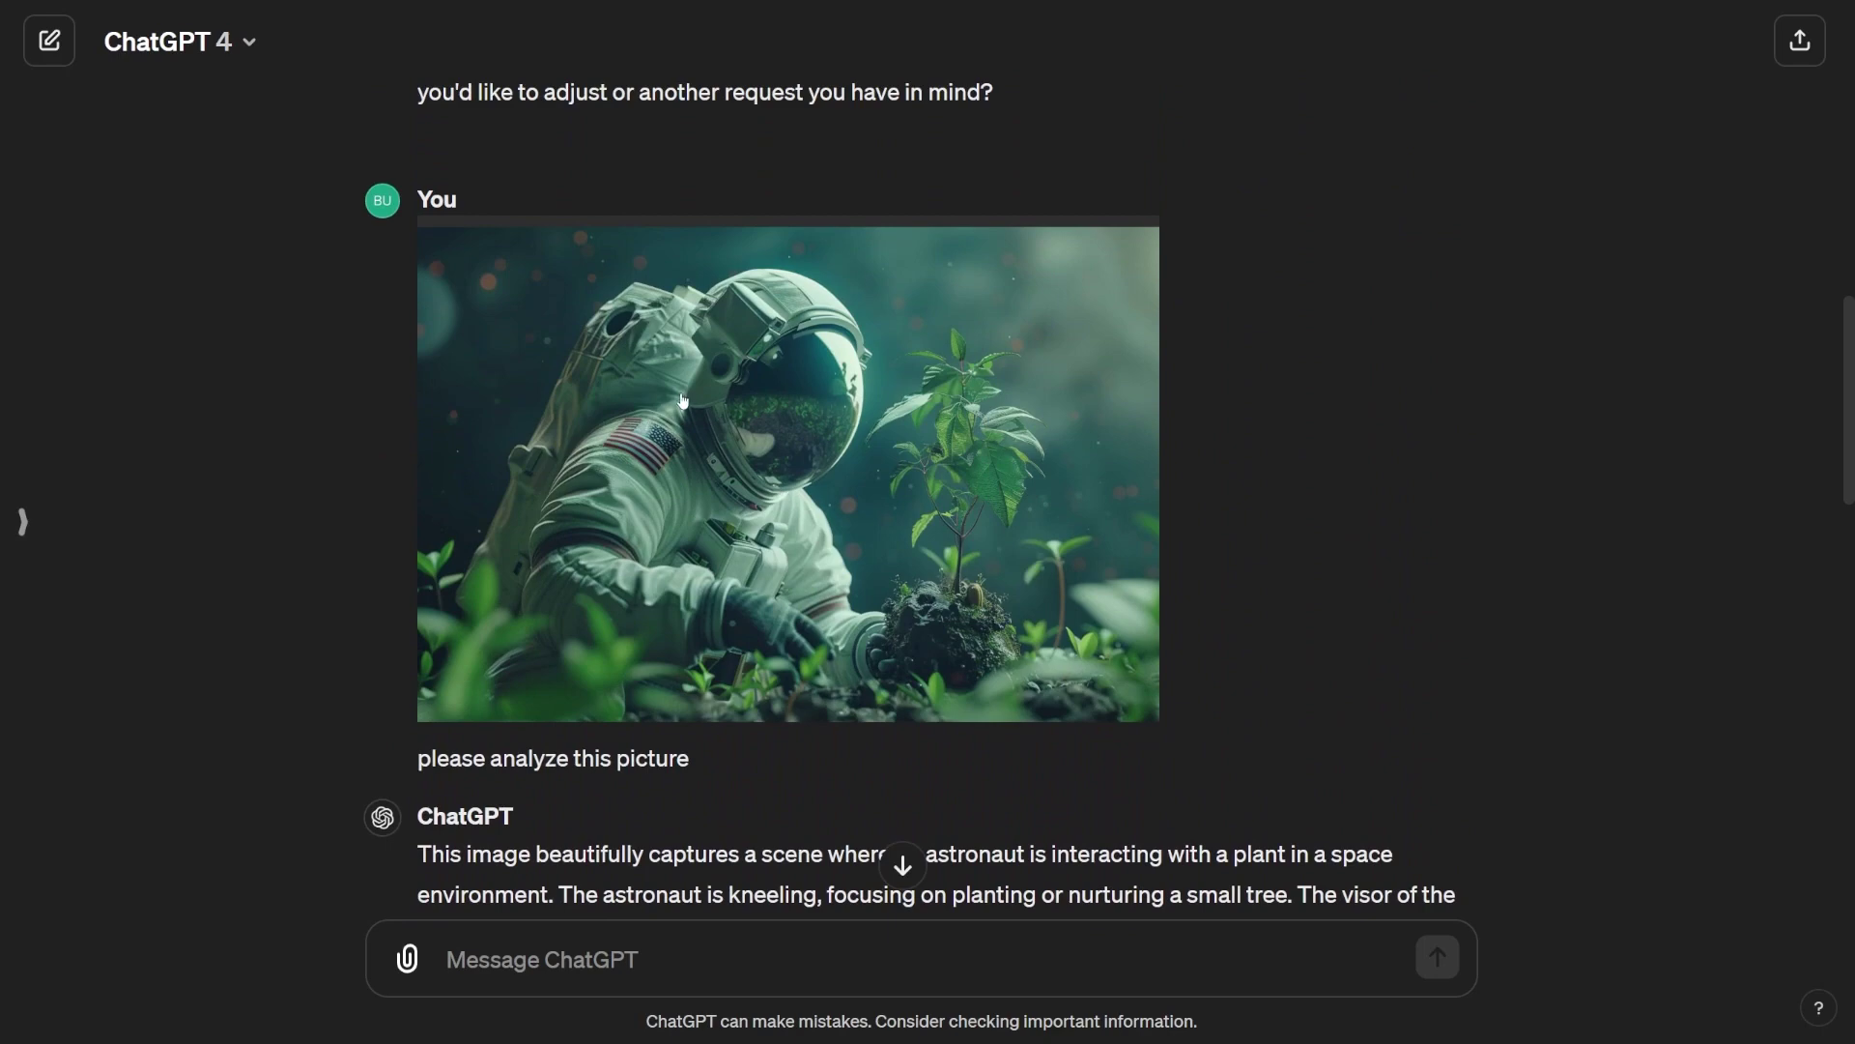
pyautogui.scroll(-1, 683, 400)
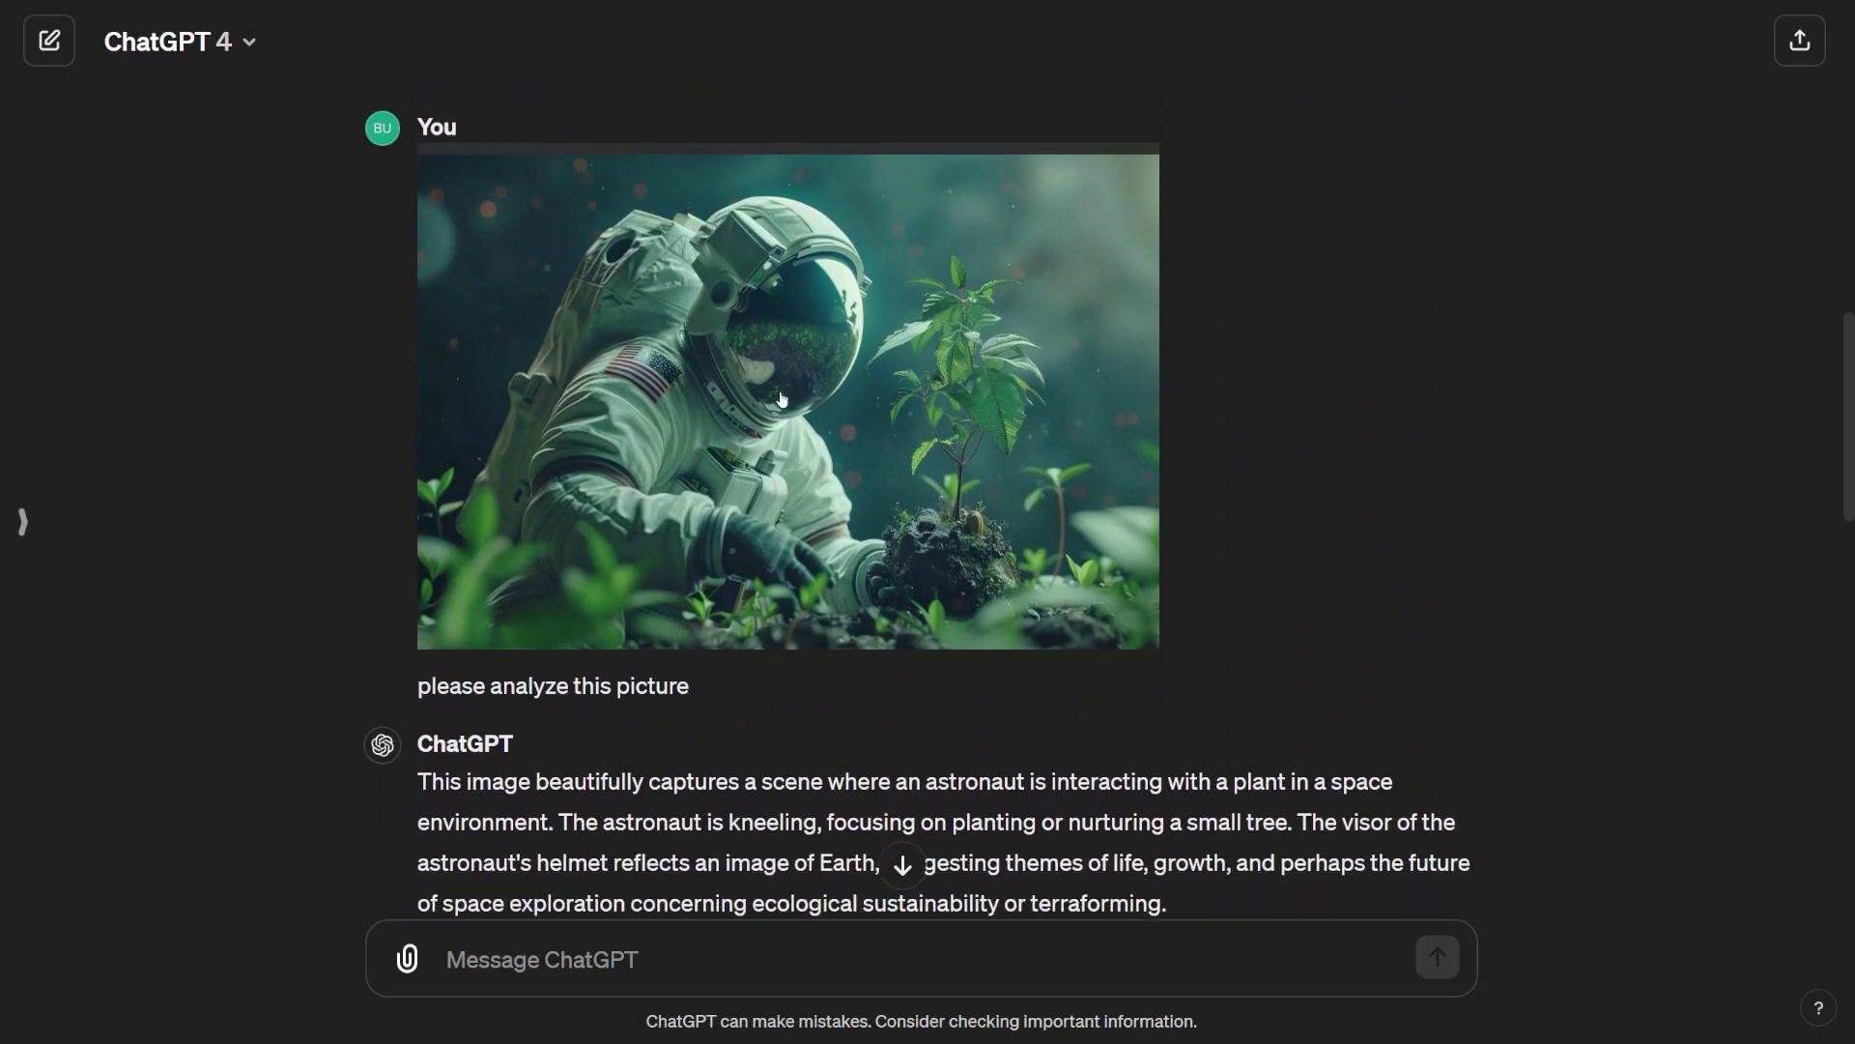
pyautogui.scroll(-3, 676, 536)
pyautogui.scroll(-1, 619, 525)
pyautogui.moveTo(418, 346); pyautogui.dragTo(1441, 641)
pyautogui.scroll(6, 1383, 654)
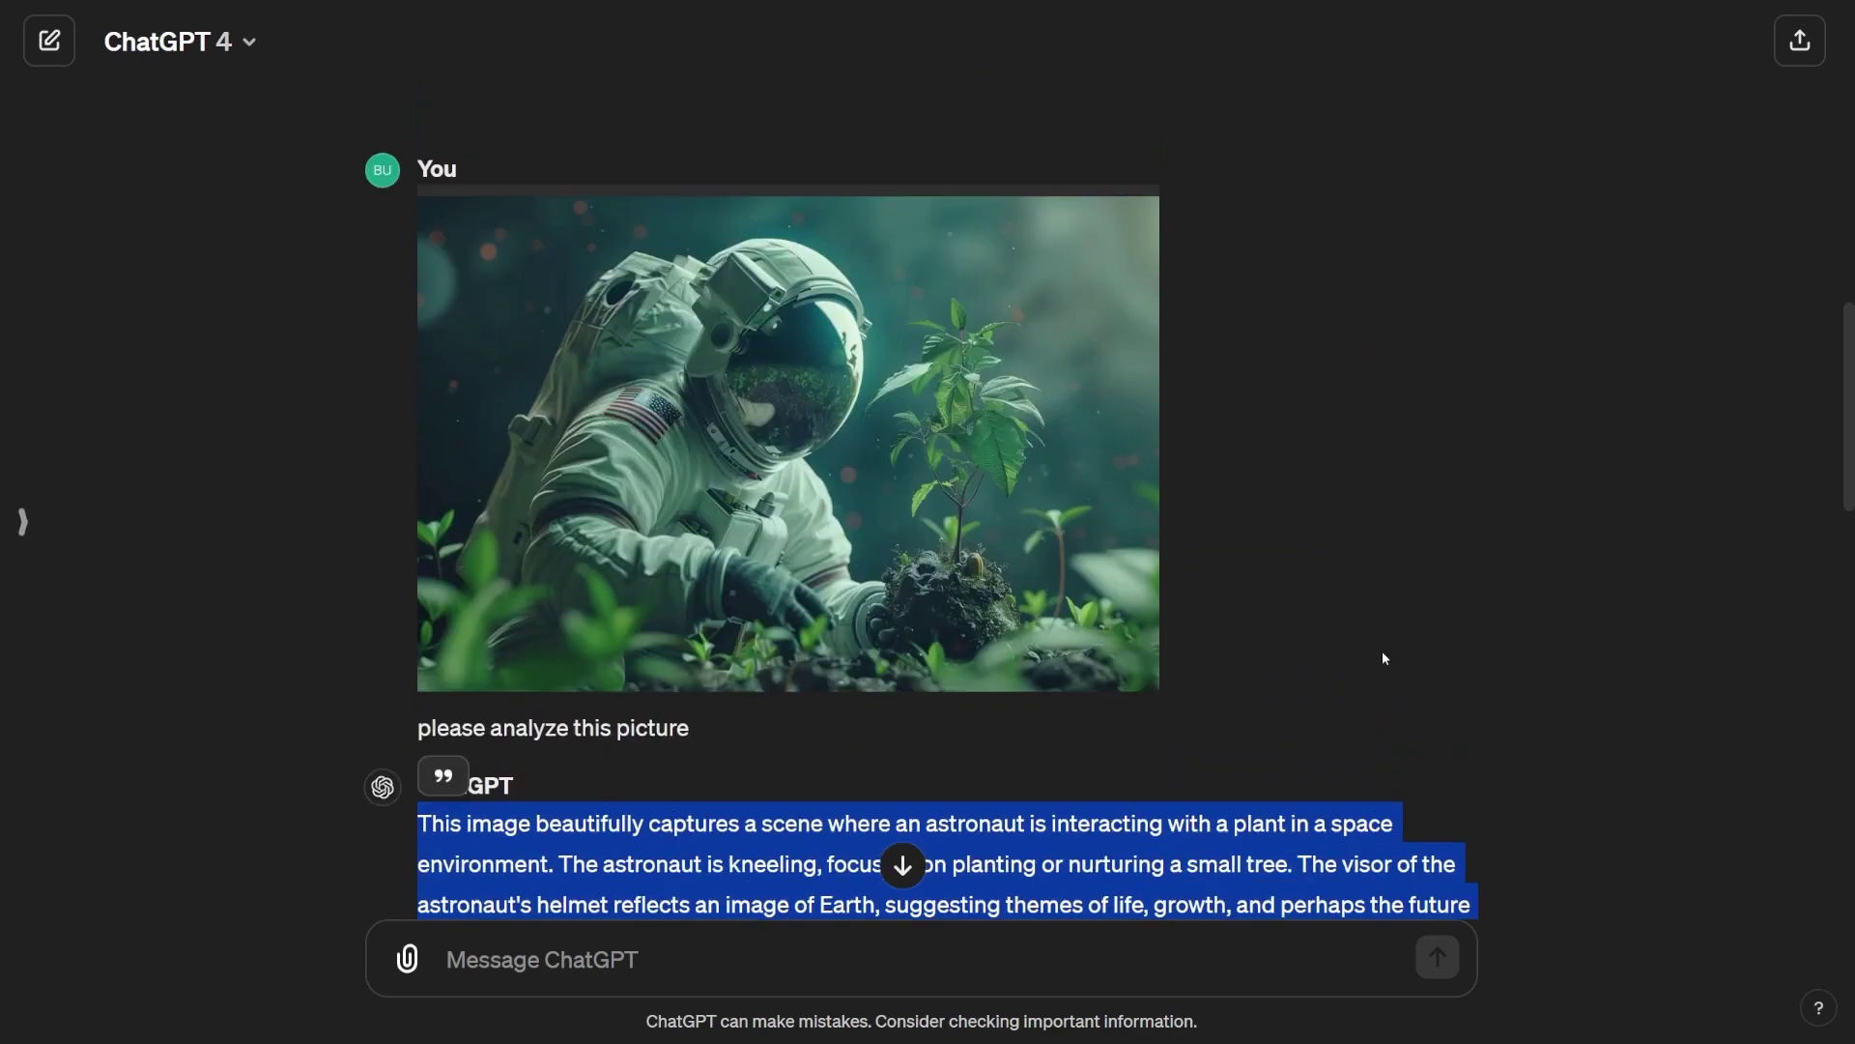
pyautogui.click(1417, 553)
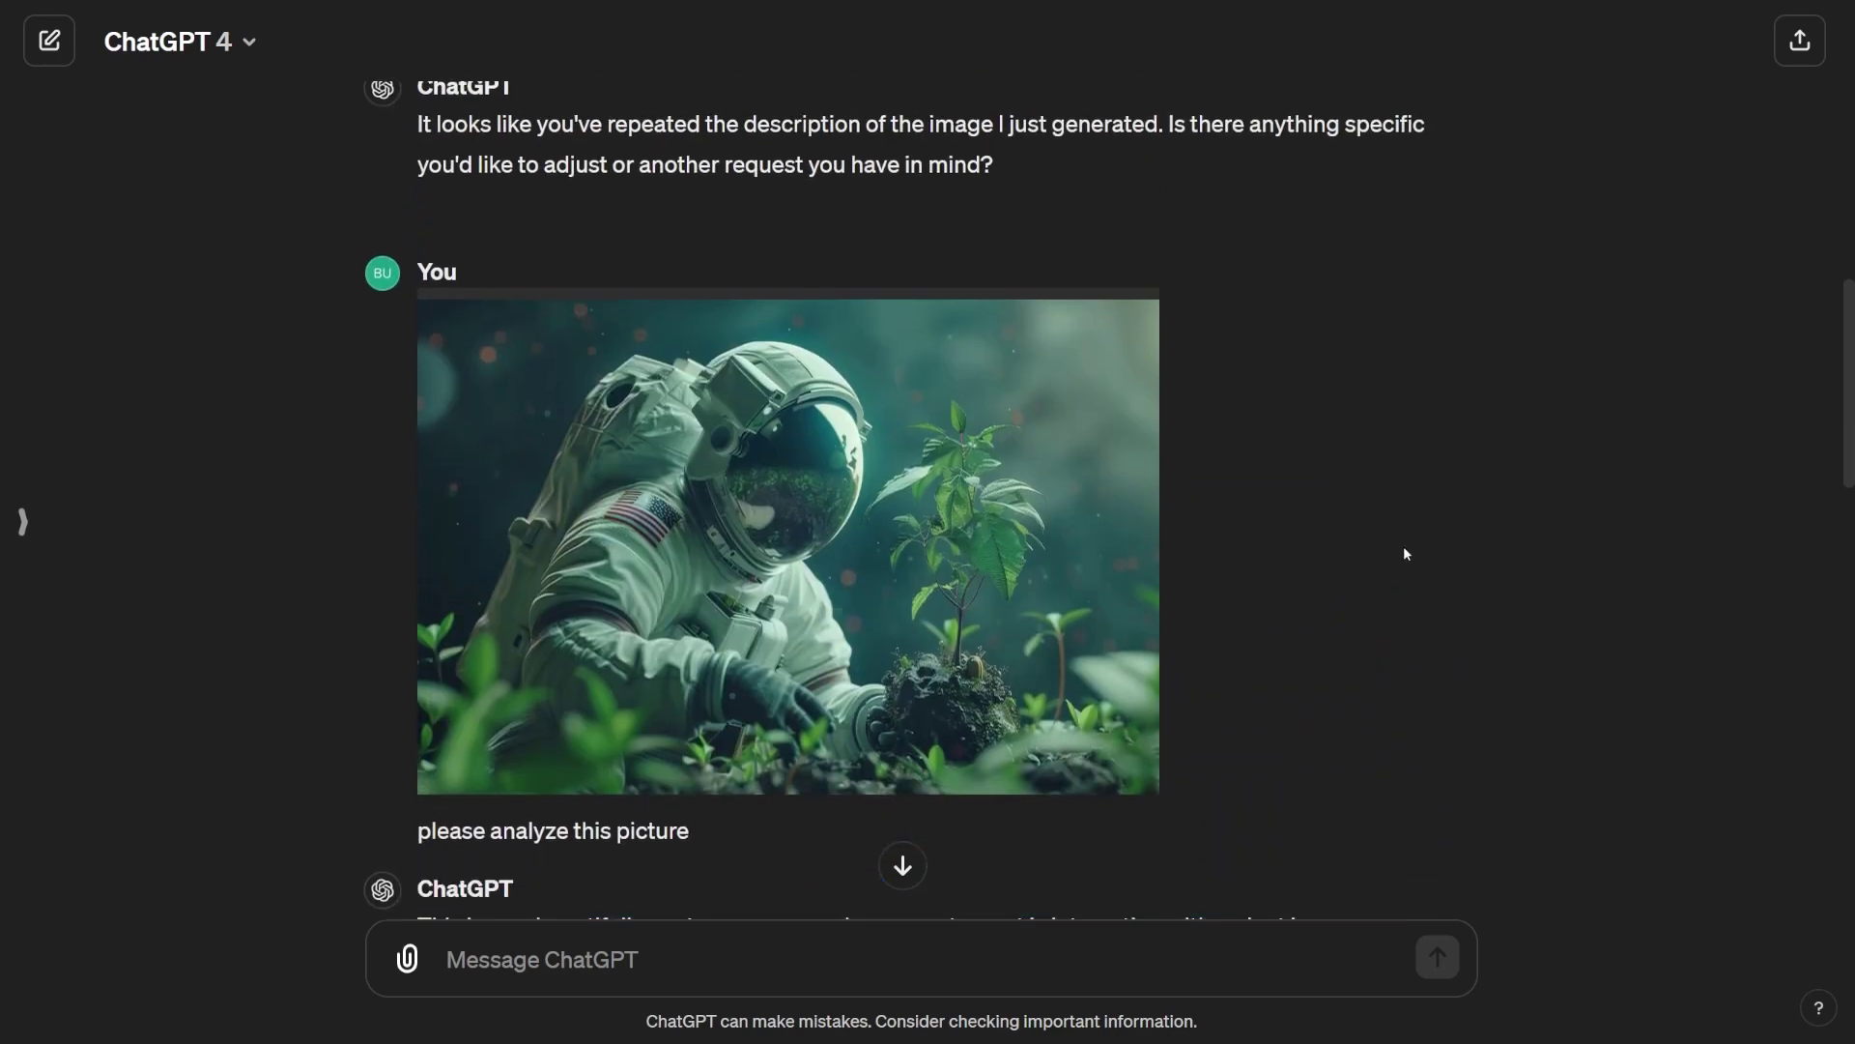
pyautogui.scroll(-1, 1270, 481)
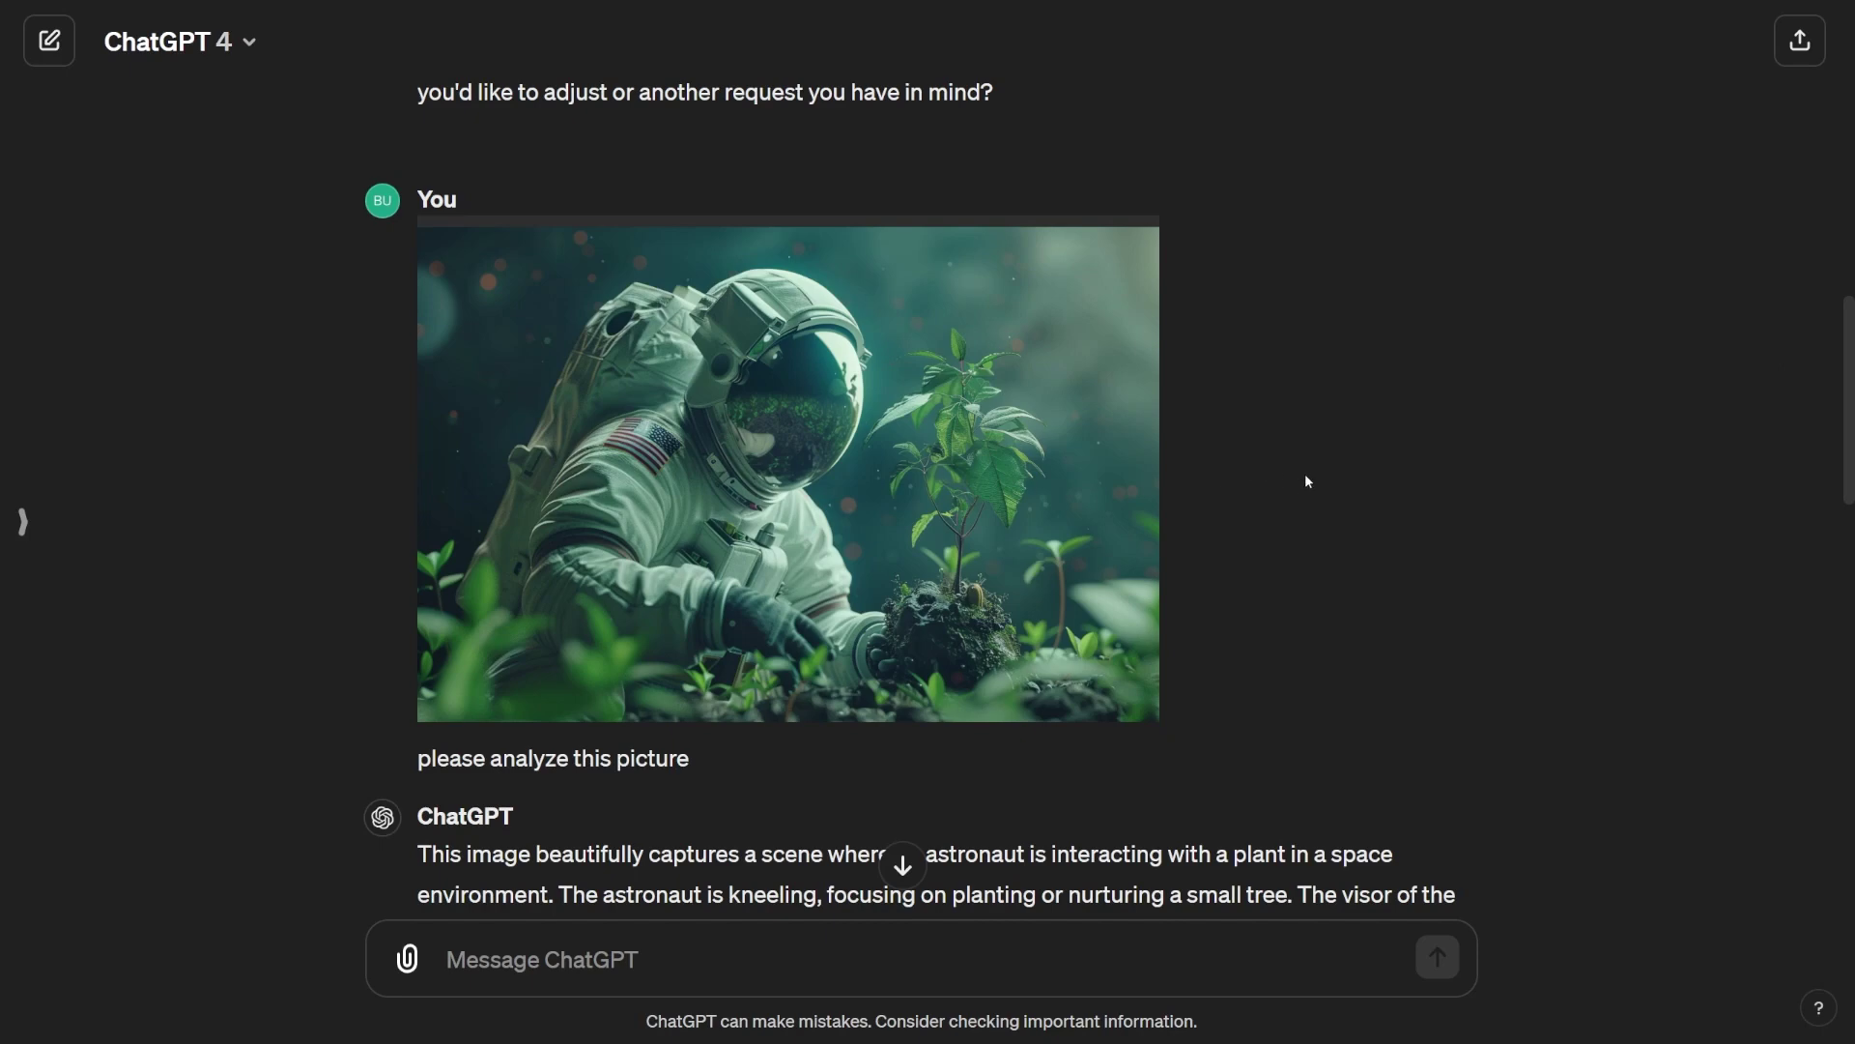
pyautogui.scroll(12, 1287, 493)
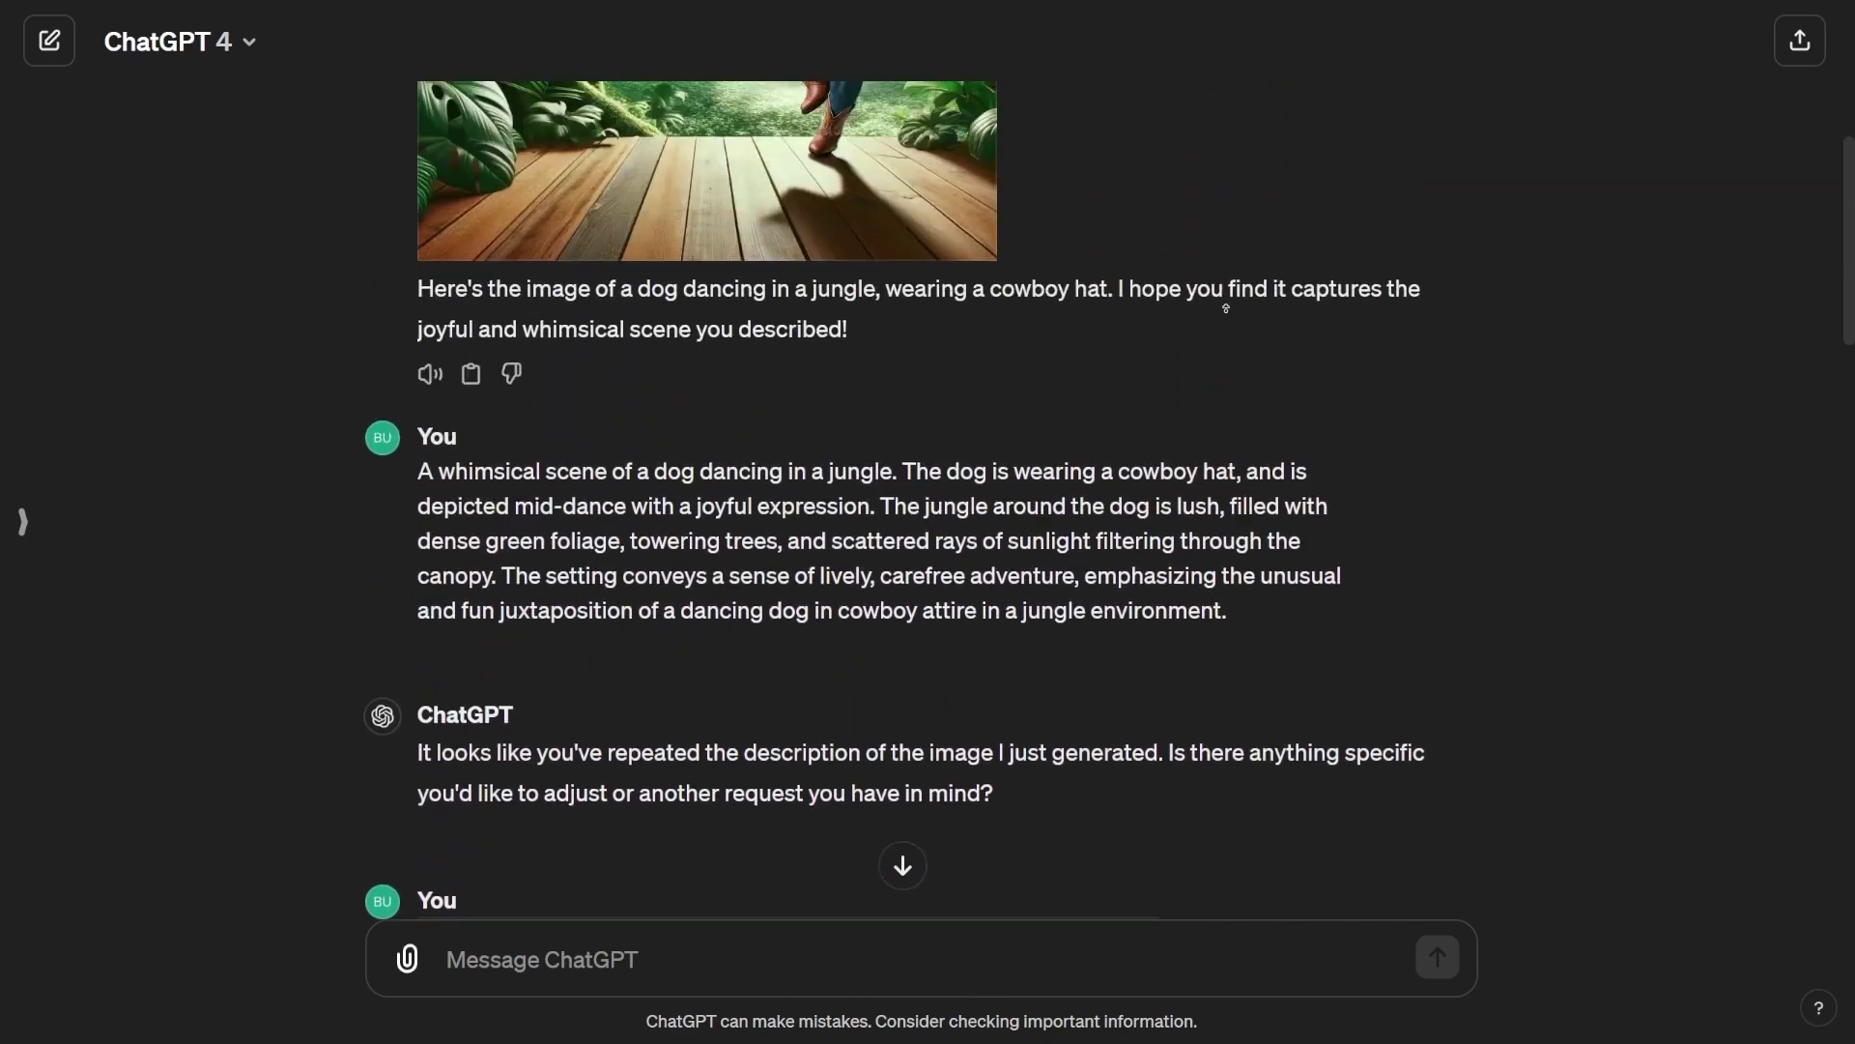
# Step: Request 'Make hat pink' in the dog image editor, then return to the chat with the result
pyautogui.click(895, 364)
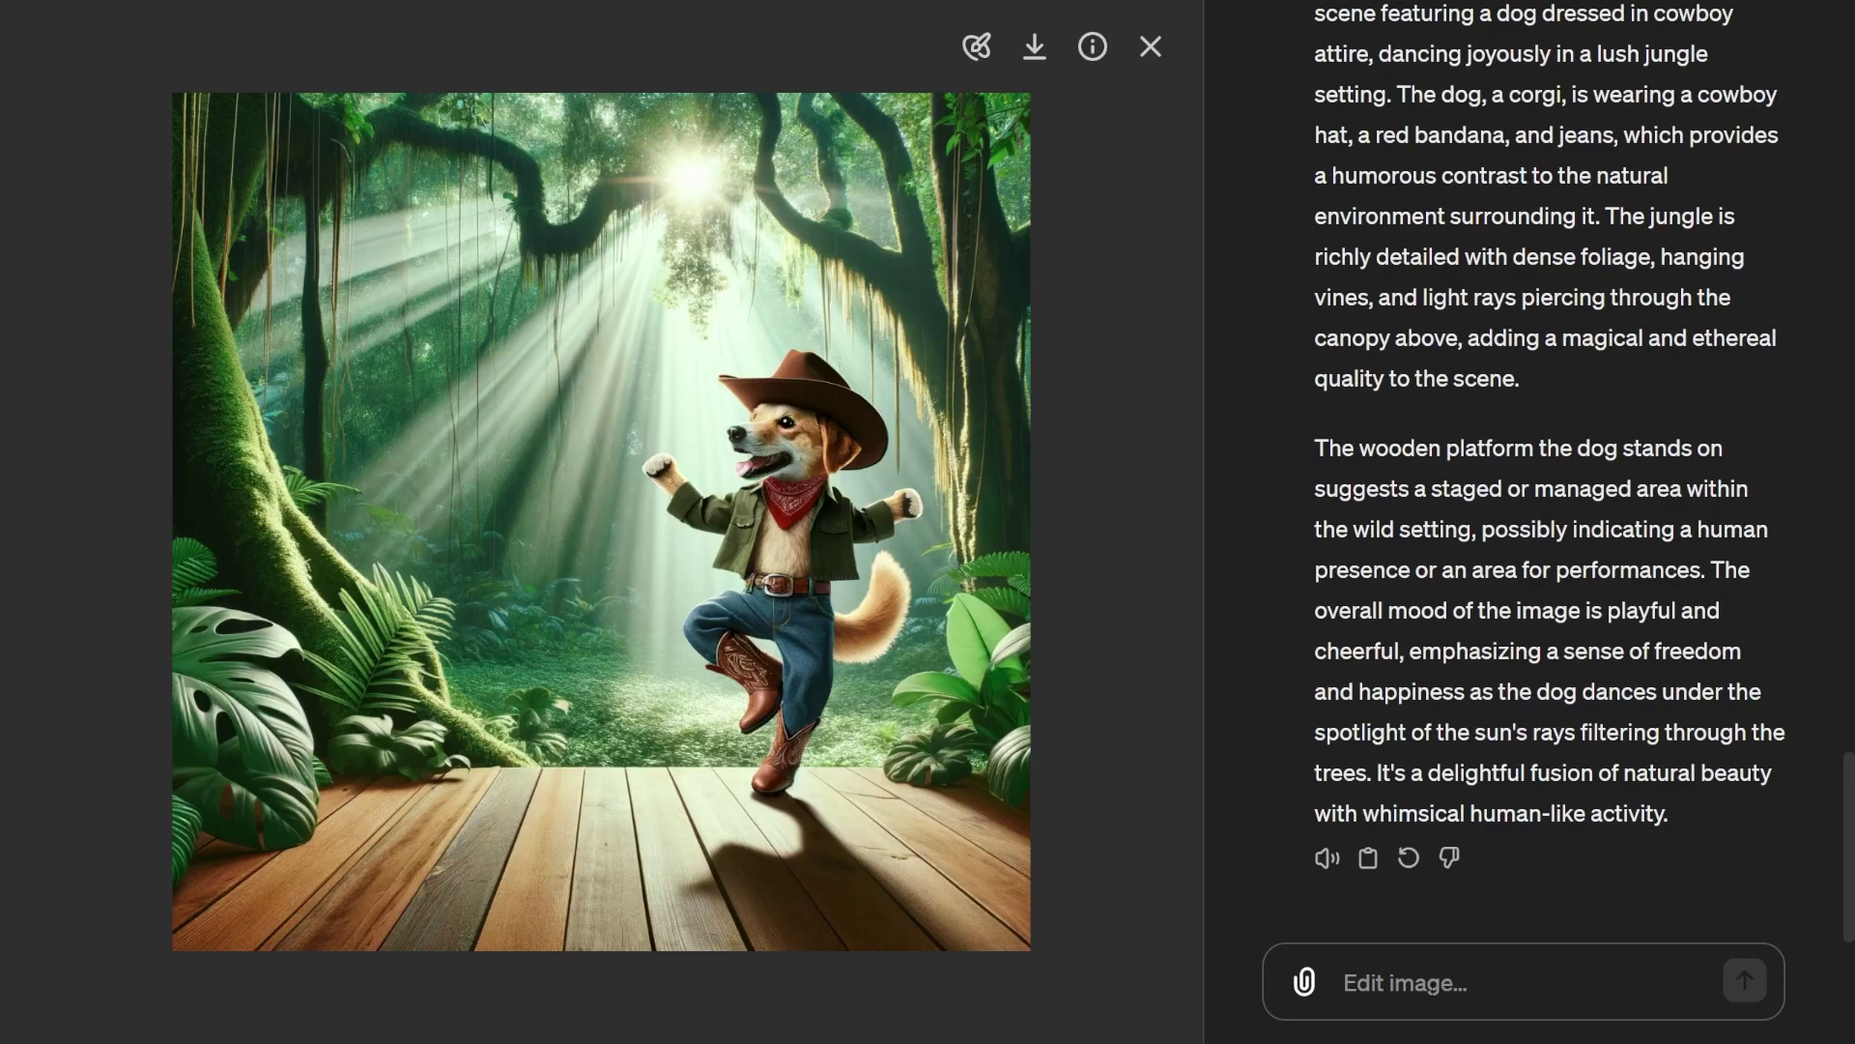
pyautogui.write('Make hat pink')
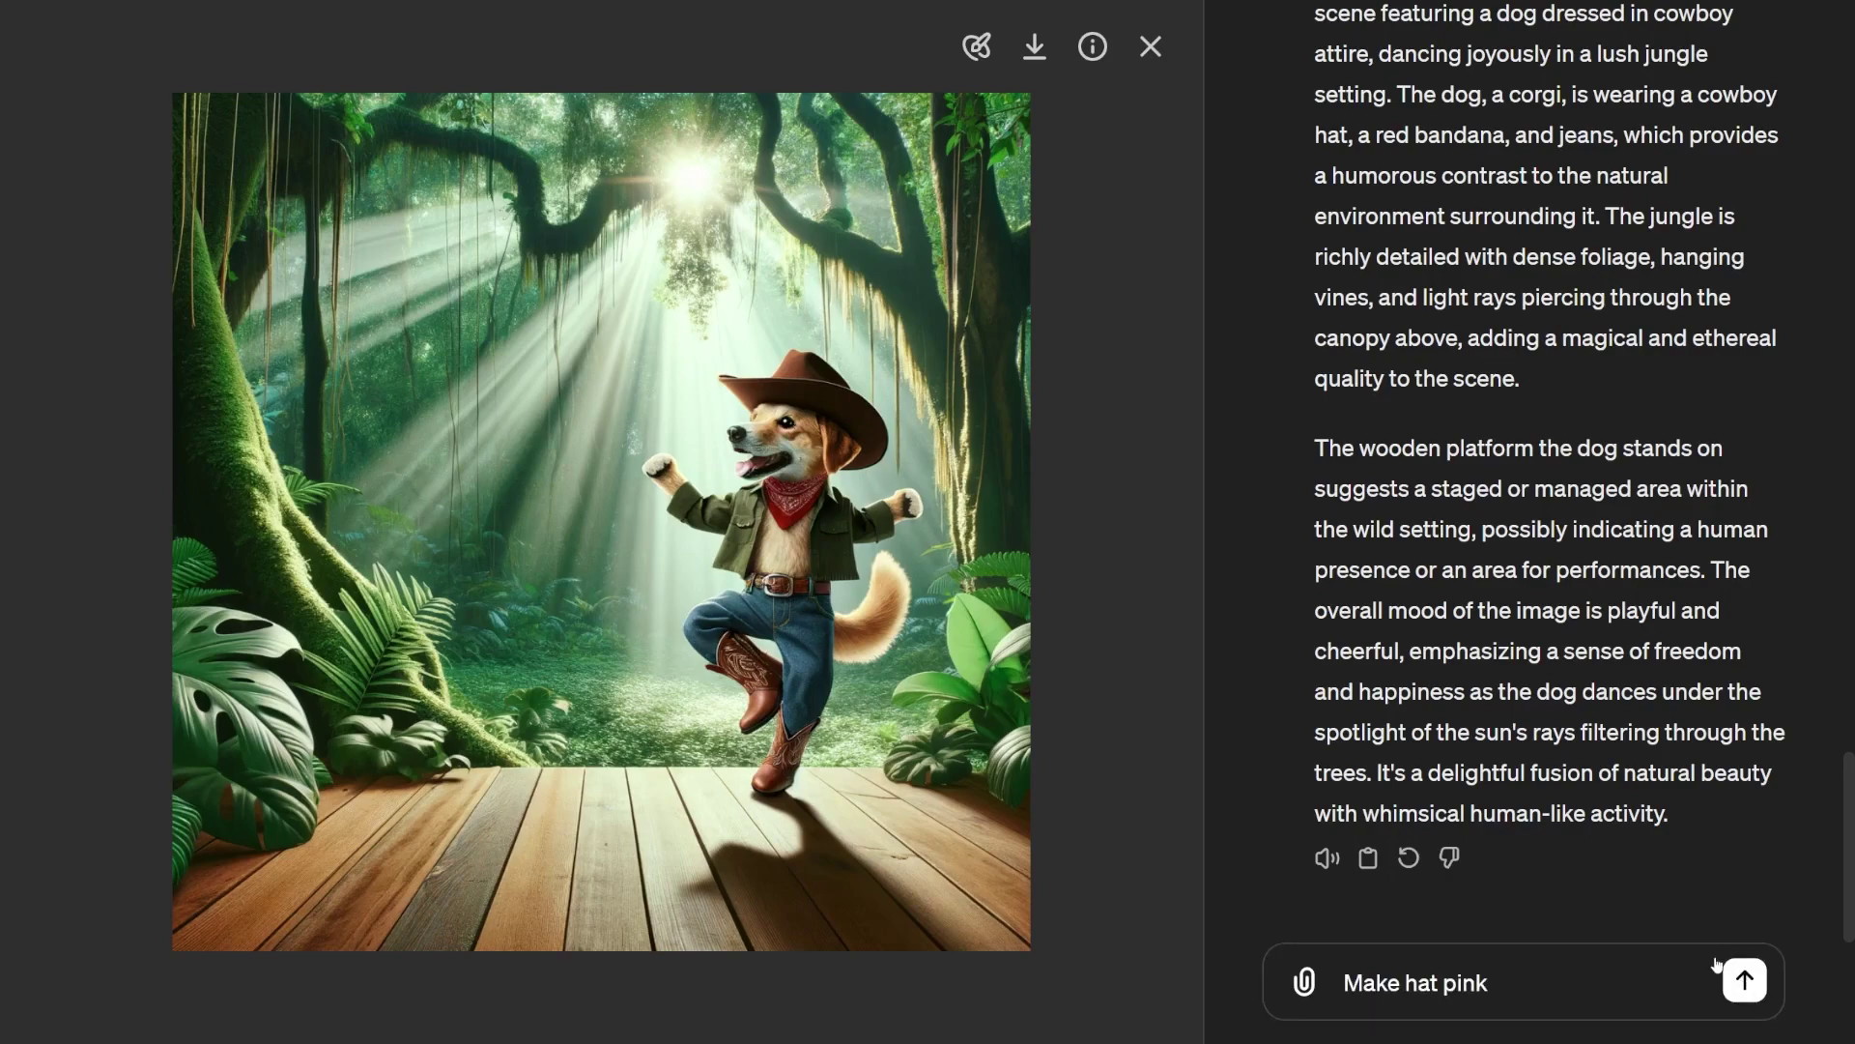
pyautogui.press('Return')
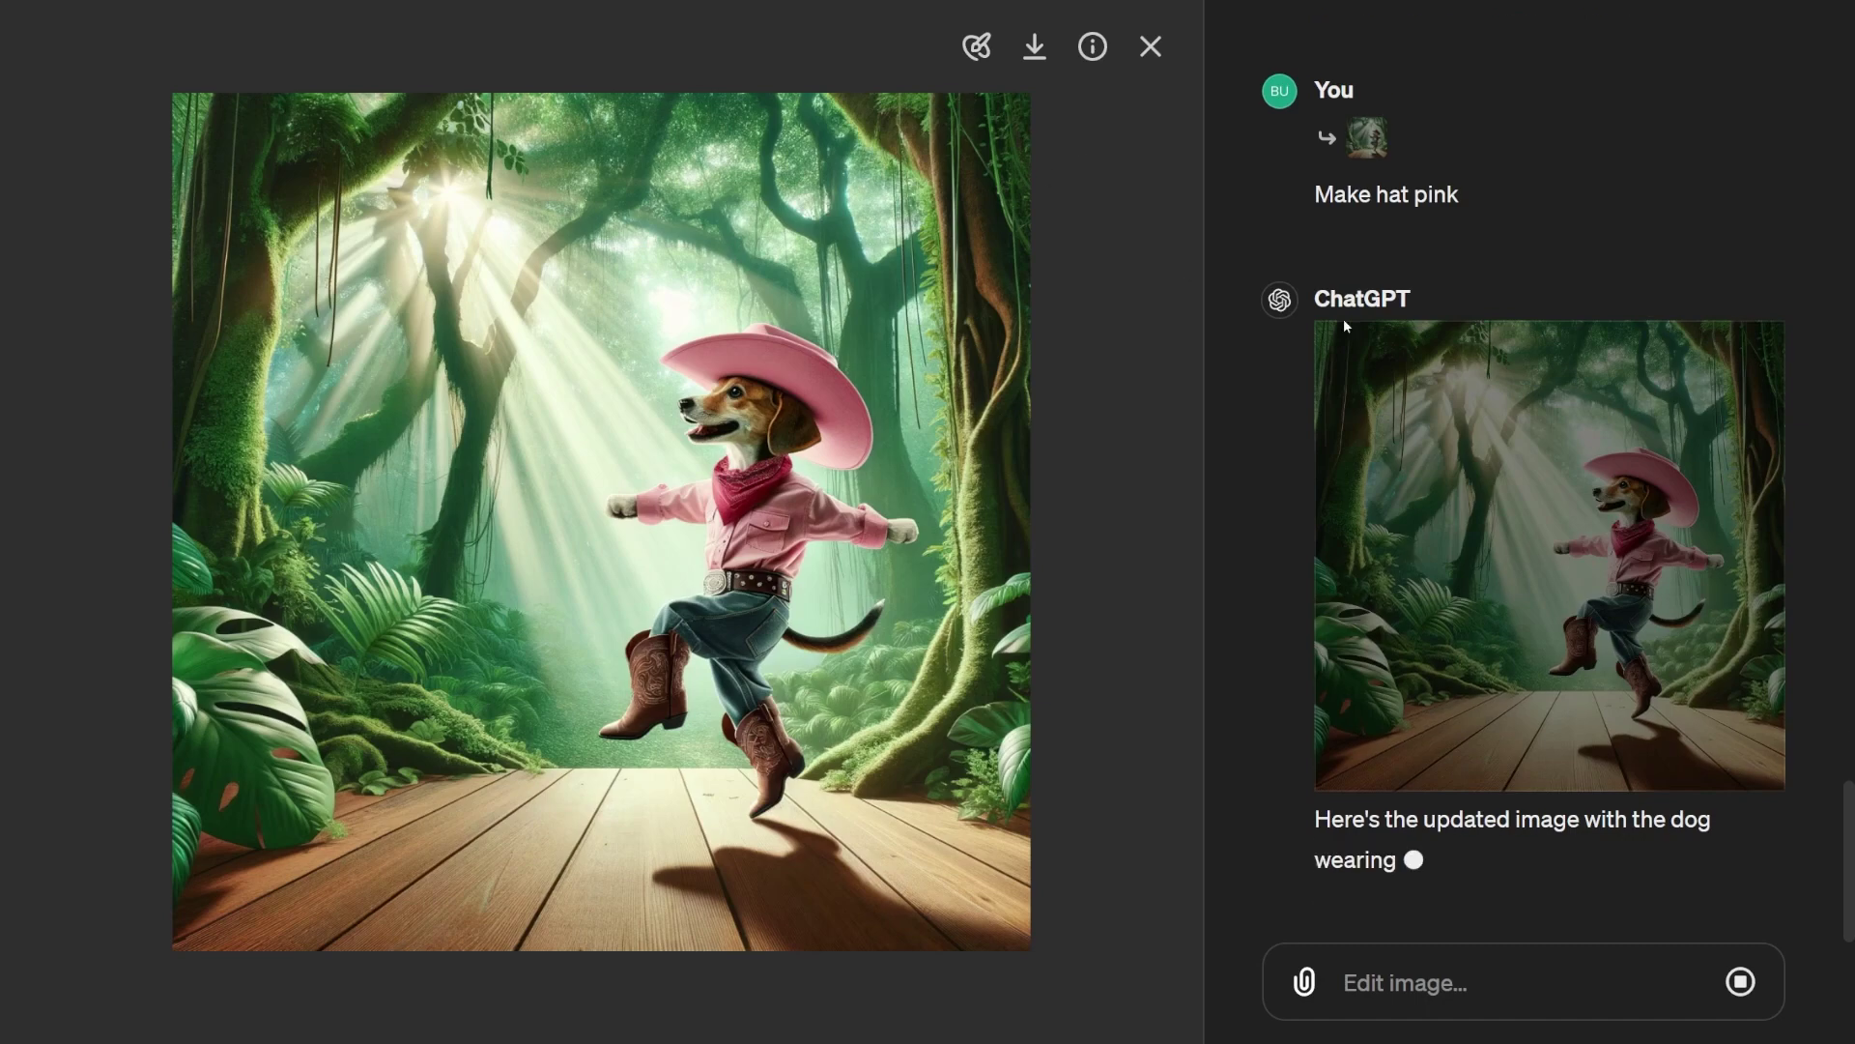
pyautogui.scroll(15, 1533, 468)
pyautogui.scroll(1, 1286, 580)
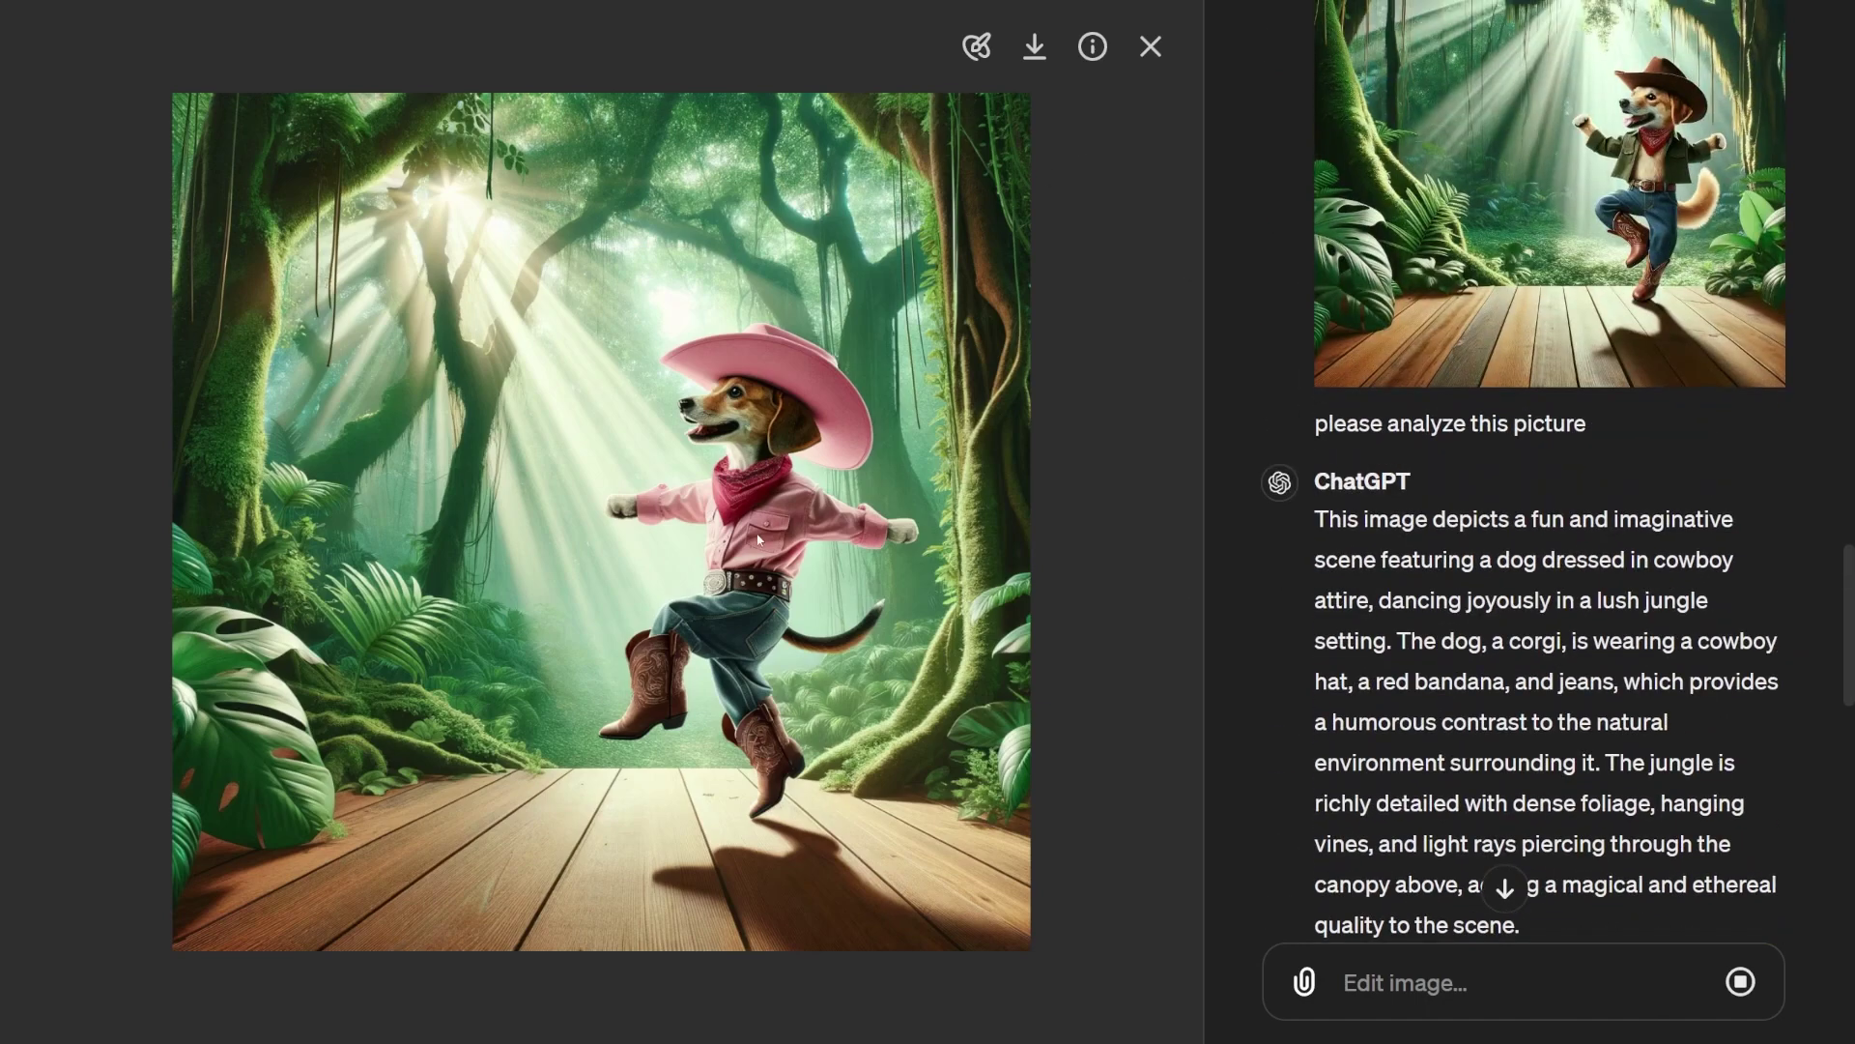
pyautogui.scroll(-15, 1524, 610)
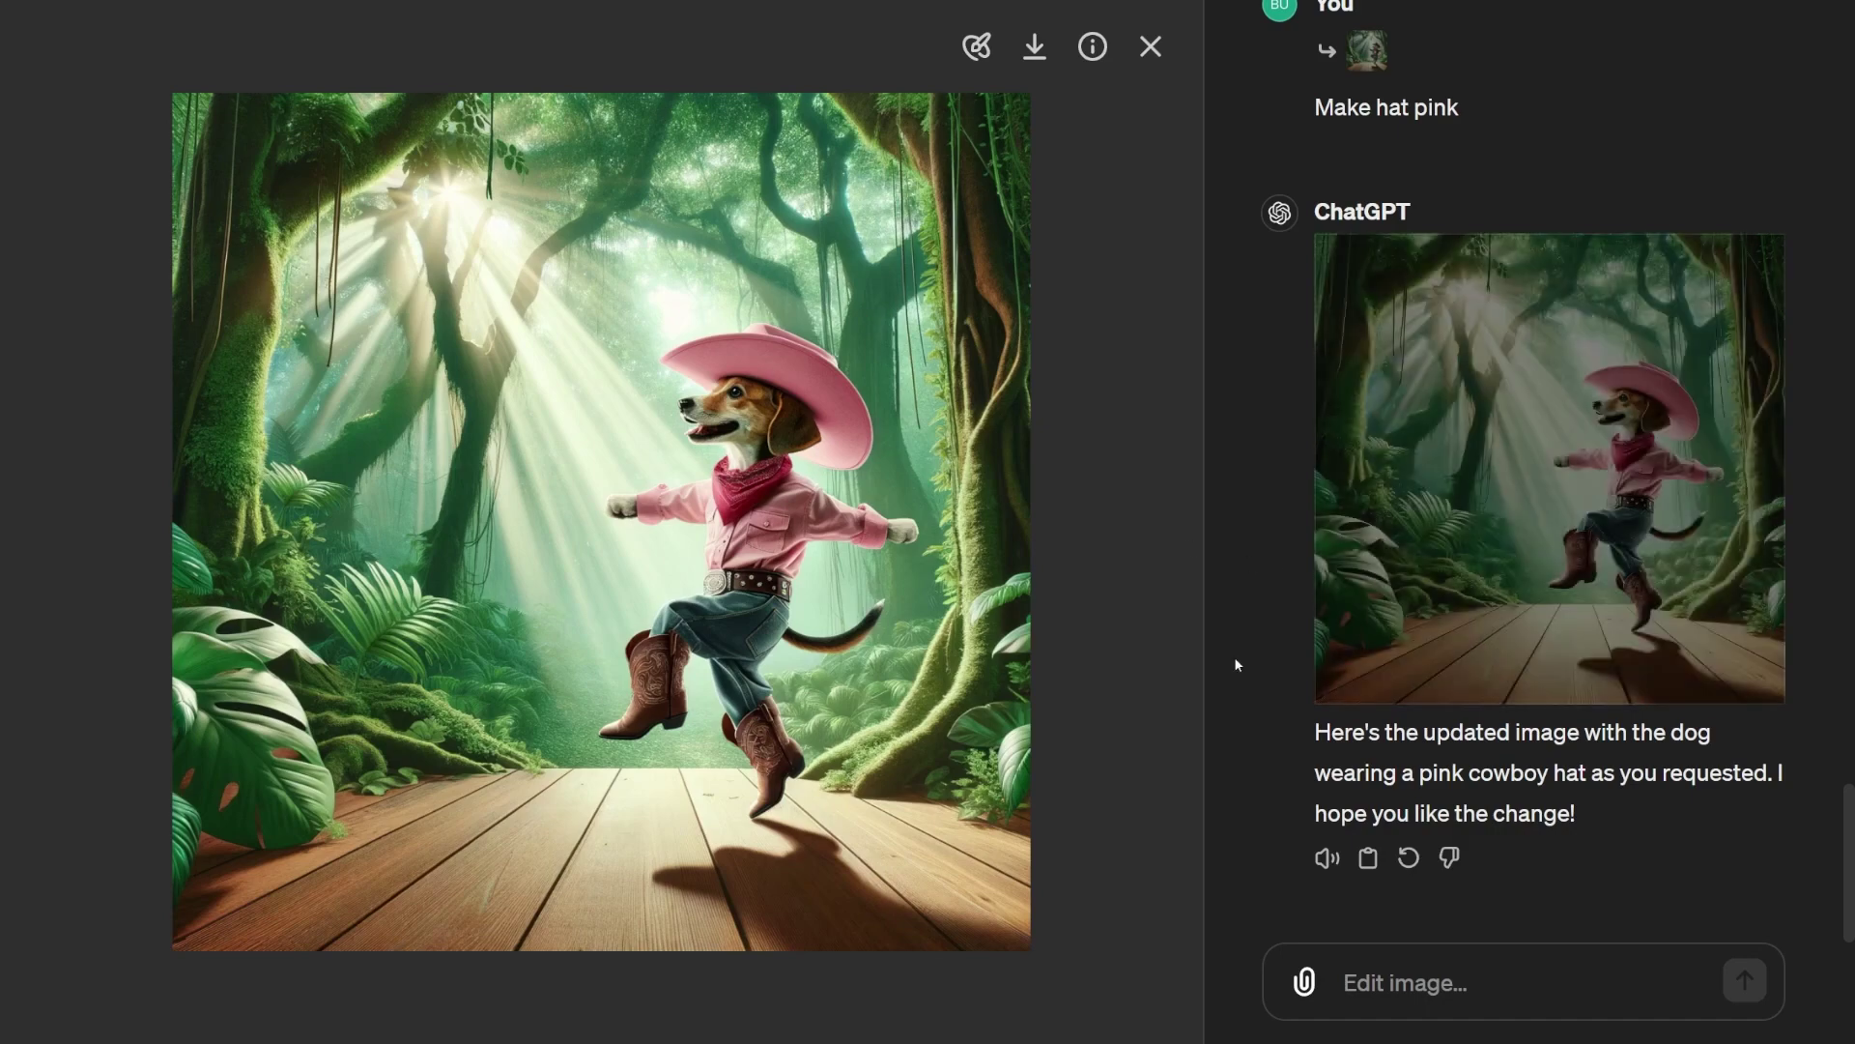
pyautogui.scroll(3, 1491, 663)
pyautogui.scroll(-2, 1260, 653)
pyautogui.scroll(-1, 1260, 653)
pyautogui.click(1150, 47)
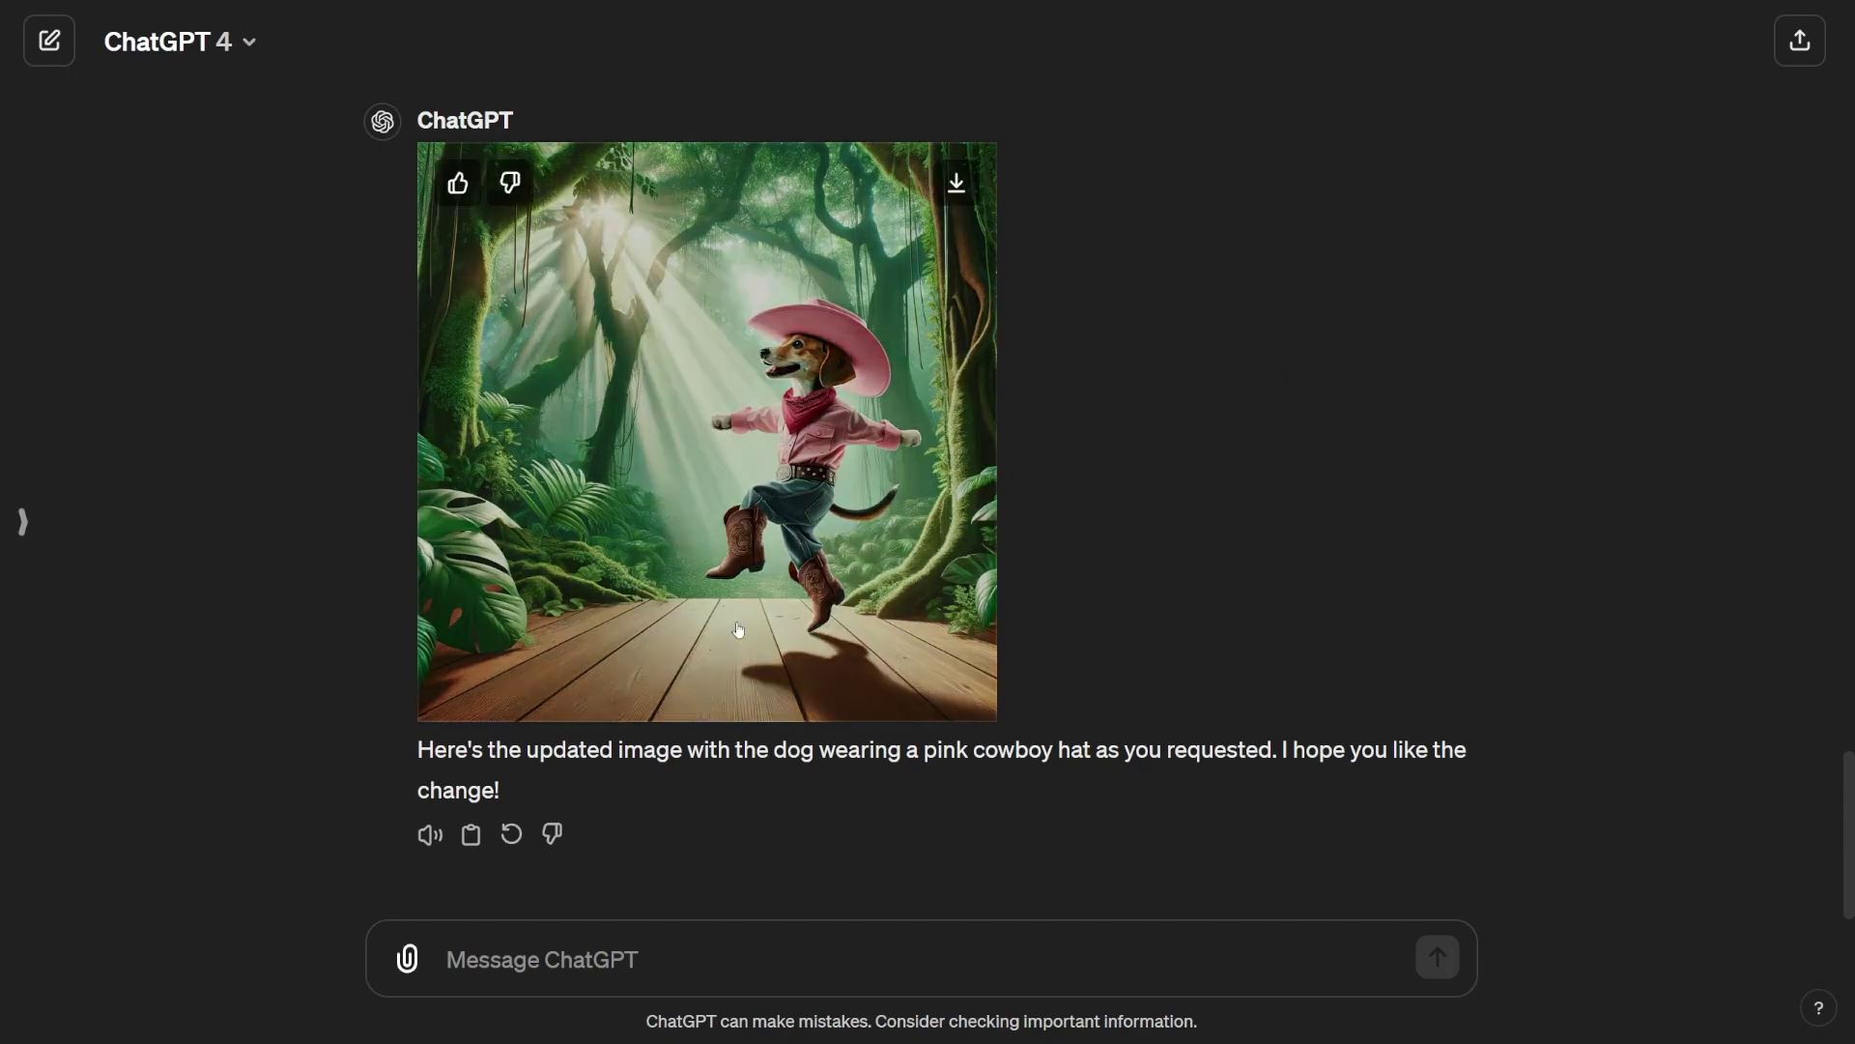
# Step: Send 'Make me same picture in 9:16 aspect ratio' from the pink-hat image's edit box
pyautogui.click(756, 522)
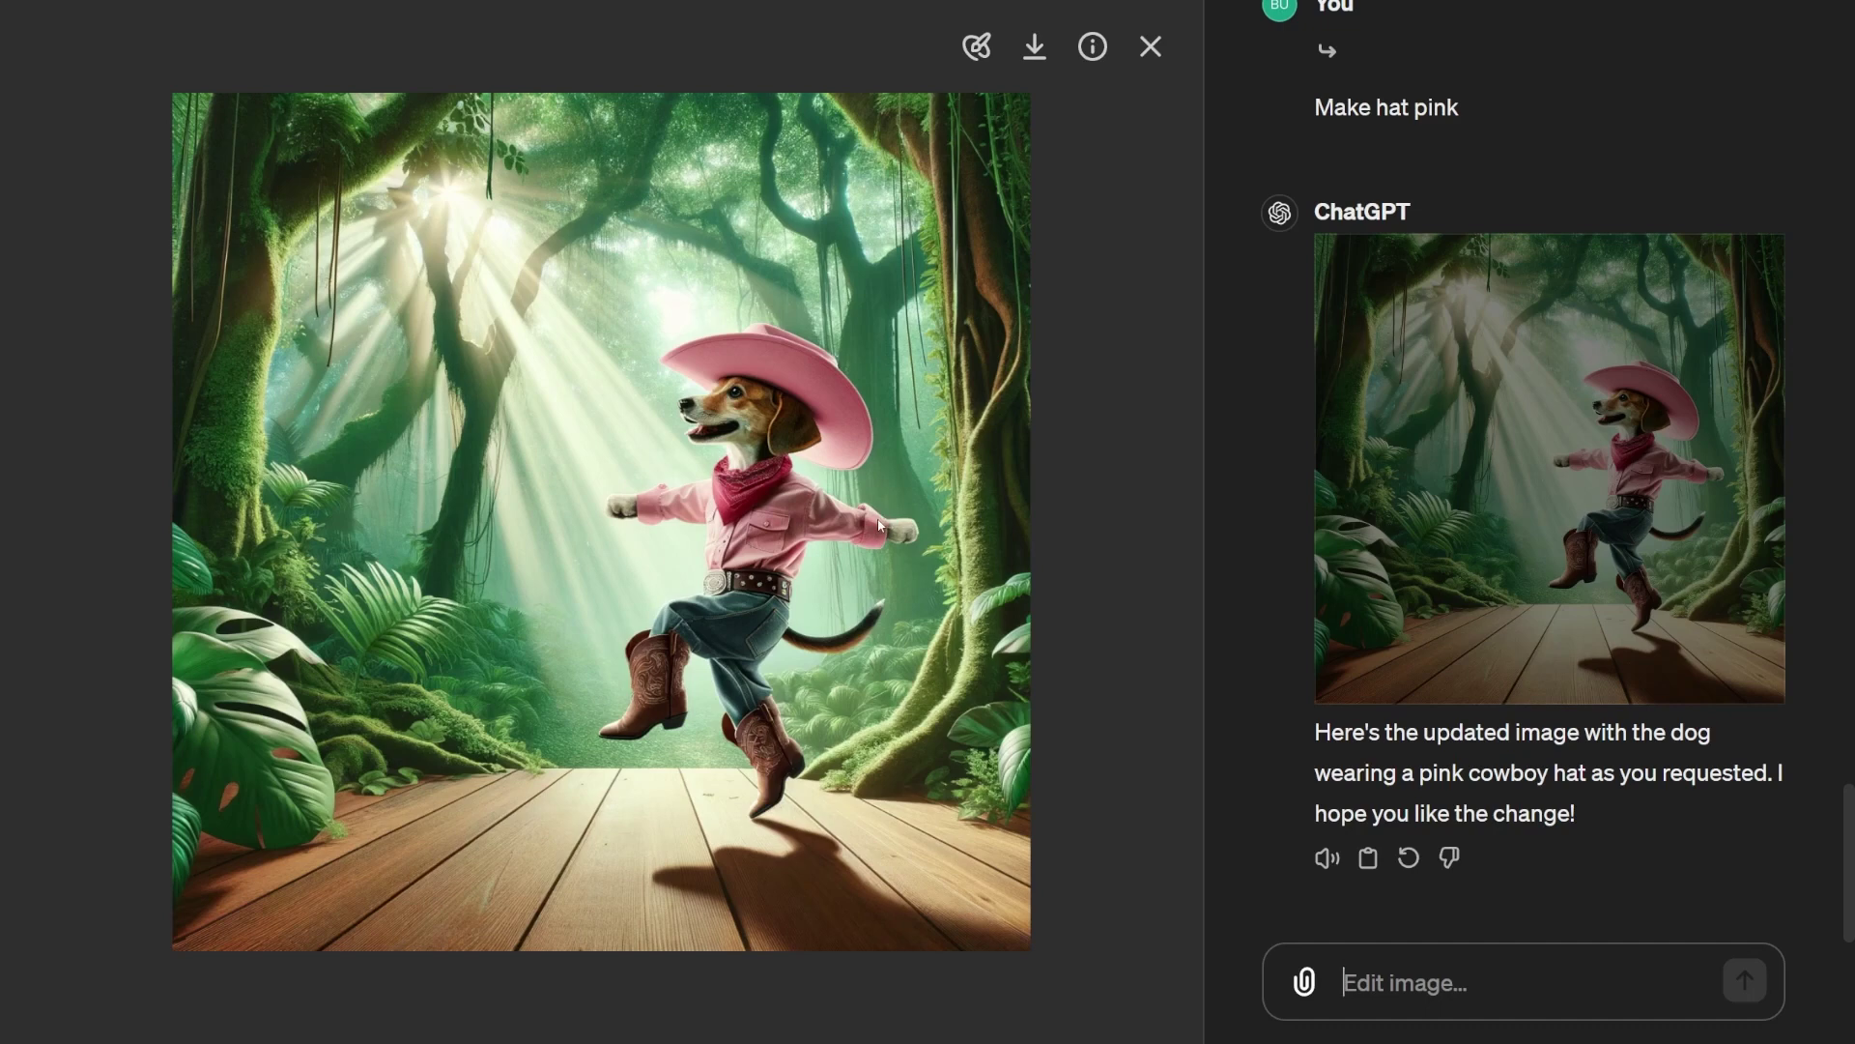
pyautogui.write('Make me same picture in 9:16 aspect ratio')
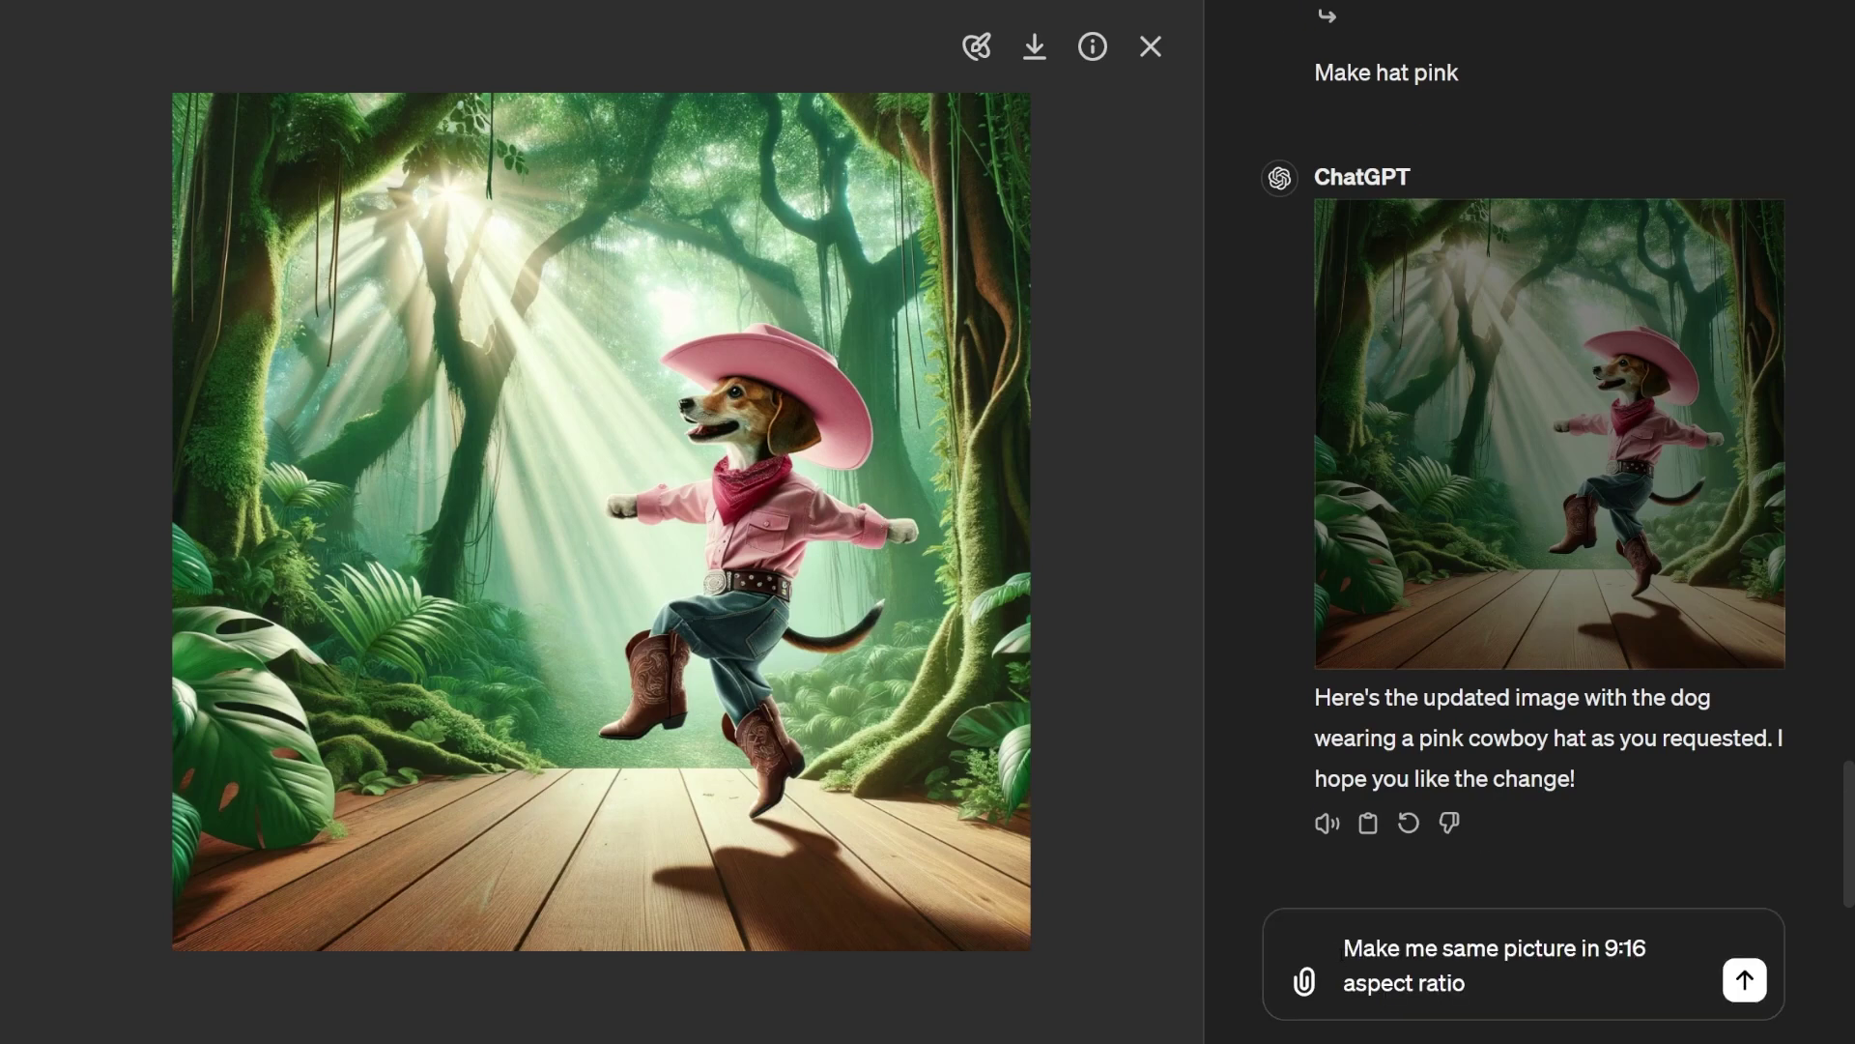
pyautogui.moveTo(1345, 947); pyautogui.dragTo(1612, 996)
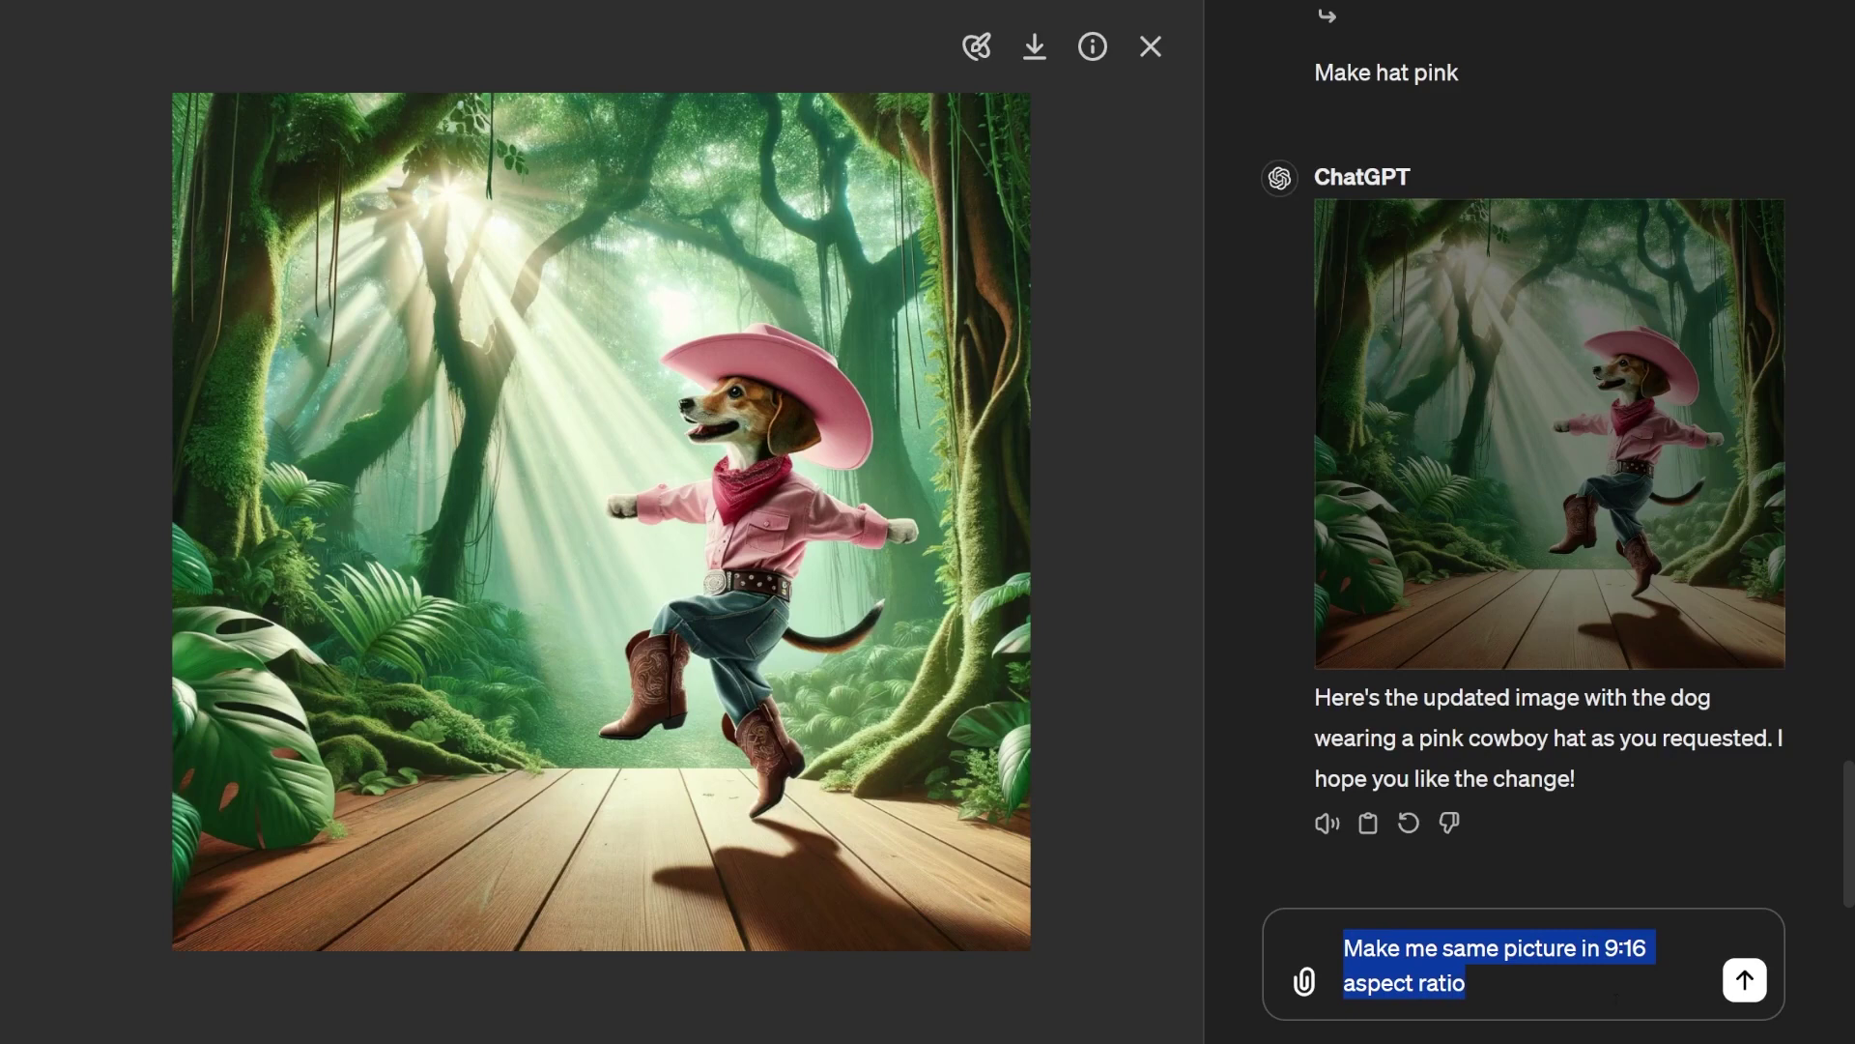
pyautogui.click(1744, 980)
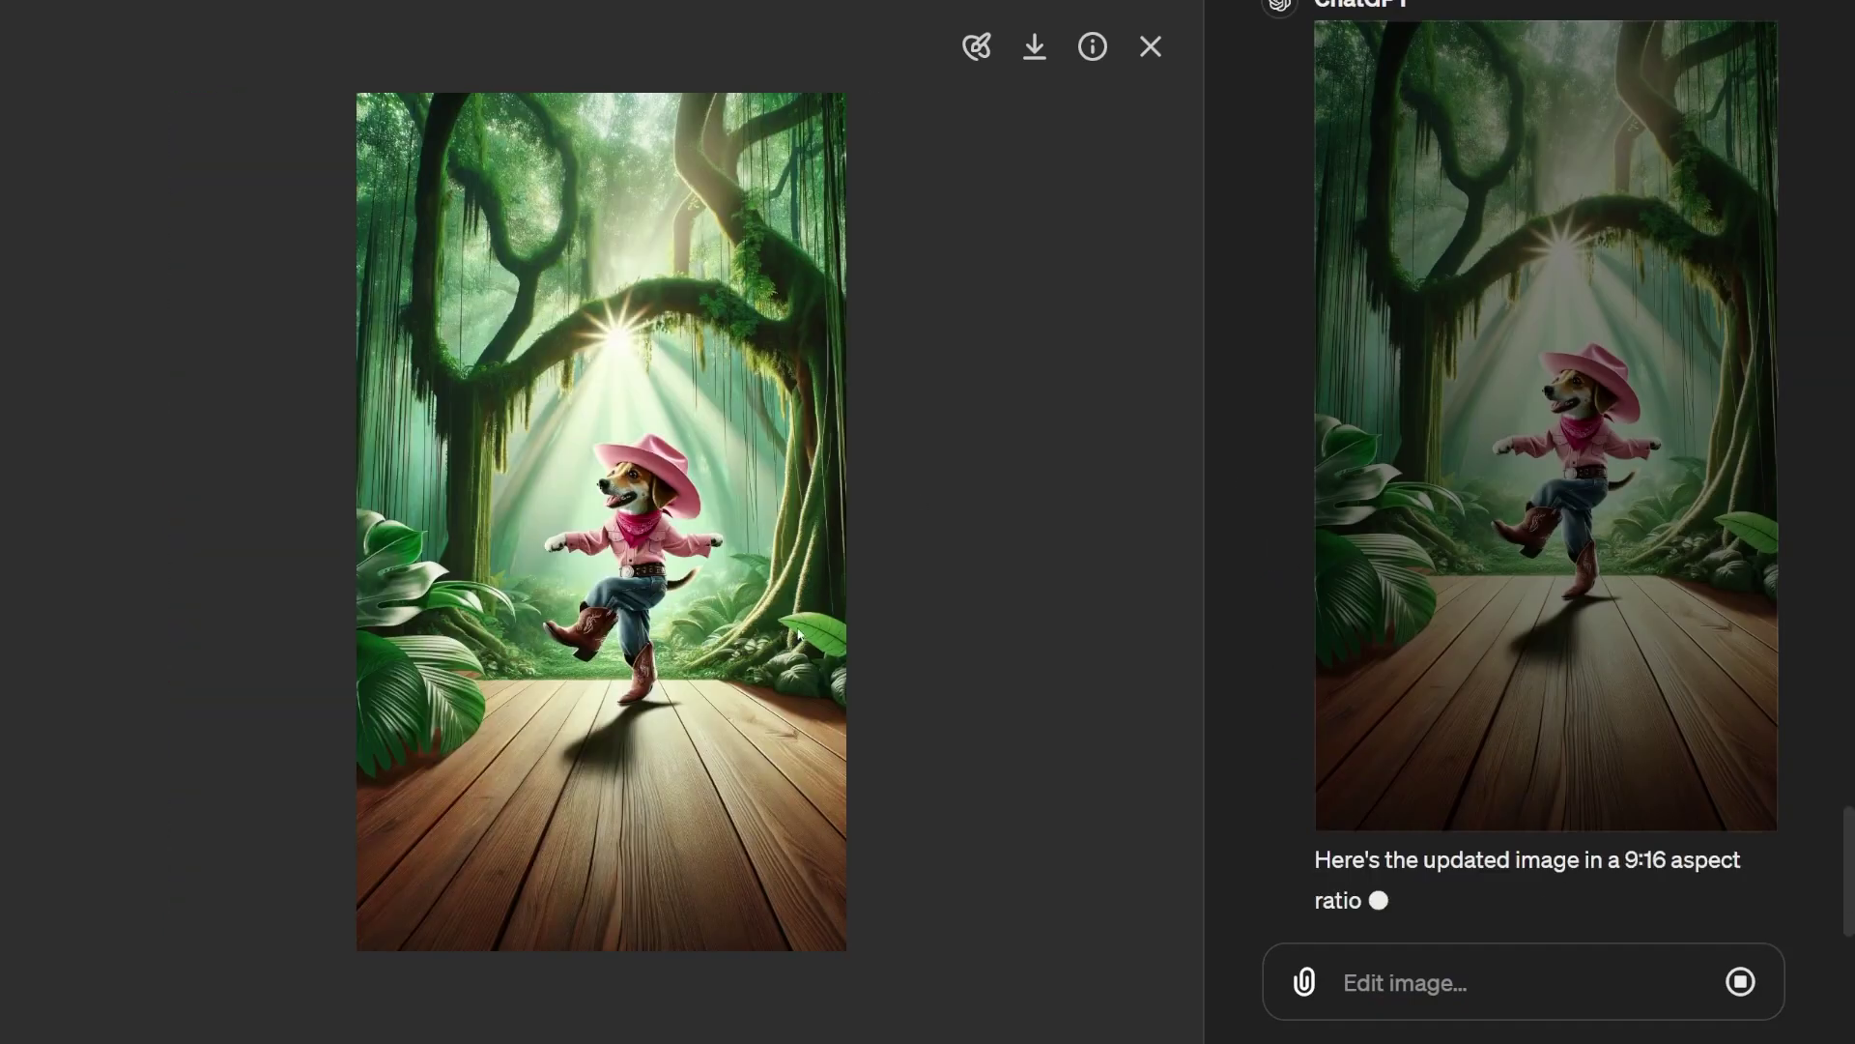
pyautogui.scroll(2, 1599, 624)
pyautogui.scroll(4, 1599, 623)
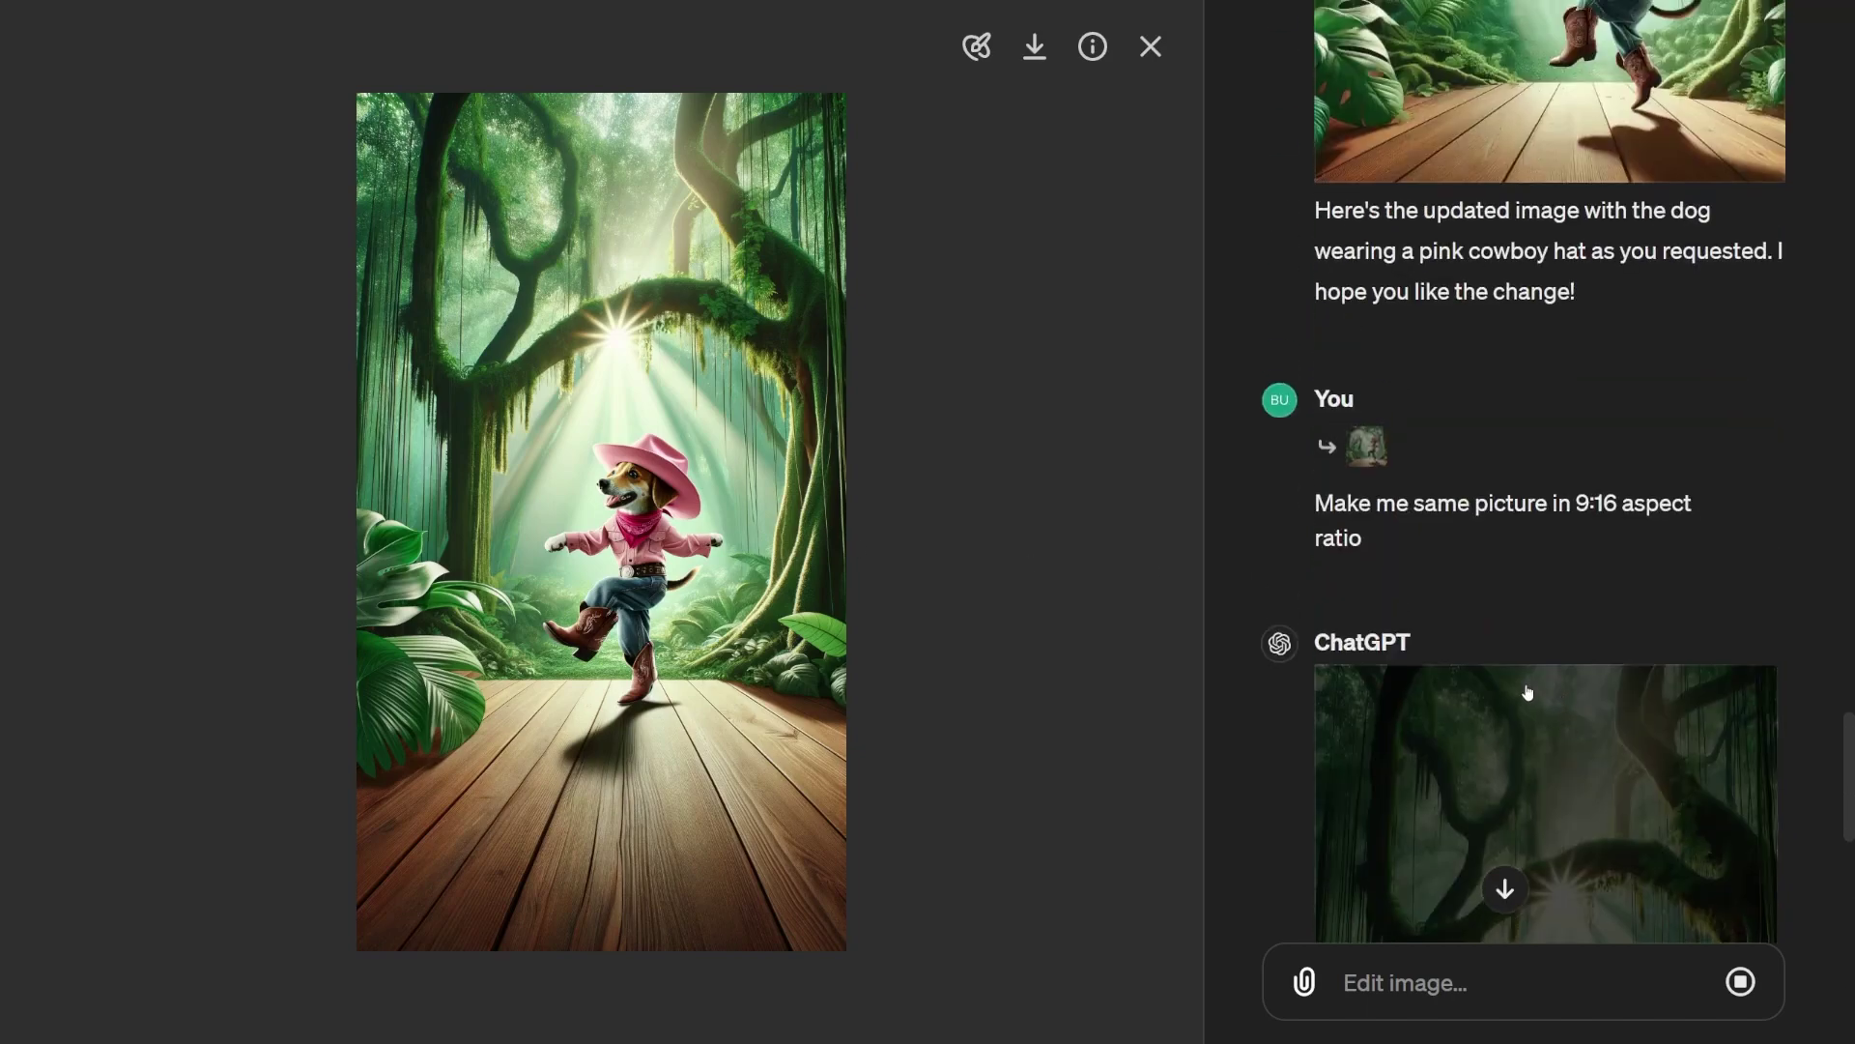
pyautogui.click(1150, 49)
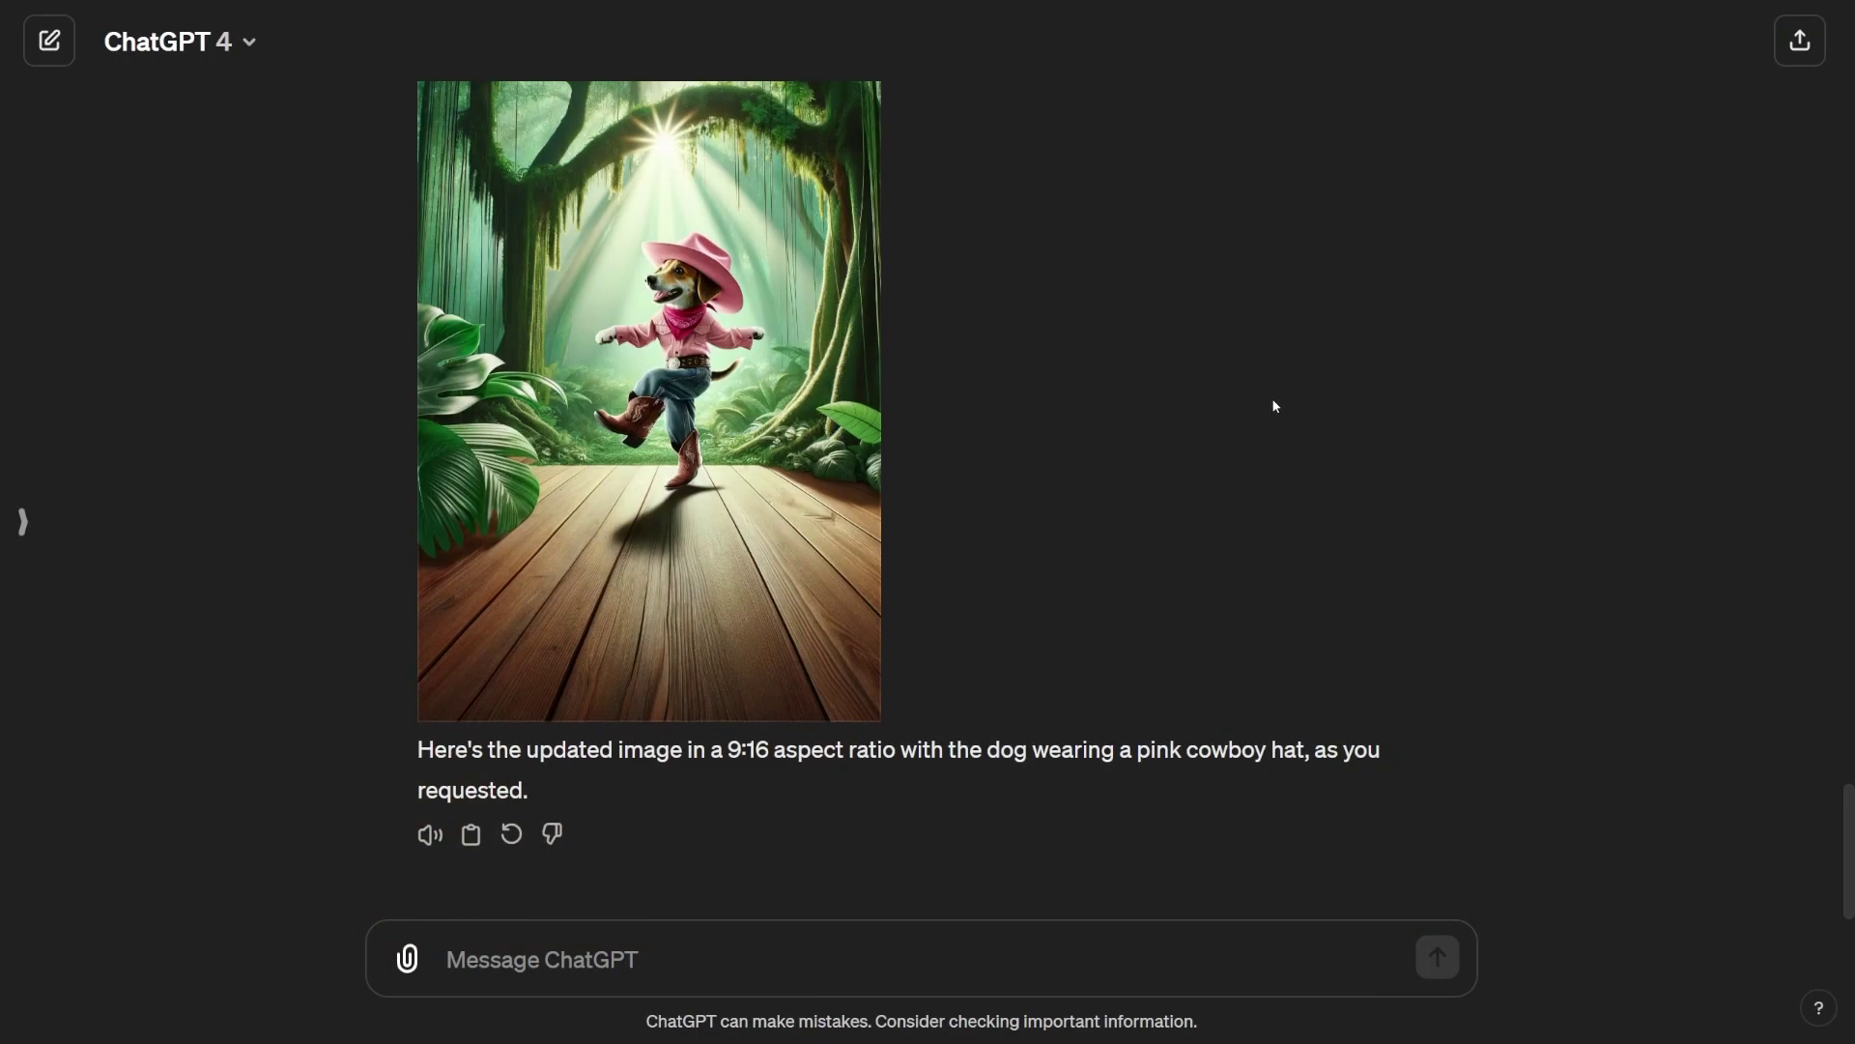
# Step: Open the 9:16 pink-hat dog image in the editor for the title request
pyautogui.scroll(9, 725, 621)
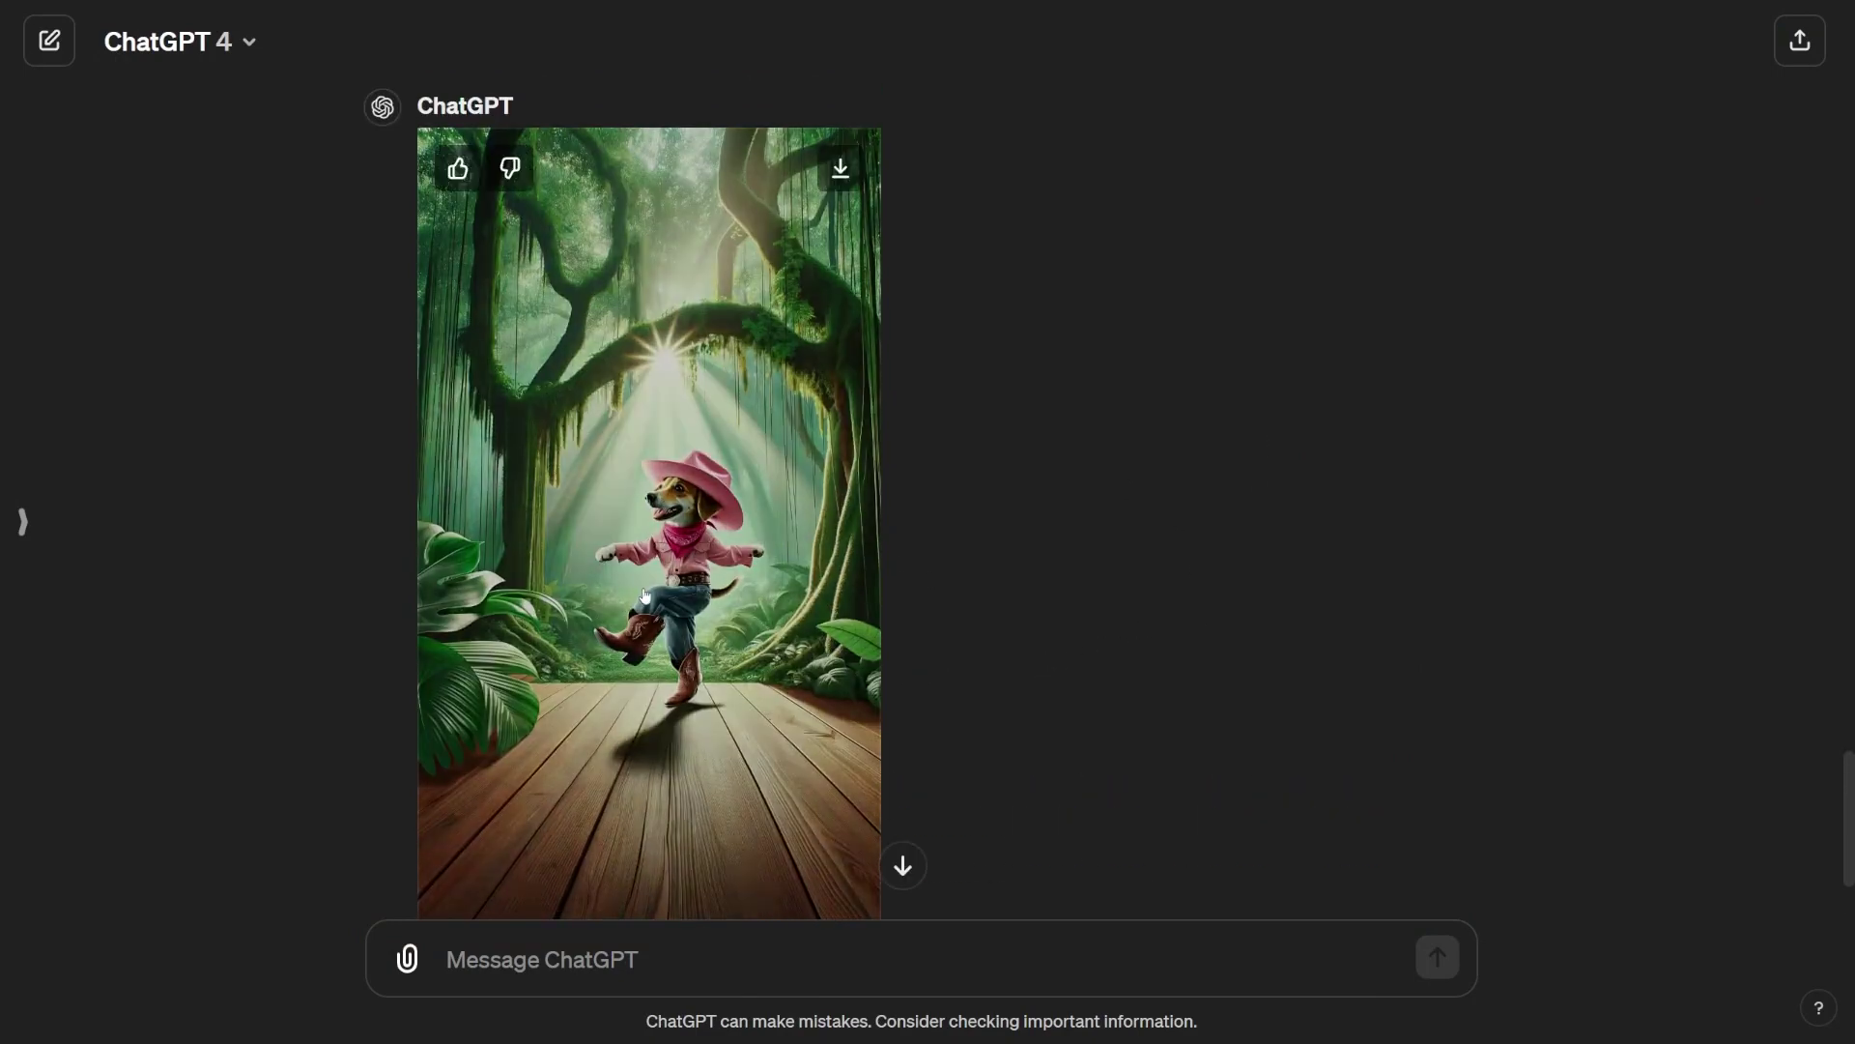
pyautogui.scroll(-10, 721, 712)
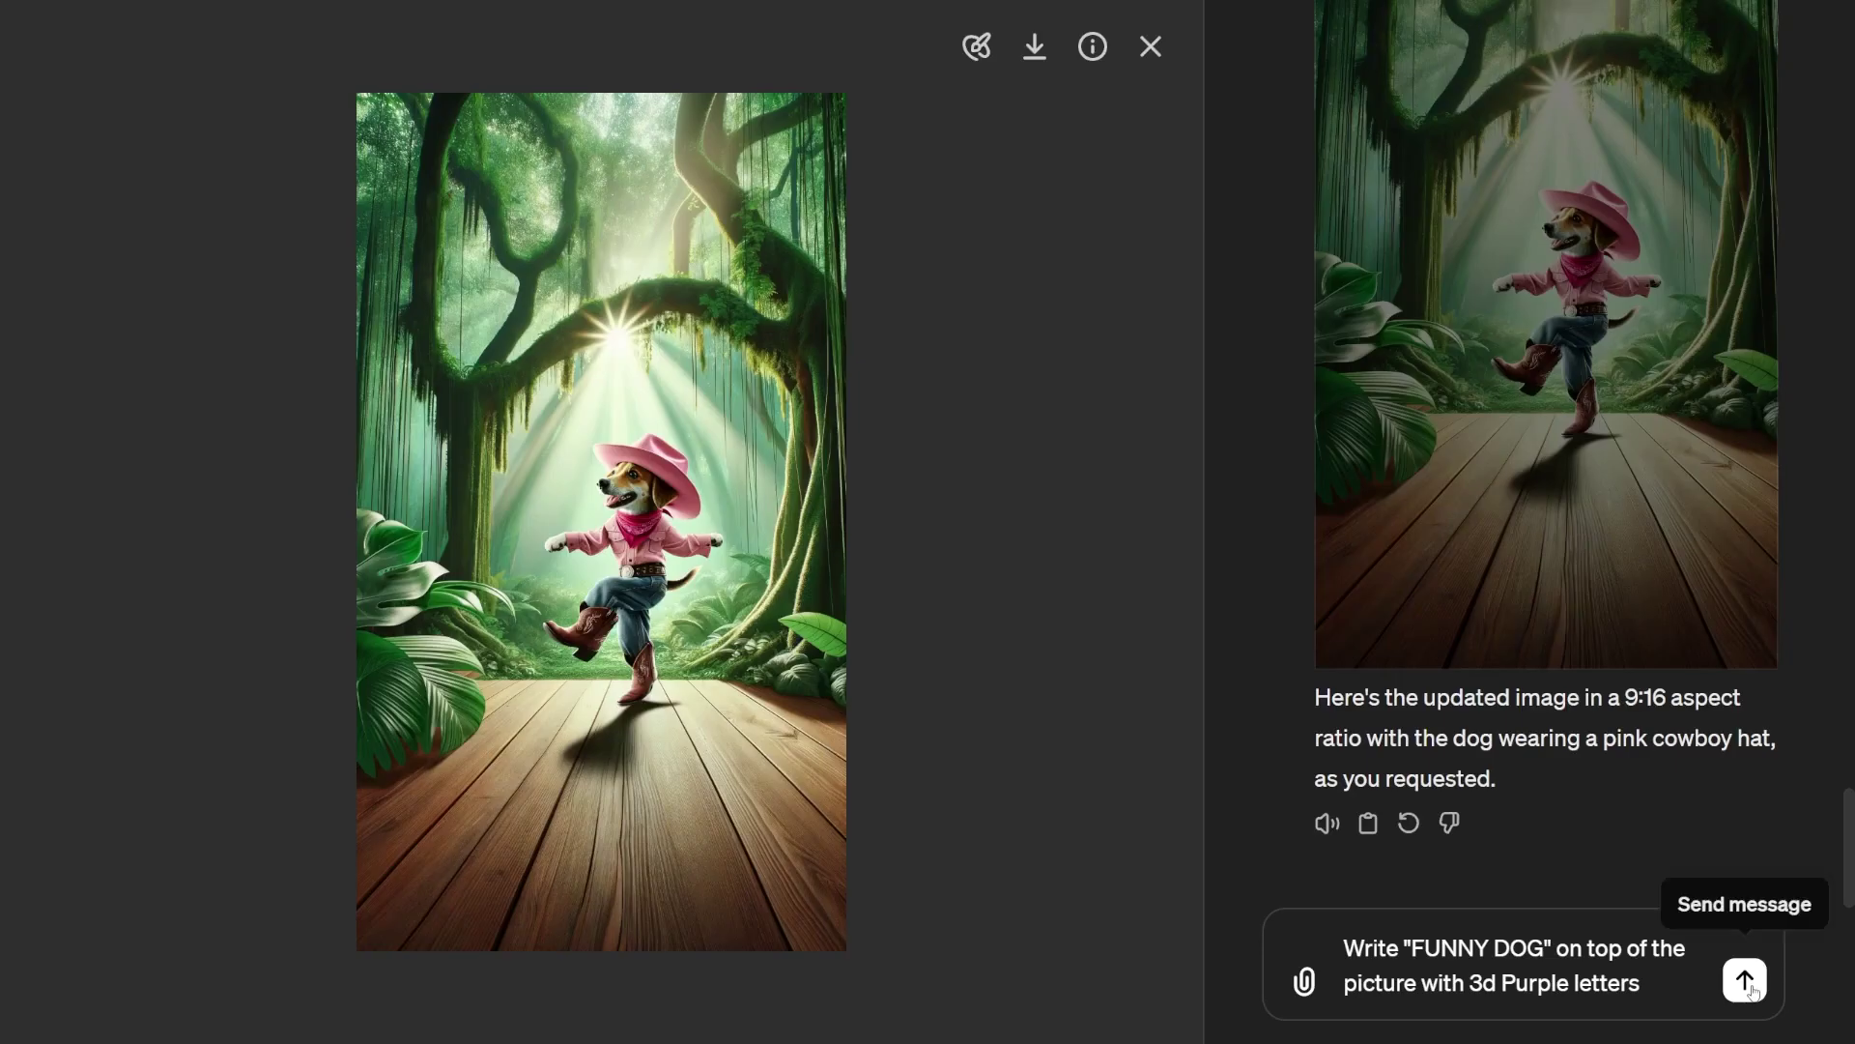
pyautogui.click(1743, 977)
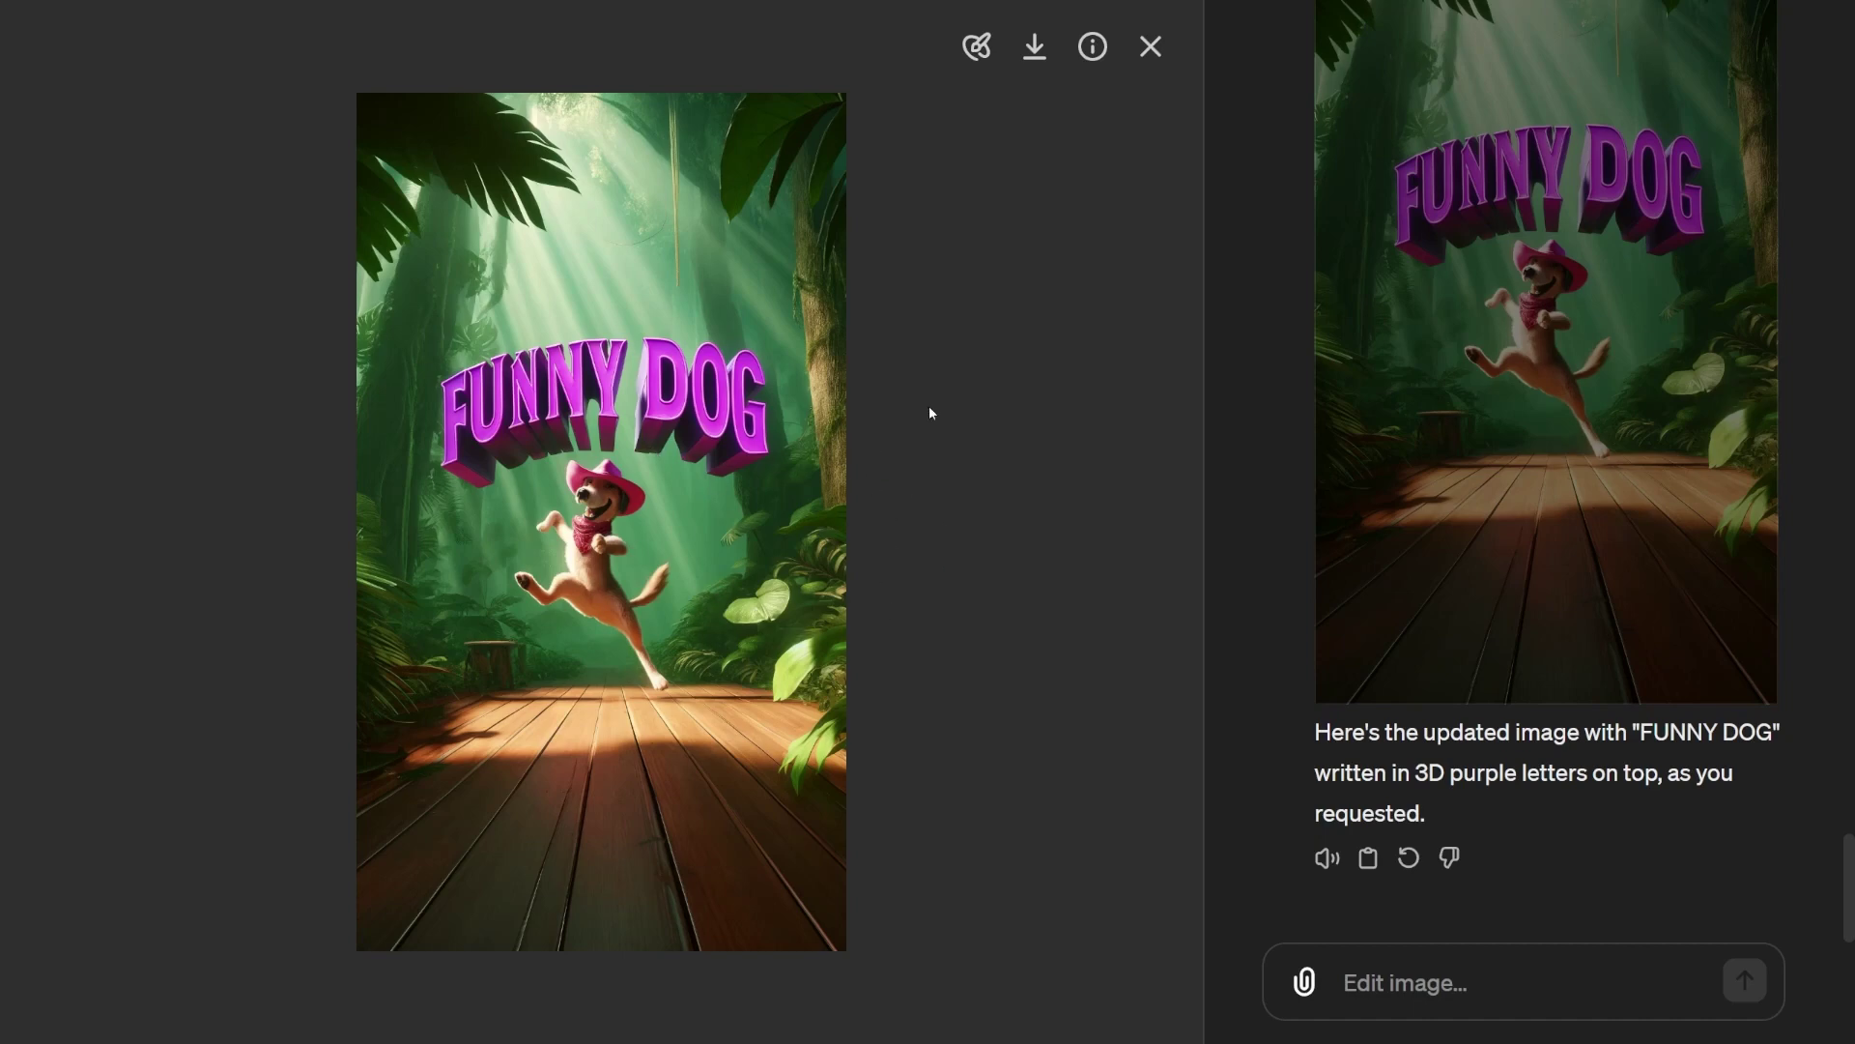
# Step: Close the image viewer to return to the chat showing the FUNNY DOG portrait
pyautogui.click(1150, 45)
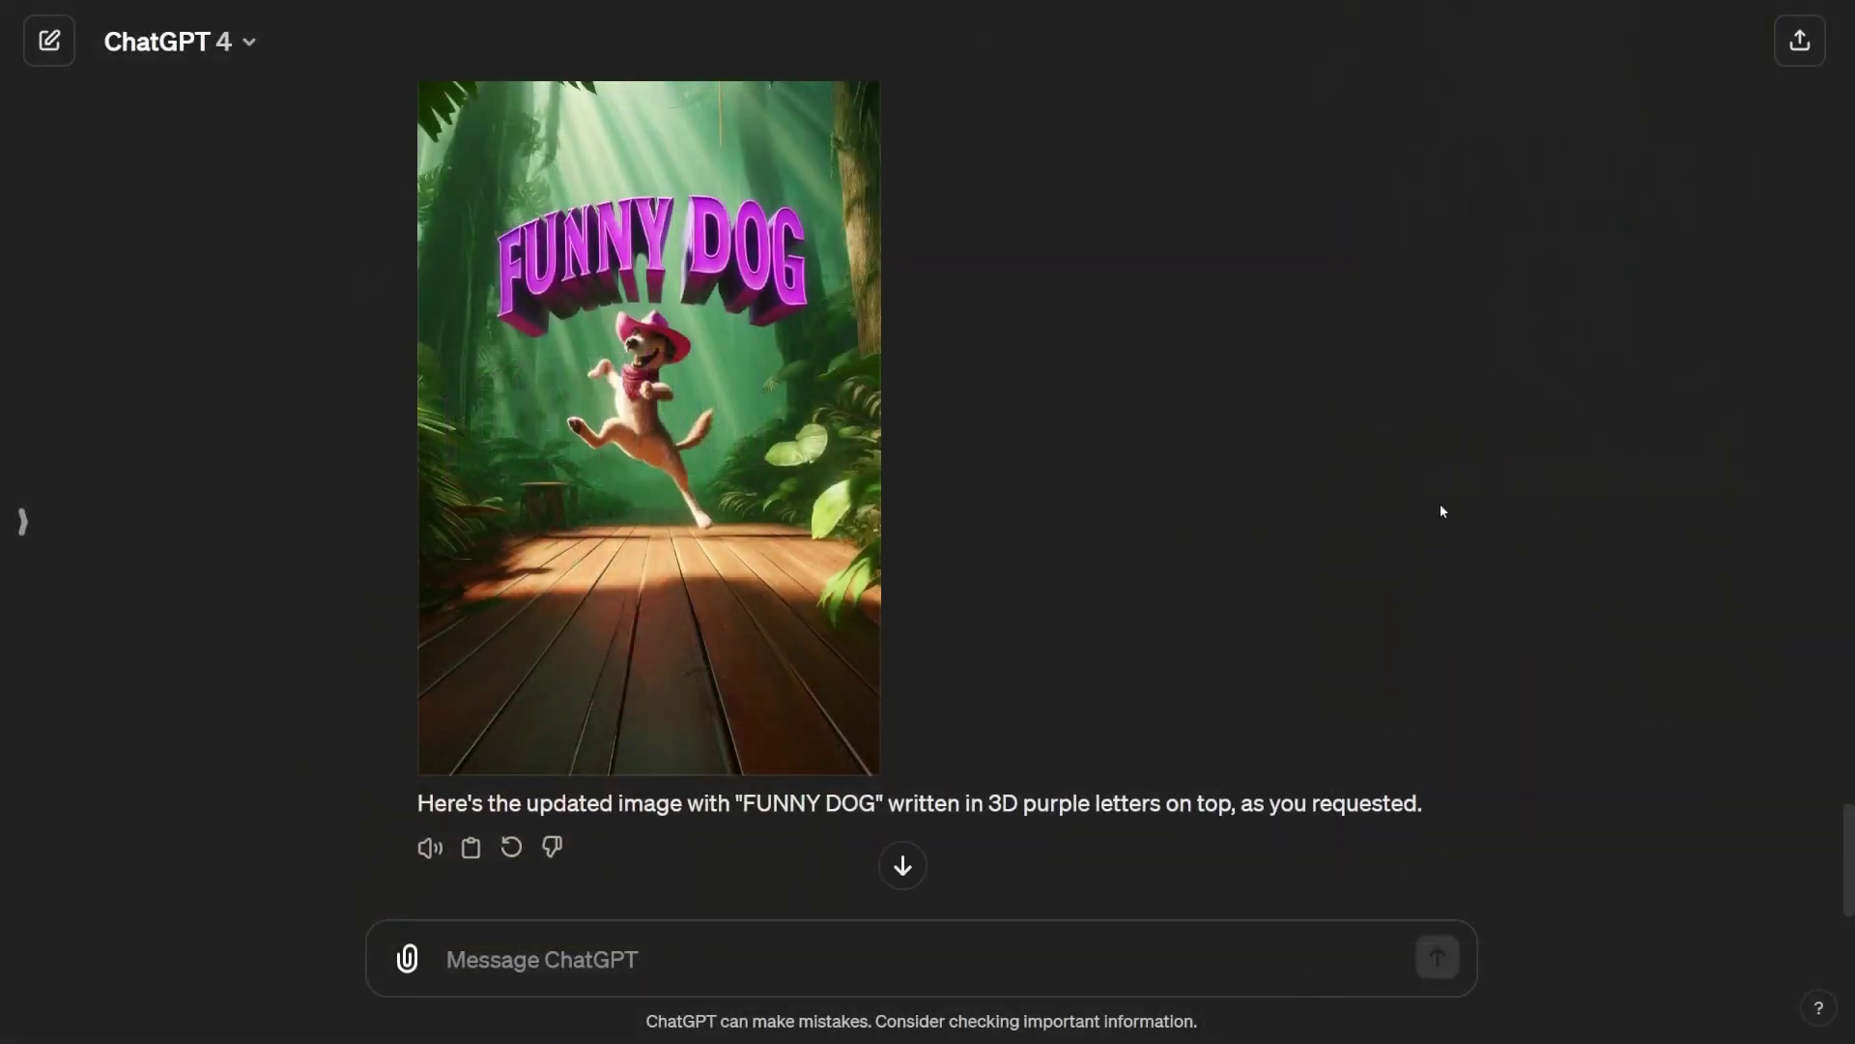
# Step: Scroll down the conversation to the newest reply with the 9:16 jungle FUNNY DOG image
pyautogui.scroll(15, 1442, 510)
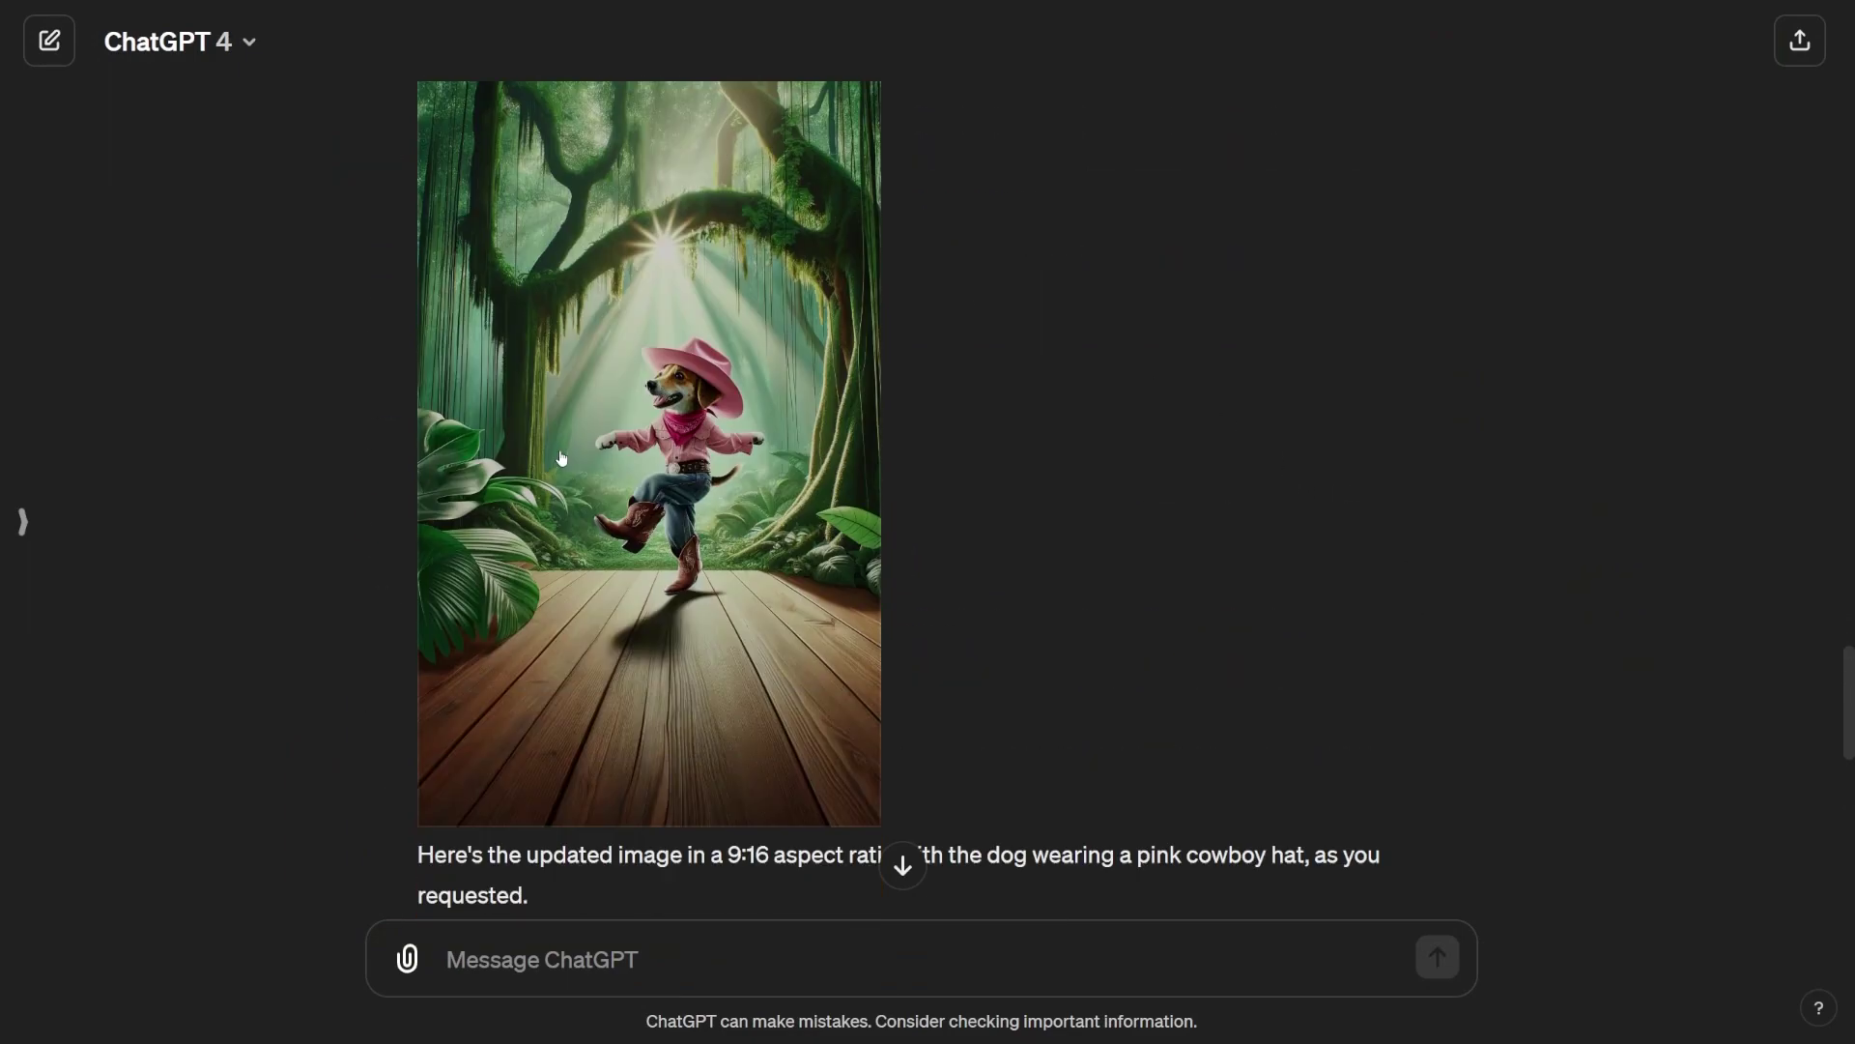
pyautogui.scroll(-10, 938, 402)
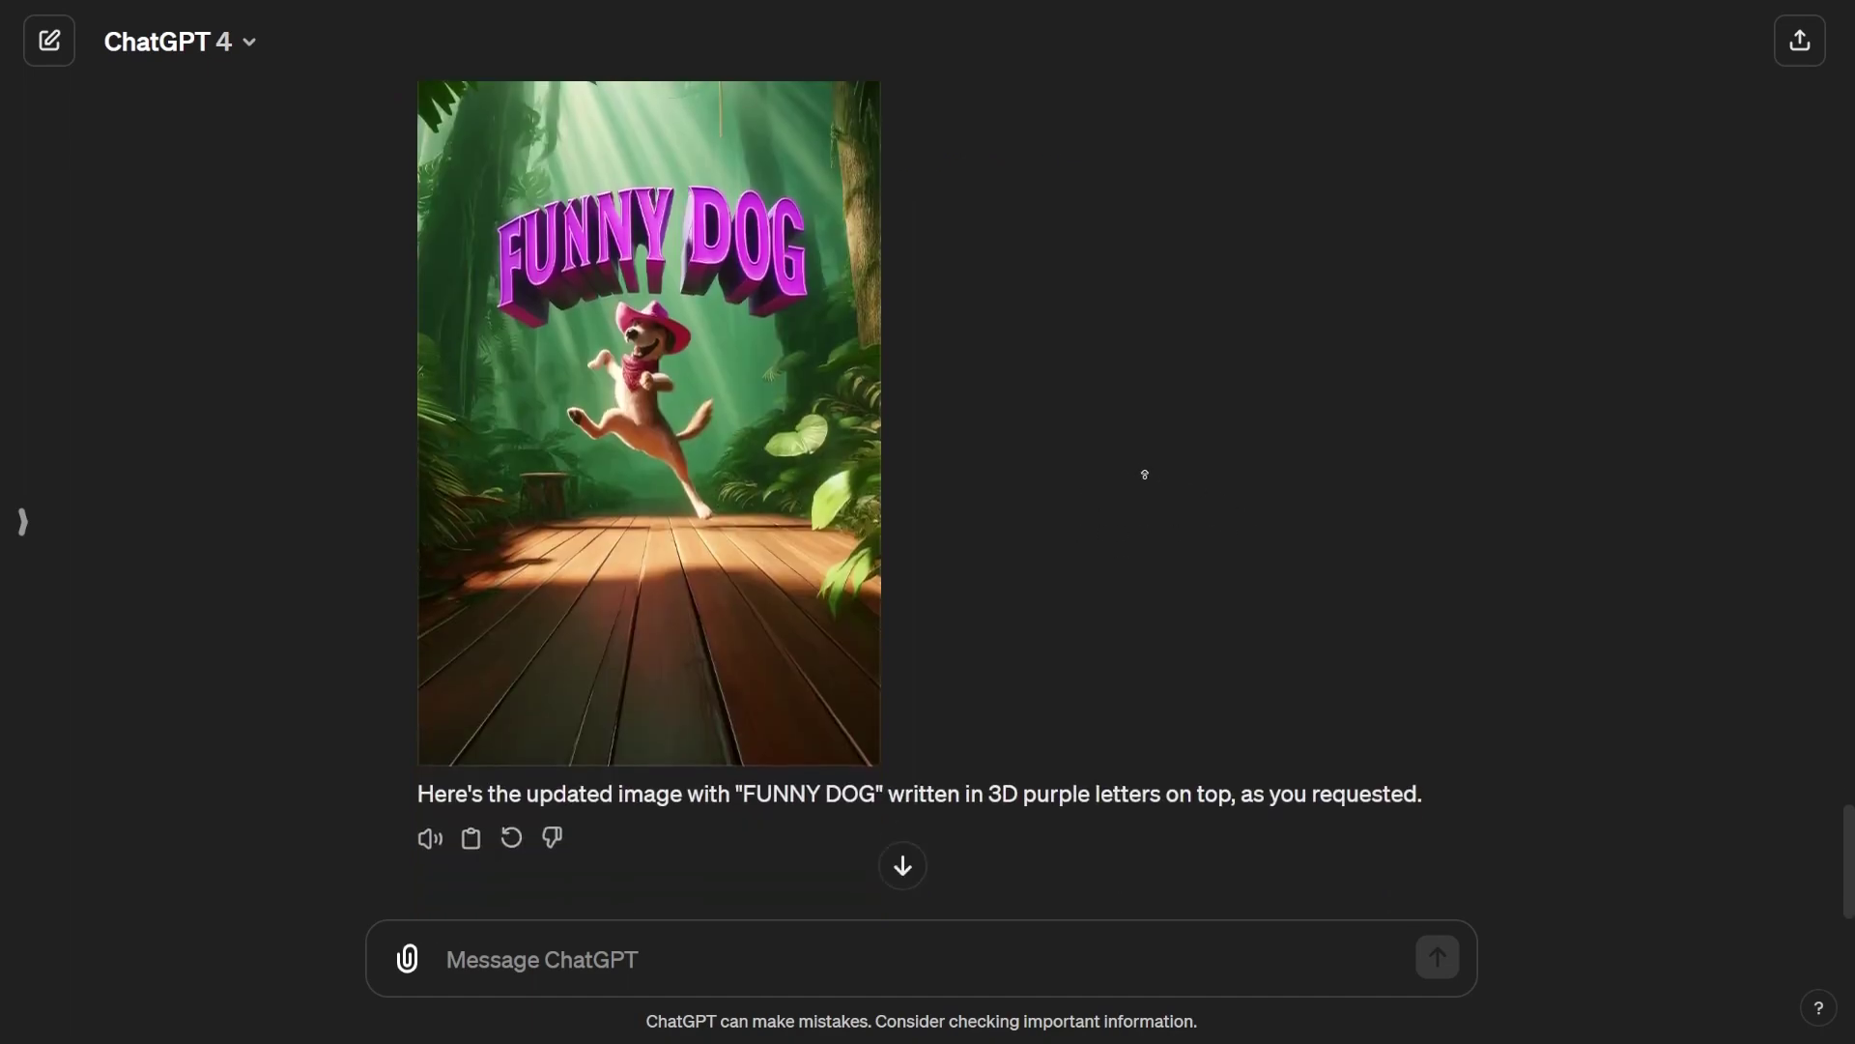
pyautogui.scroll(2, 1144, 474)
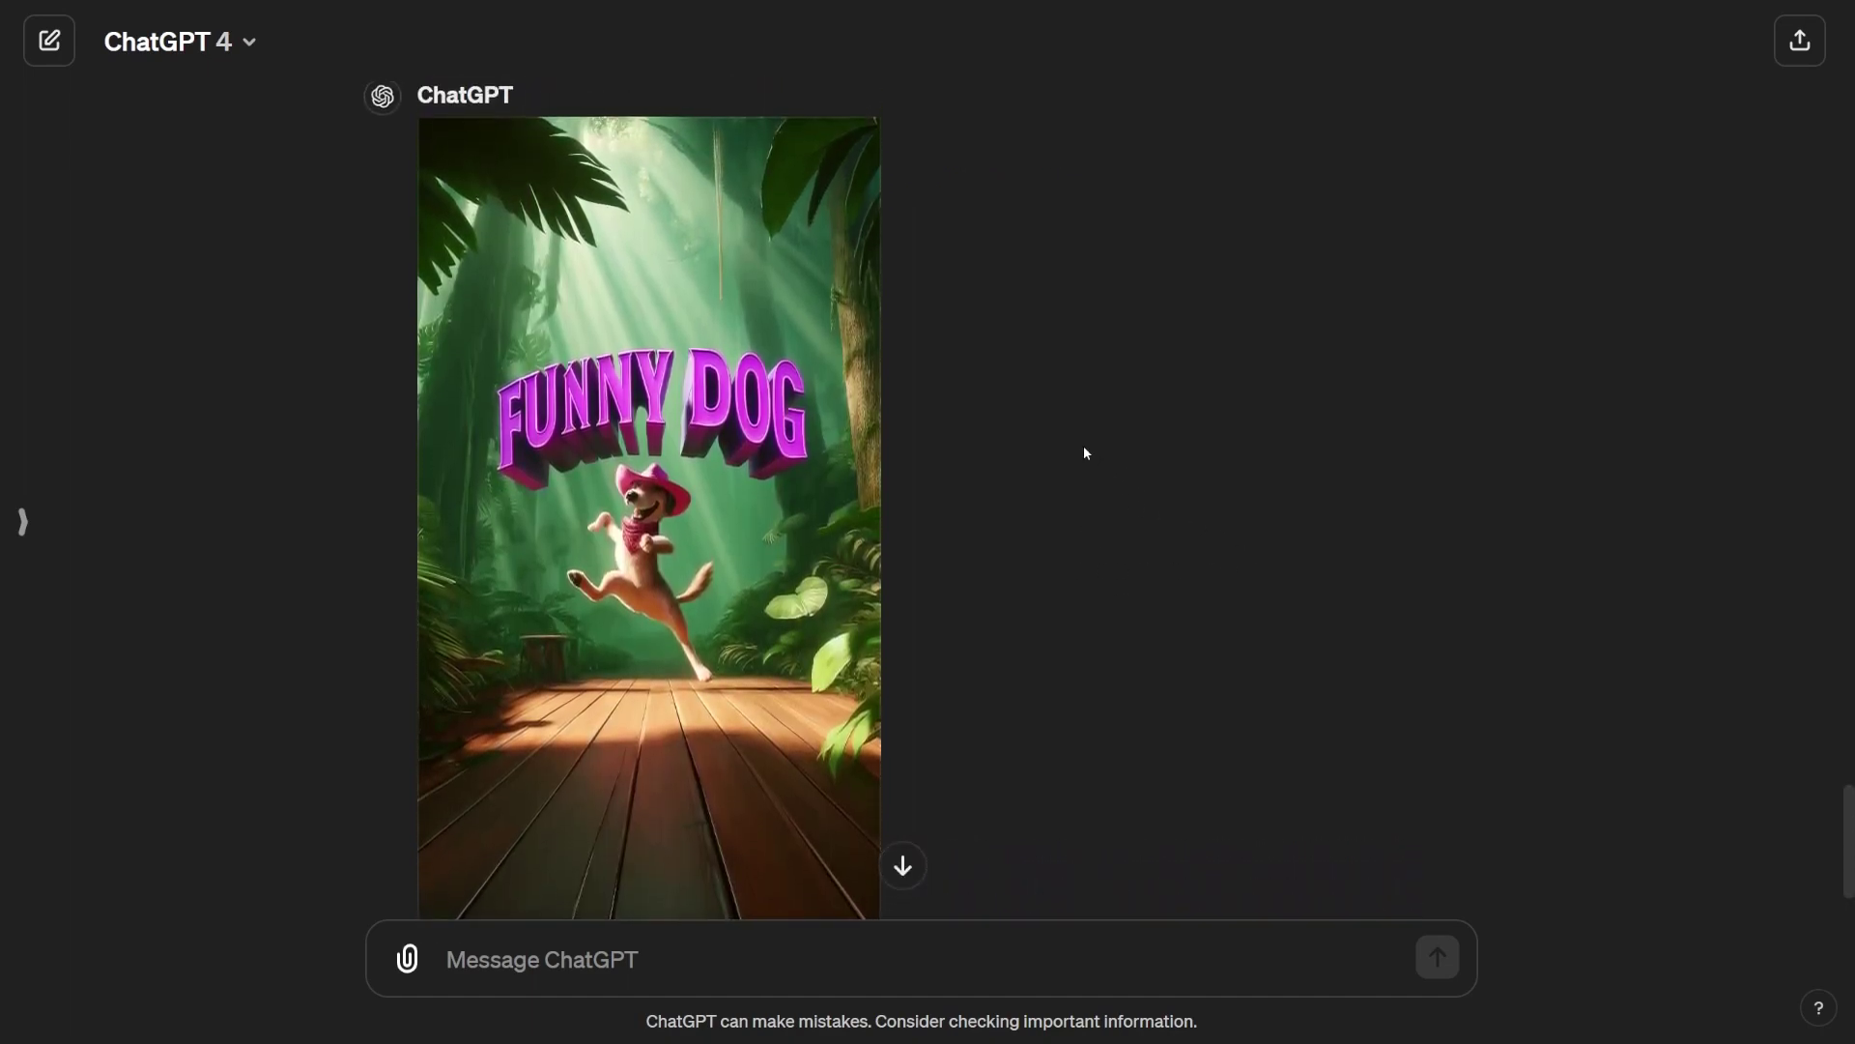
pyautogui.scroll(20, 971, 210)
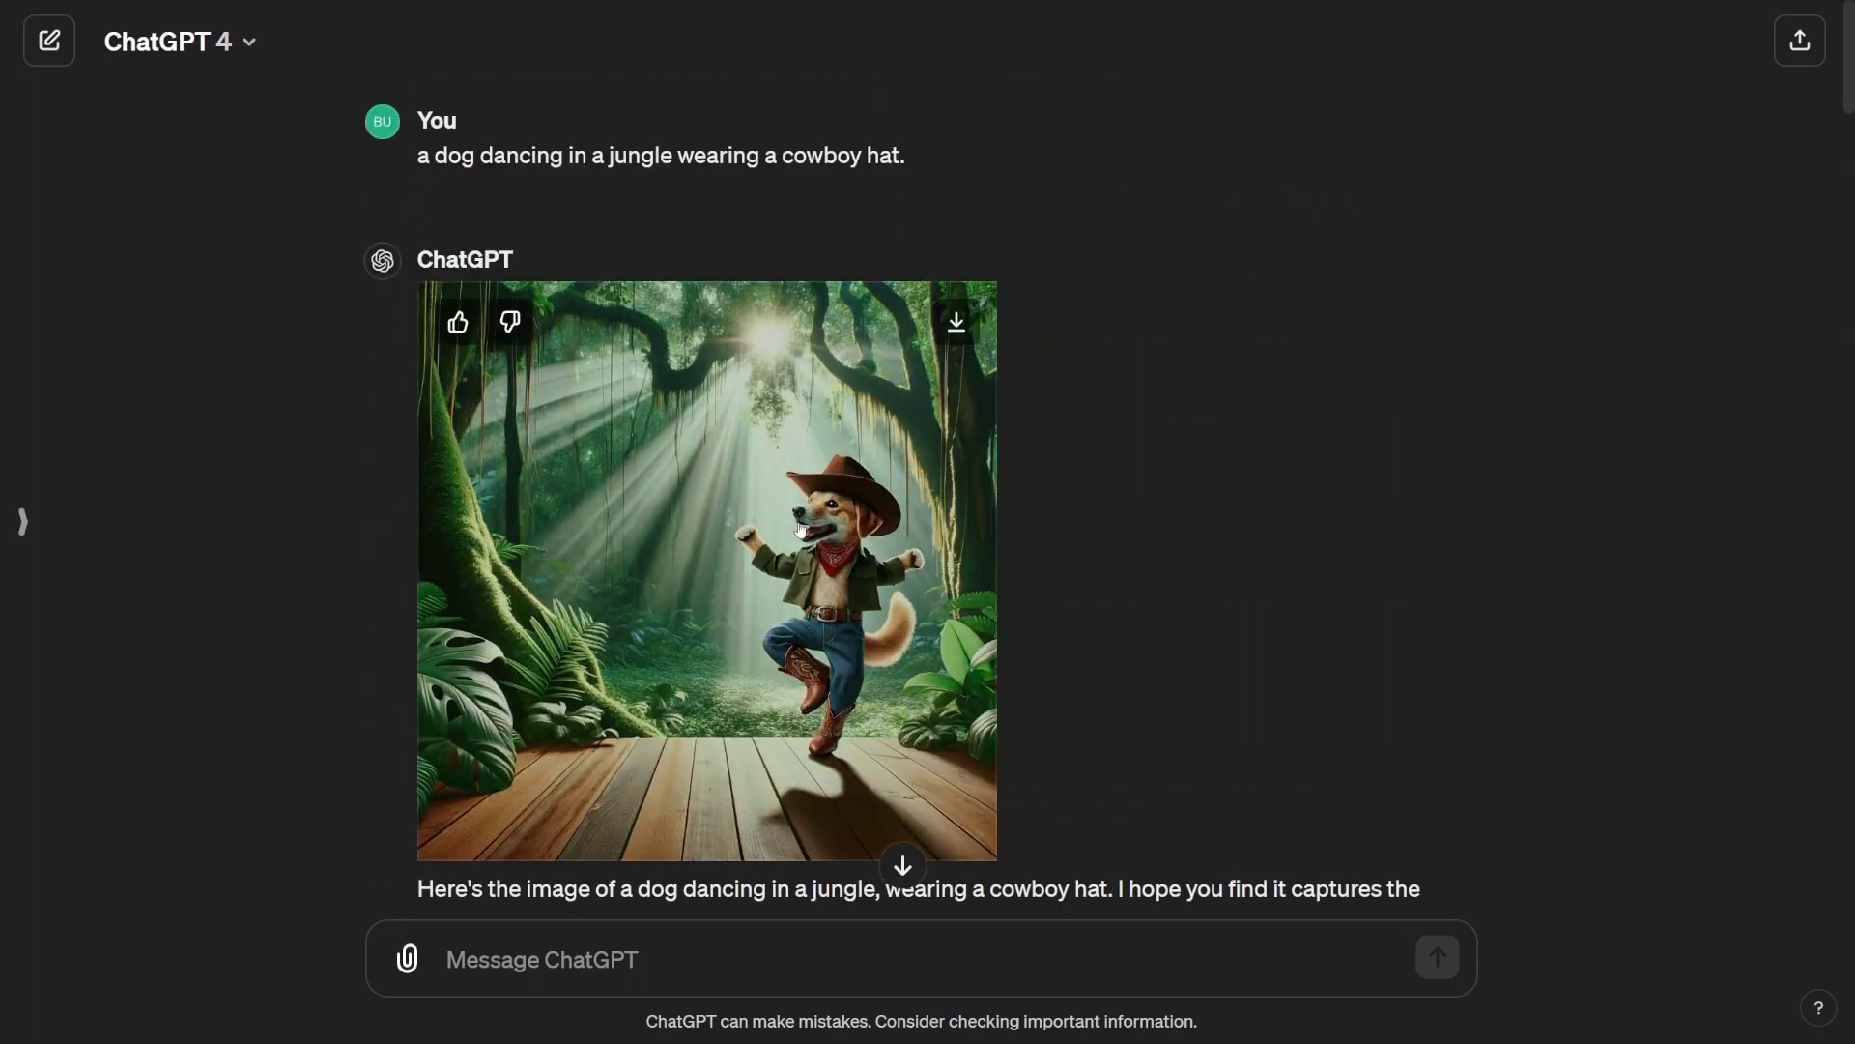
pyautogui.scroll(-5, 800, 530)
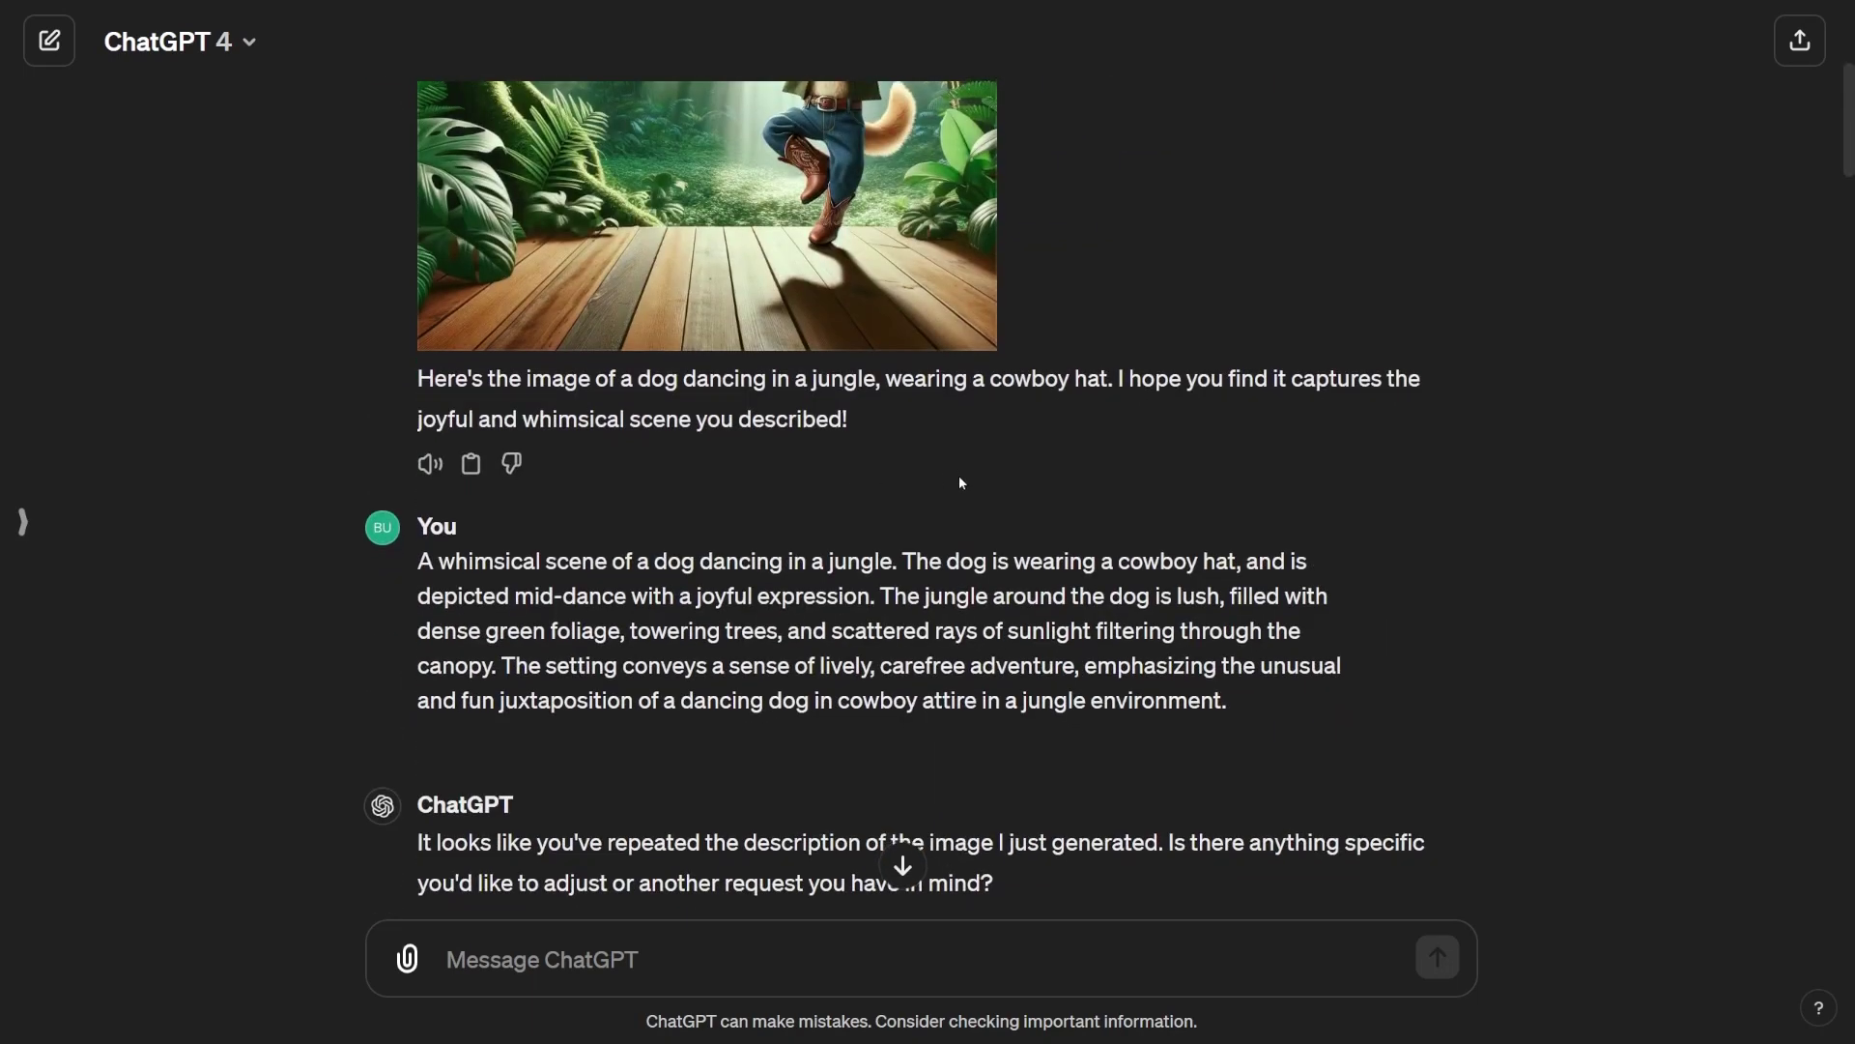
pyautogui.scroll(-18, 961, 483)
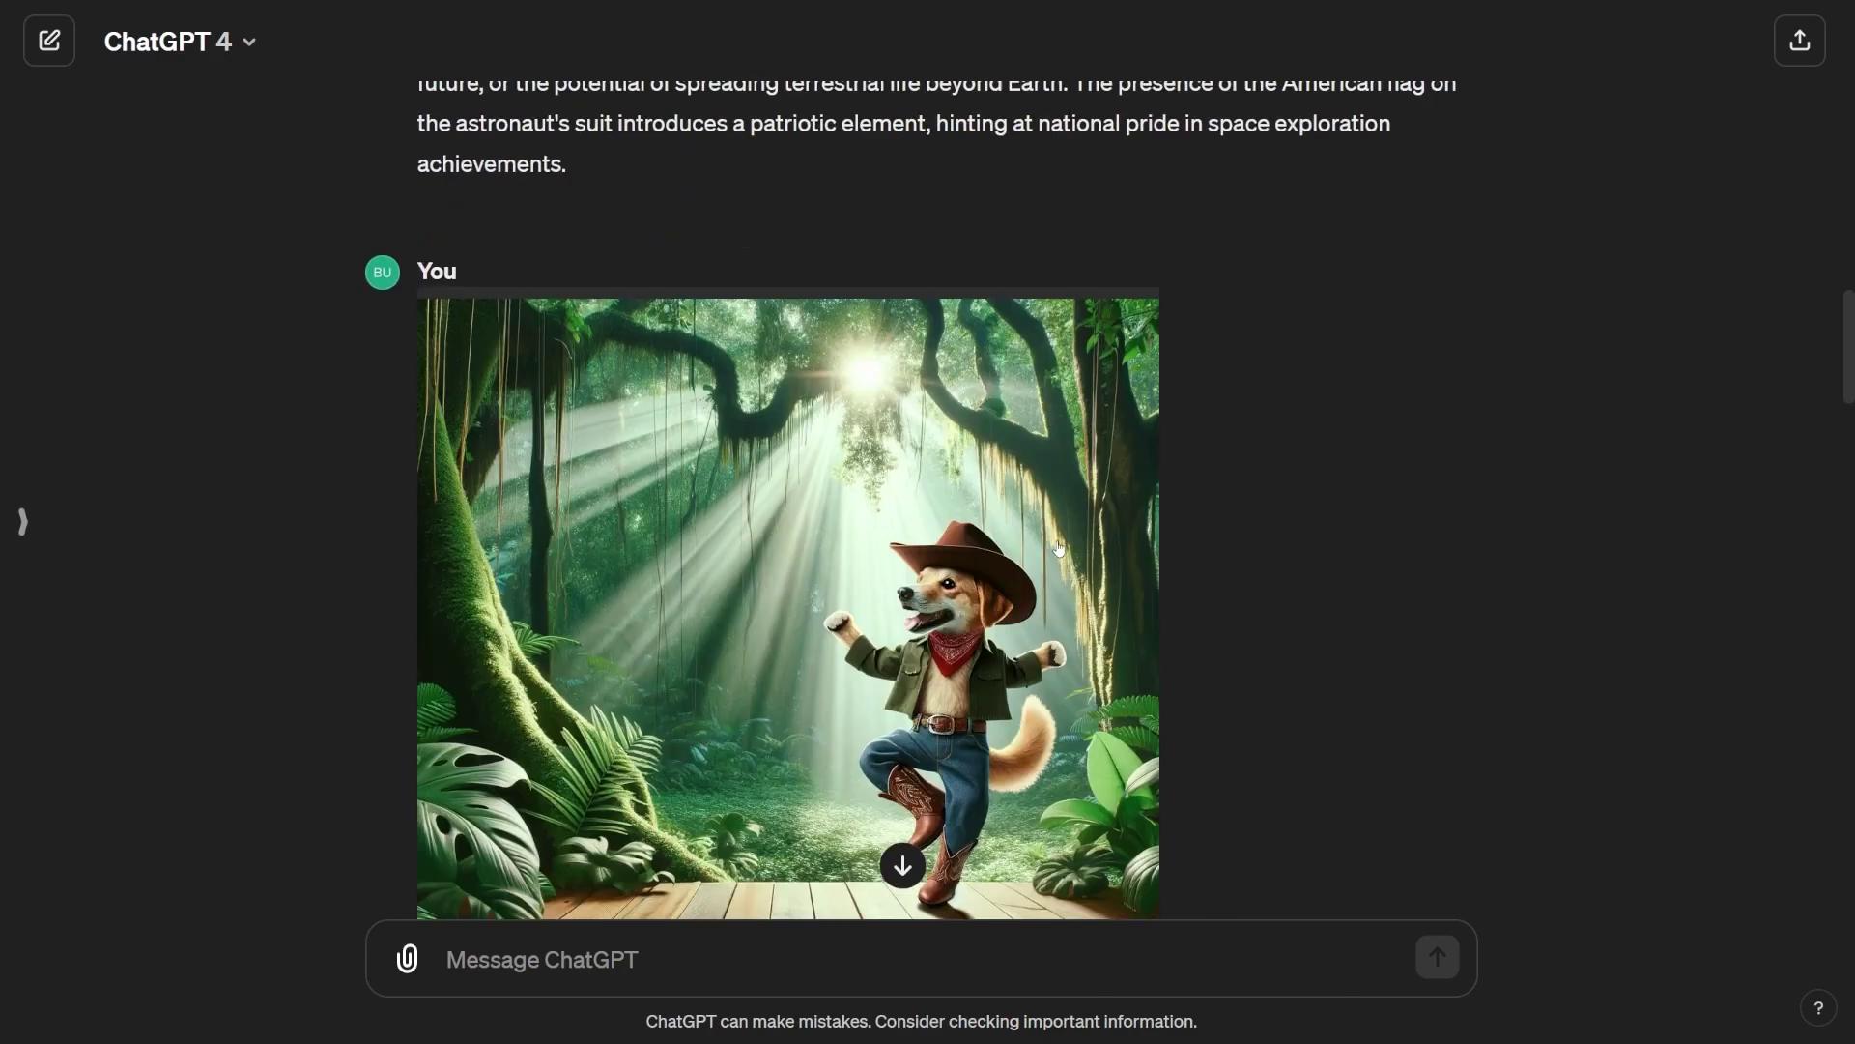
pyautogui.scroll(-3, 1058, 549)
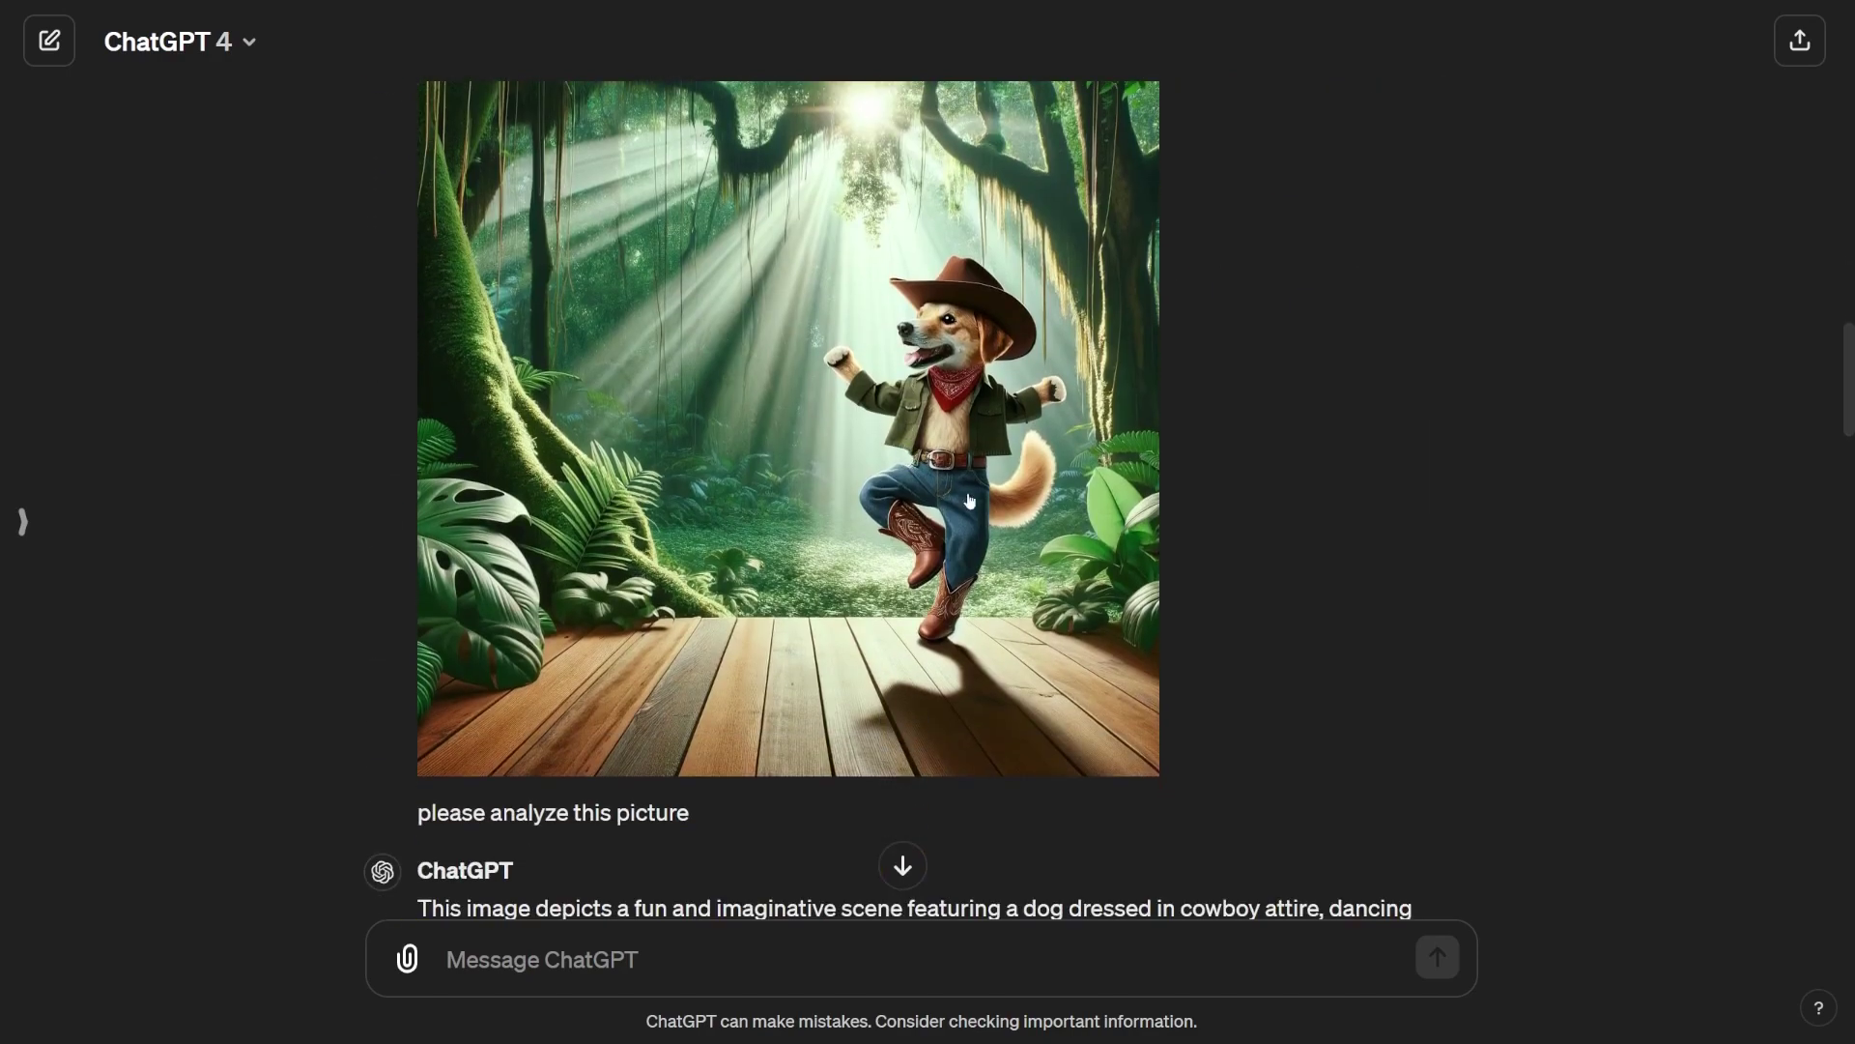
pyautogui.scroll(-8, 1314, 538)
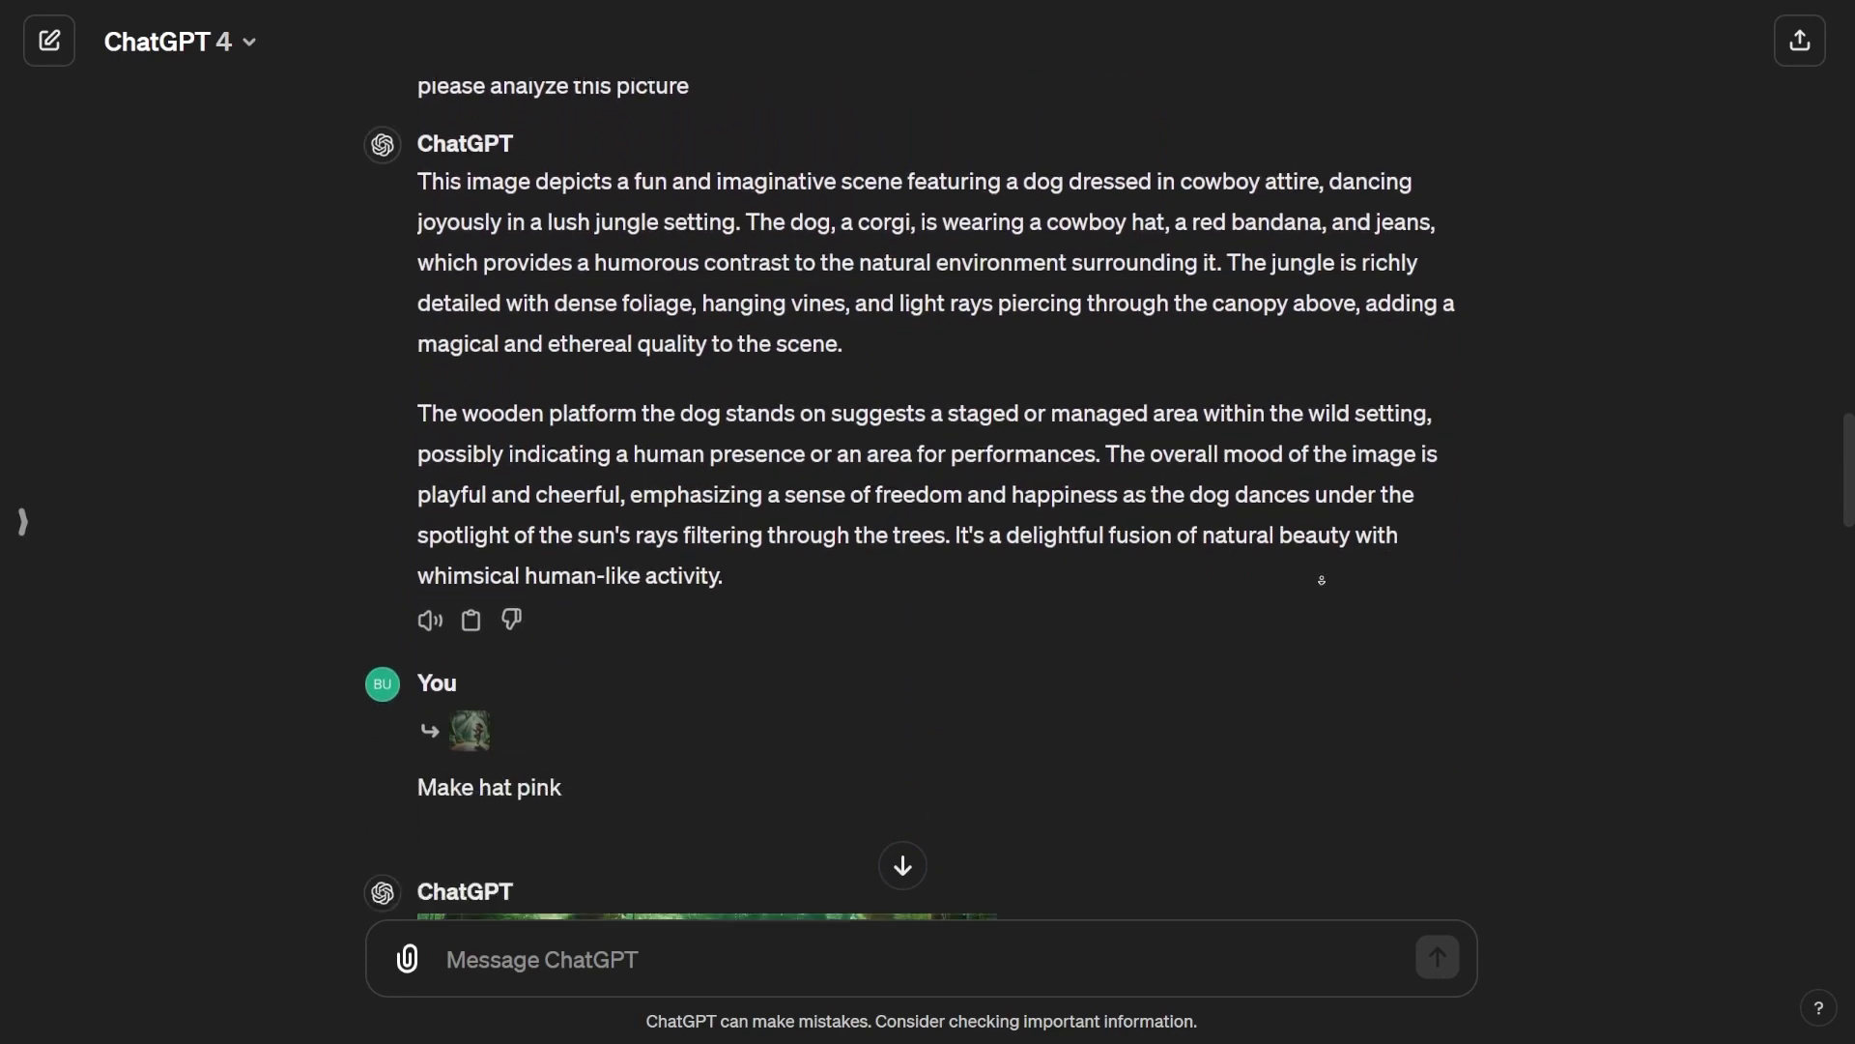
pyautogui.scroll(-9, 1322, 580)
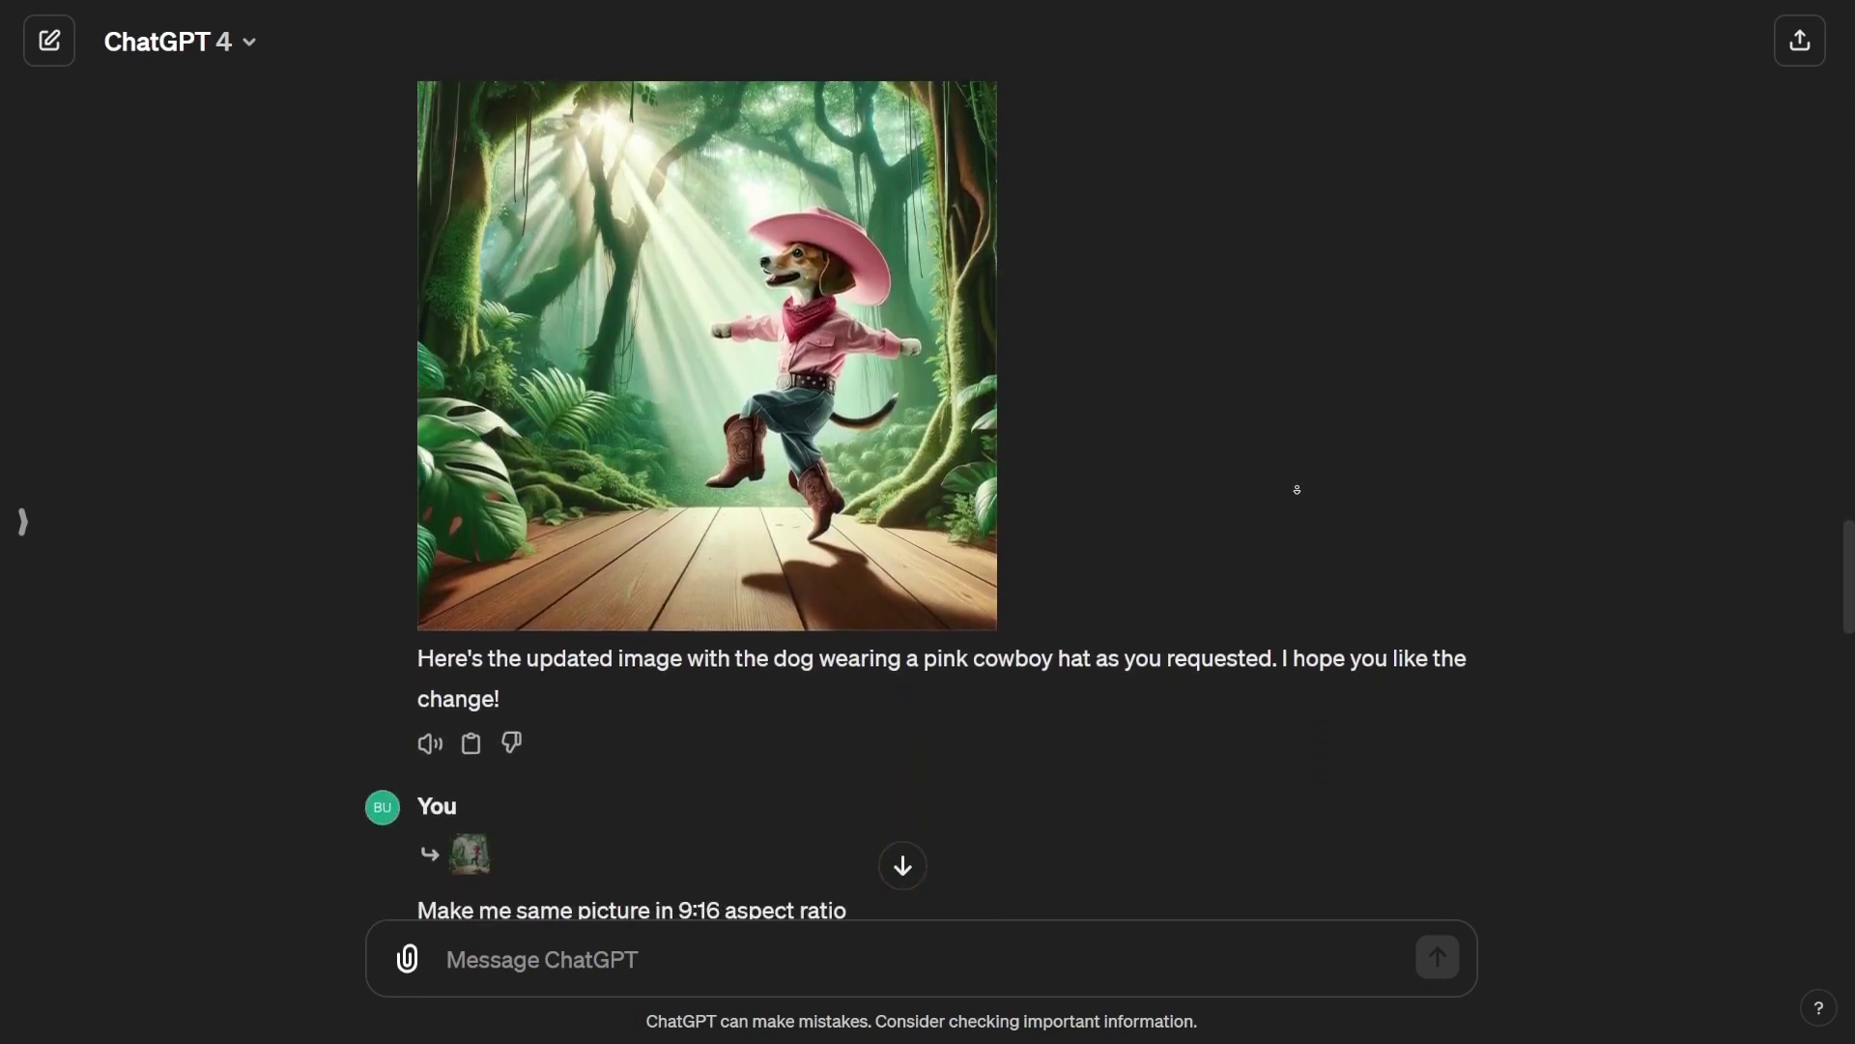
pyautogui.scroll(-3, 1297, 490)
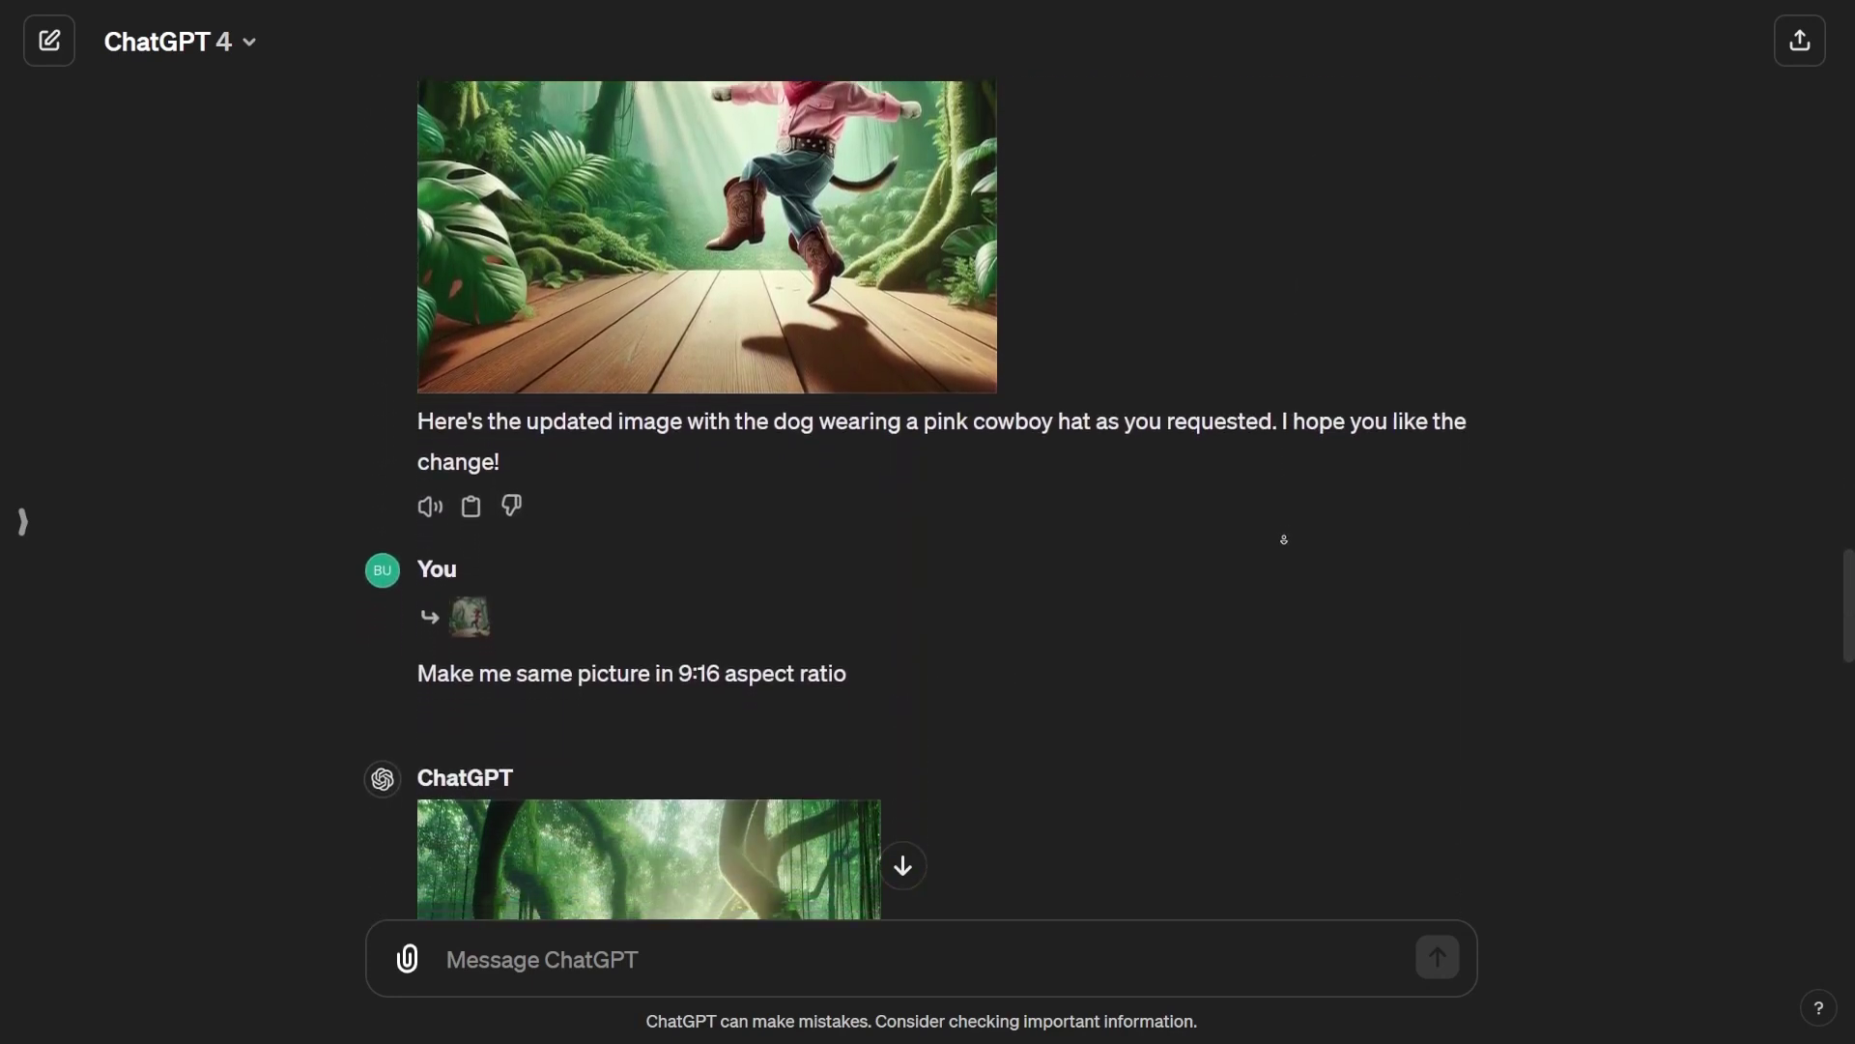
pyautogui.scroll(-9, 1283, 540)
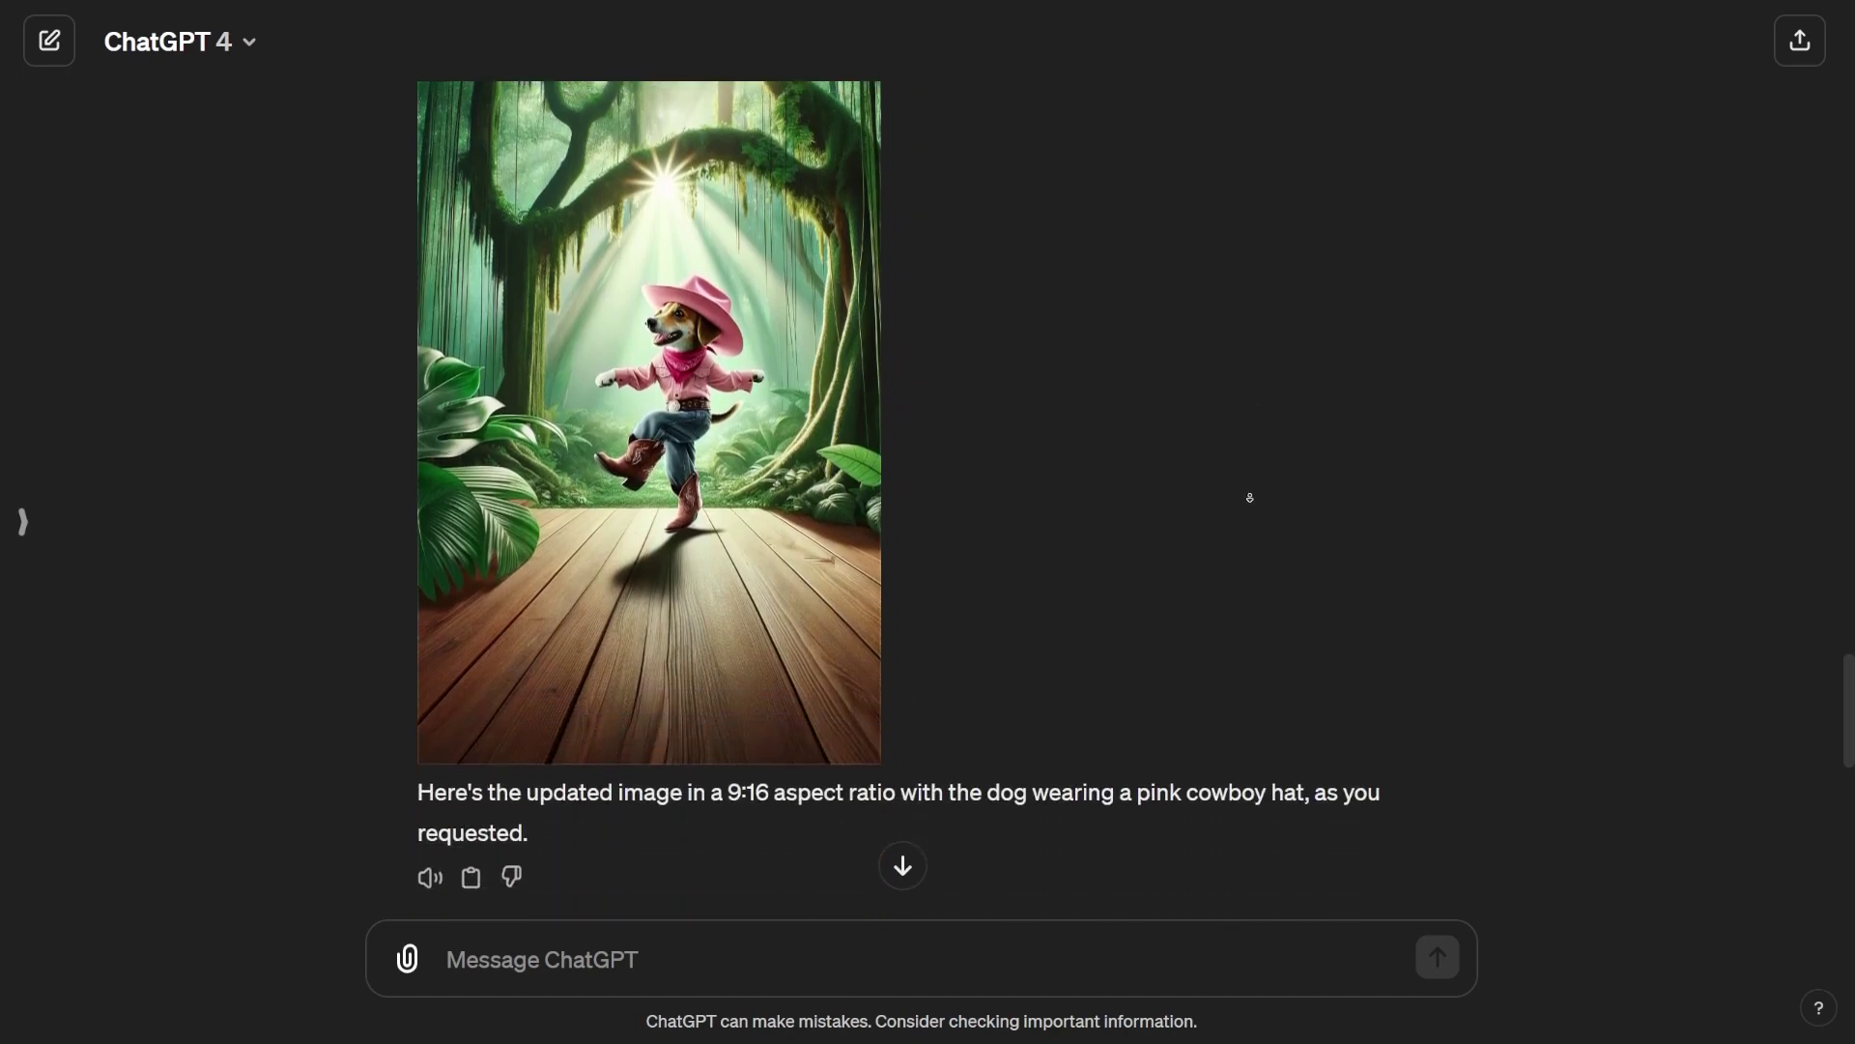
pyautogui.scroll(-9, 1249, 498)
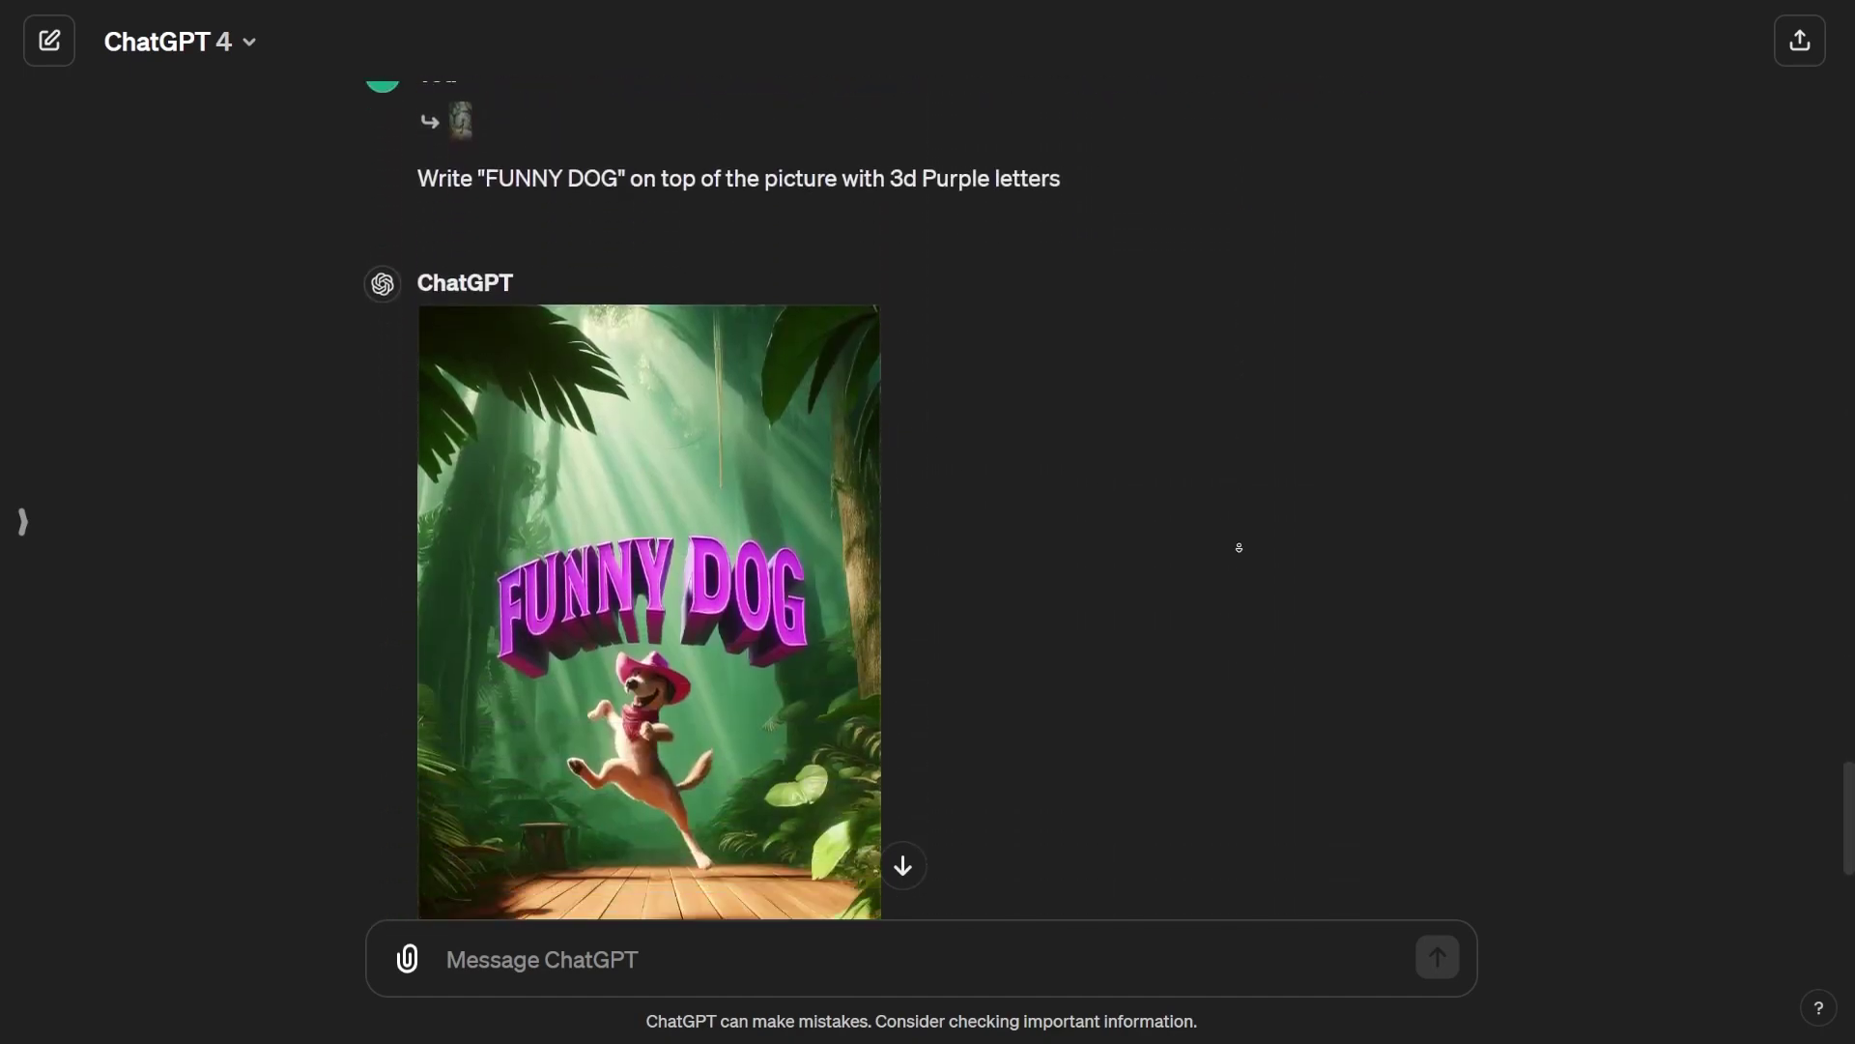
pyautogui.scroll(-3, 1239, 548)
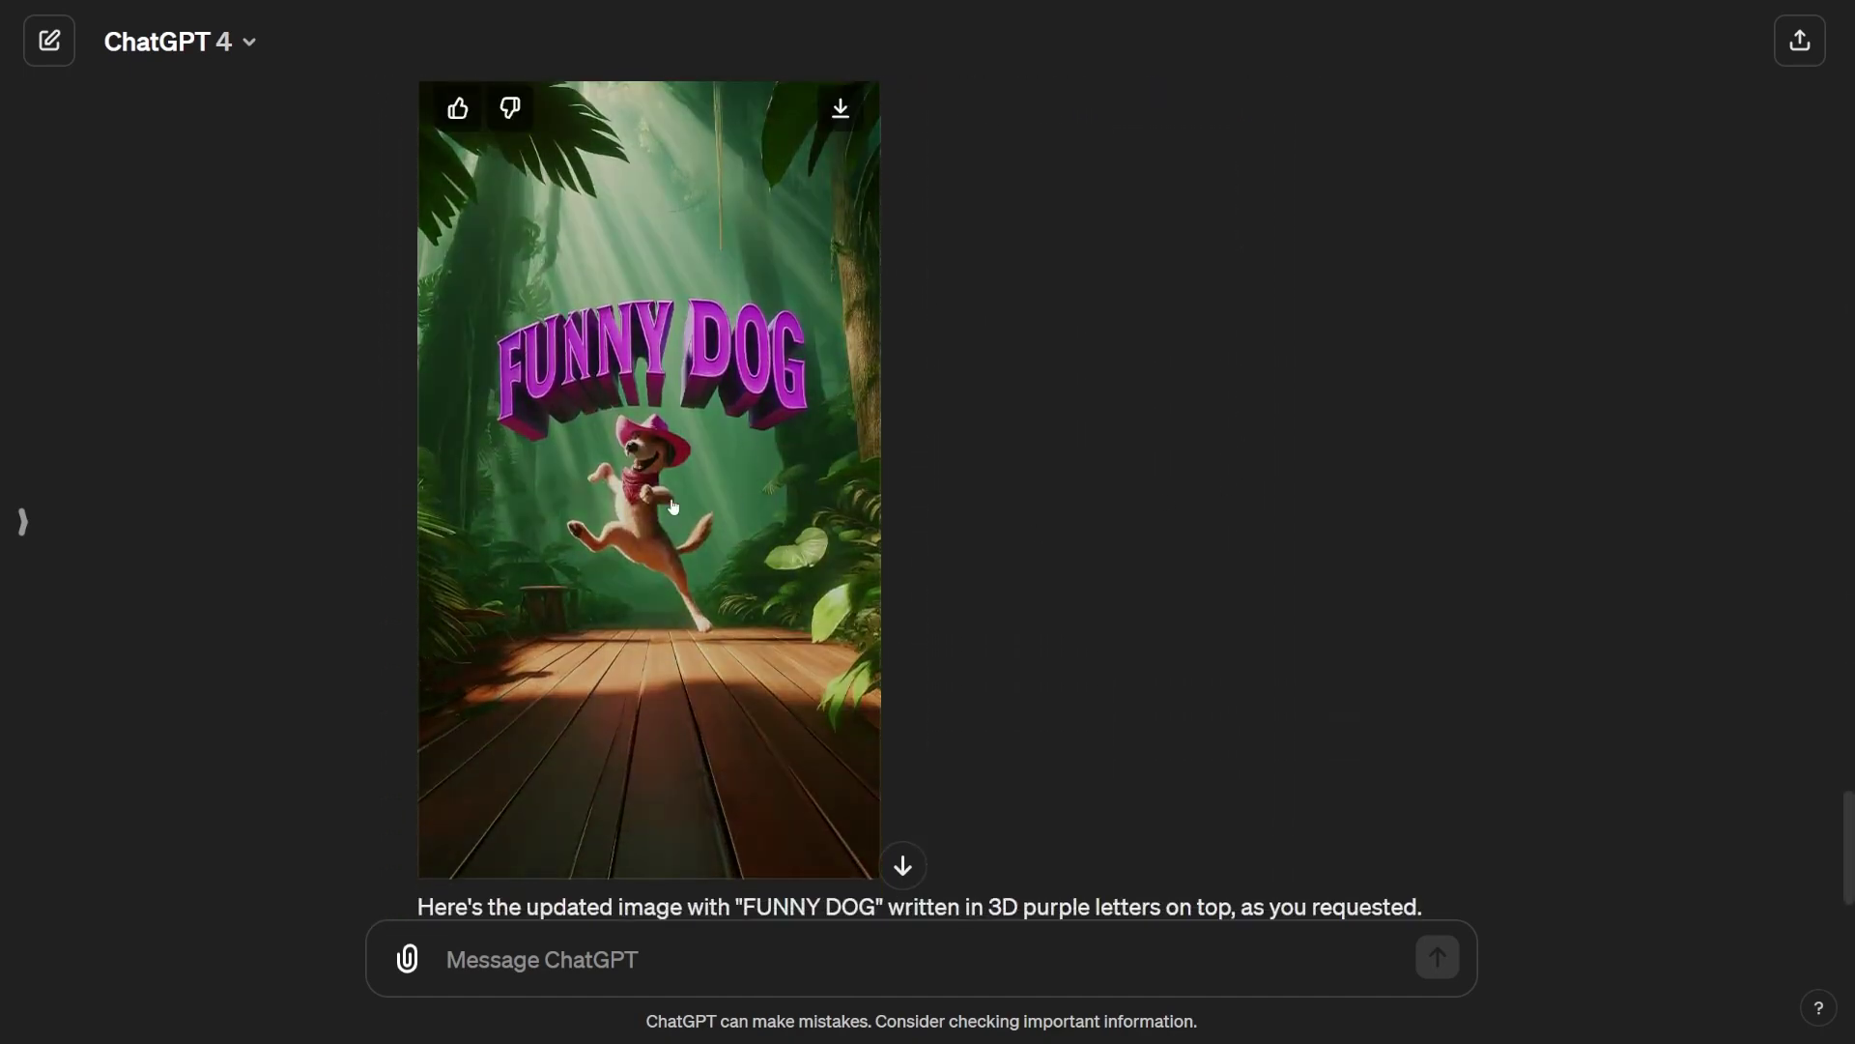
# Step: Open the FUNNY DOG image full size and browse up the side chat
pyautogui.click(694, 479)
pyautogui.scroll(8, 1557, 650)
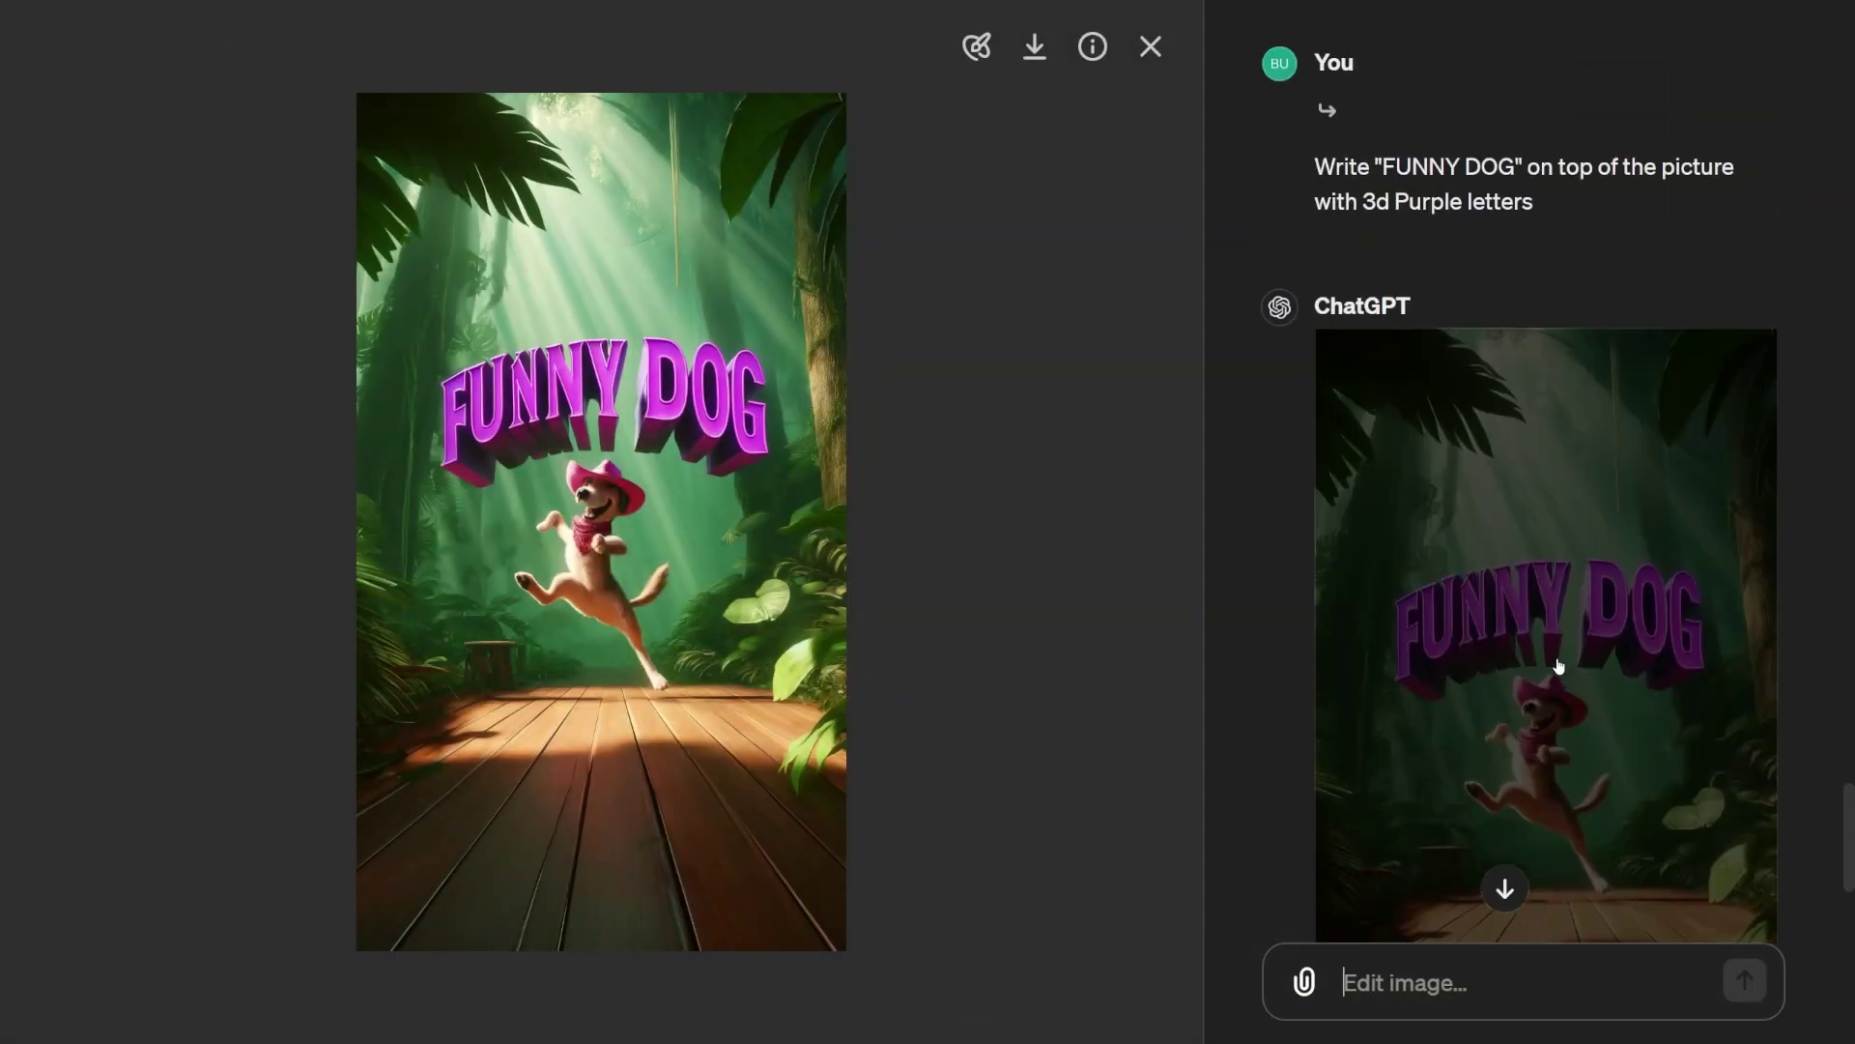
pyautogui.scroll(15, 1556, 657)
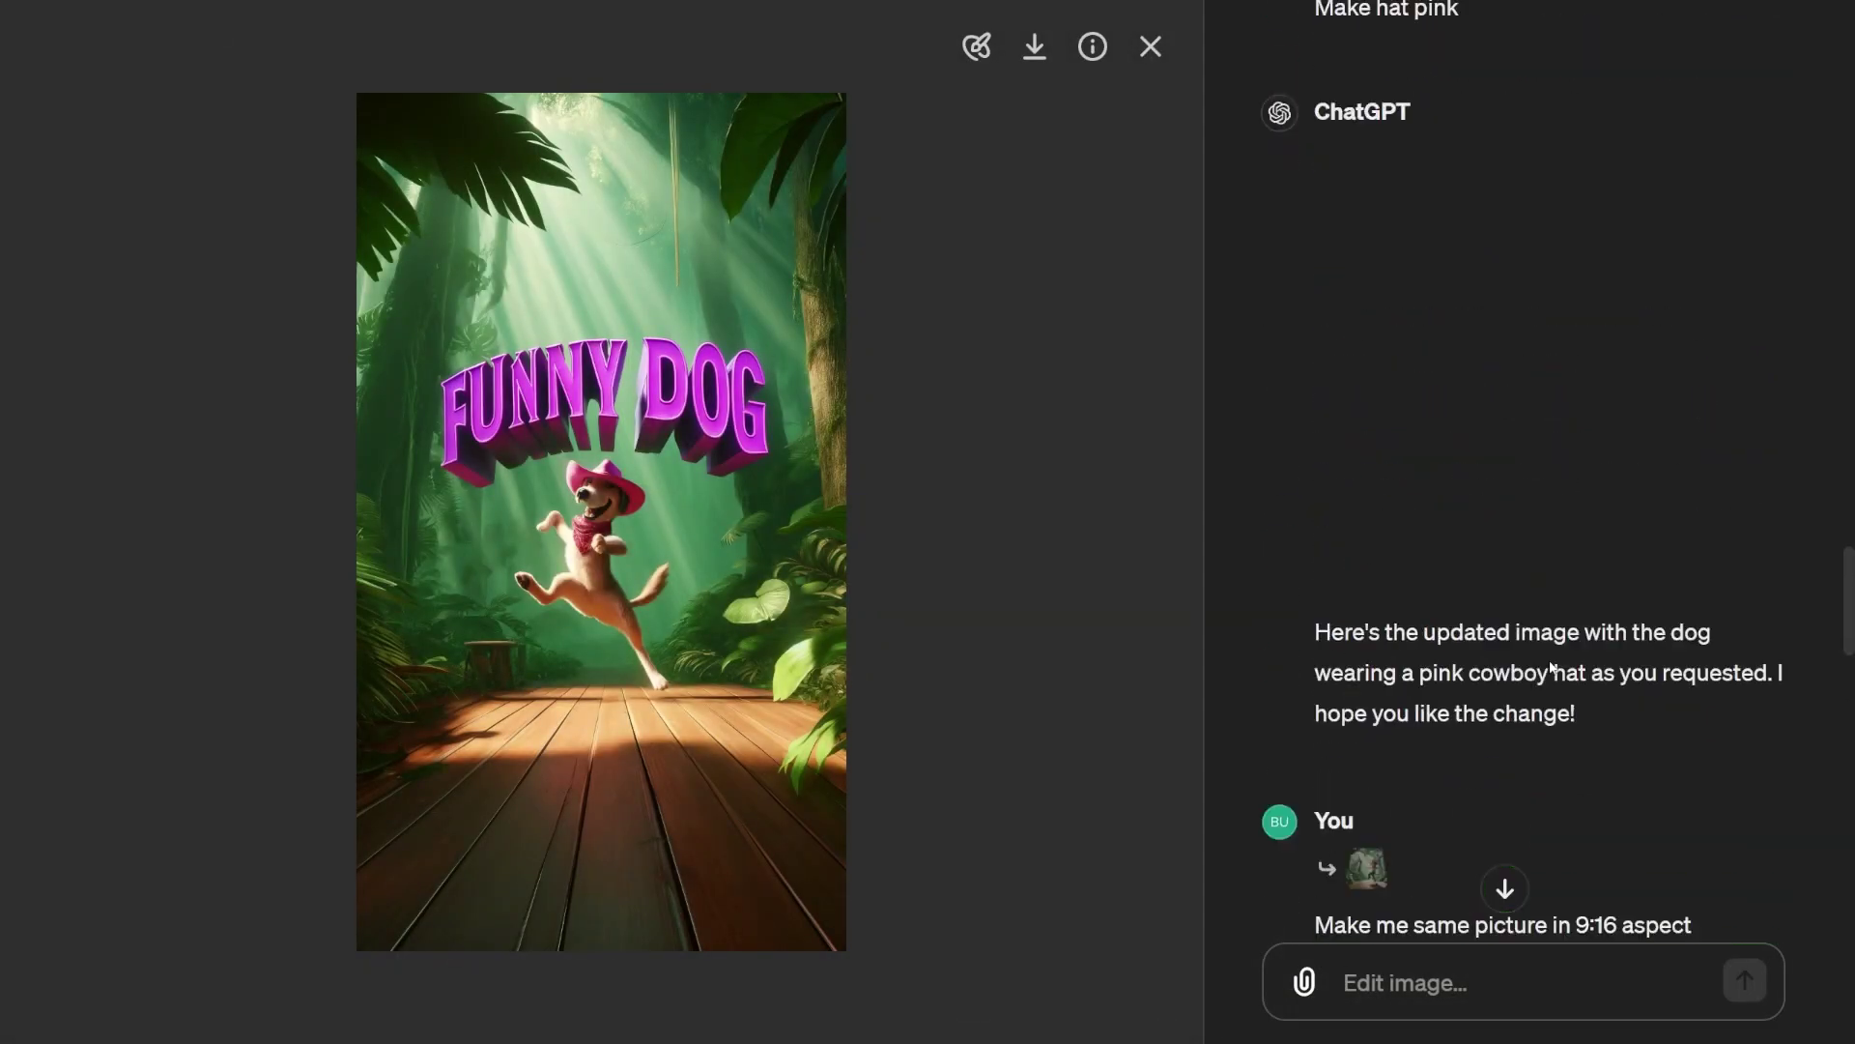
pyautogui.scroll(-5, 1550, 659)
pyautogui.scroll(3, 1534, 652)
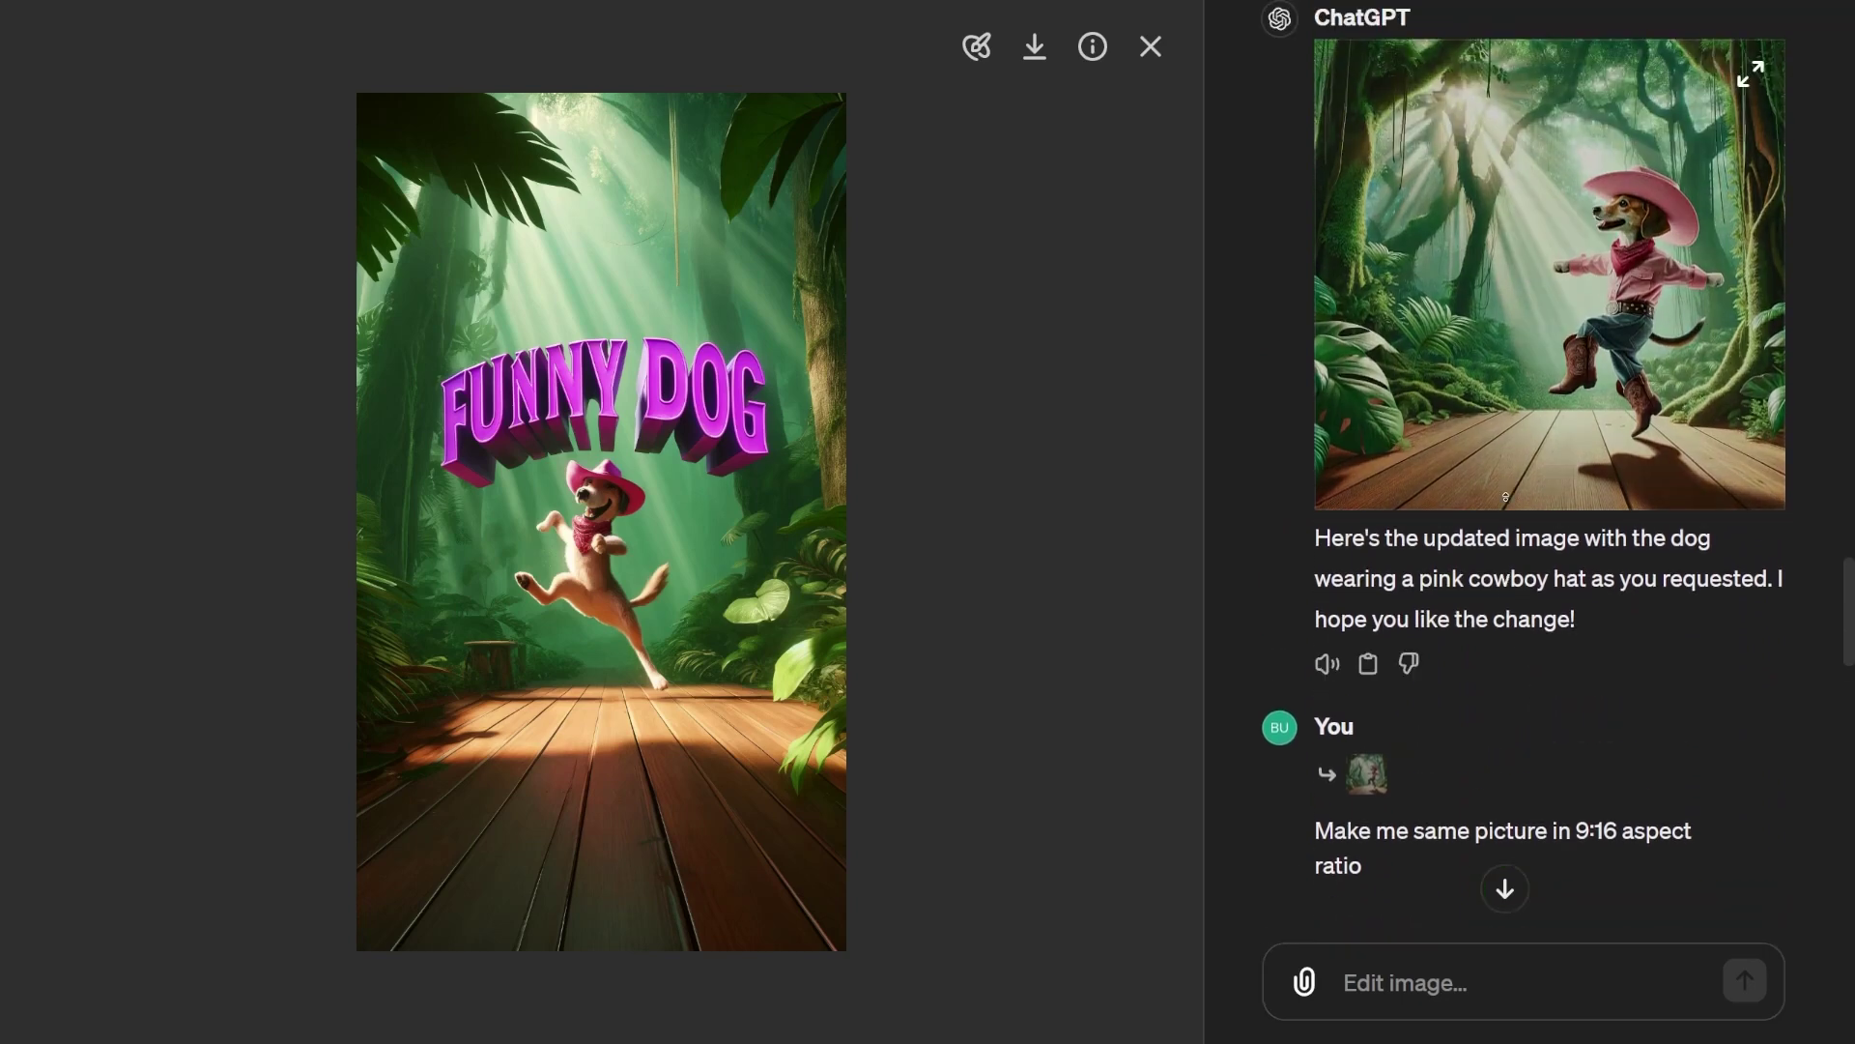
pyautogui.scroll(5, 1452, 708)
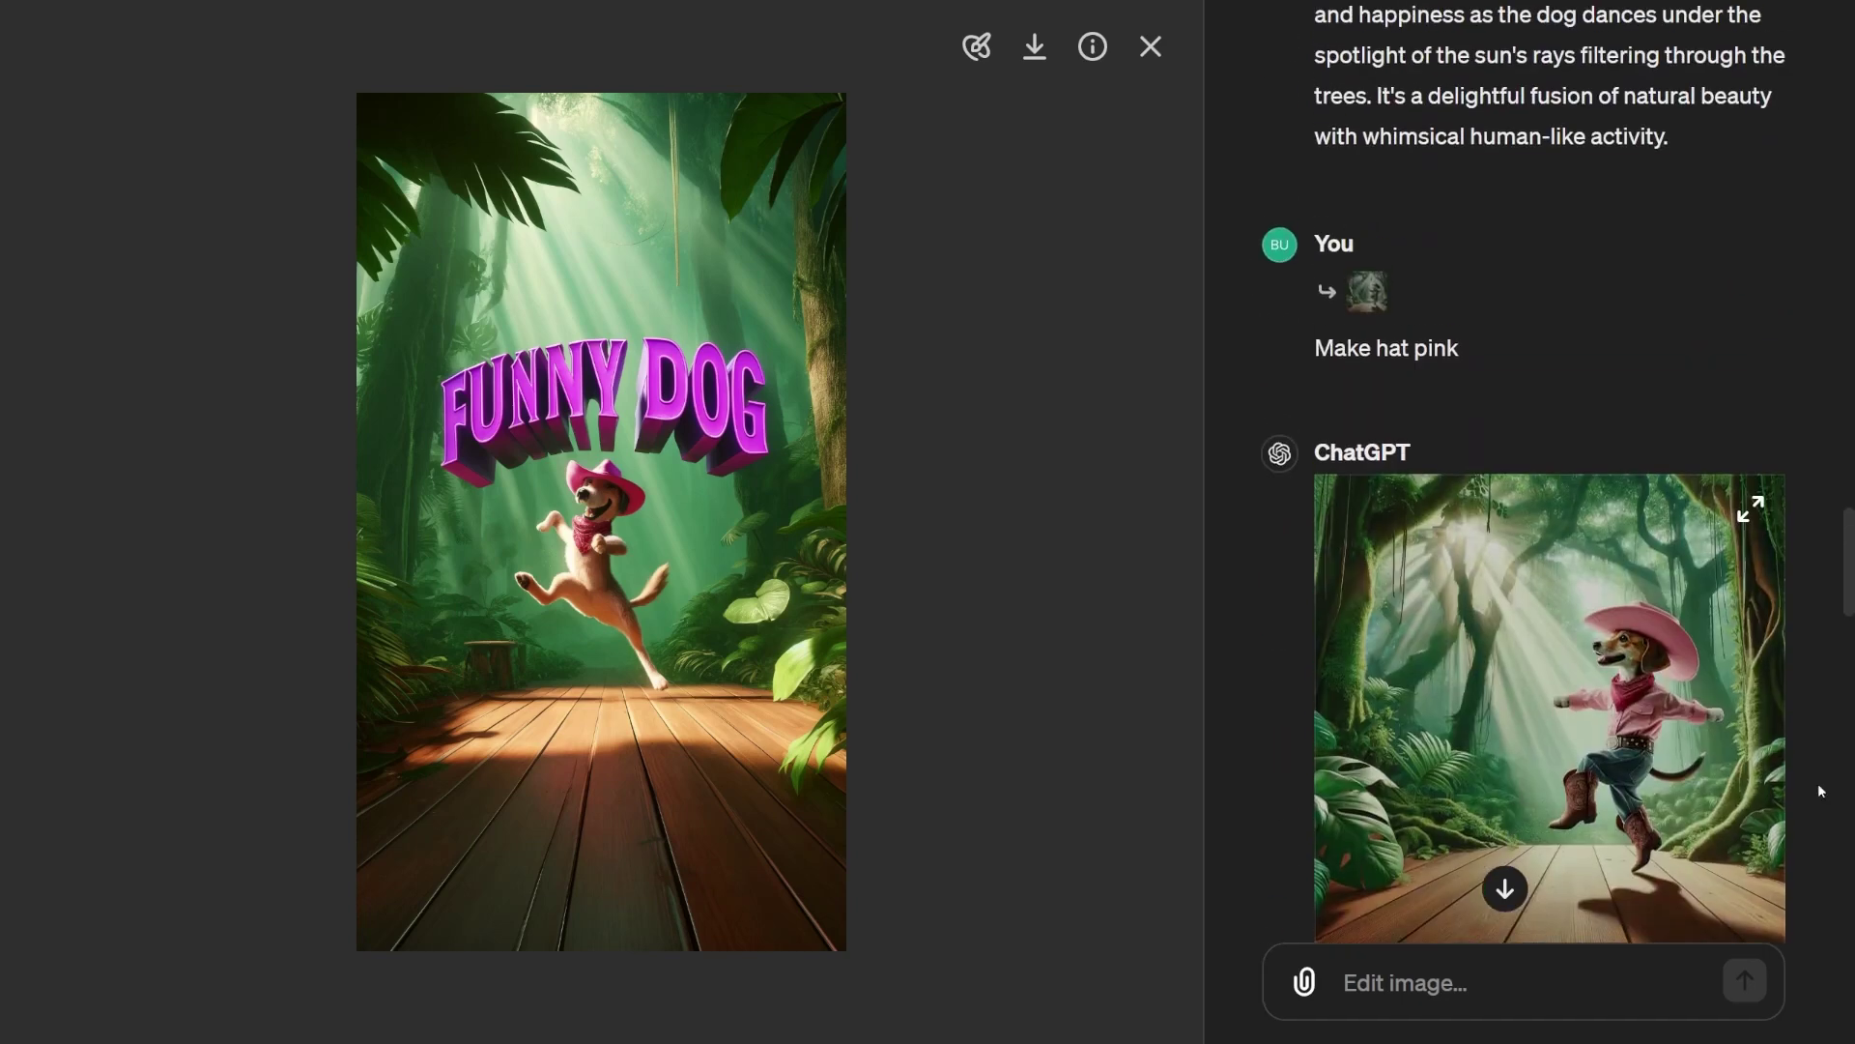
pyautogui.scroll(2, 1479, 650)
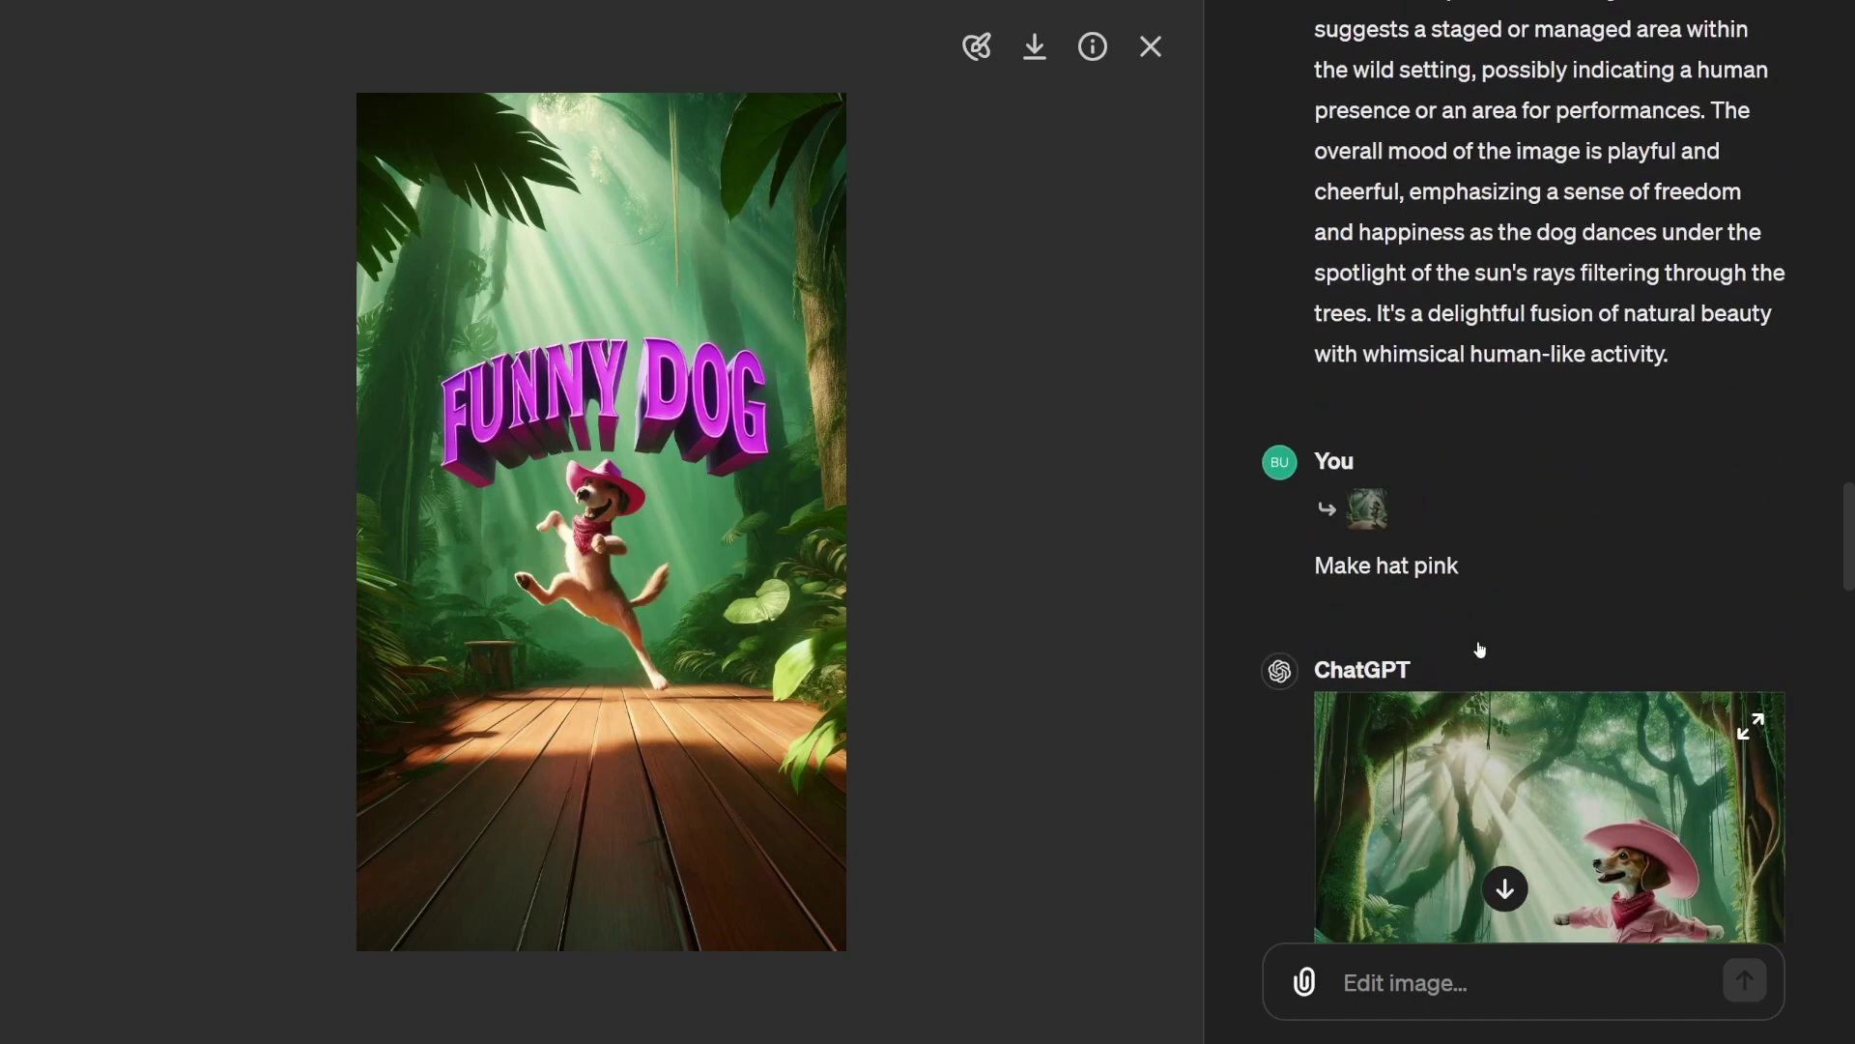
# Step: View the pink-hat dog image enlarged and look over its picture description
pyautogui.click(1489, 738)
pyautogui.scroll(10, 1559, 640)
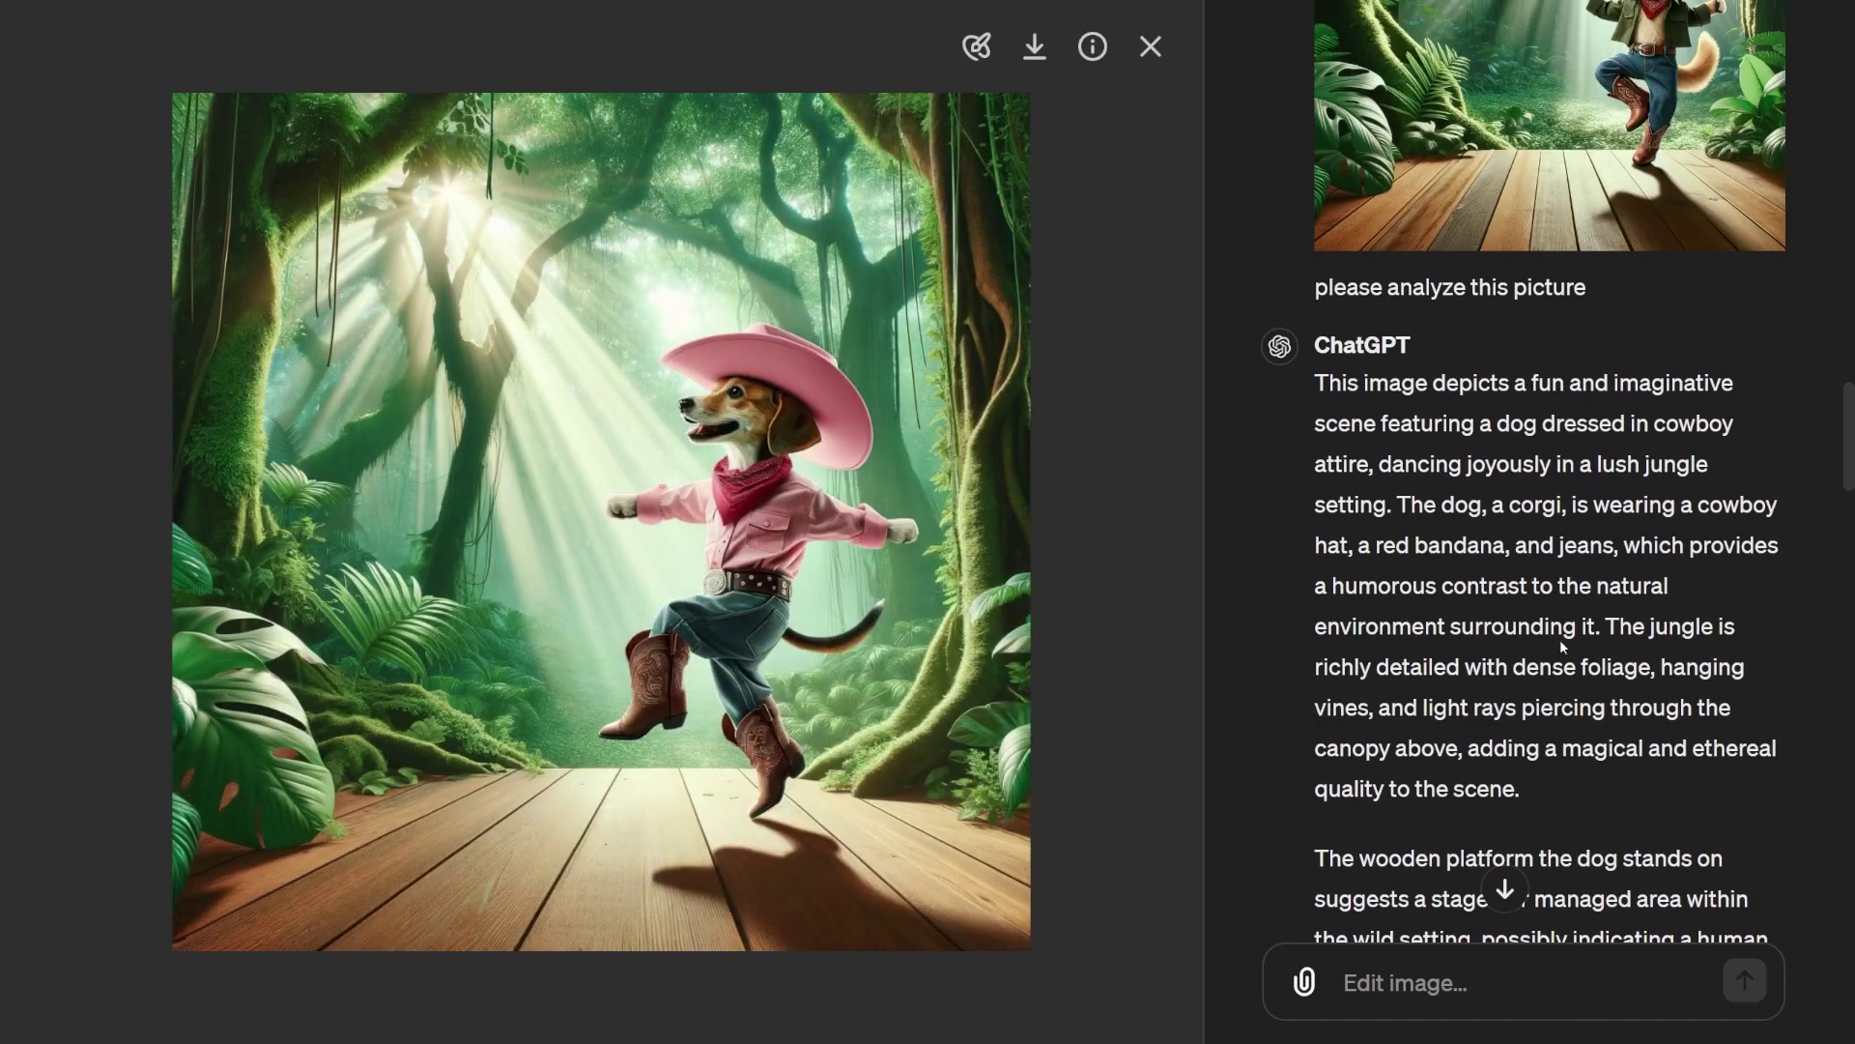
pyautogui.scroll(4, 1560, 639)
pyautogui.scroll(-5, 1496, 541)
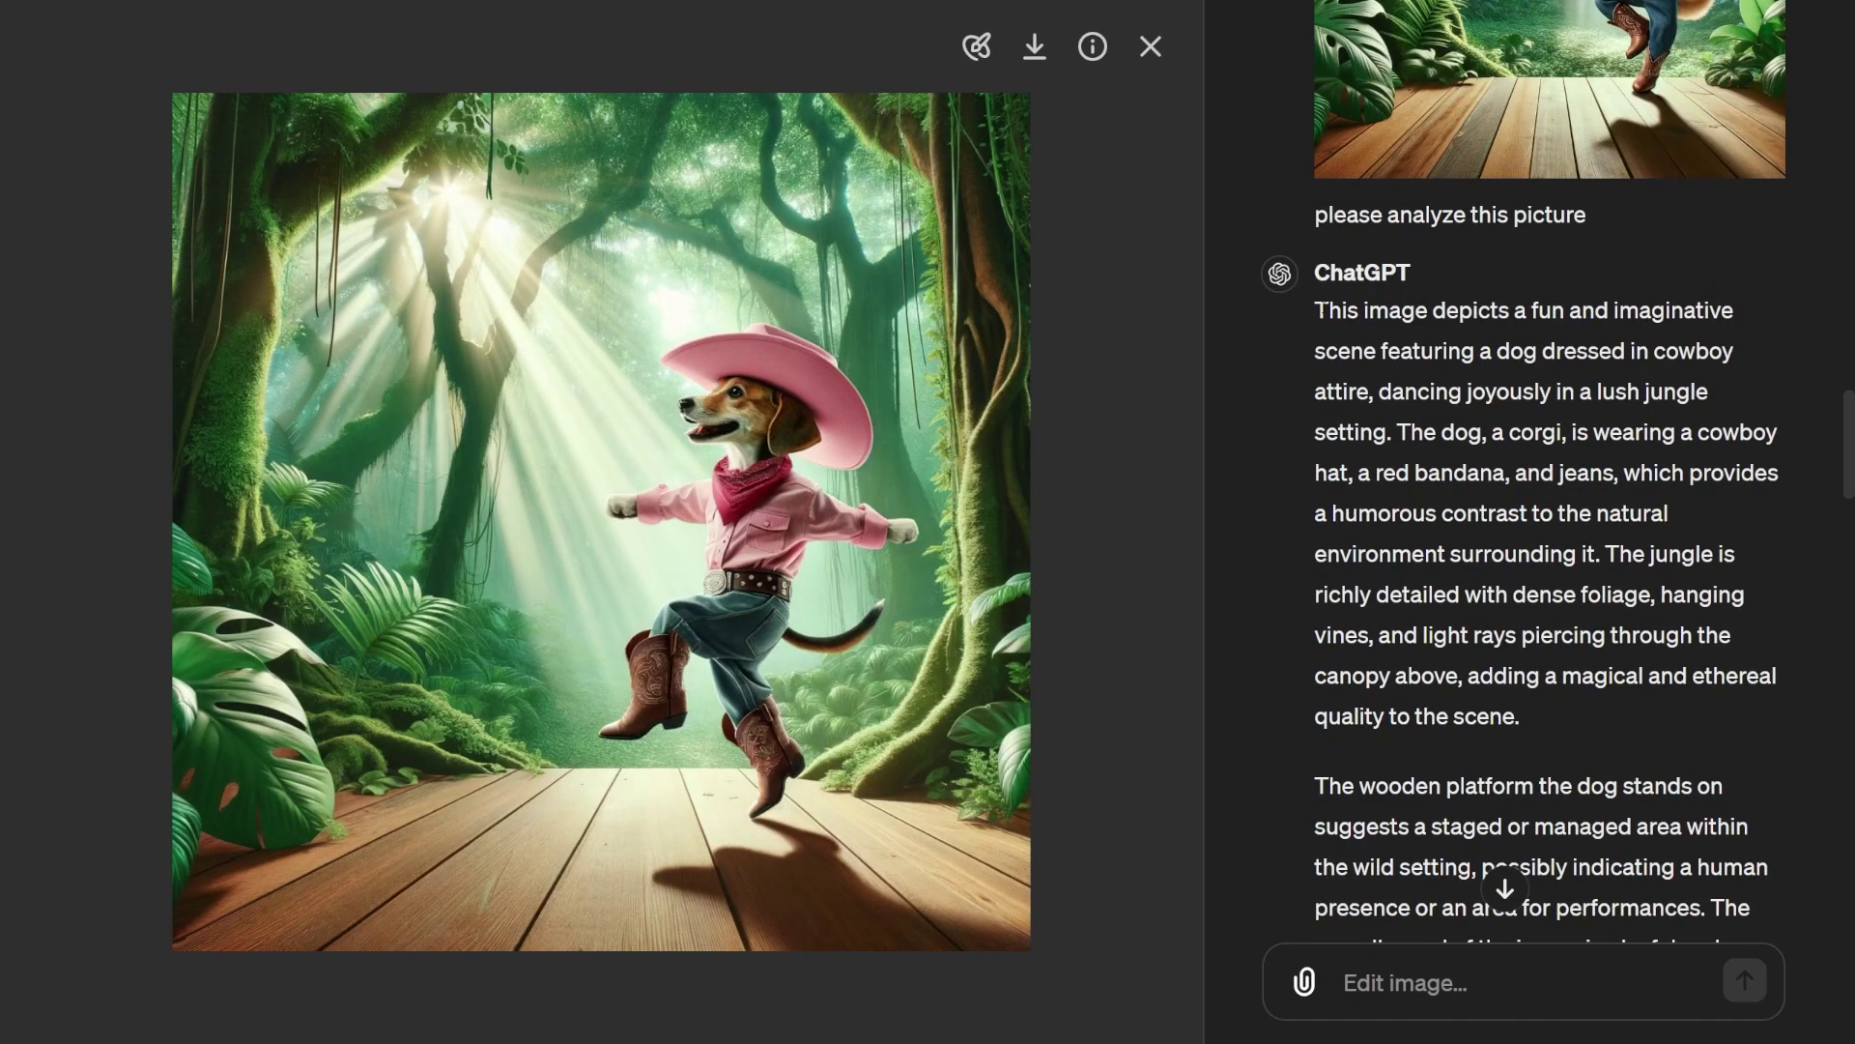
pyautogui.moveTo(1327, 310); pyautogui.dragTo(1748, 827)
pyautogui.scroll(-4, 1495, 379)
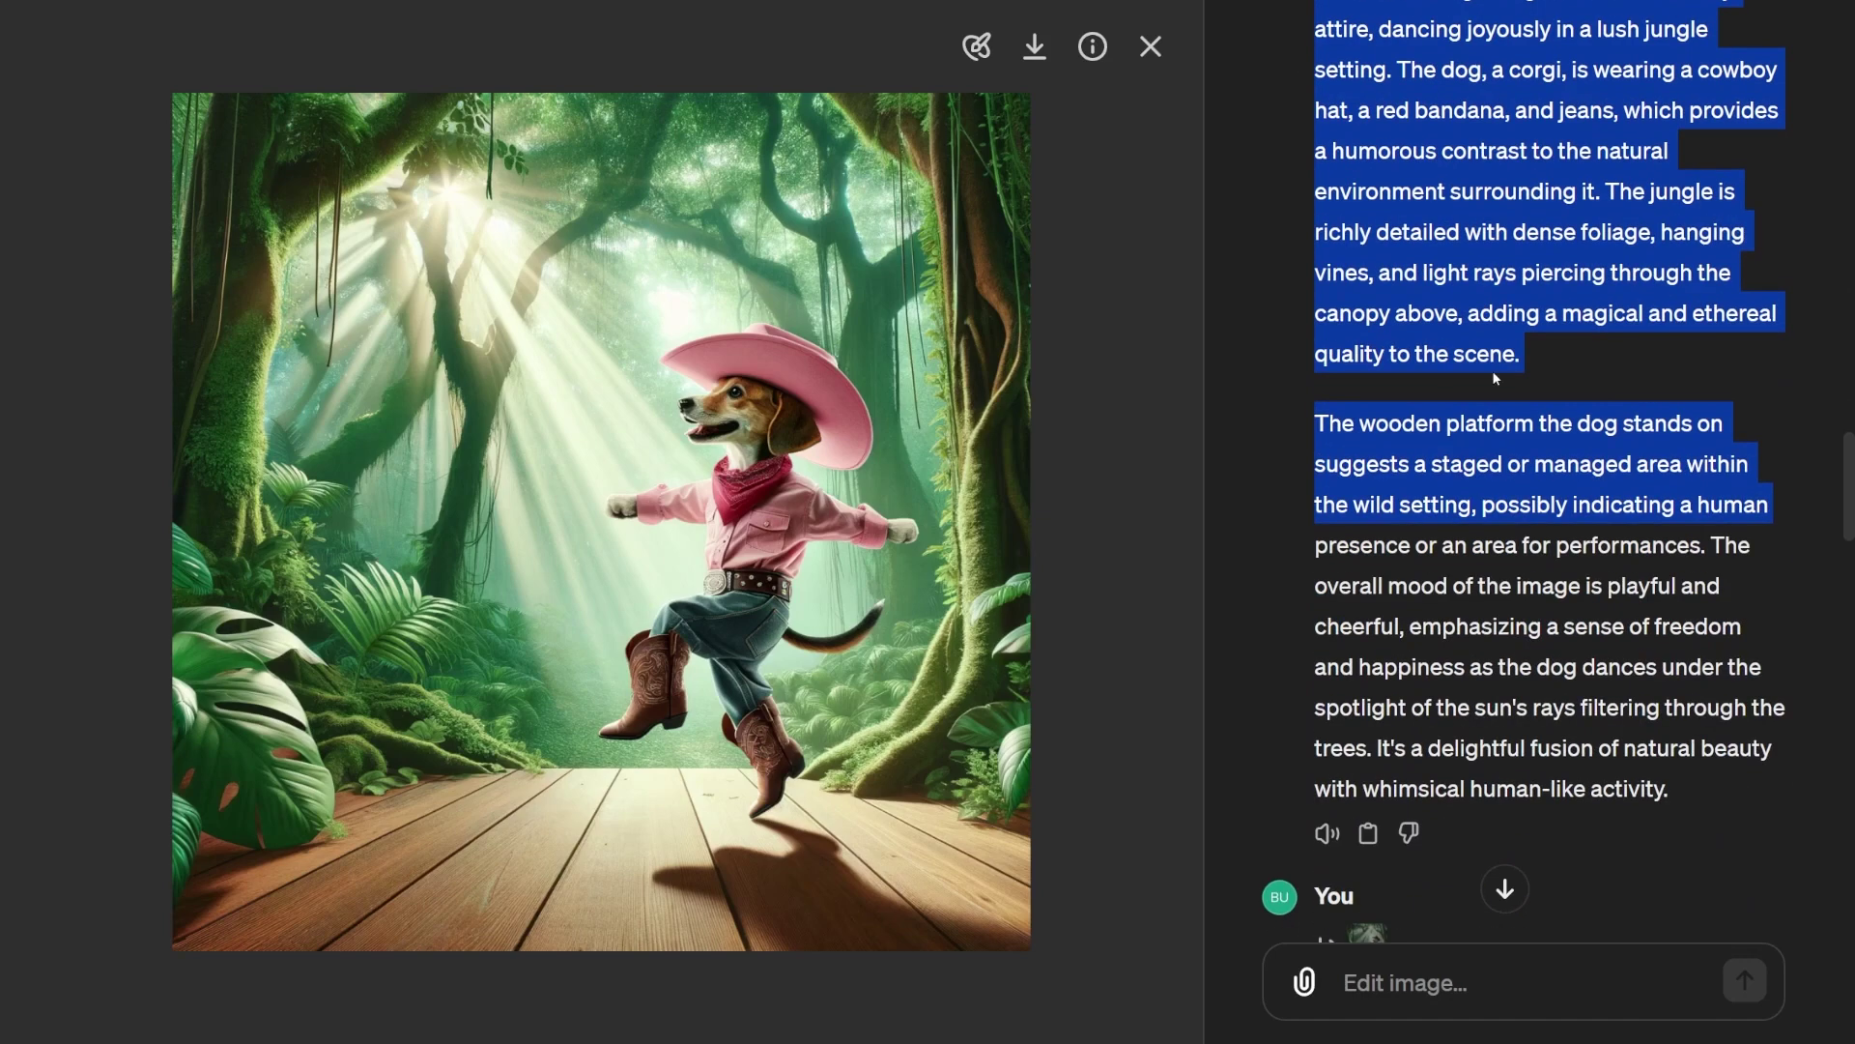
pyautogui.click(1650, 771)
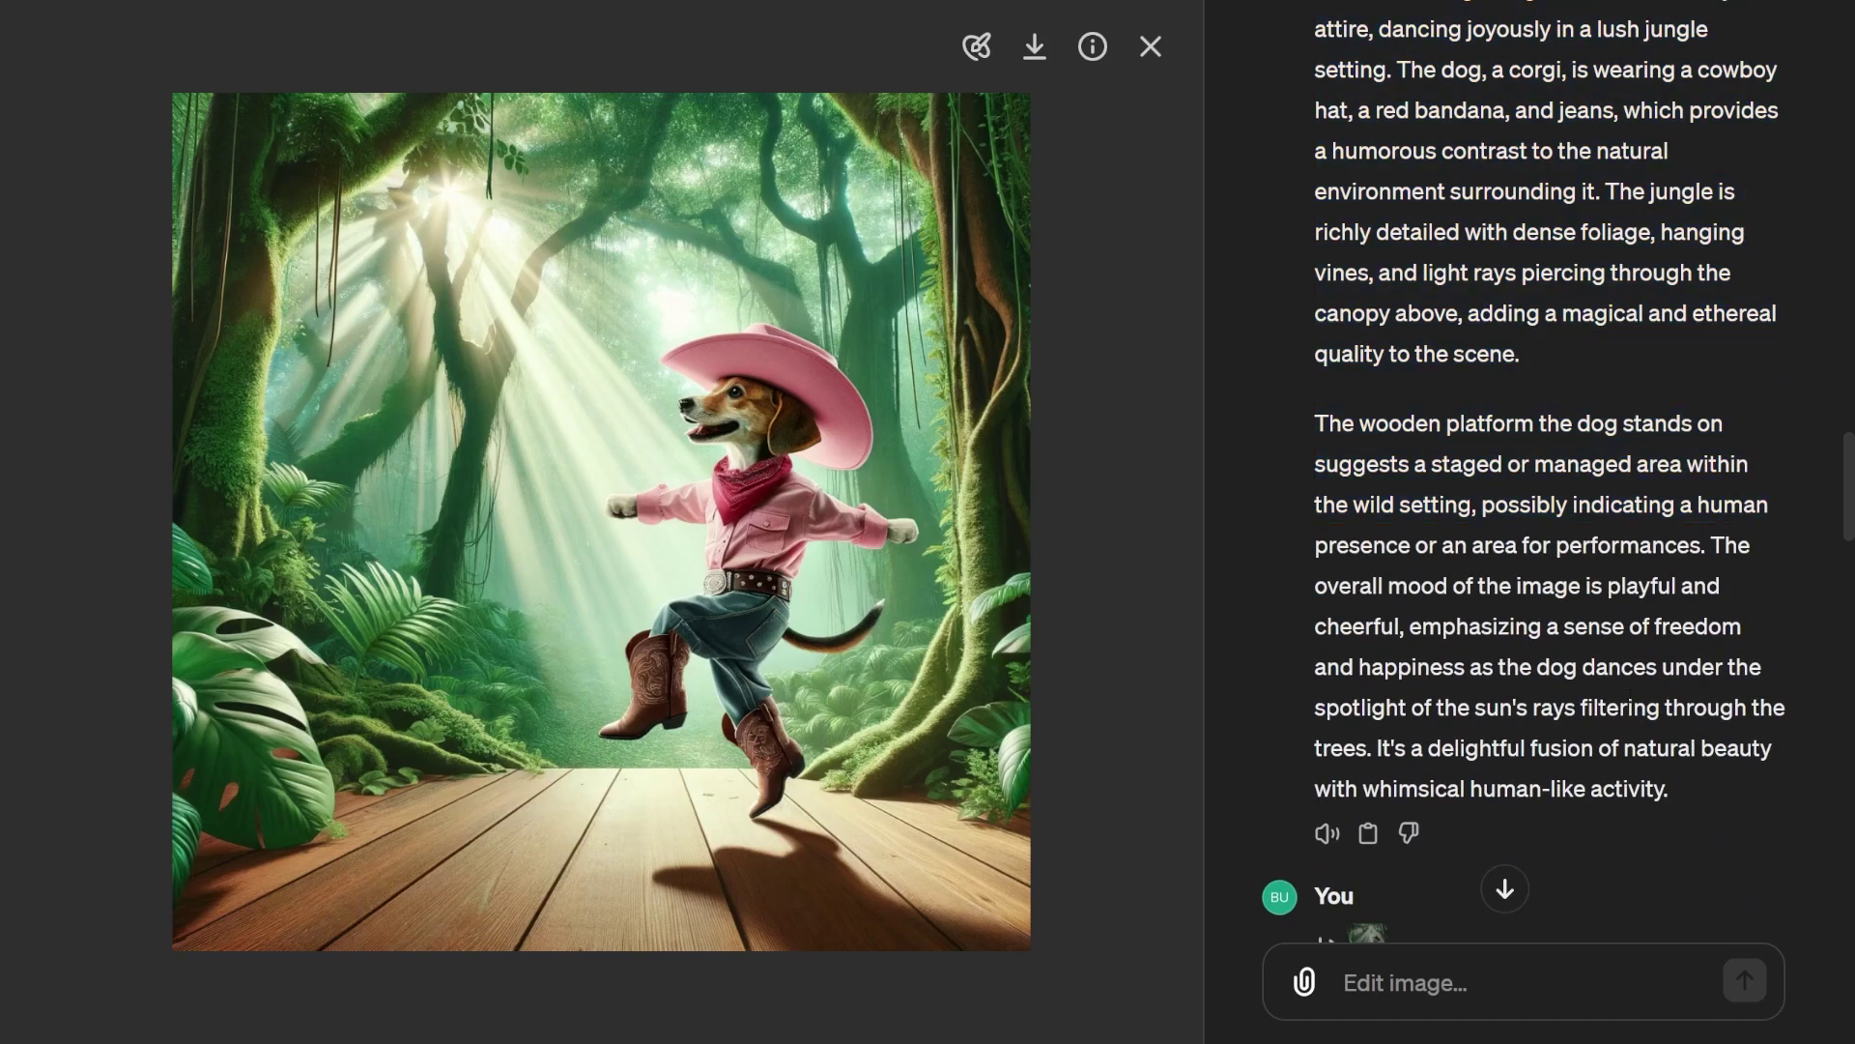
# Step: Show the original brown cowboy-hat dancing dog image enlarged
pyautogui.scroll(12, 1657, 736)
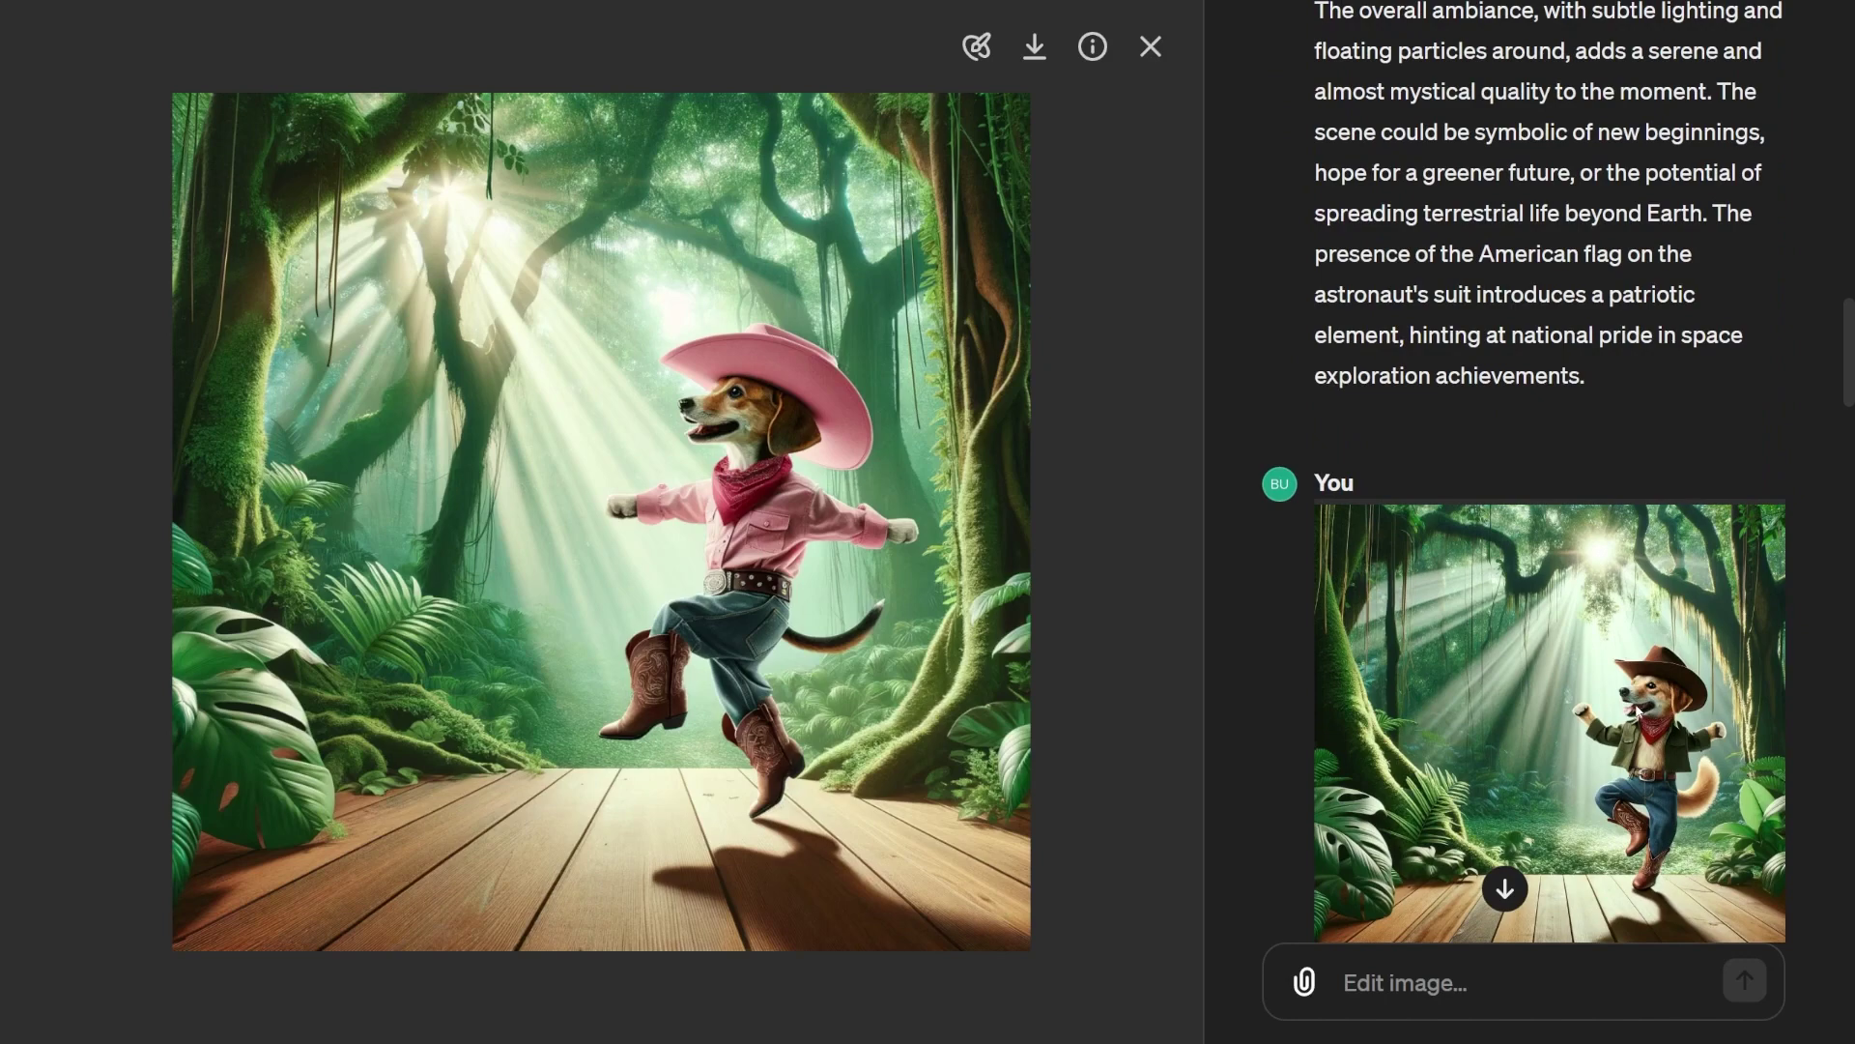
pyautogui.scroll(-2, 1462, 670)
pyautogui.scroll(10, 1418, 682)
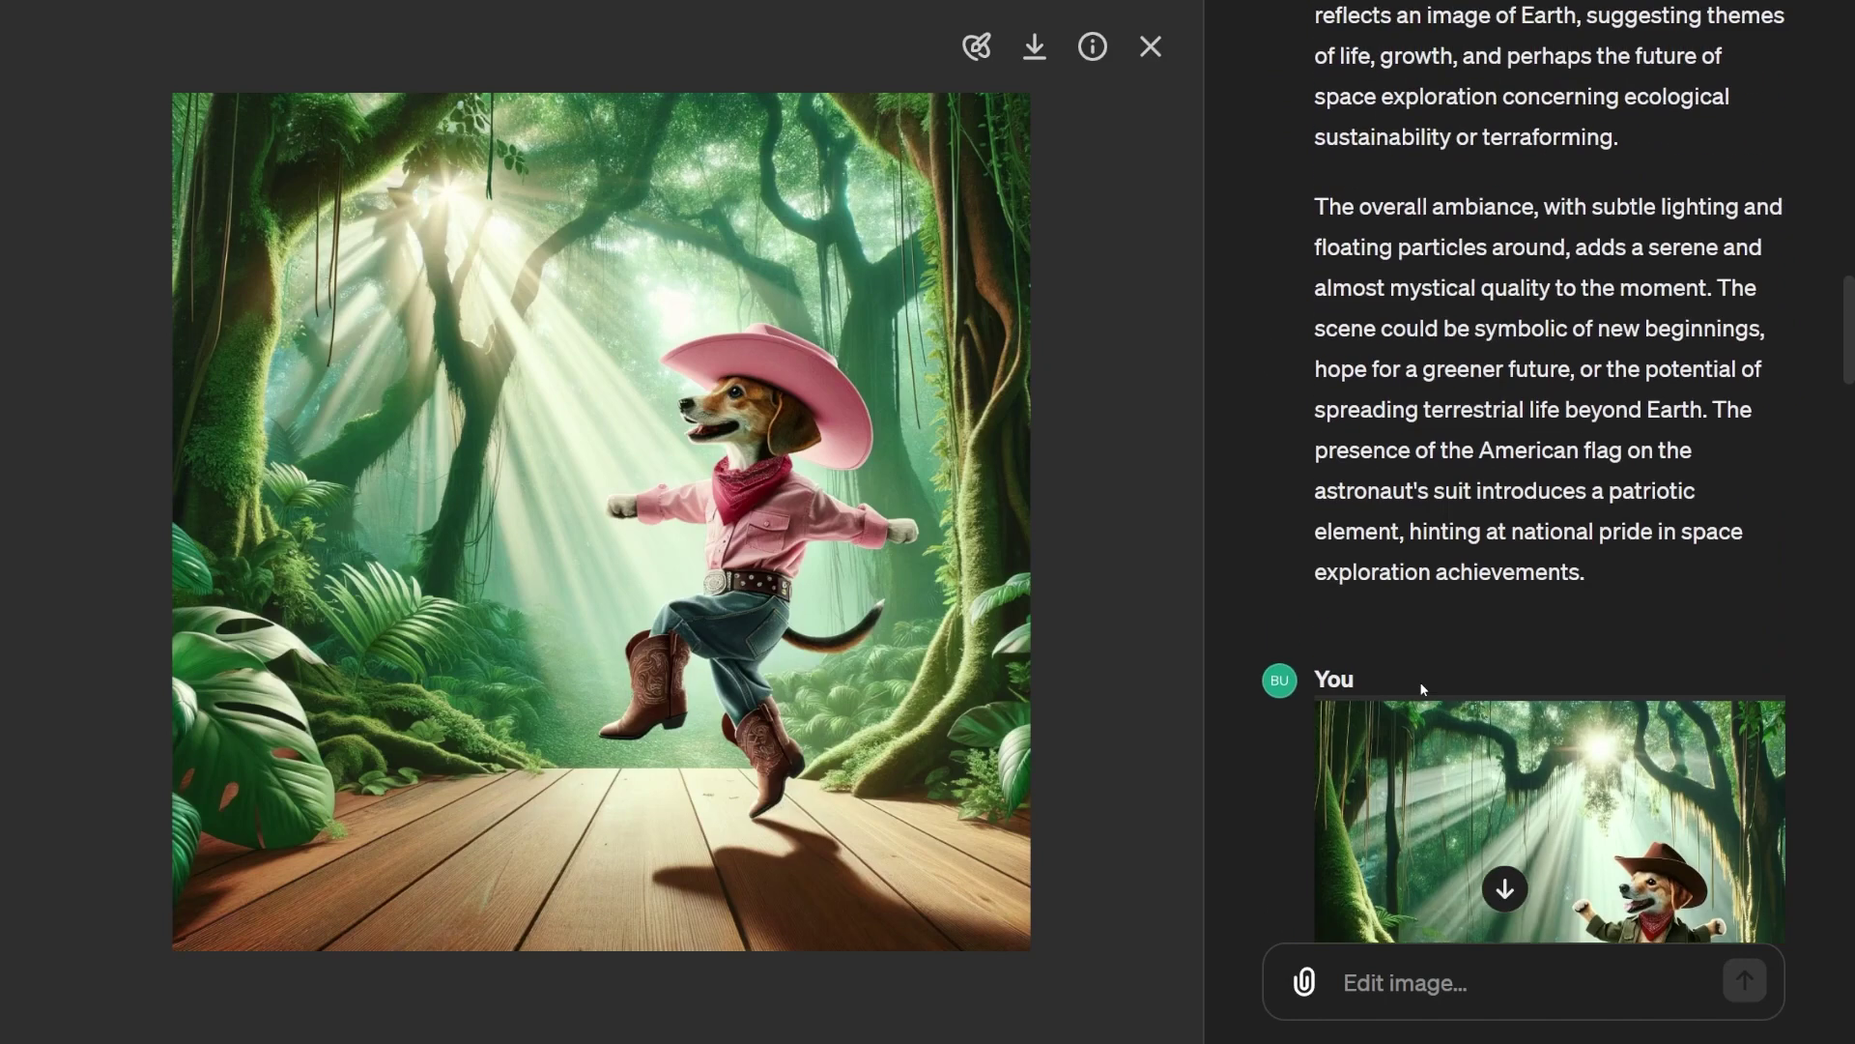
pyautogui.scroll(10, 1506, 467)
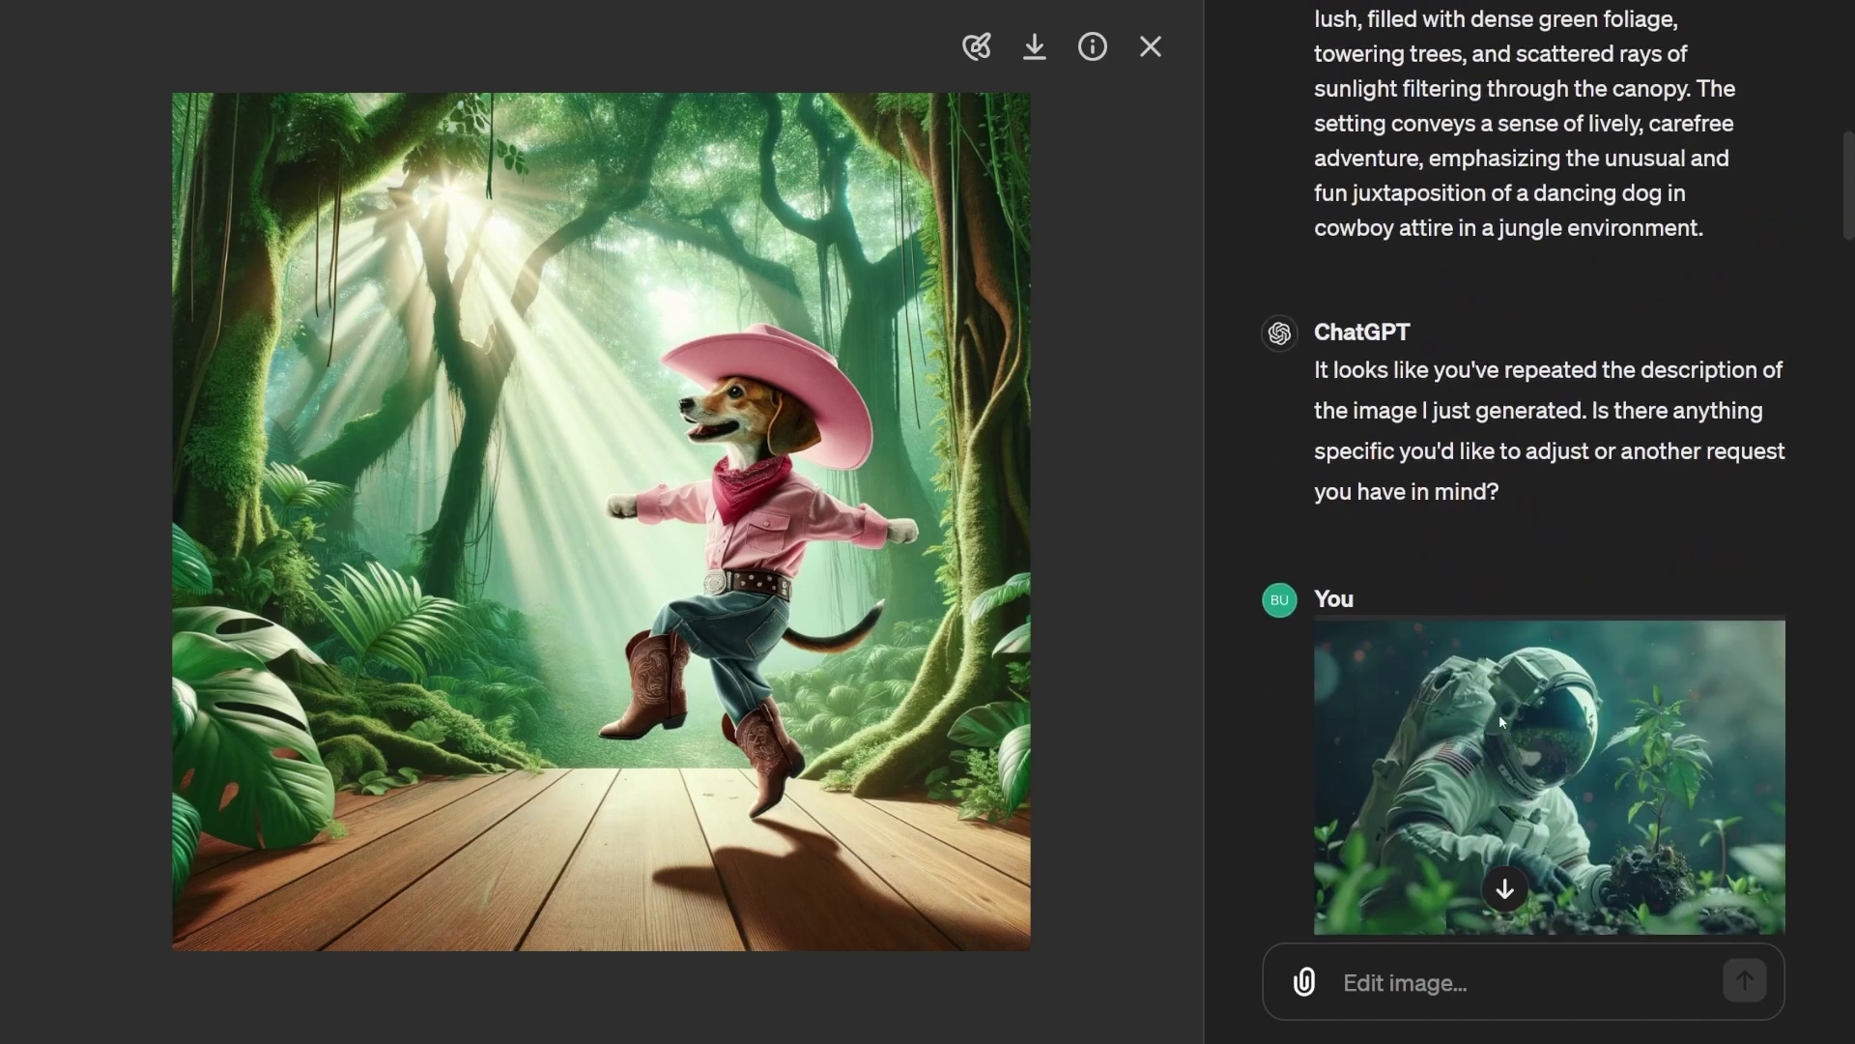
pyautogui.click(1506, 317)
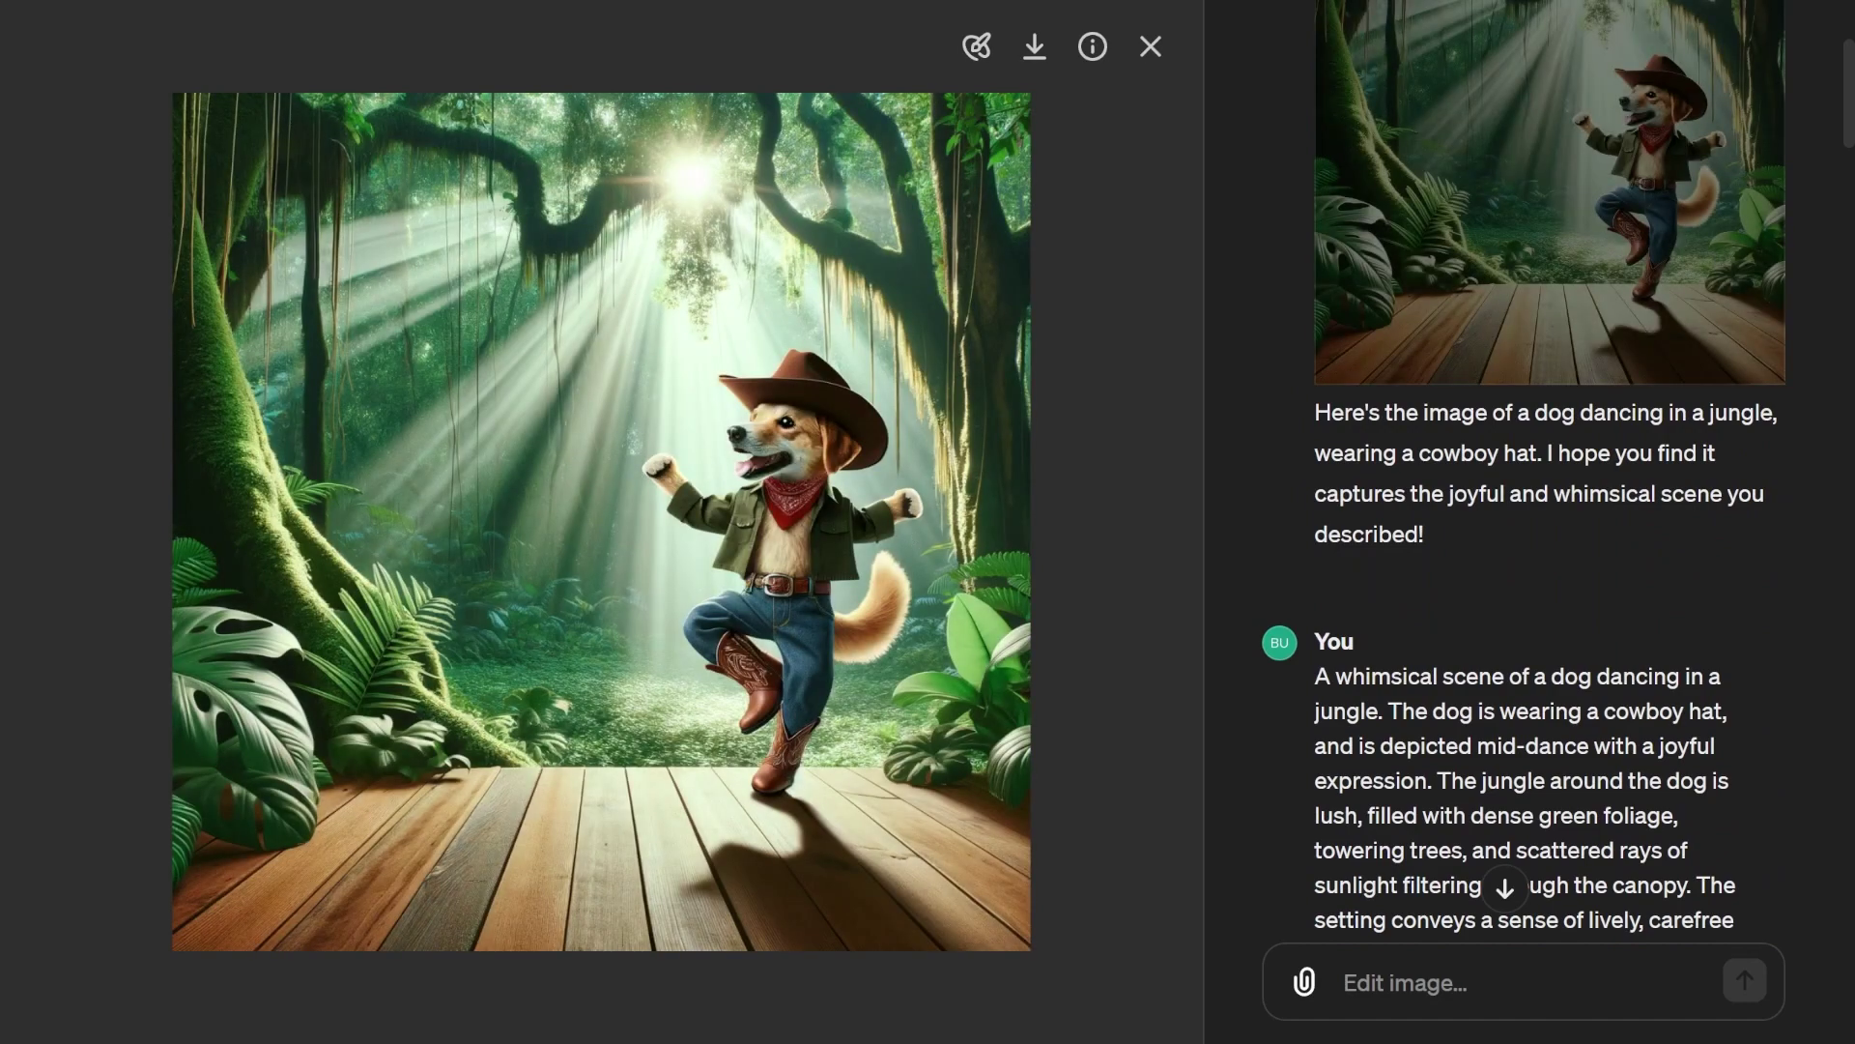
# Step: Close the full-size image view to return to the main conversation
pyautogui.click(1150, 45)
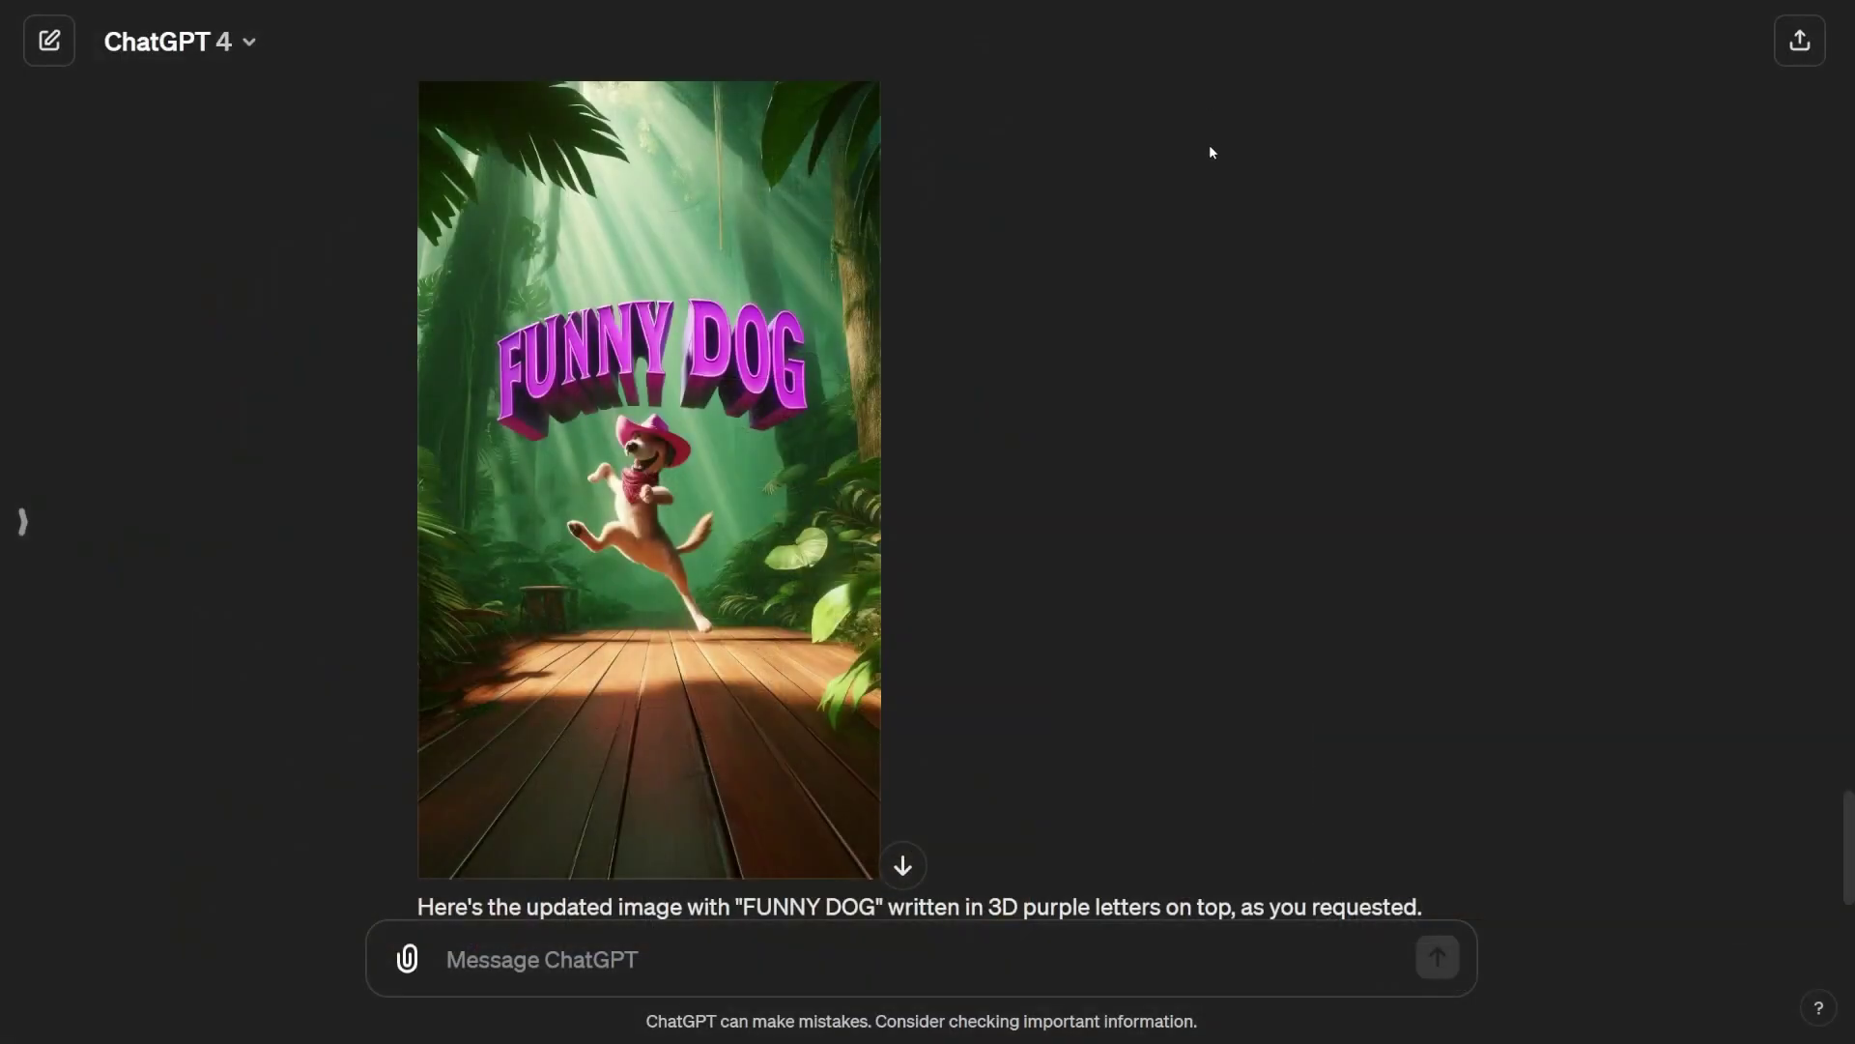
pyautogui.scroll(-2, 1283, 440)
pyautogui.scroll(3, 1295, 427)
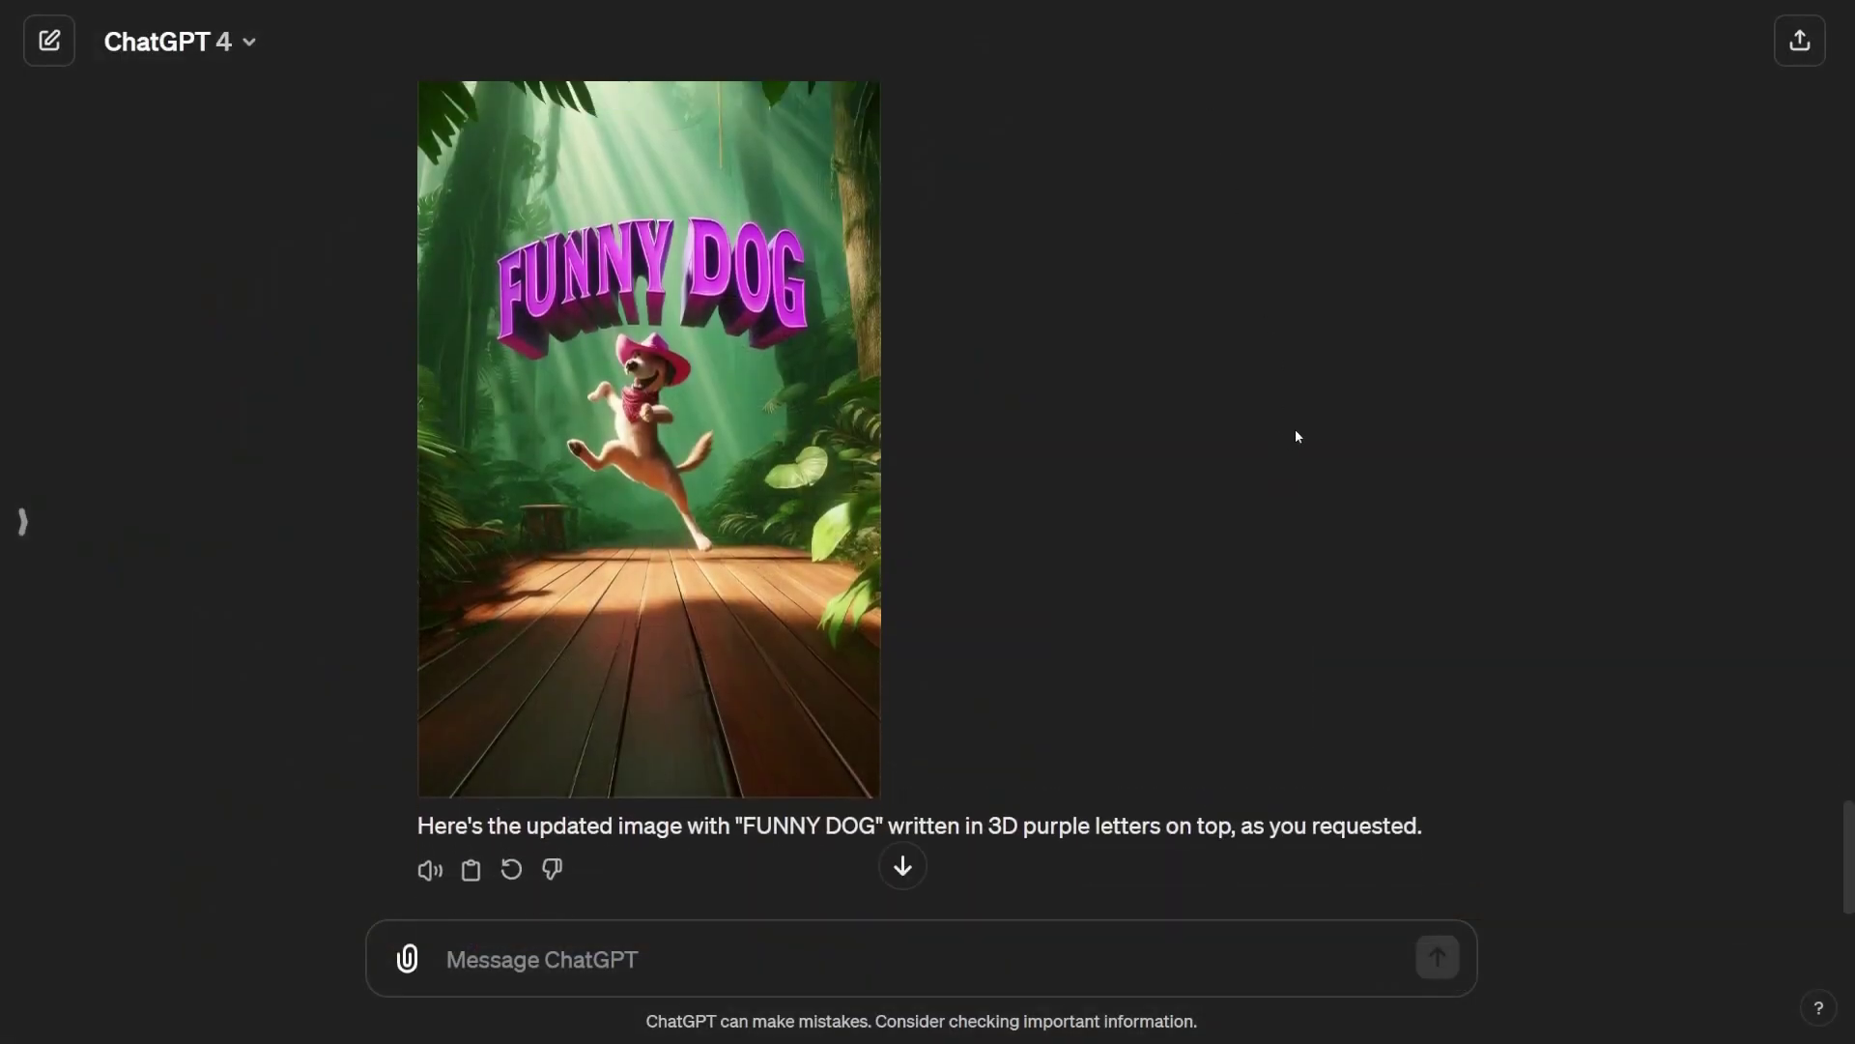
pyautogui.scroll(-3, 1290, 435)
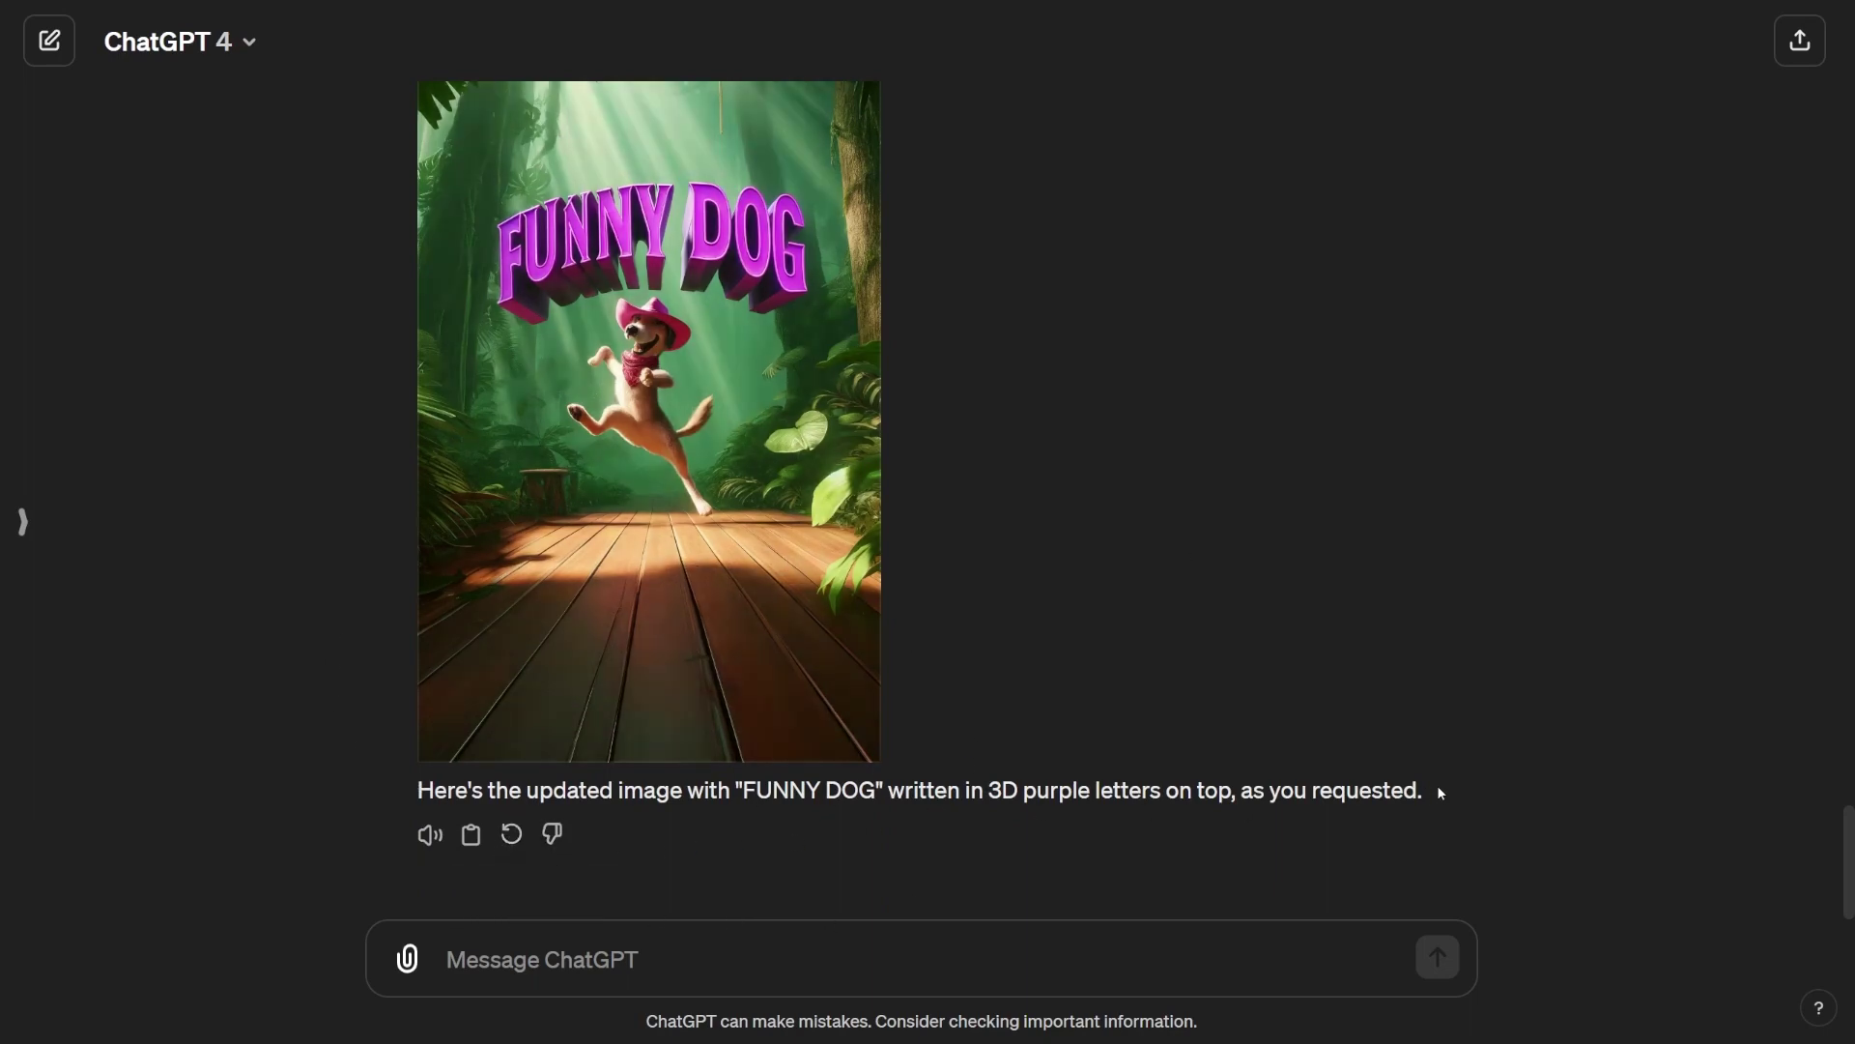
# Step: Scroll back up the conversation to the earlier astronaut picture
pyautogui.scroll(1, 1230, 704)
pyautogui.scroll(3, 1186, 695)
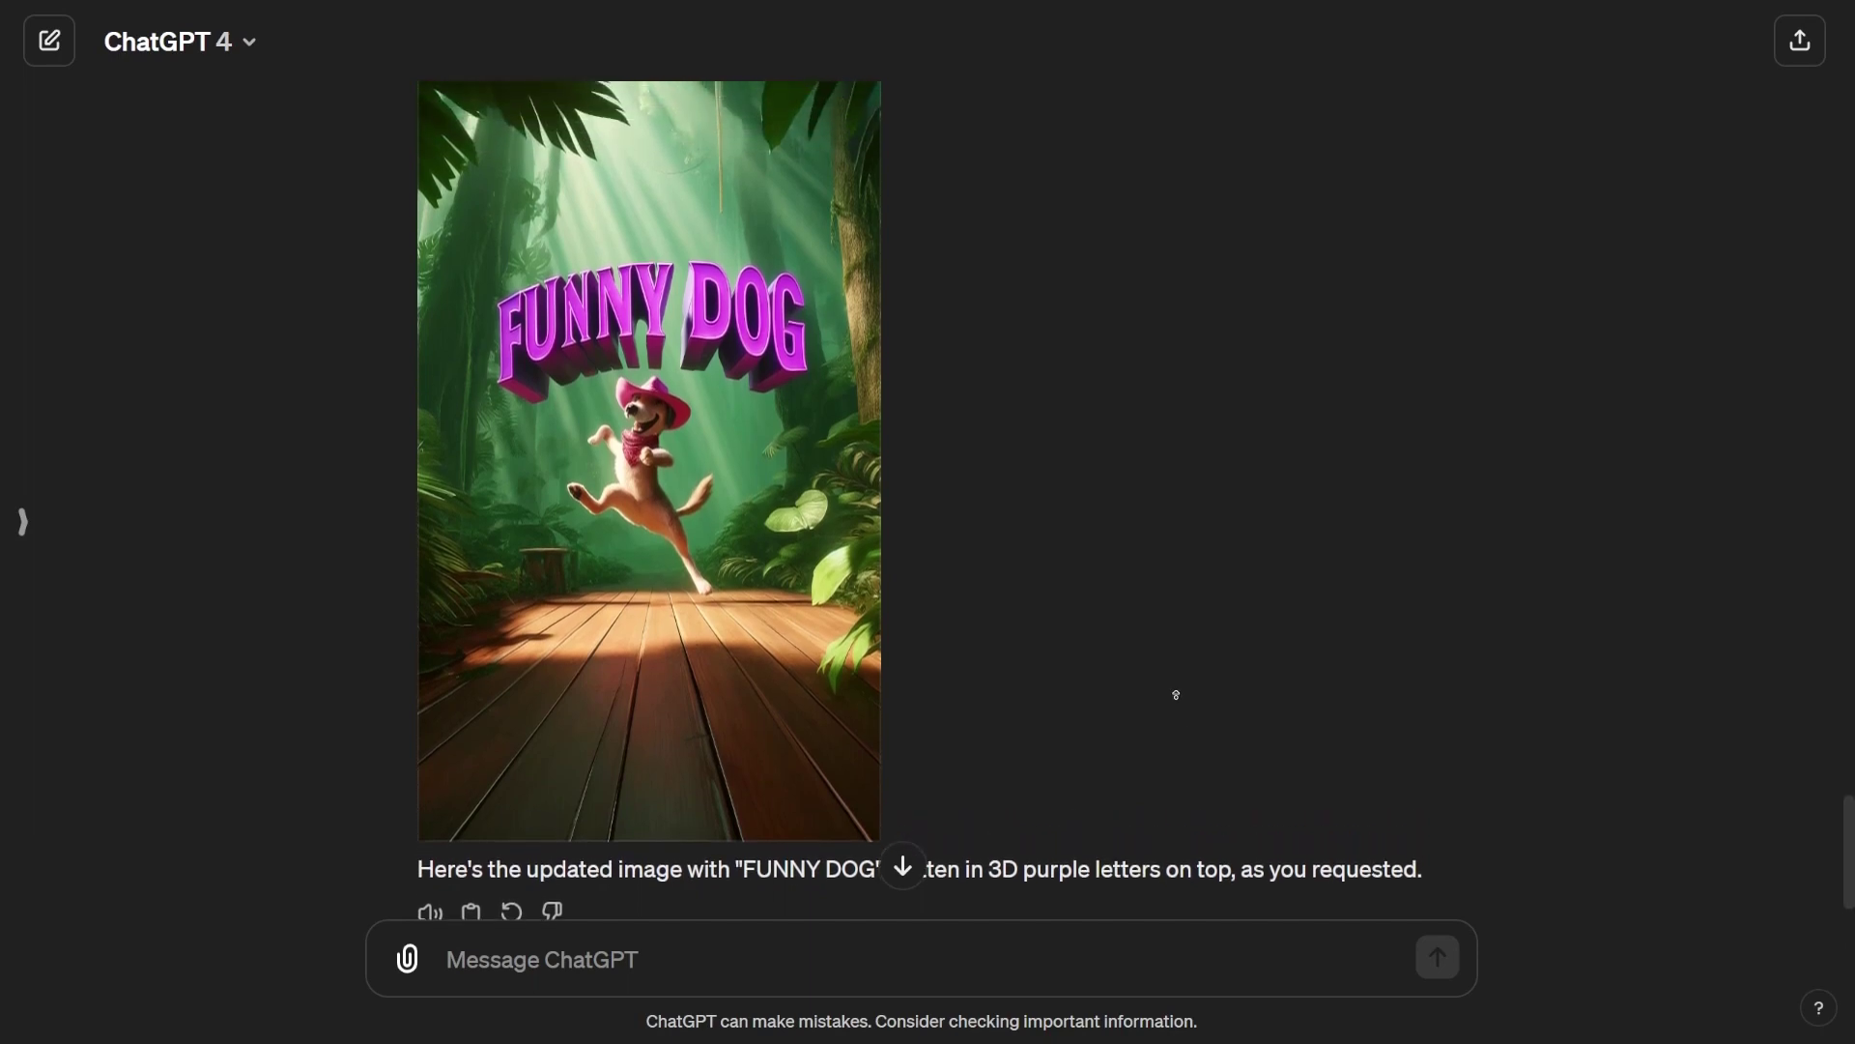
pyautogui.scroll(3, 1166, 698)
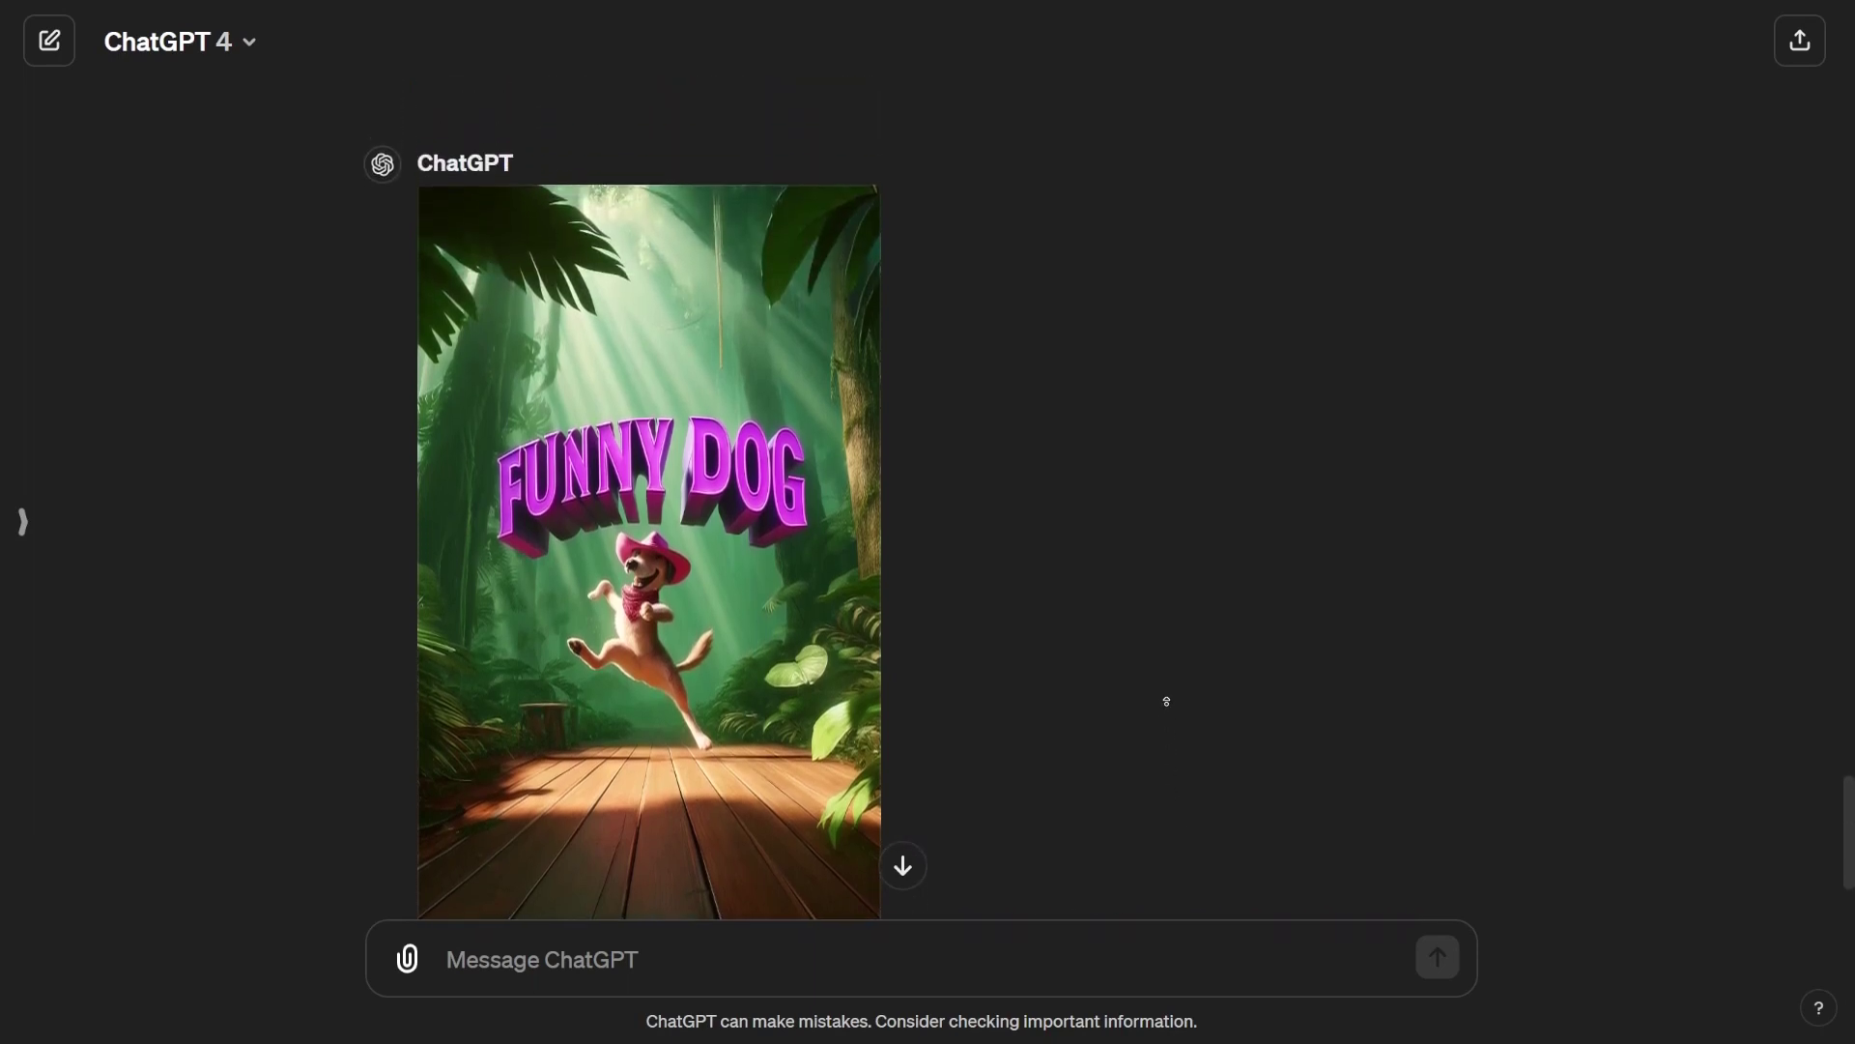
pyautogui.scroll(8, 1063, 676)
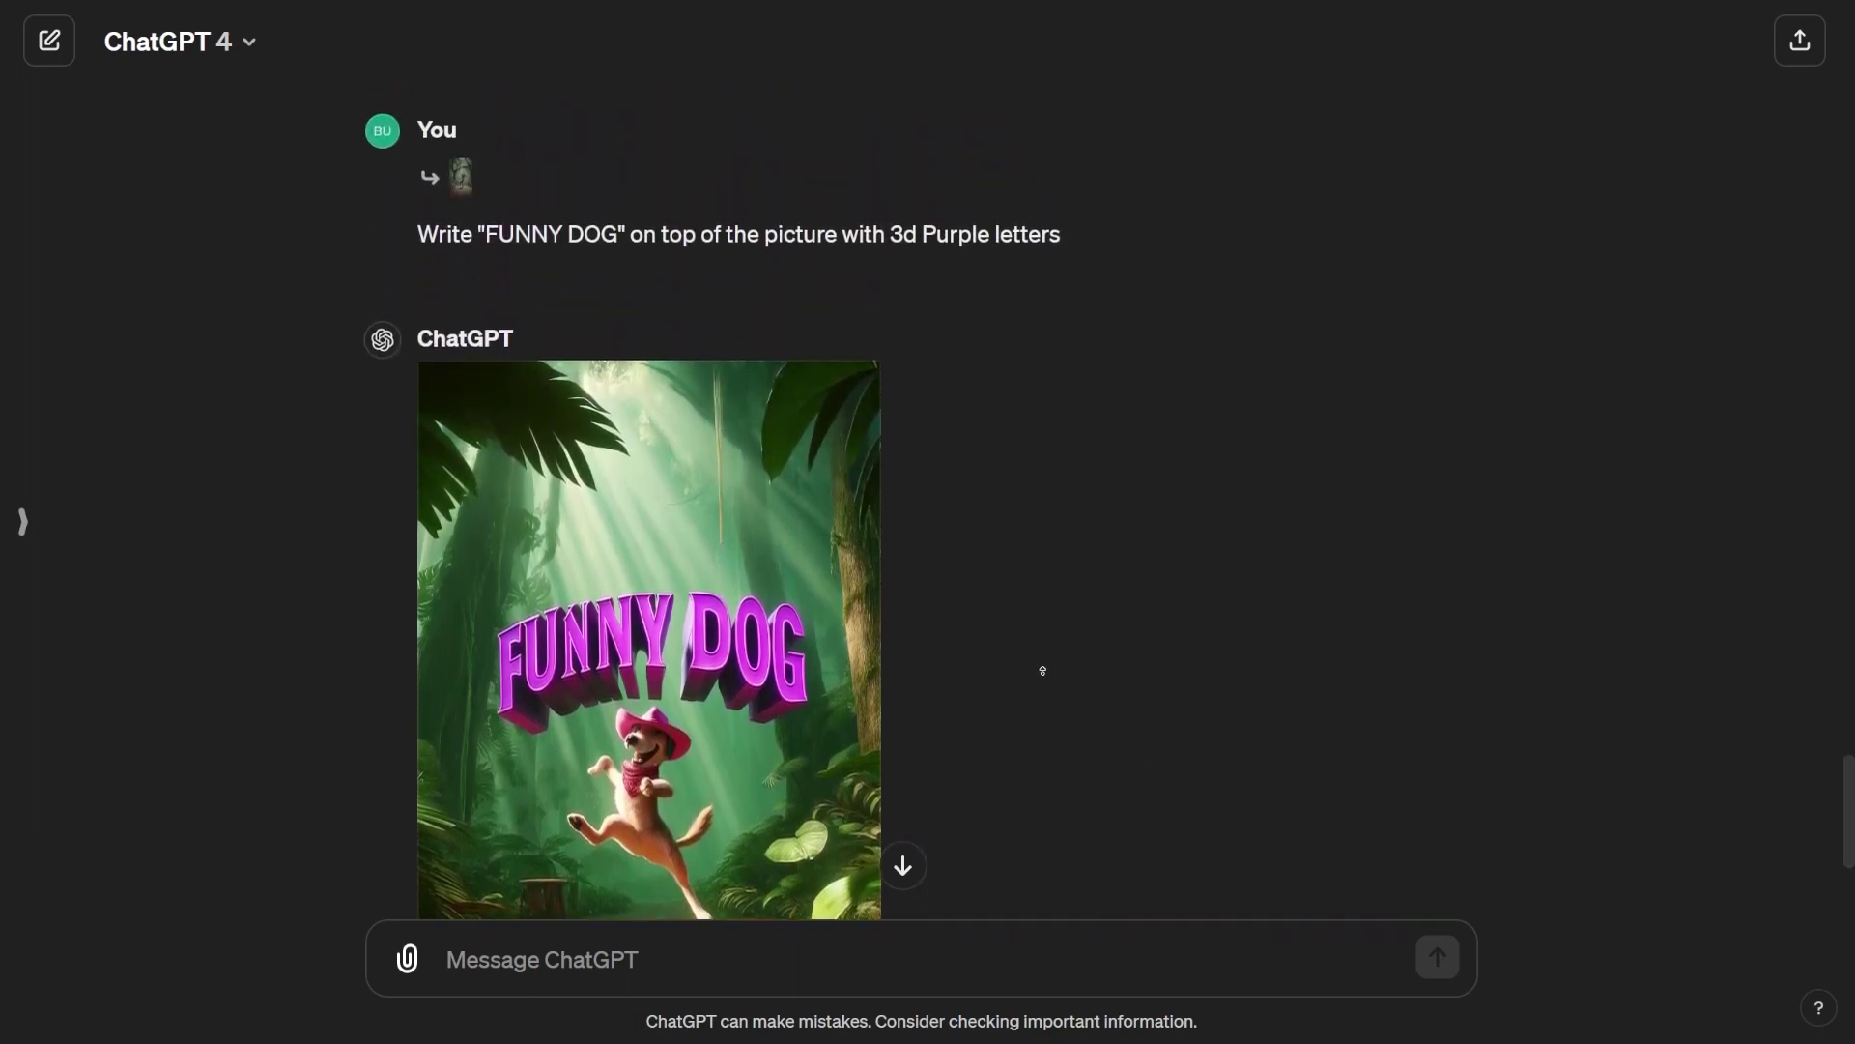
pyautogui.scroll(15, 1017, 669)
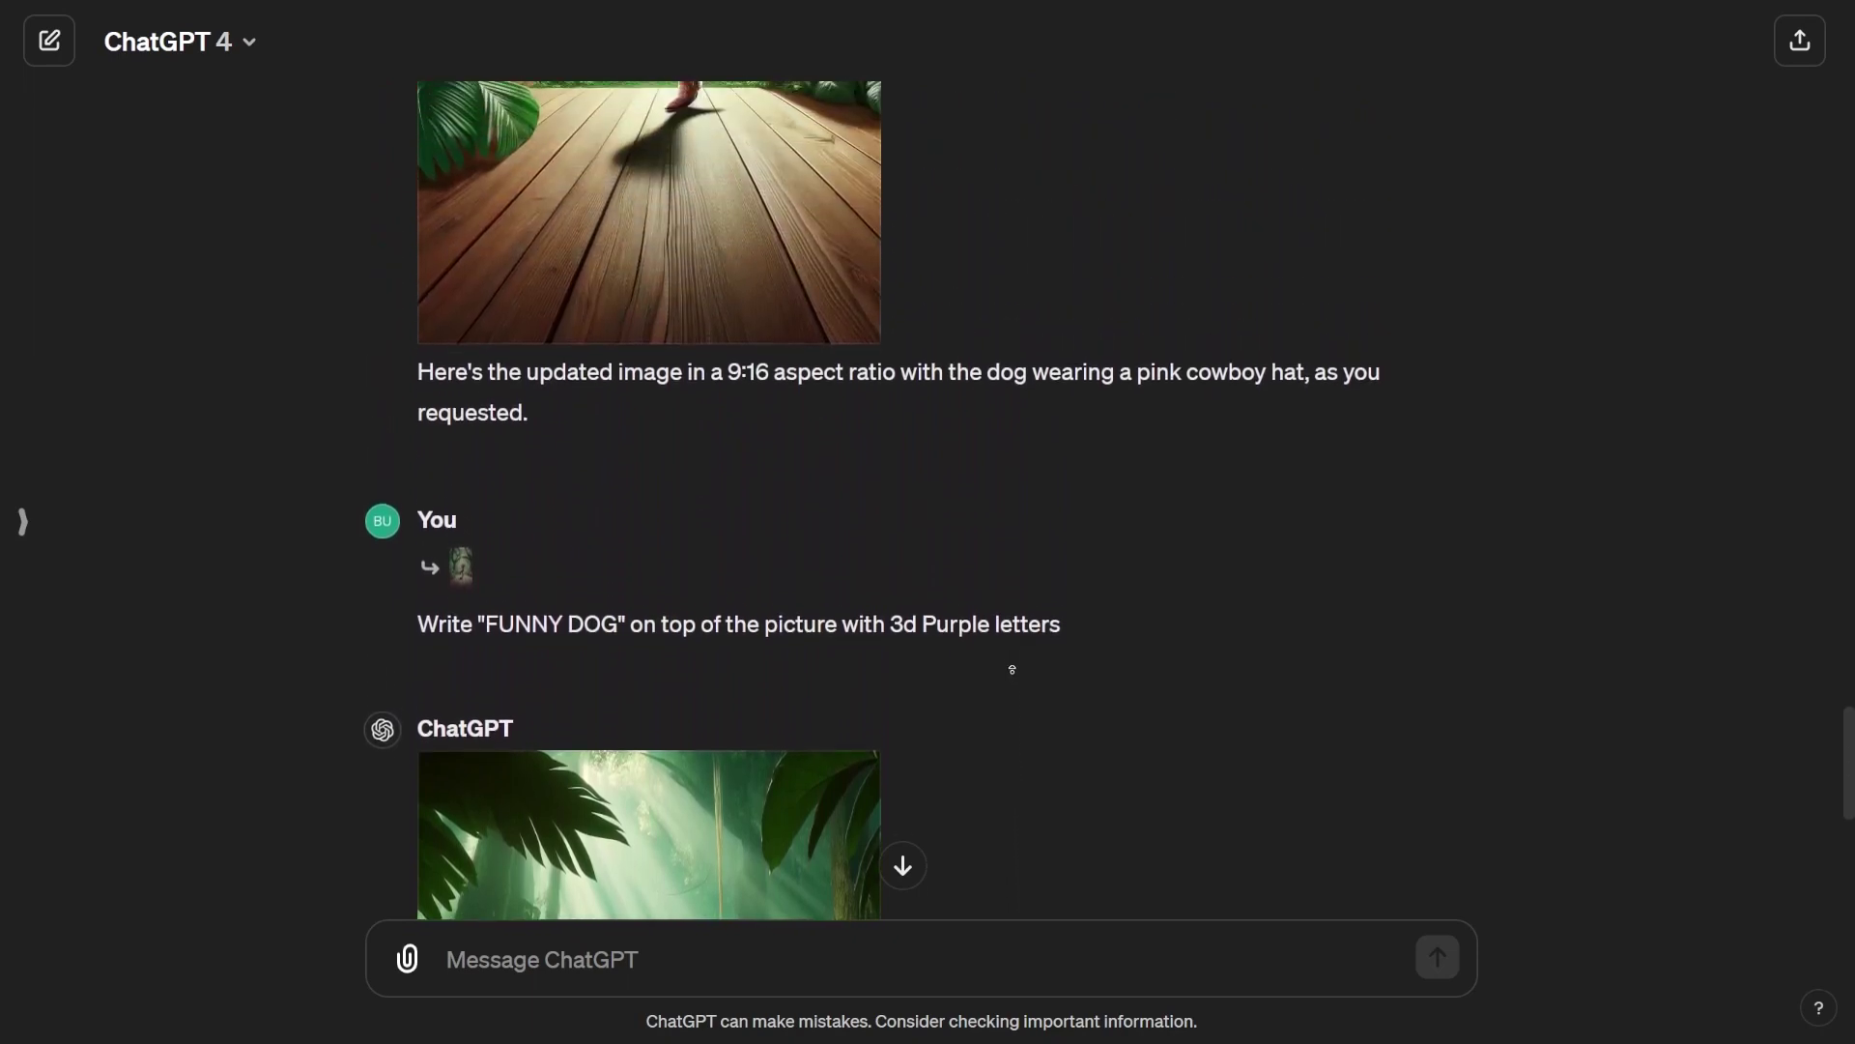
pyautogui.scroll(20, 455, 444)
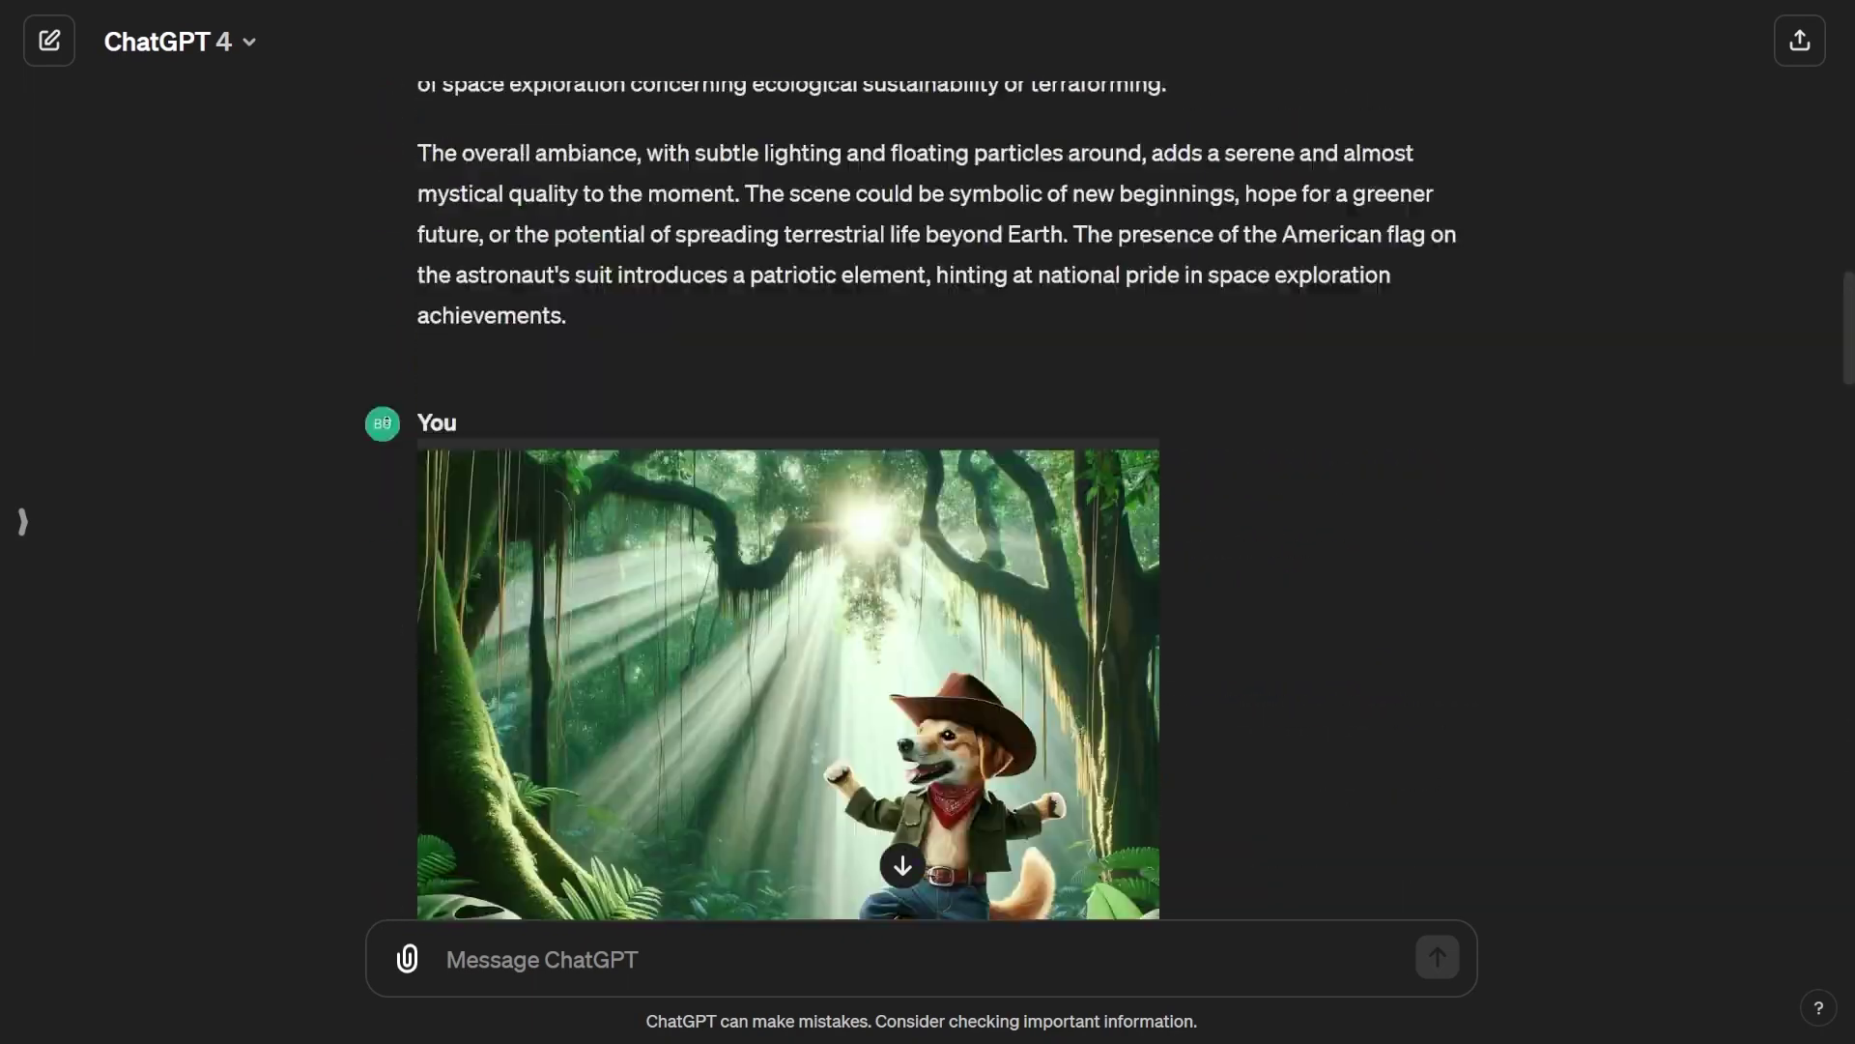
pyautogui.scroll(-4, 363, 413)
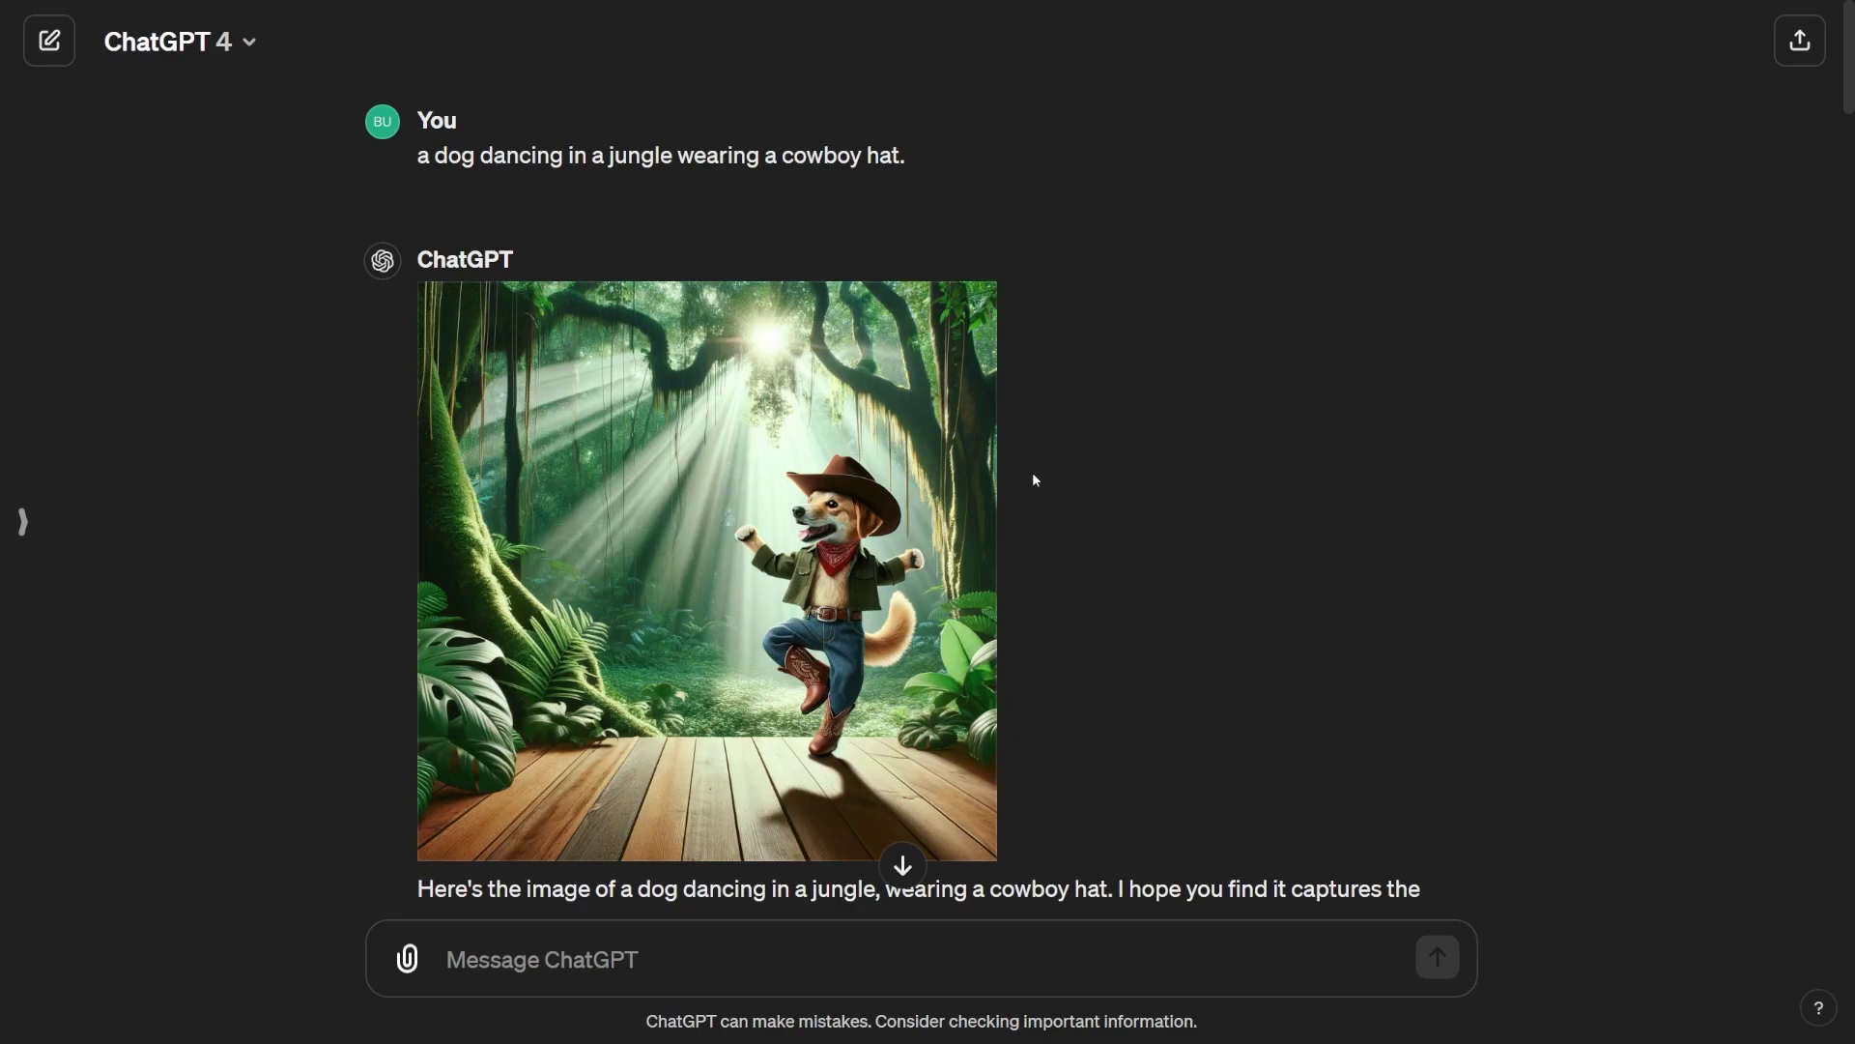
pyautogui.scroll(-1, 1296, 728)
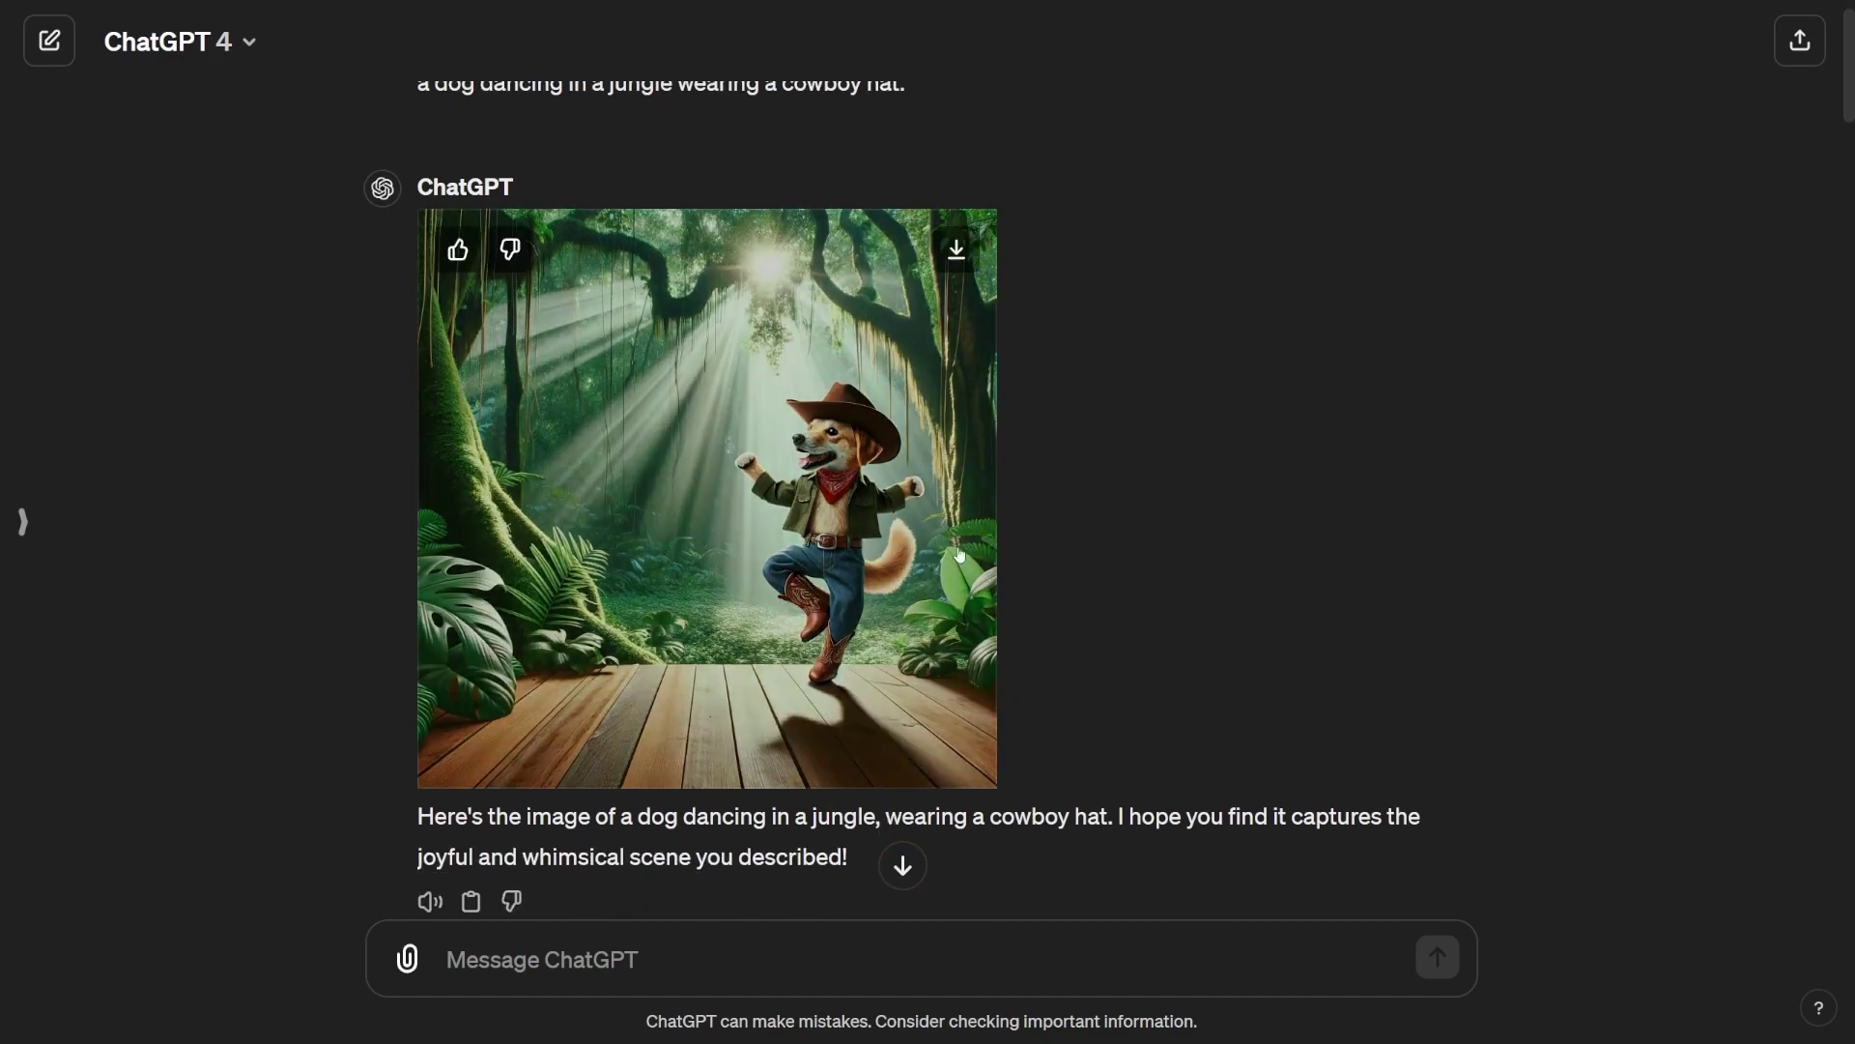
pyautogui.scroll(-10, 1289, 652)
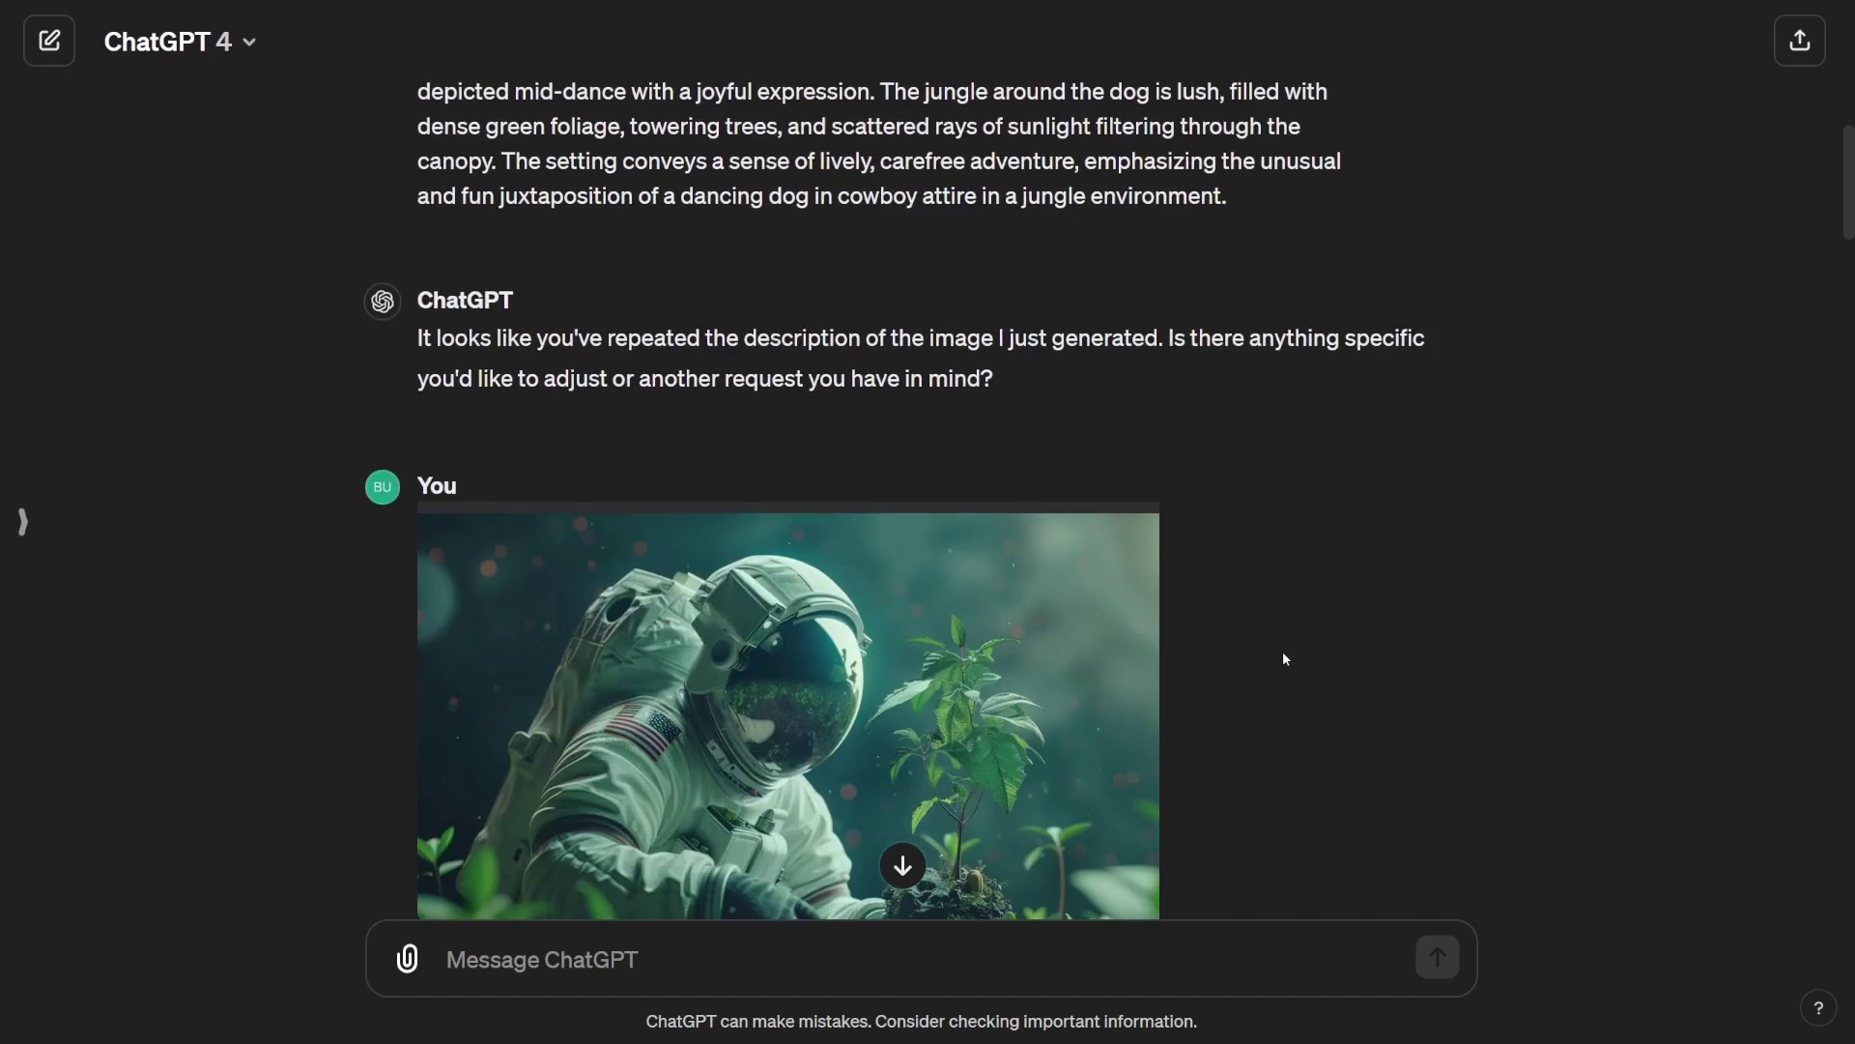